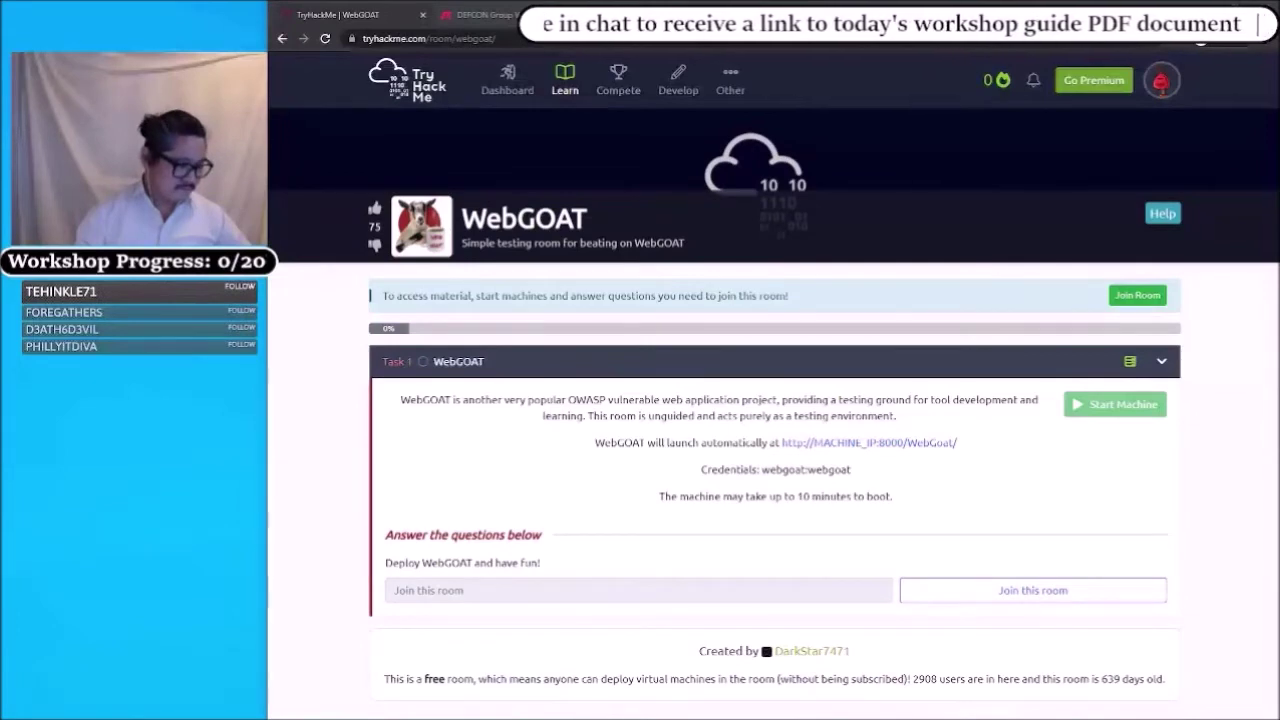
- Join the WebGOAT room, then launch the AttackBox and the WebGOAT target machine
key(alt+Tab)
key(alt+Tab)
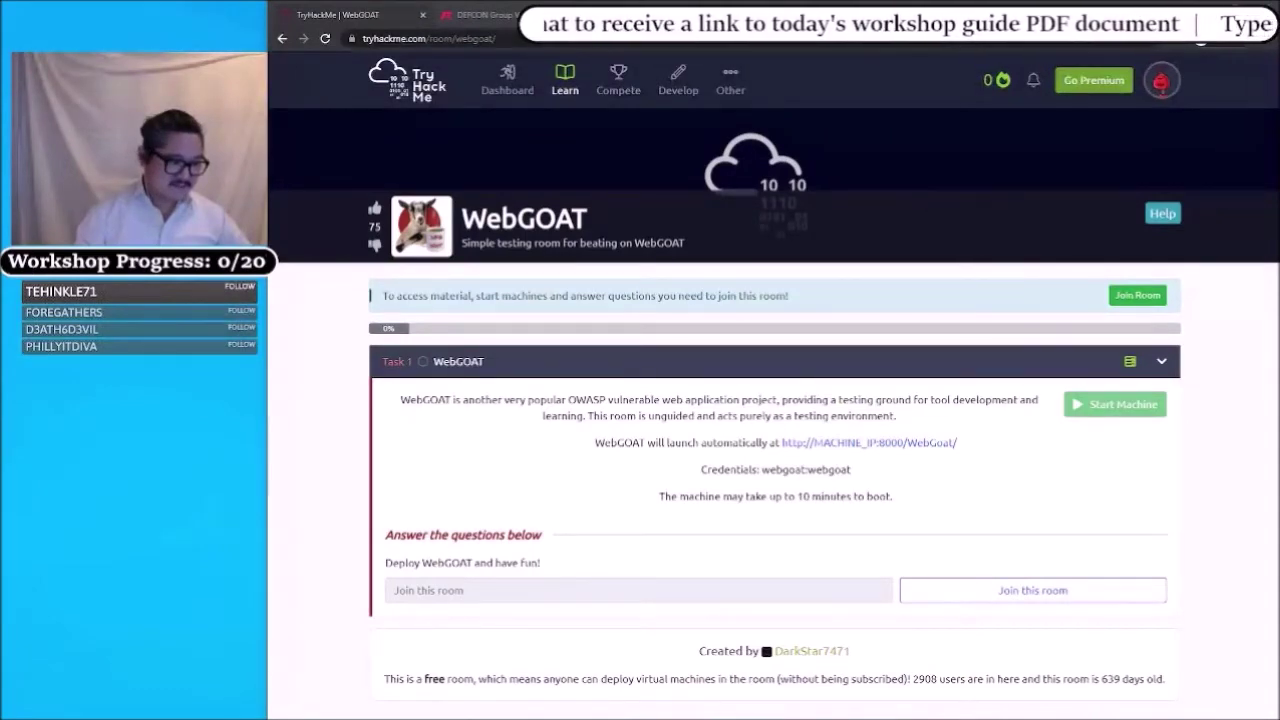
key(alt+Tab)
key(alt+Tab)
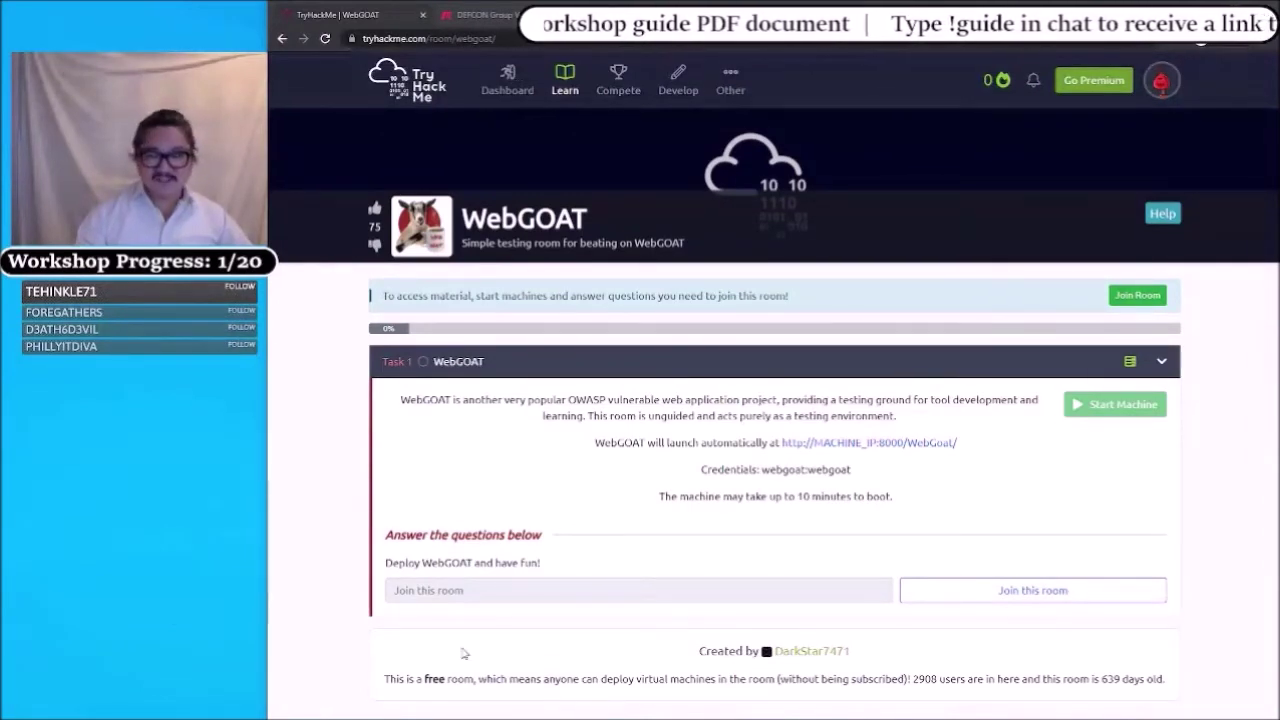
click(1131, 296)
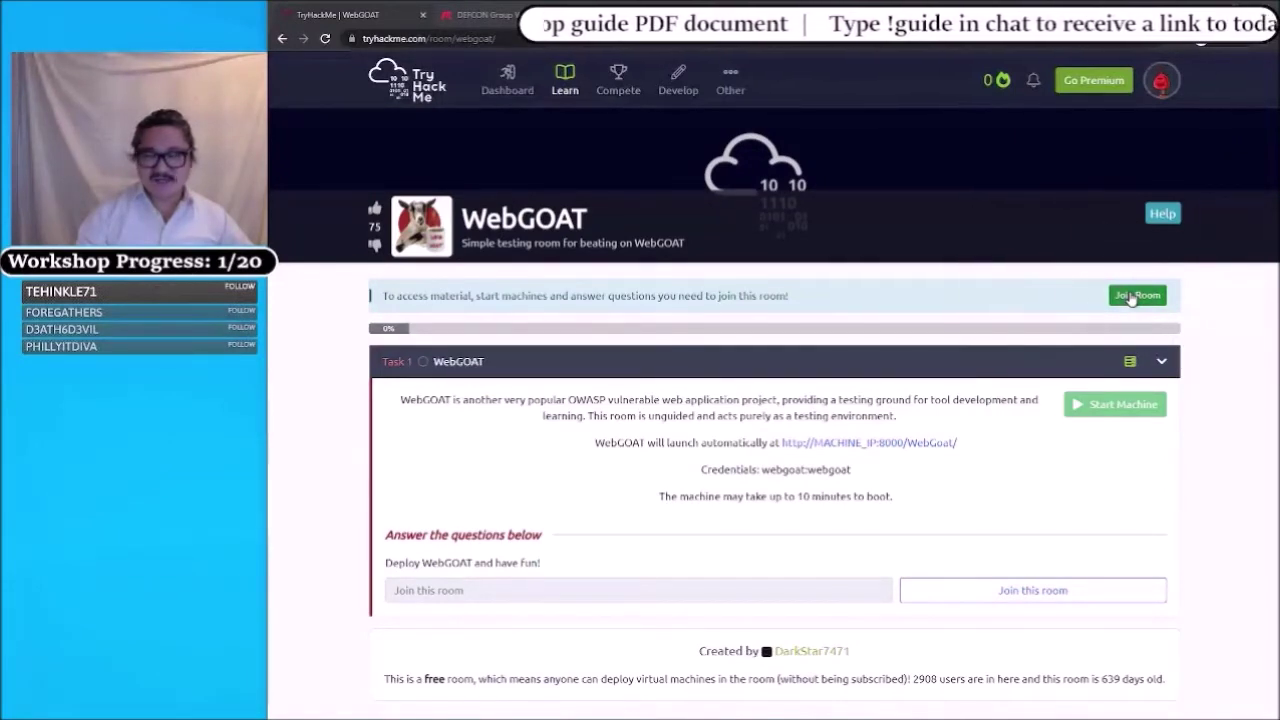
click(1125, 302)
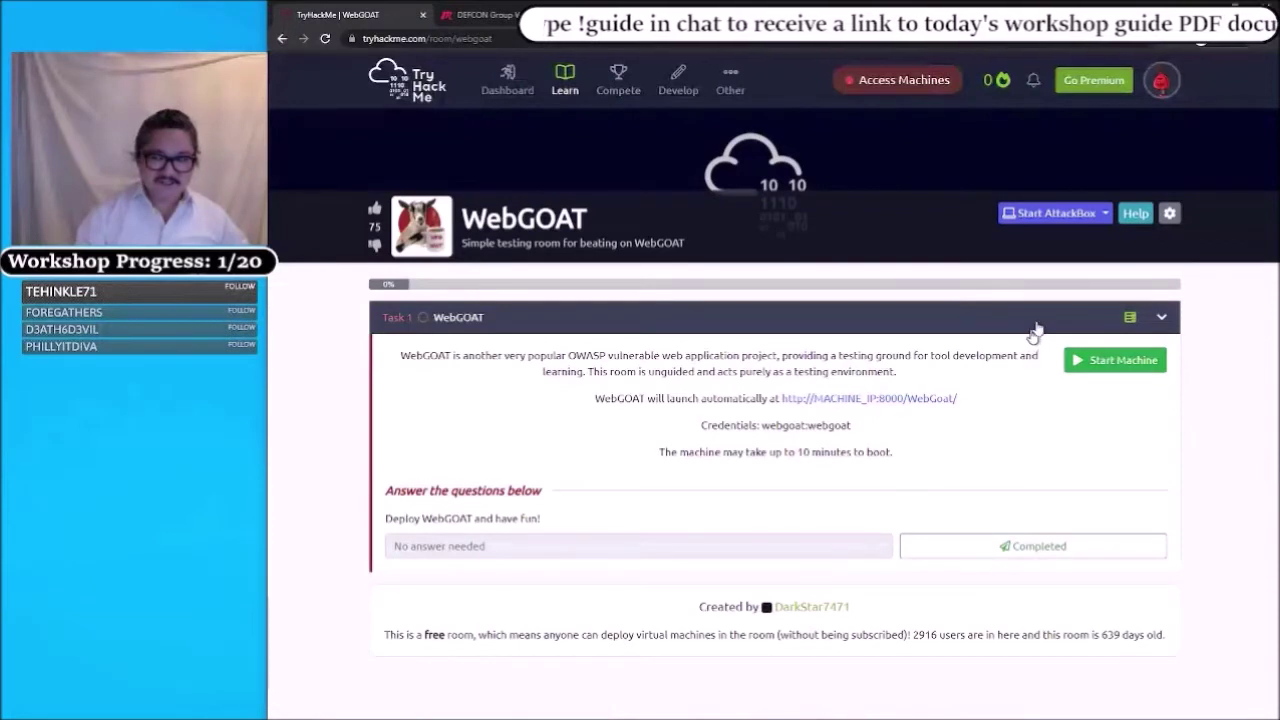
click(1057, 216)
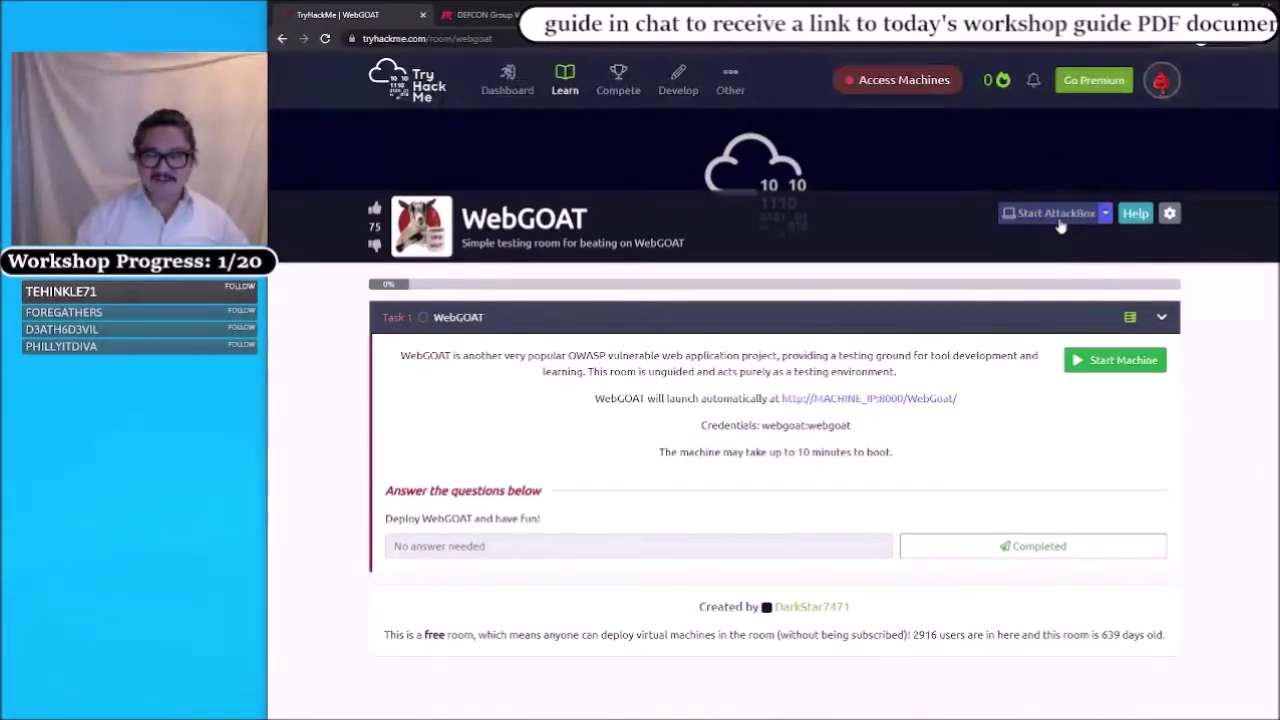
click(1108, 363)
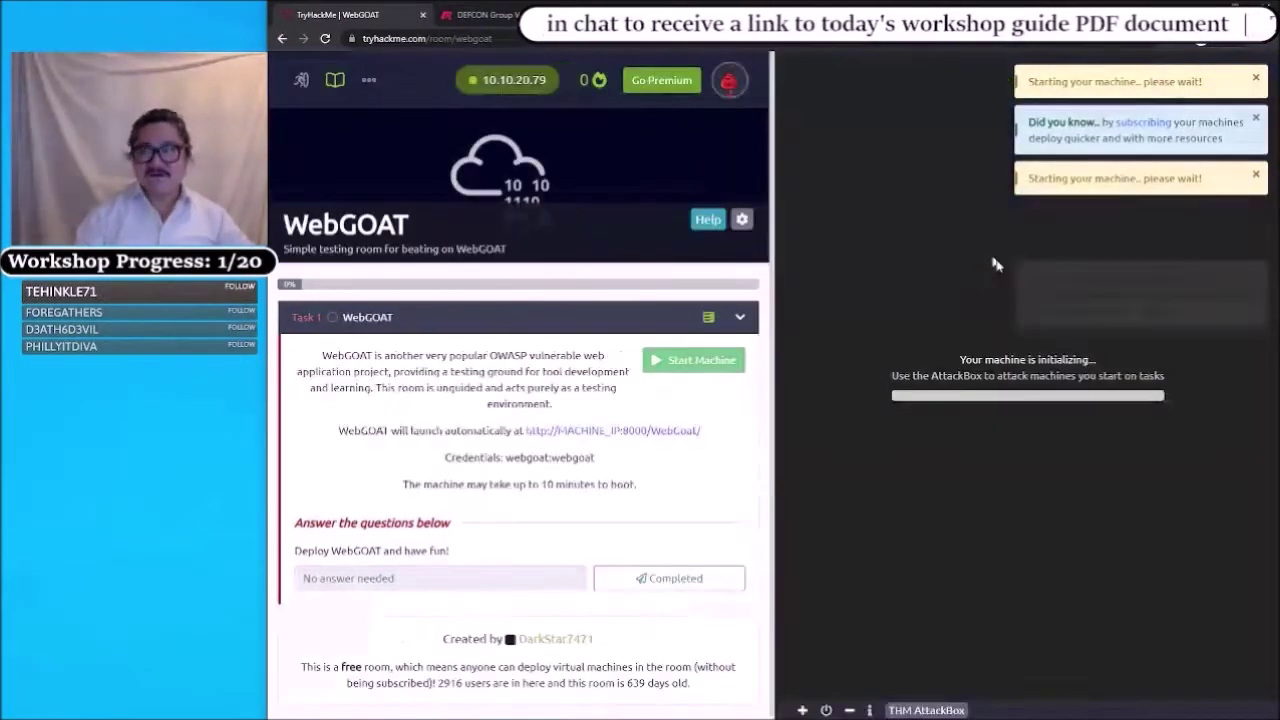
- Dismiss the five machine-startup and subscription notifications while the AttackBox initializes
click(1257, 79)
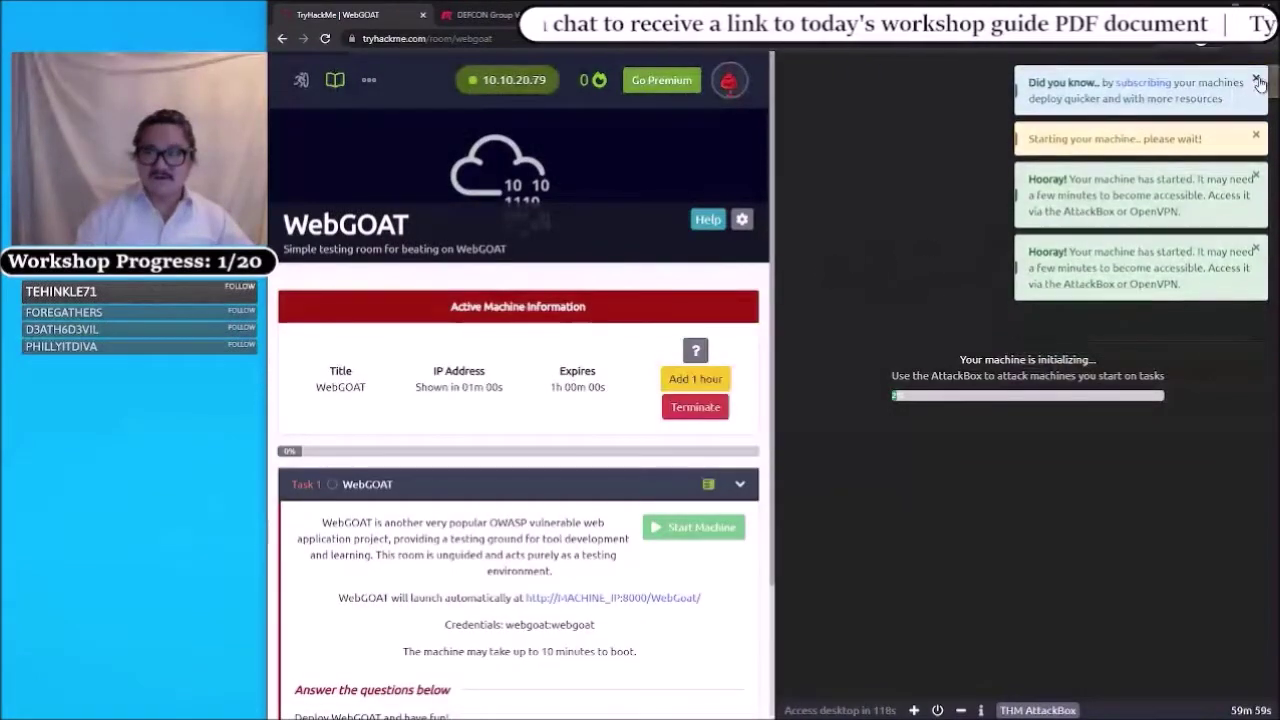
click(1257, 80)
click(1255, 85)
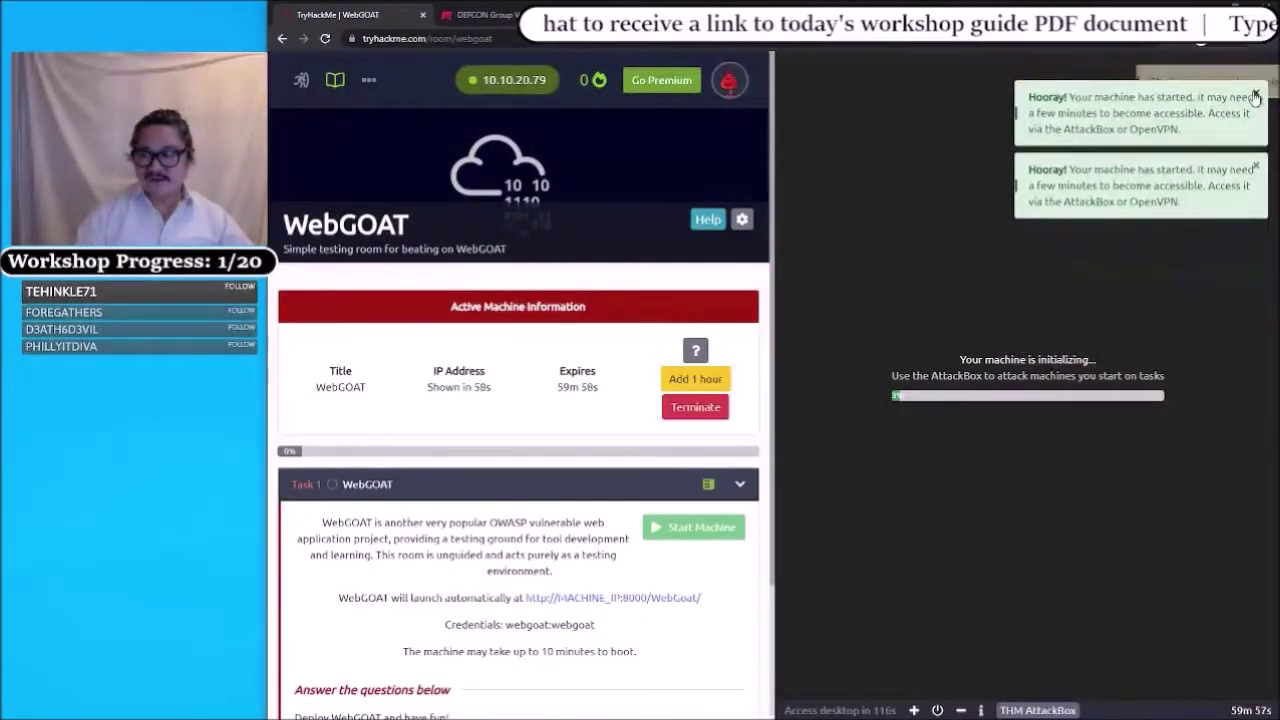
click(1255, 96)
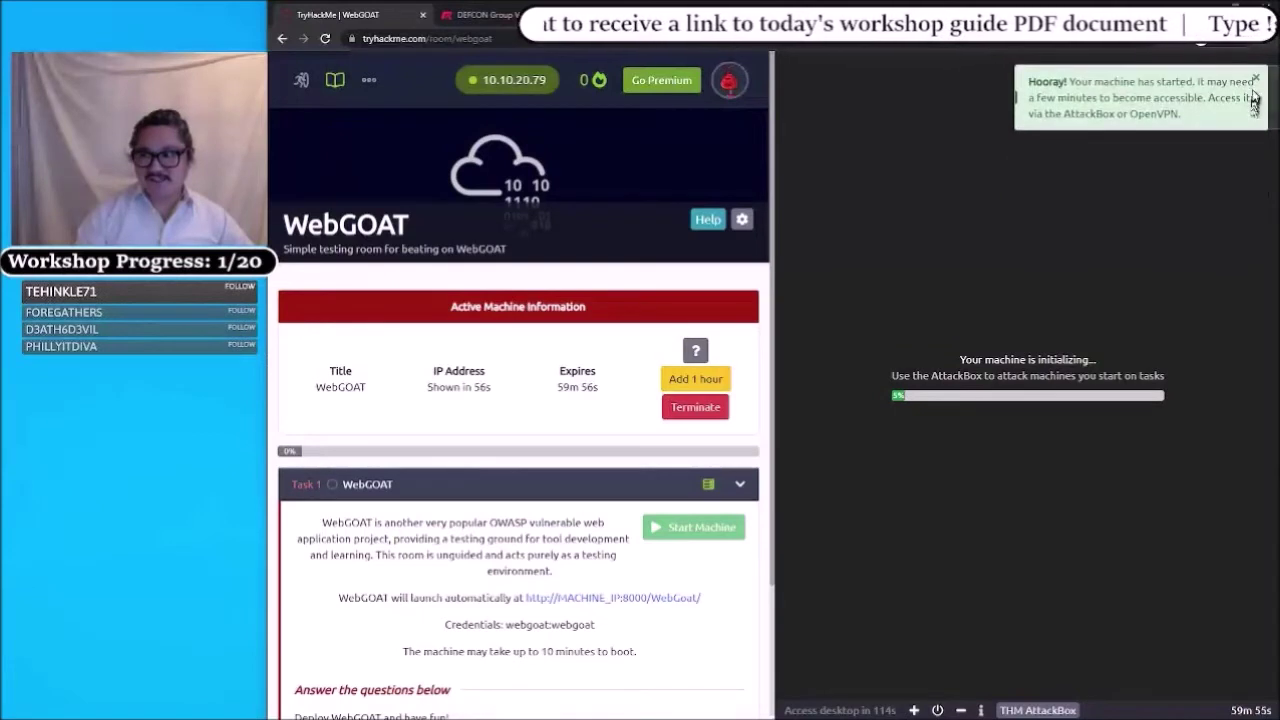
click(1255, 82)
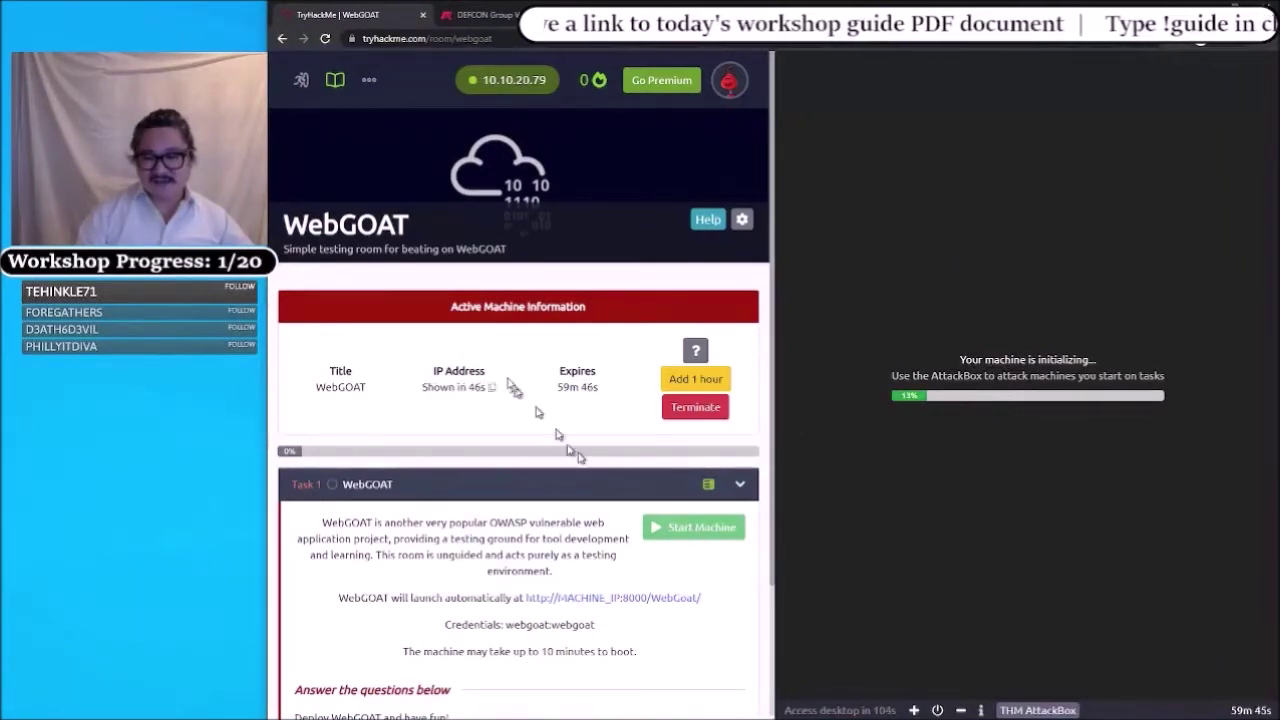
click(511, 338)
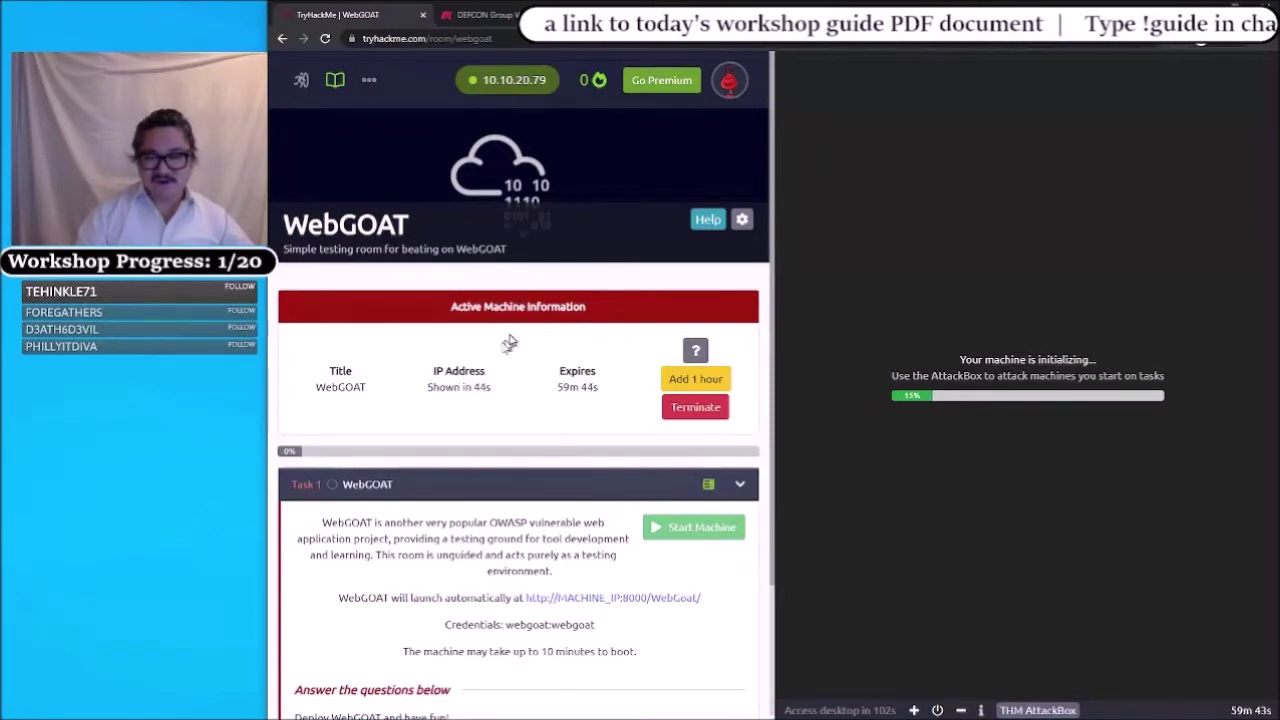
click(451, 416)
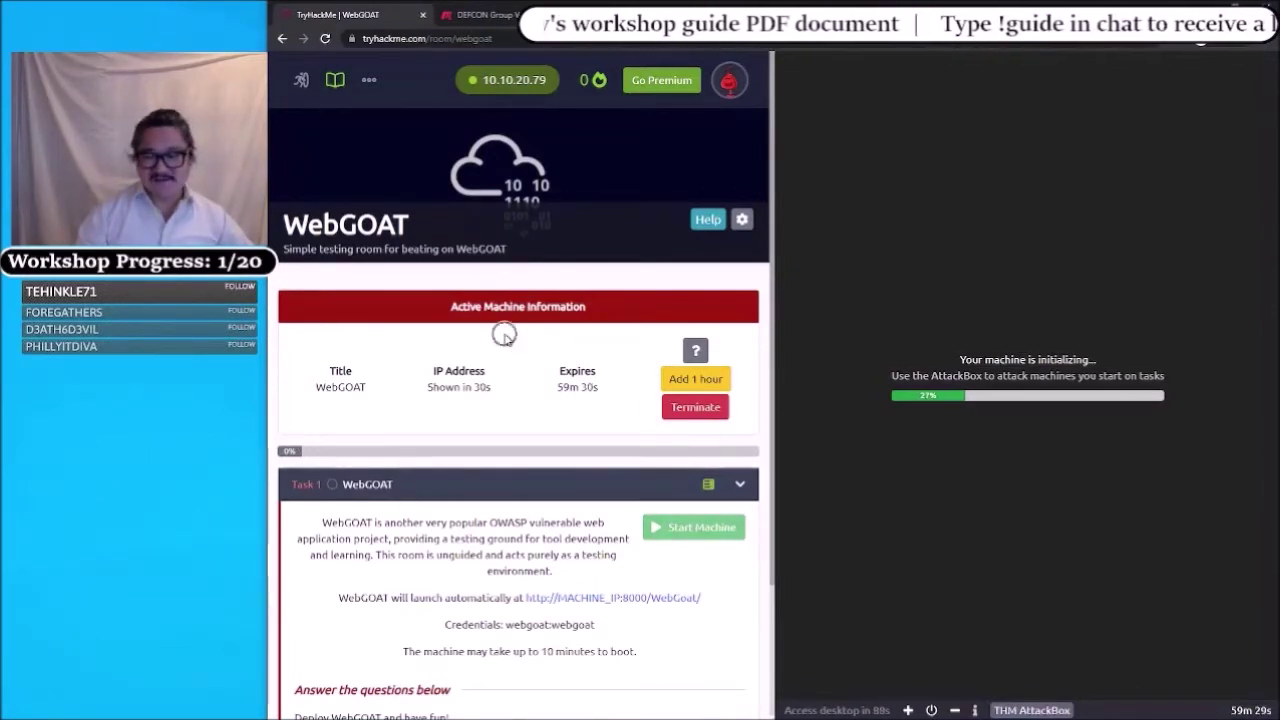
click(991, 422)
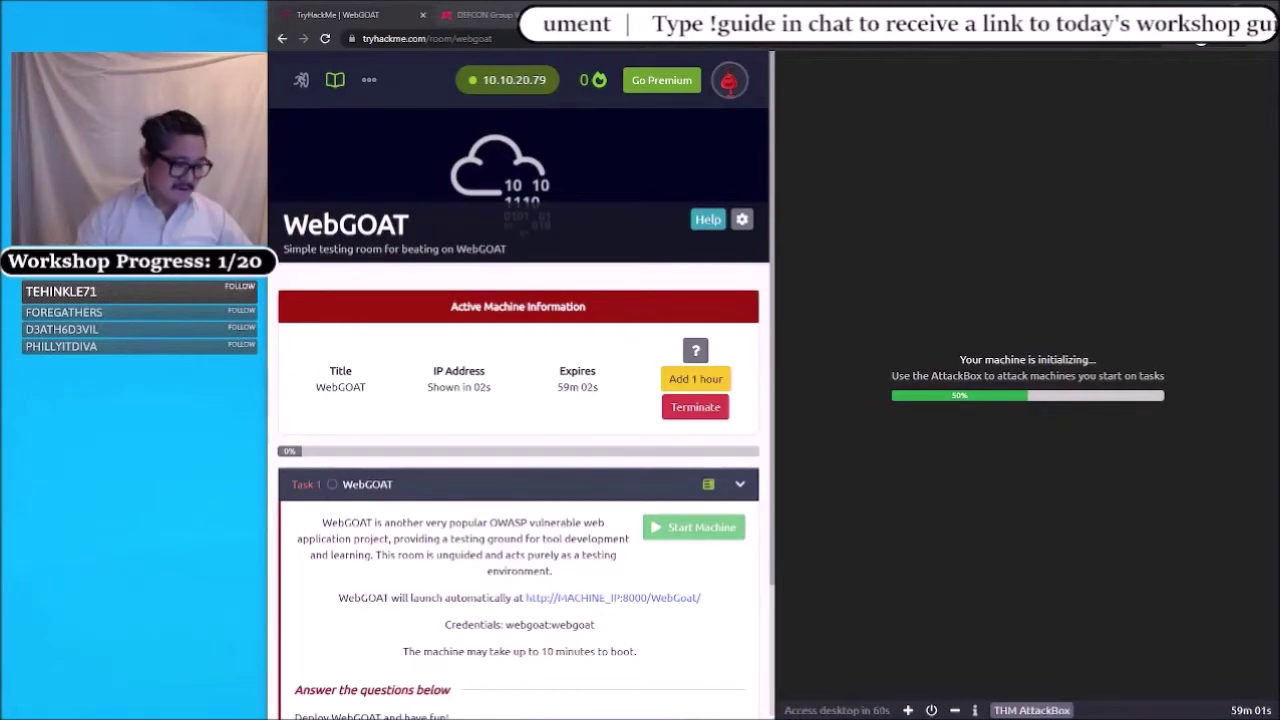
- Select the WebGOAT room title while waiting for IP 10.10.170.117 to appear
double_click(345, 224)
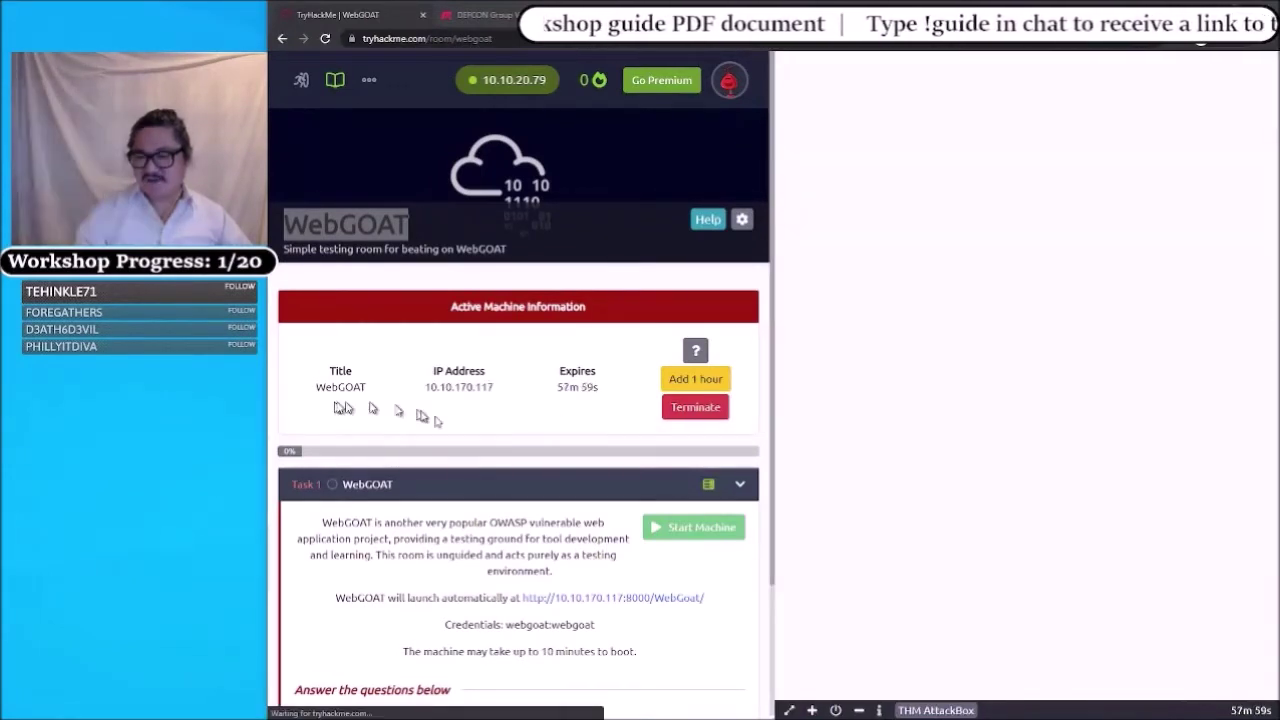
- Wait for the AttackBox pane to connect and show its Linux desktop
key(ctrl)
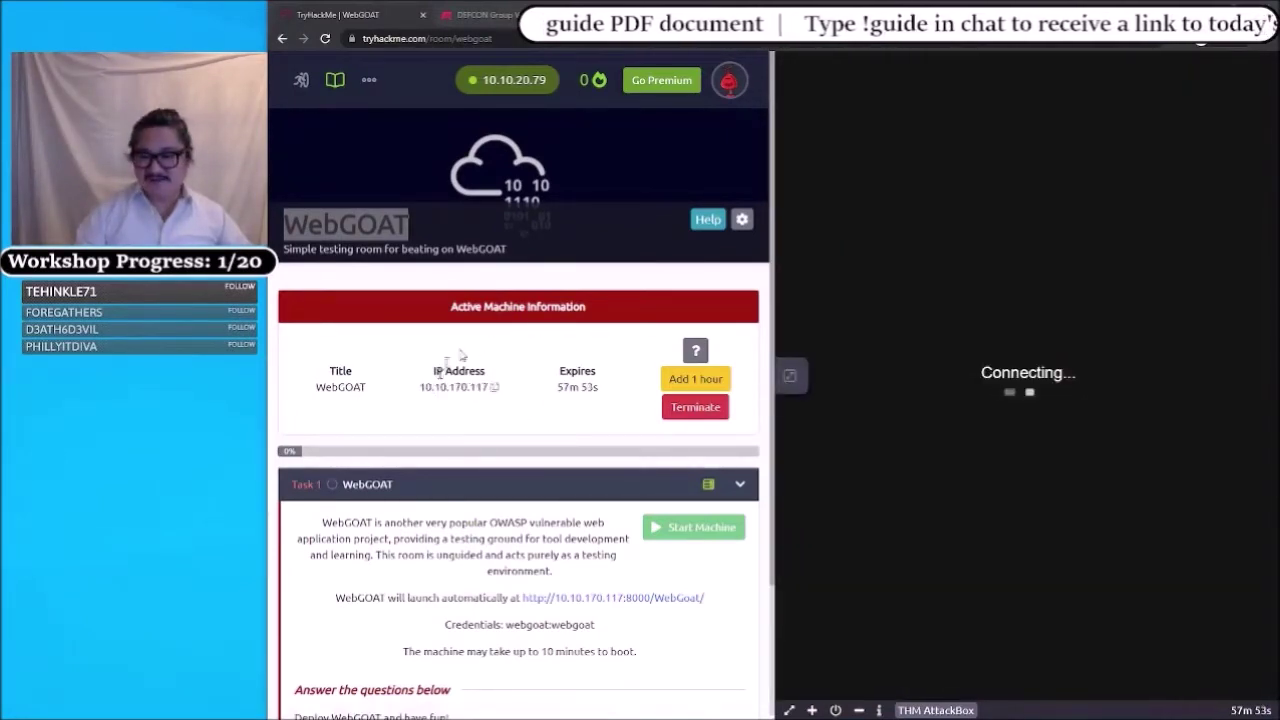
key(ctrl)
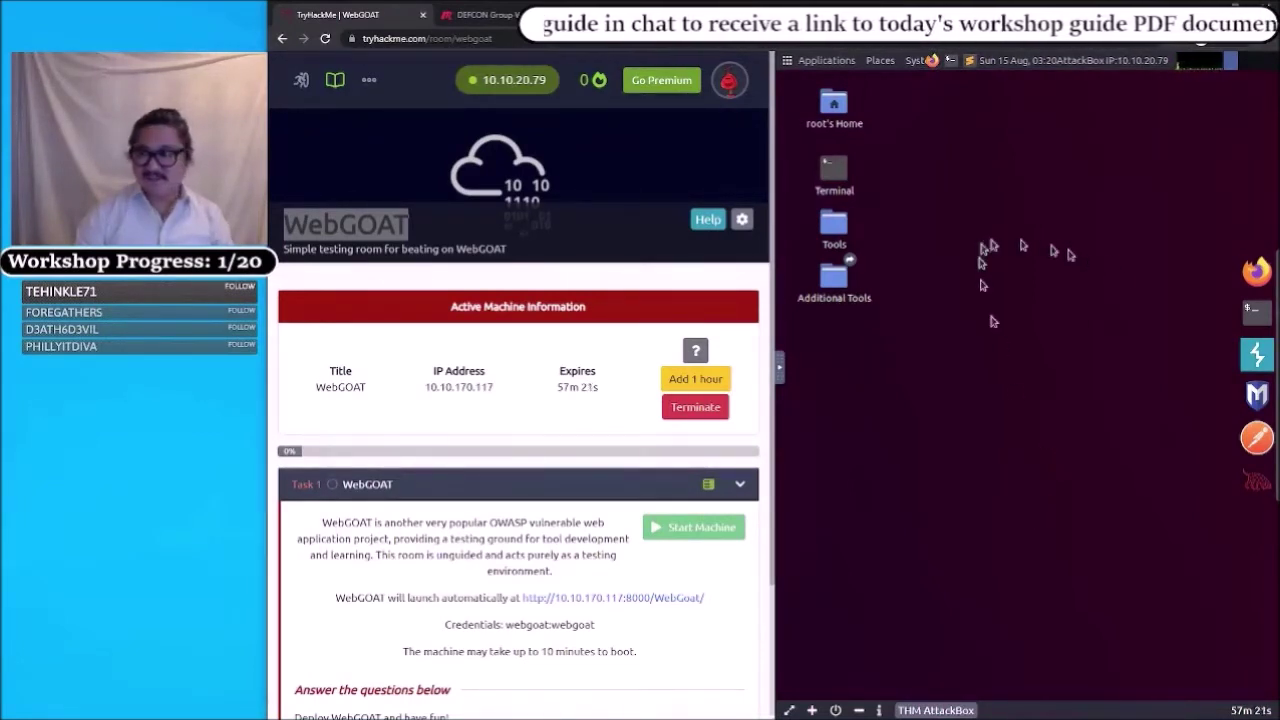
click(1256, 313)
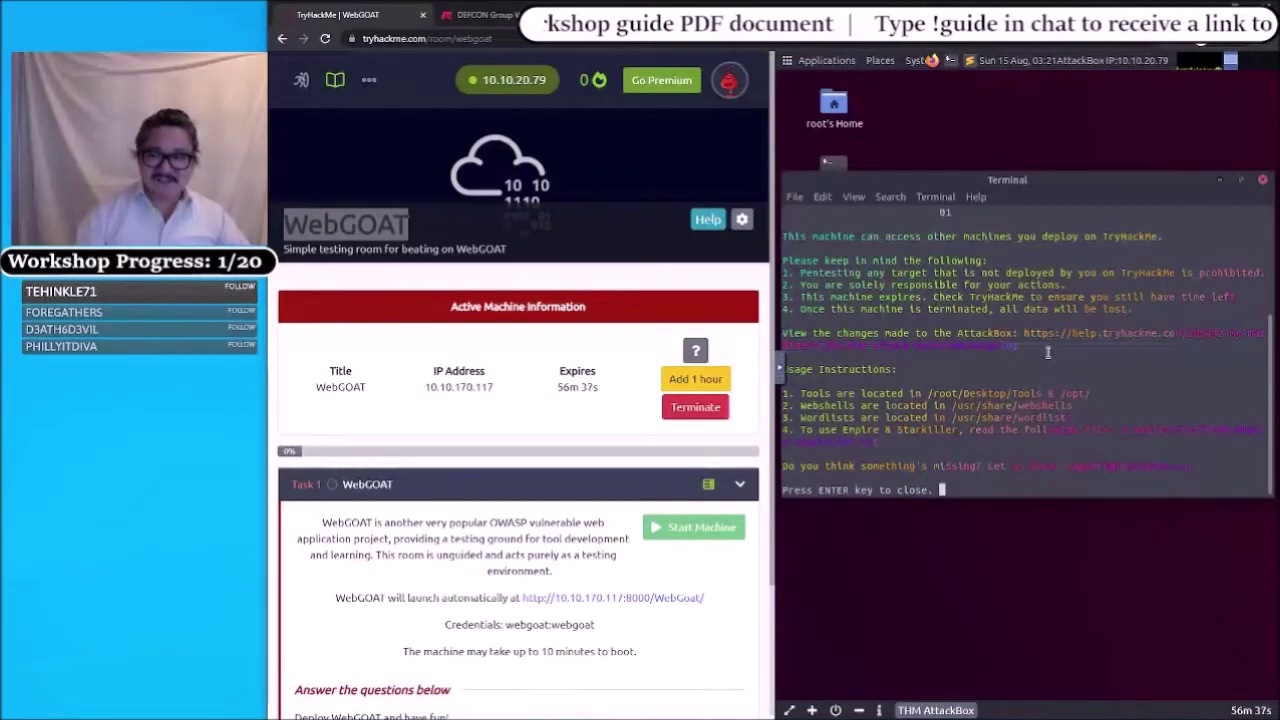
key(Return)
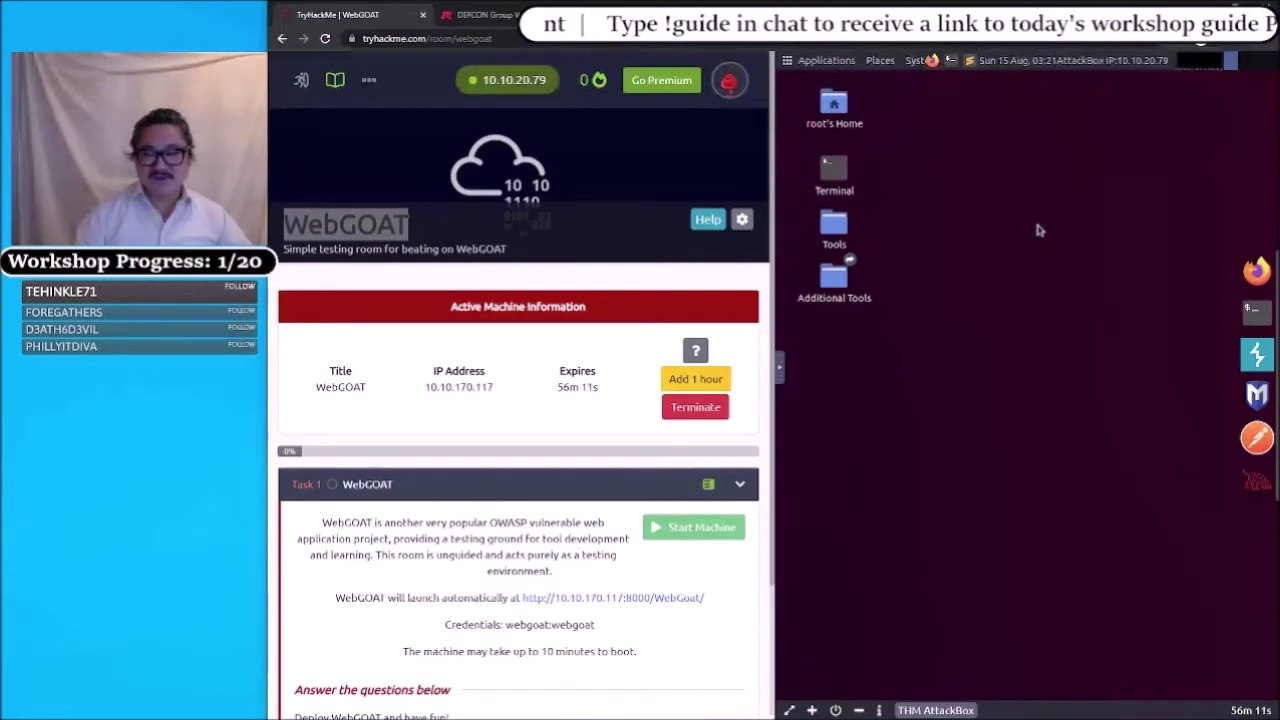
- Open a new terminal on the AttackBox desktop
click(478, 400)
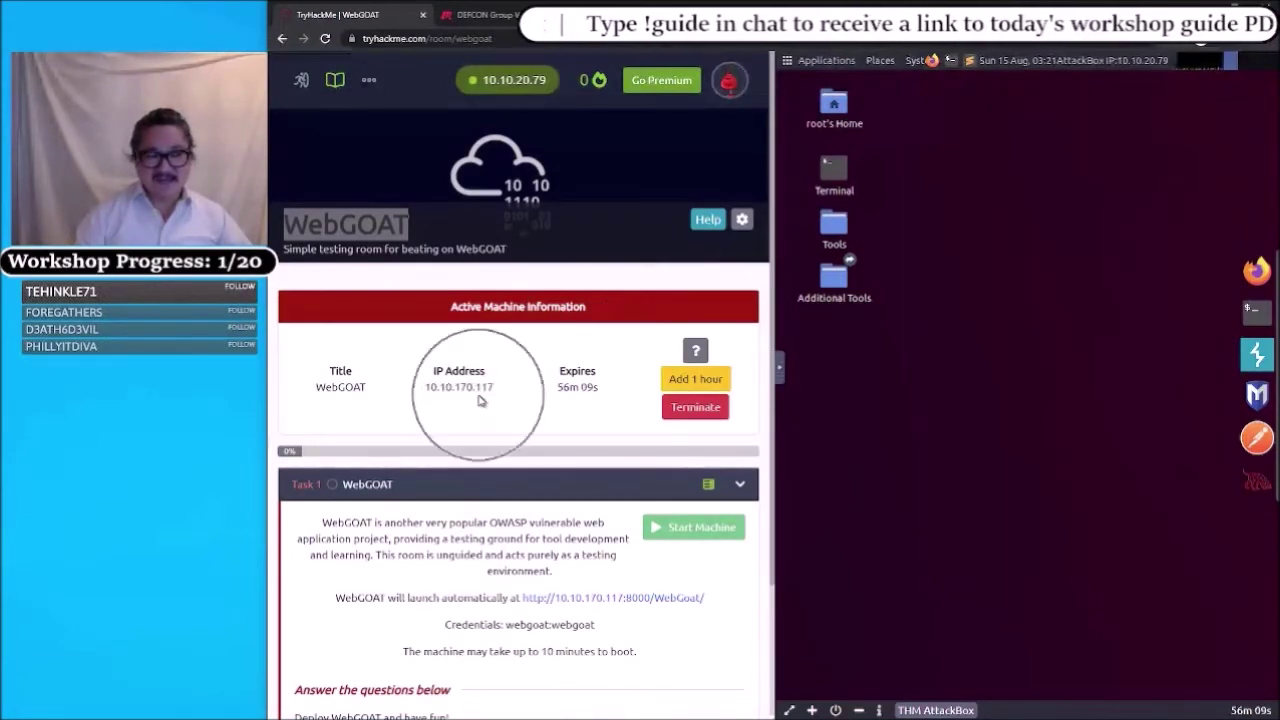
click(478, 400)
click(478, 400)
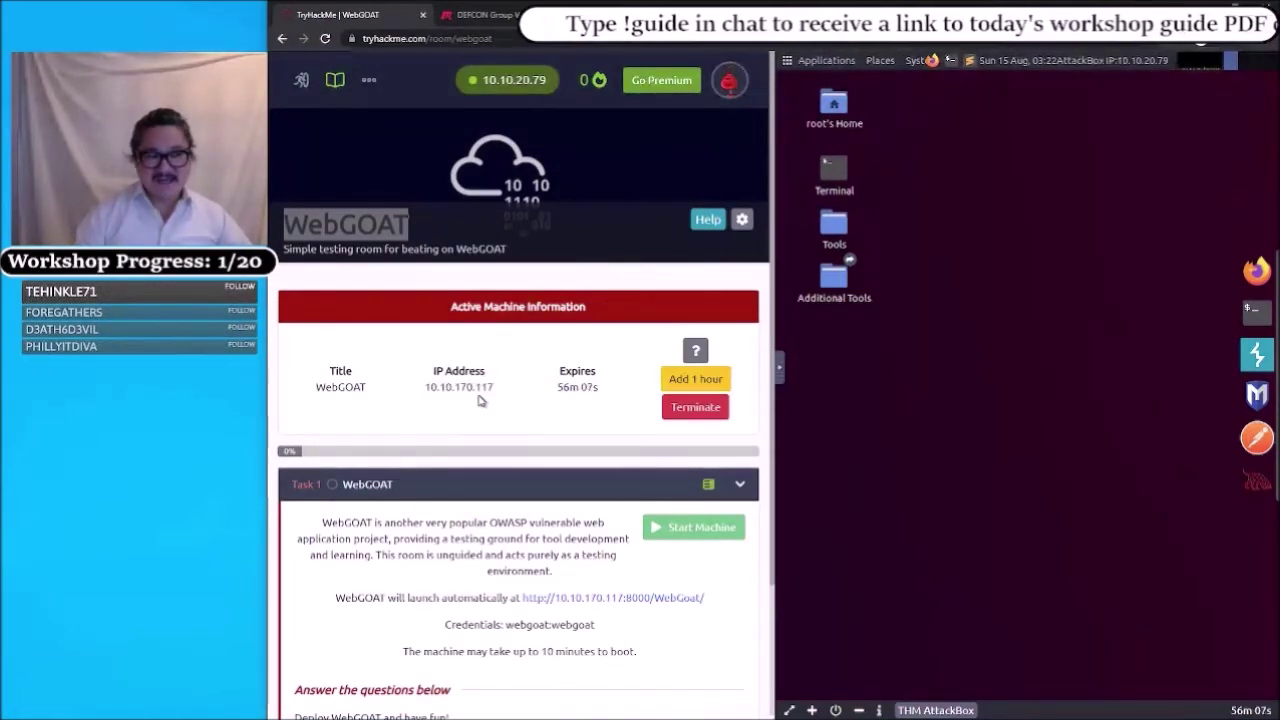
click(478, 400)
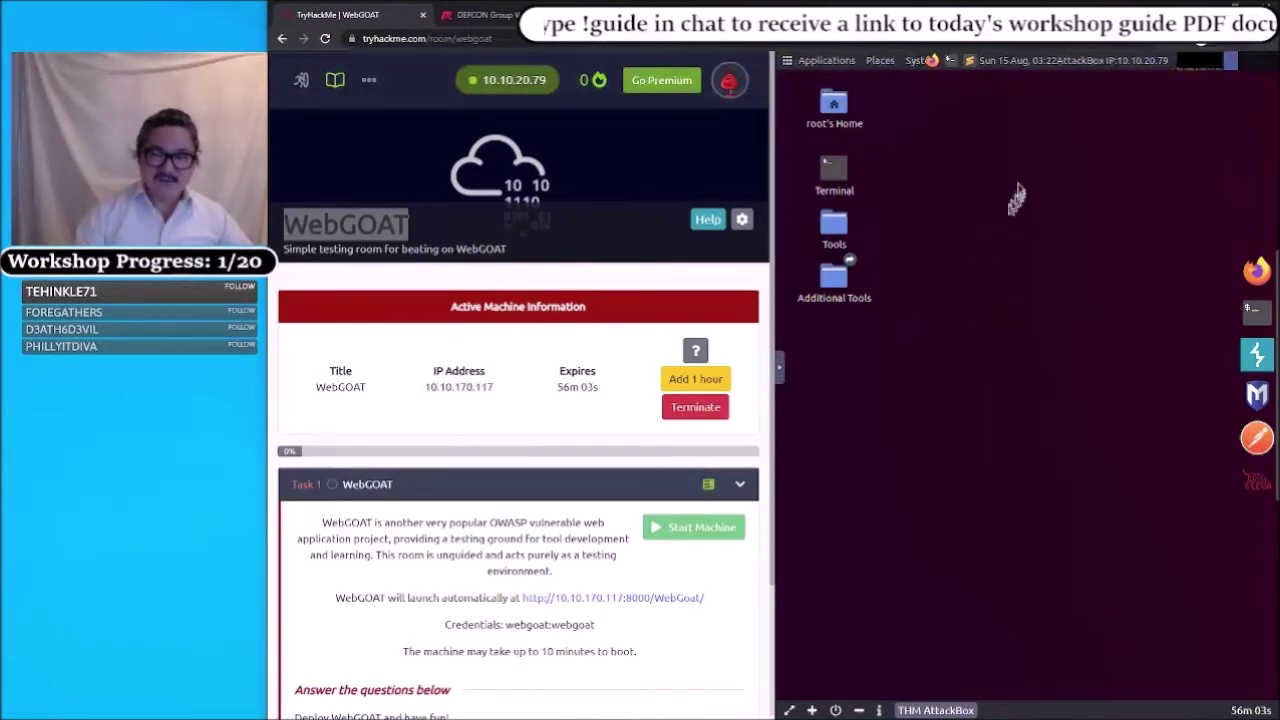
click(955, 72)
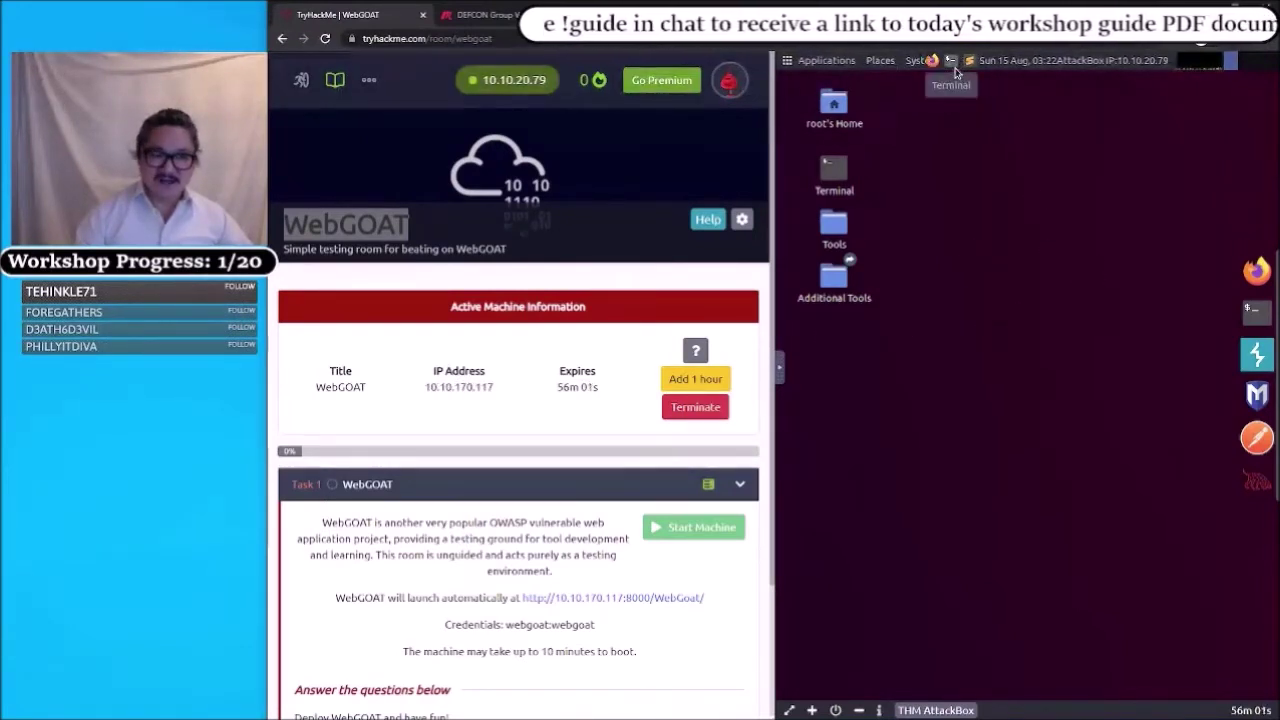
click(955, 72)
click(955, 72)
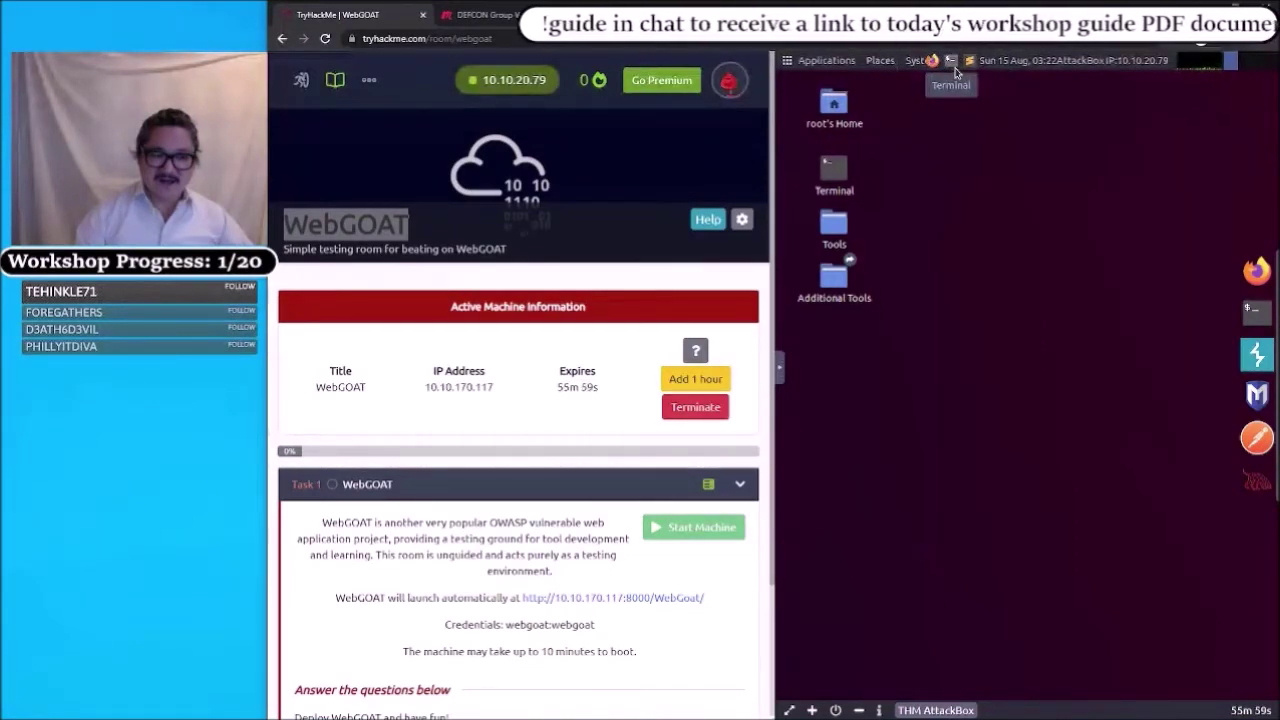
click(955, 72)
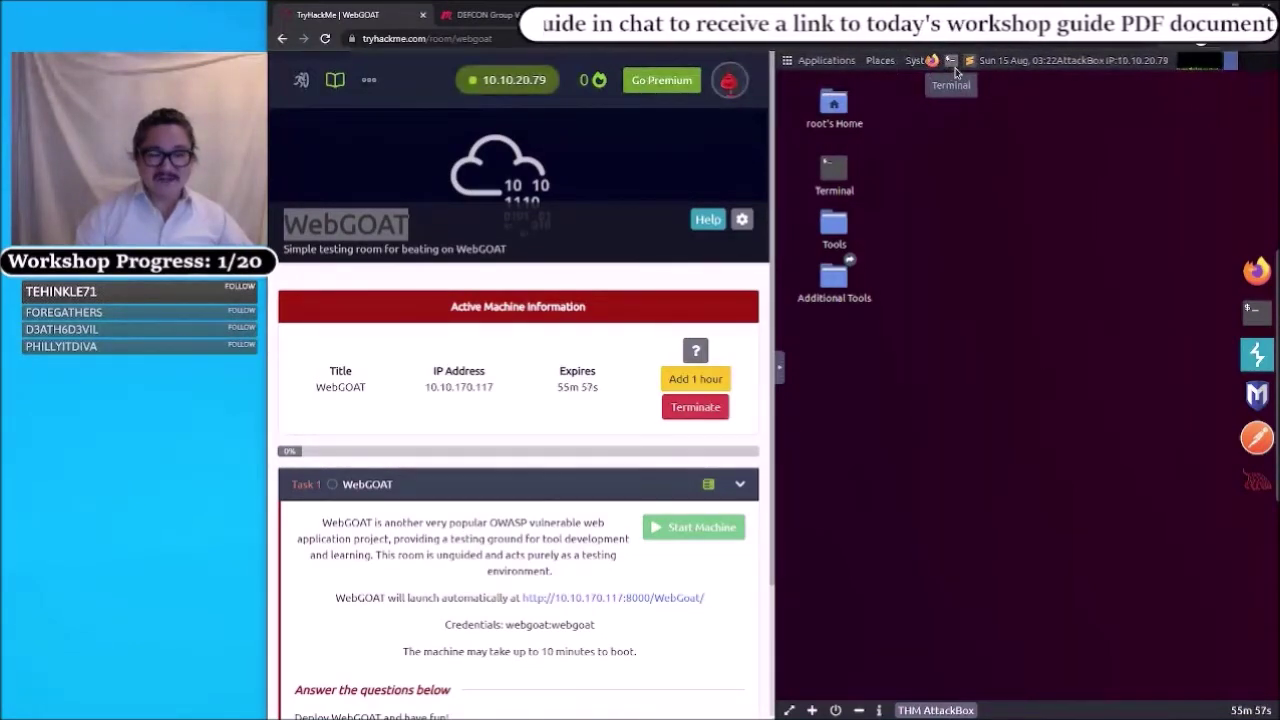
click(955, 72)
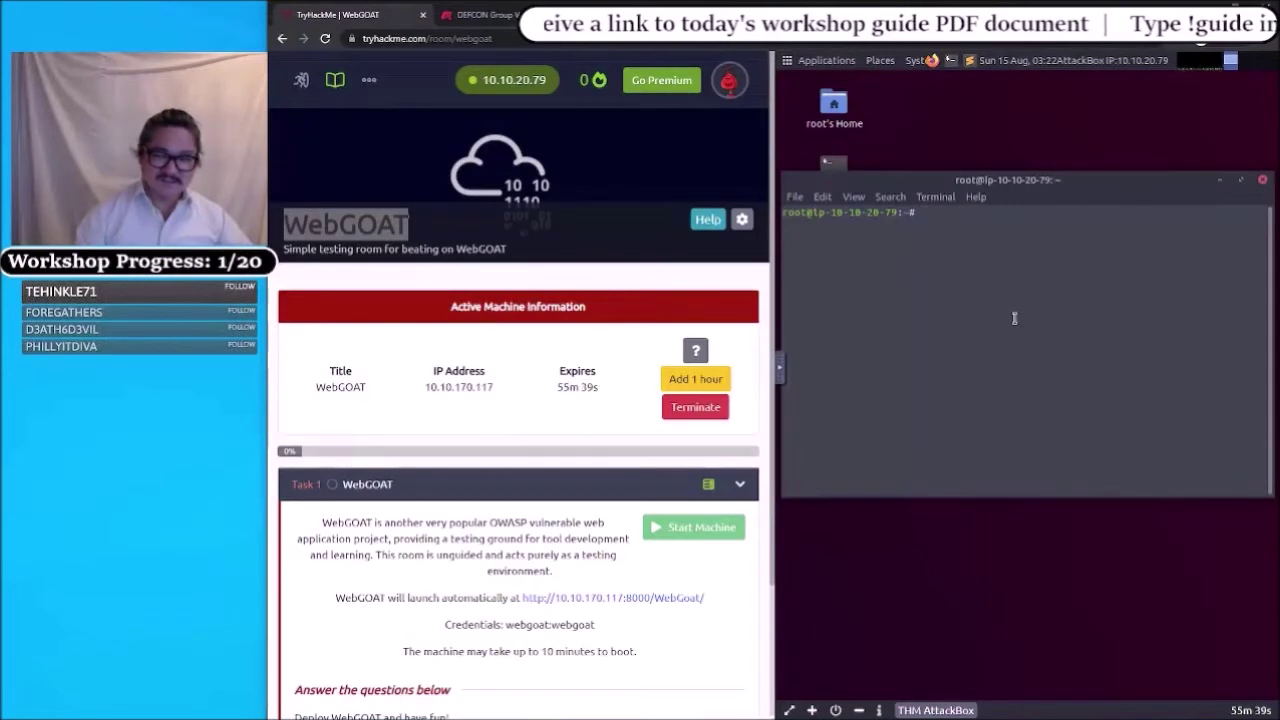
- Run echo '10.10.170.117 webgoat.thm' >> /etc/hosts in the terminal
text(echo )
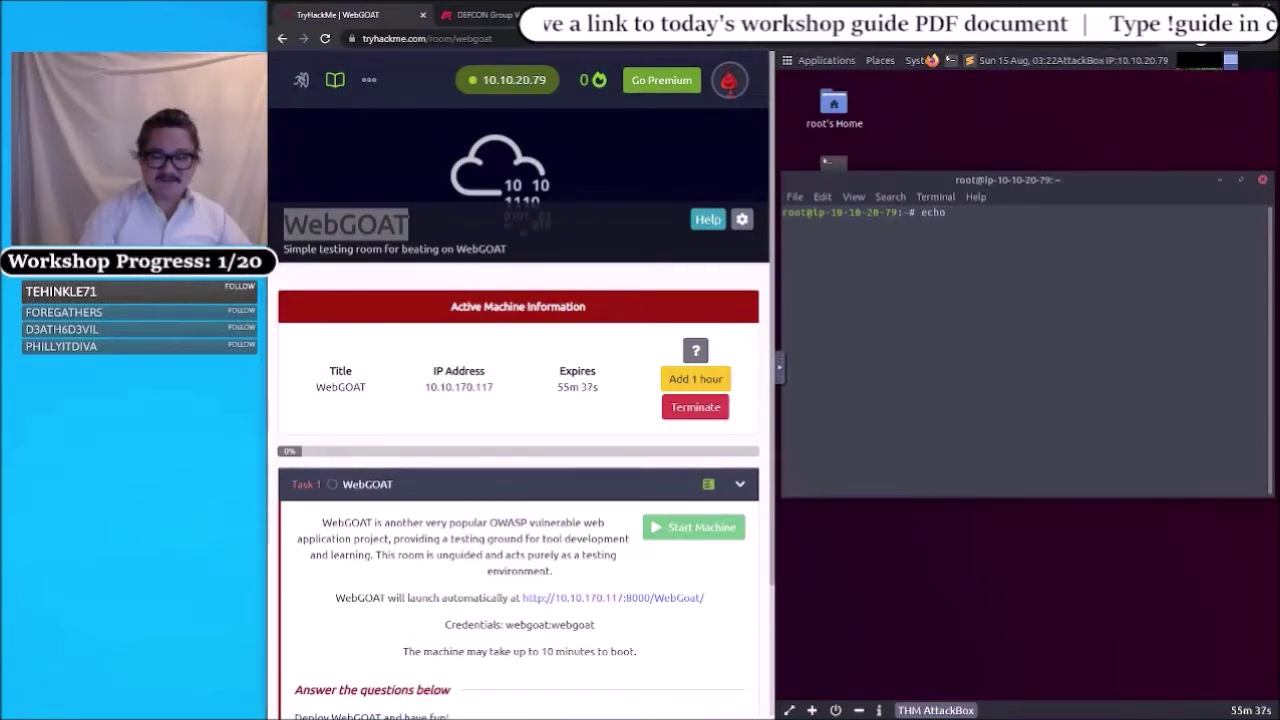
text(')
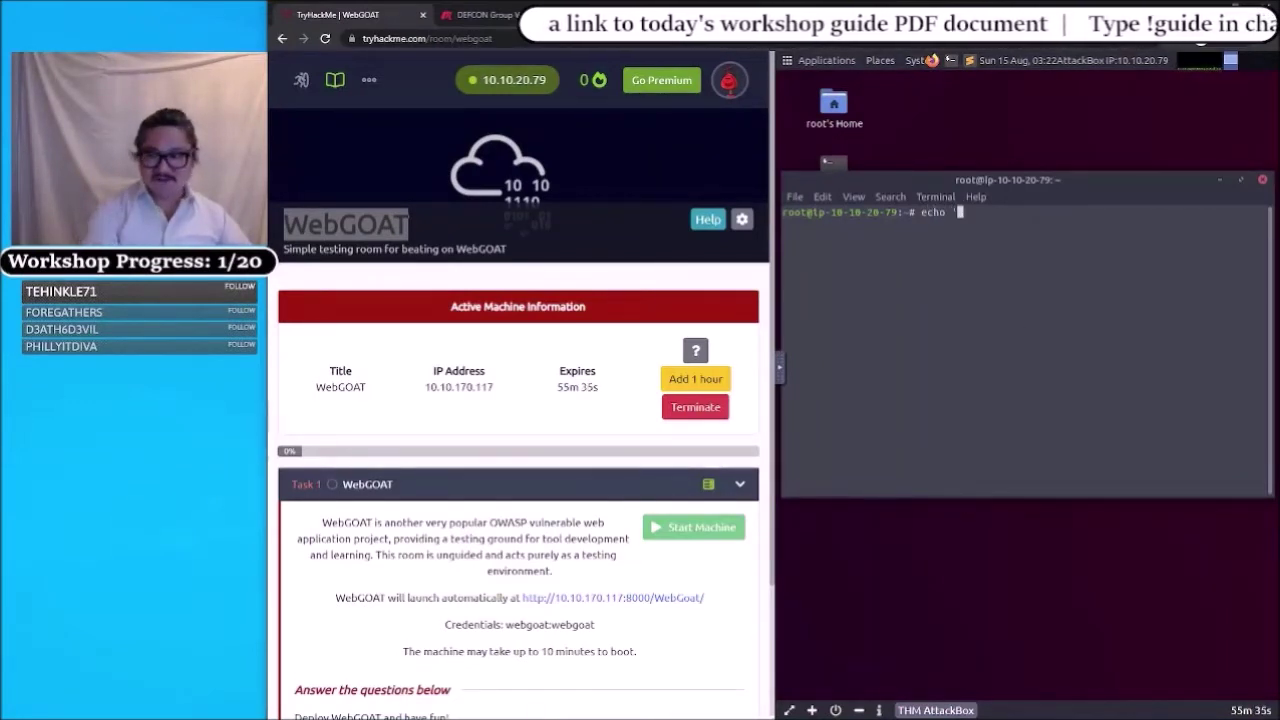
click(448, 416)
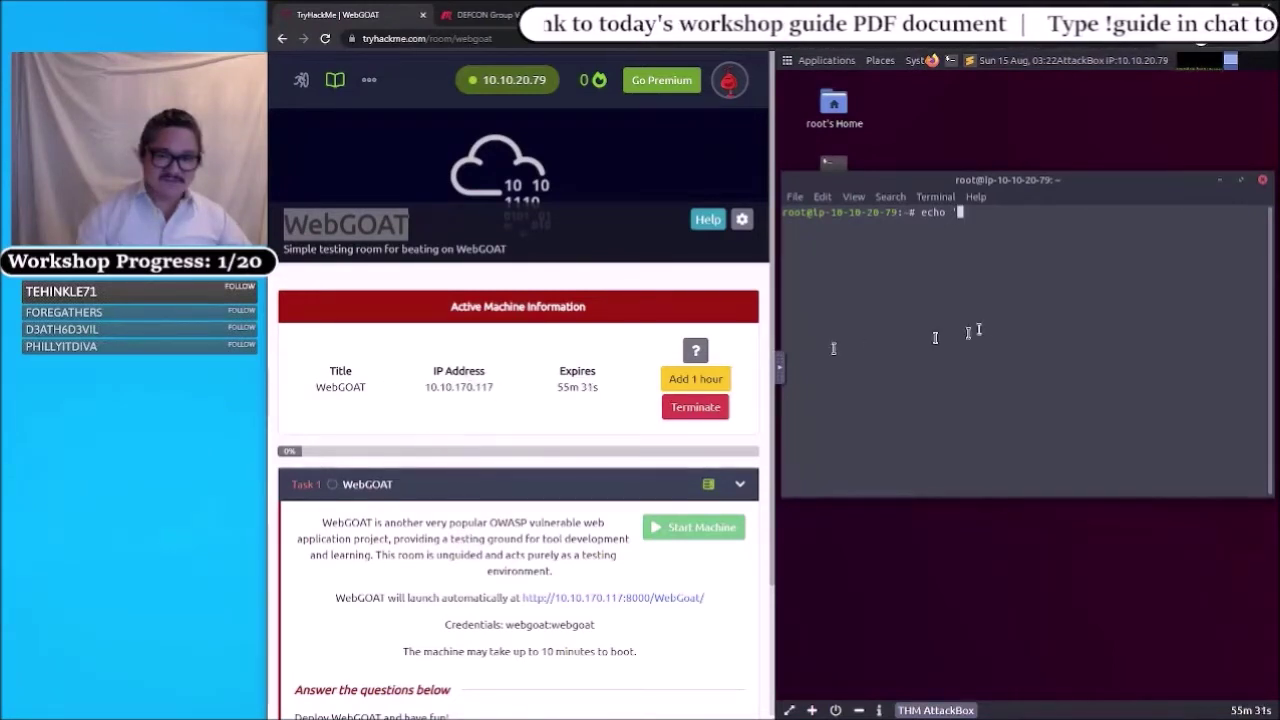
text(10.10.)
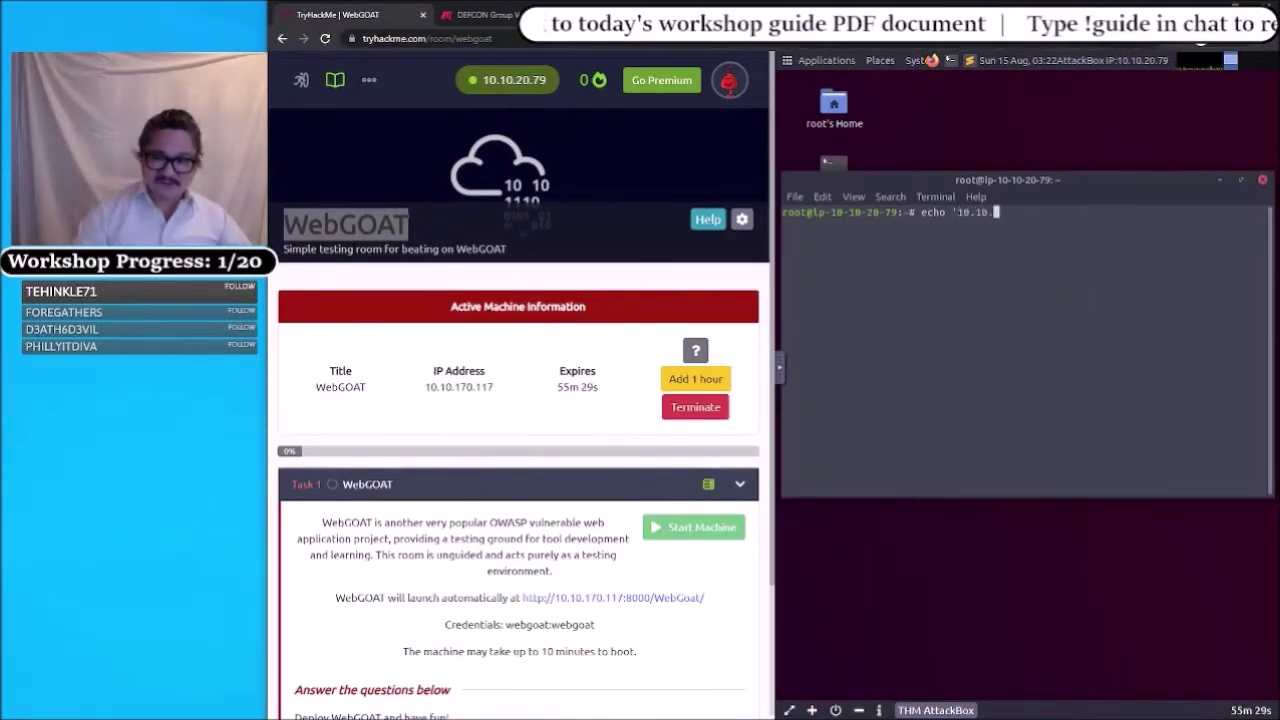
text(170.)
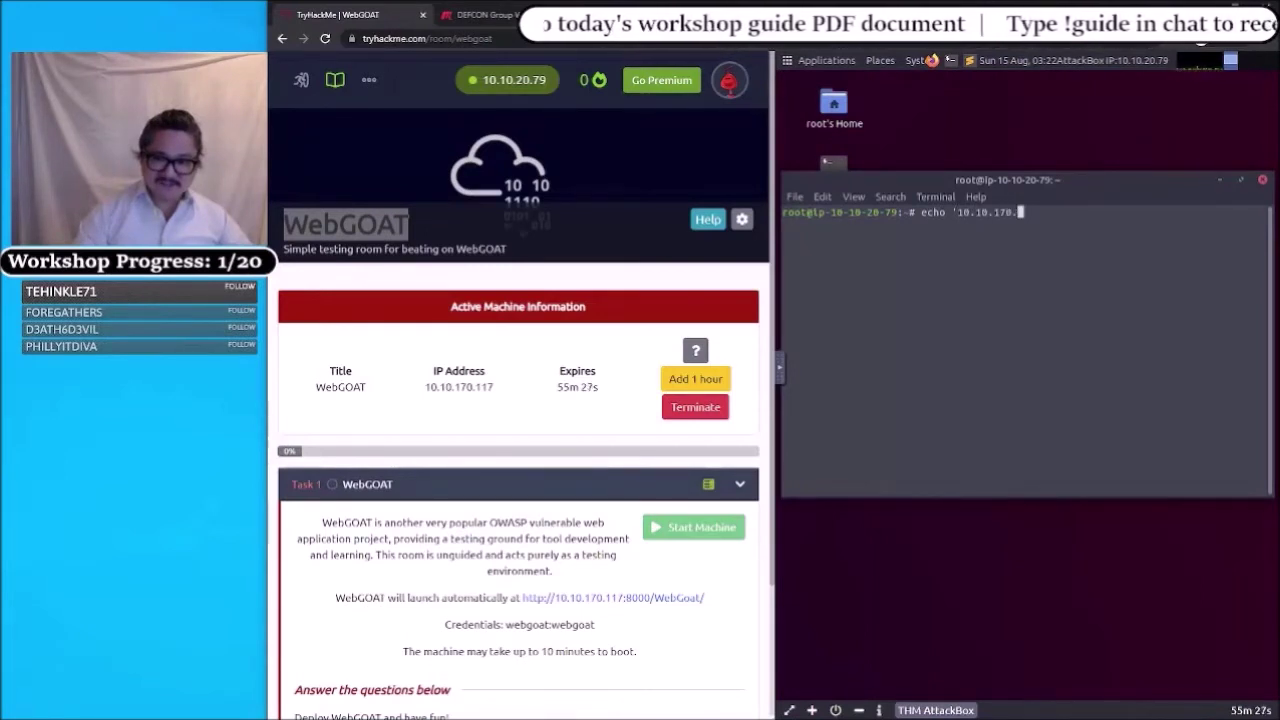
text(117 )
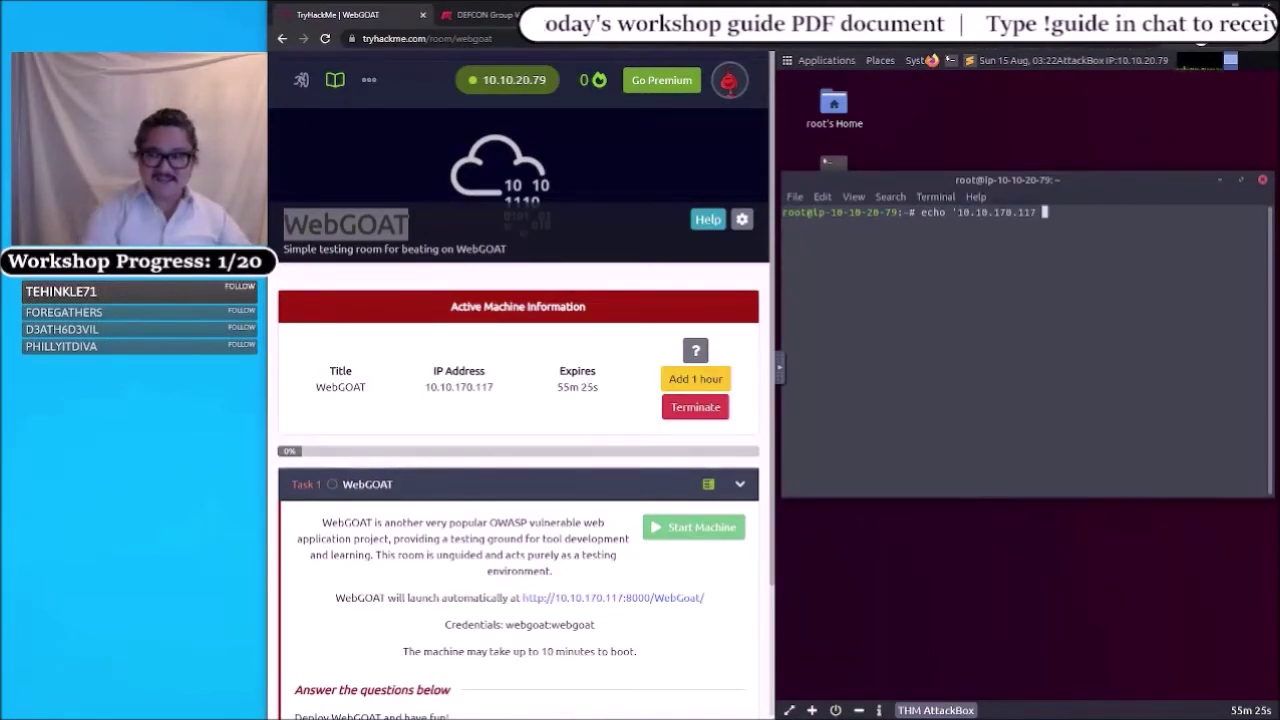
text(web)
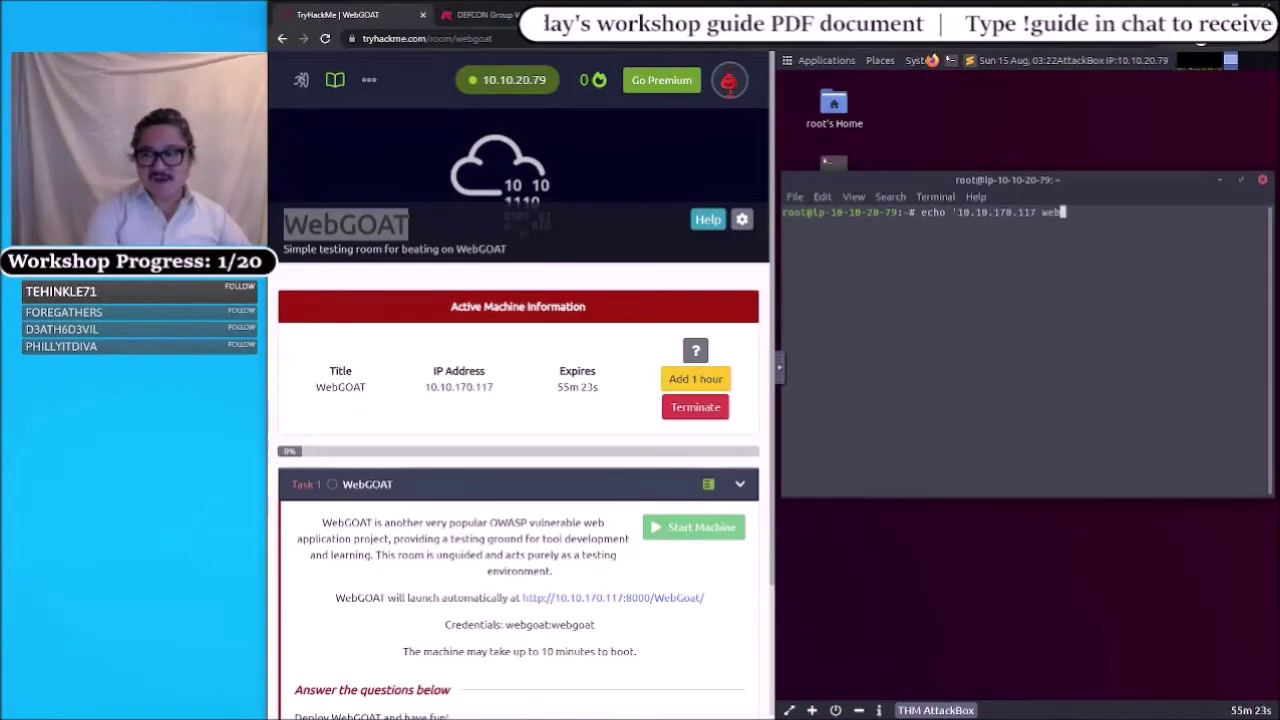
text(goat.)
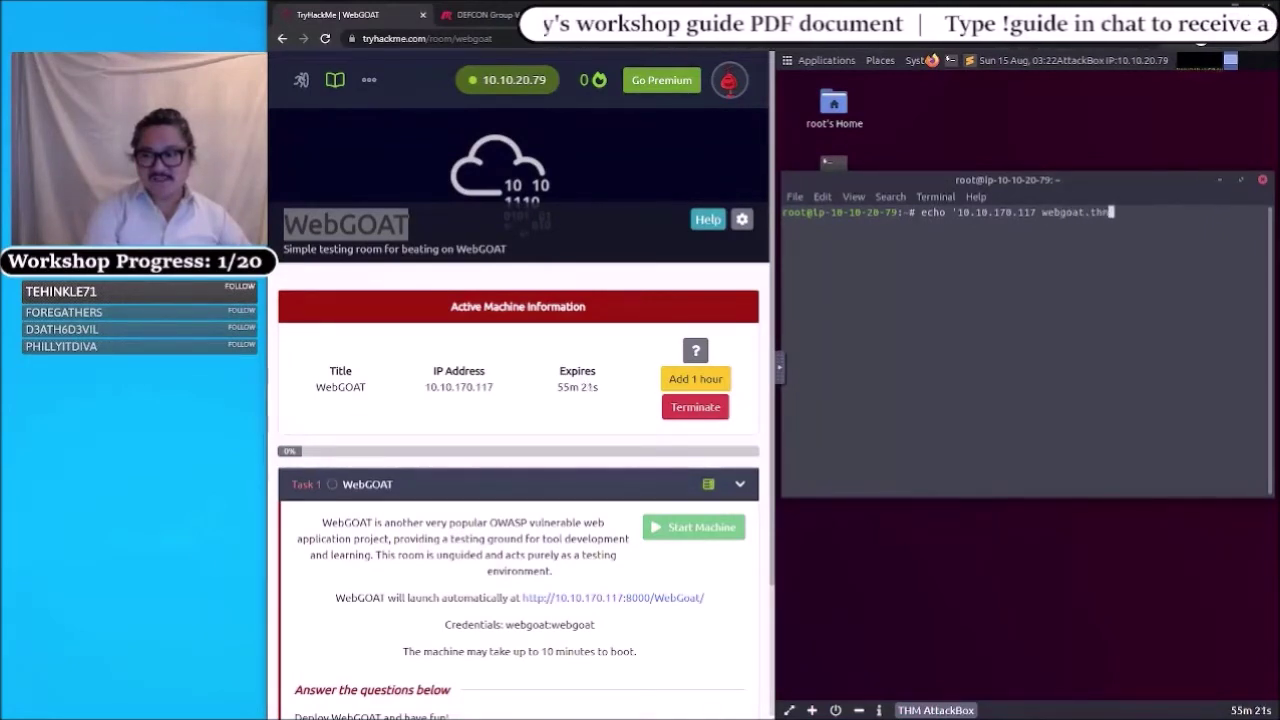
text(thm)
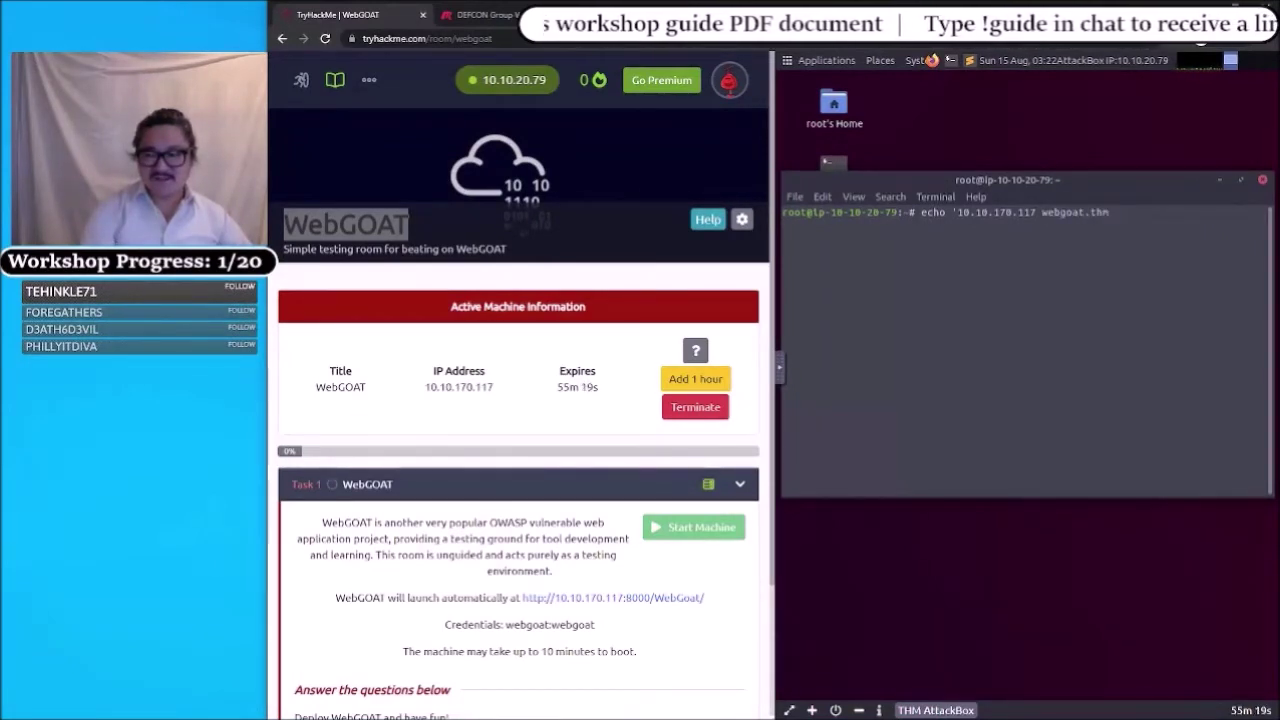
text(')
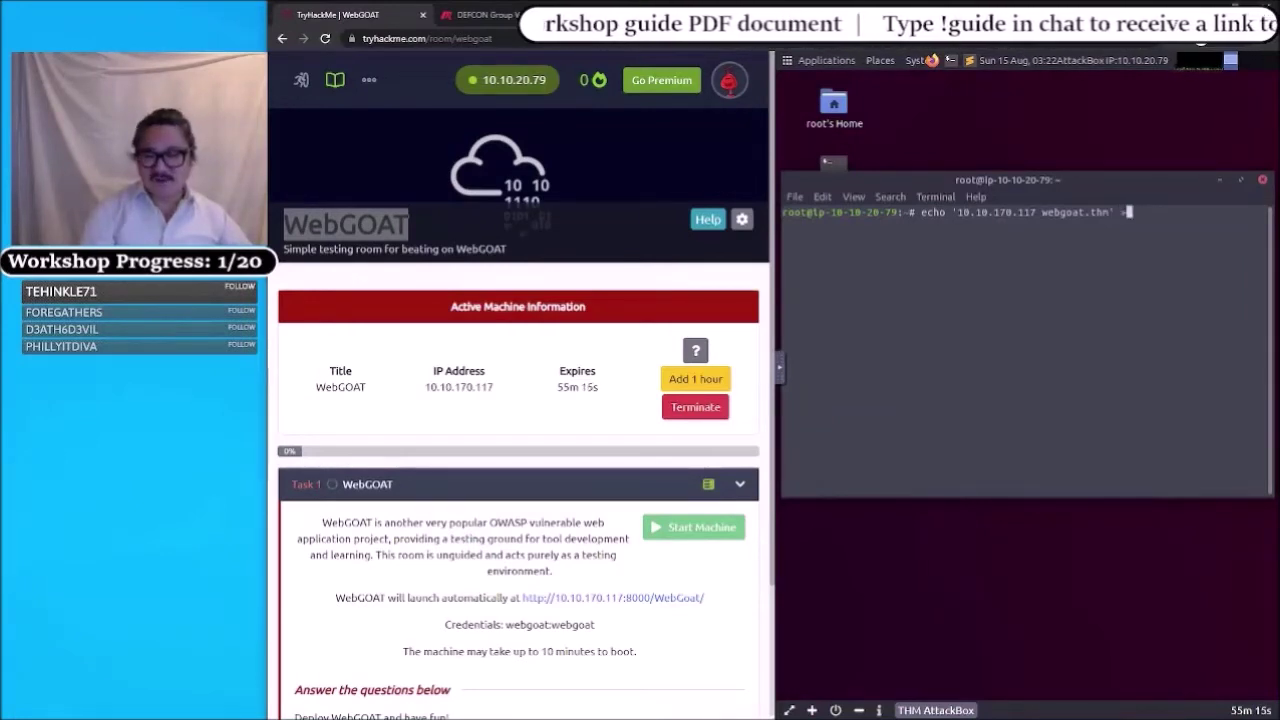
text( >>)
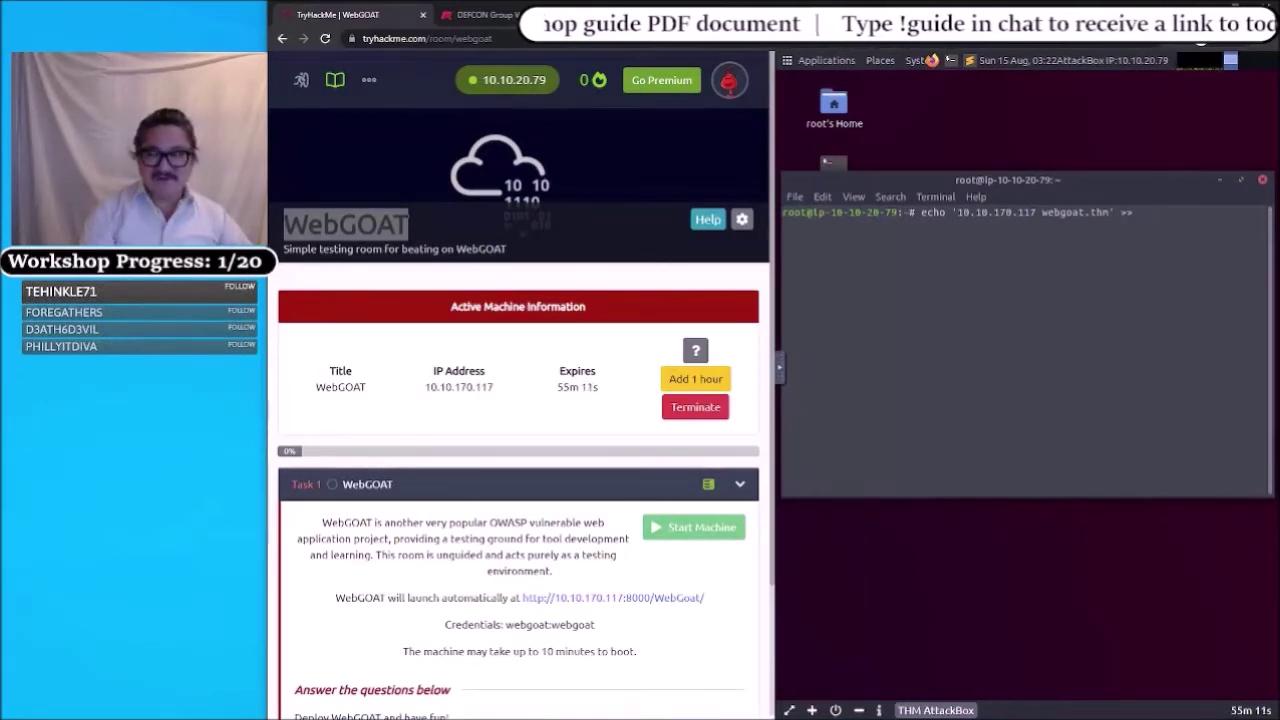
text( /etc/ho)
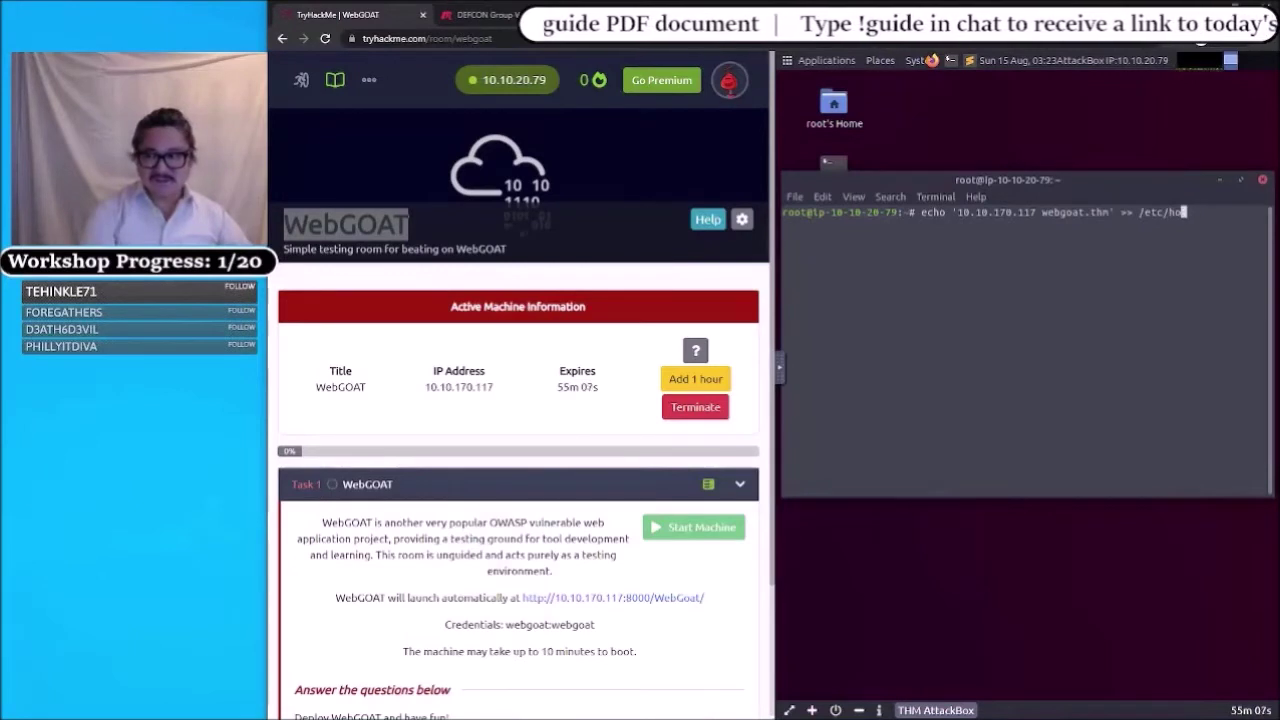
text(sts)
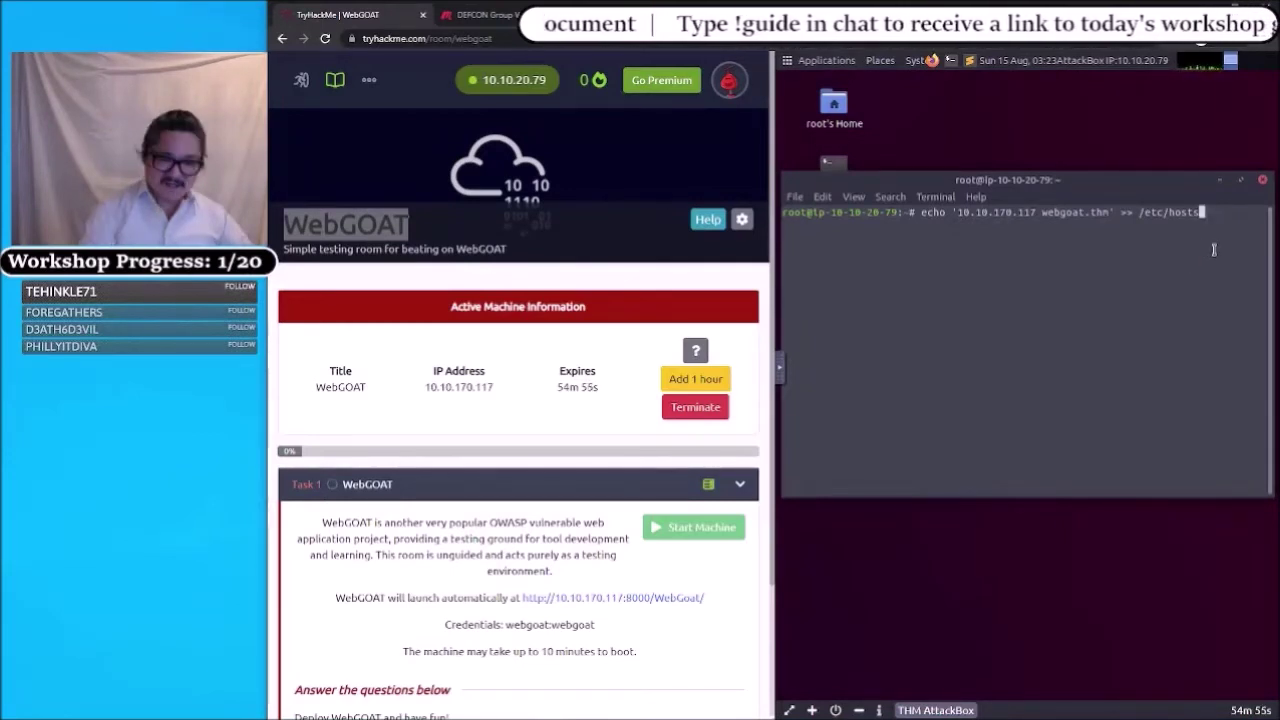
key(Return)
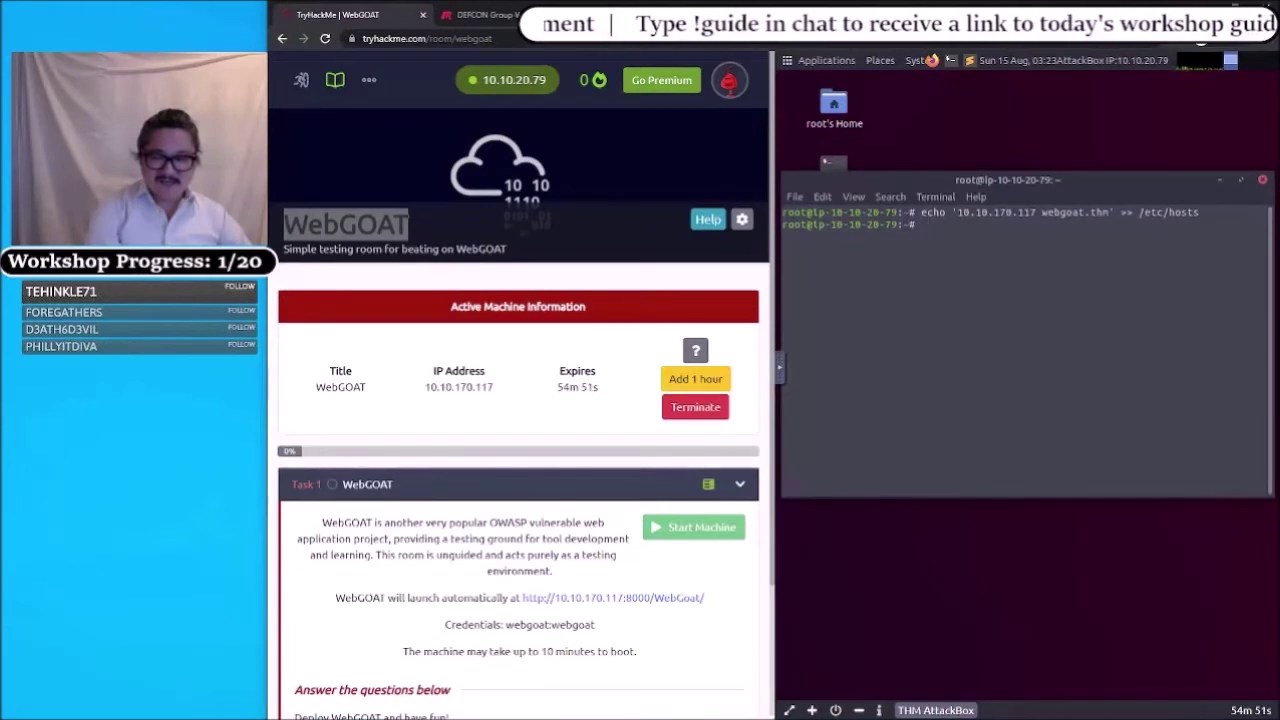
- Print /etc/hosts and highlight the new 10.10.170.117 webgoat.thm line
text(cat)
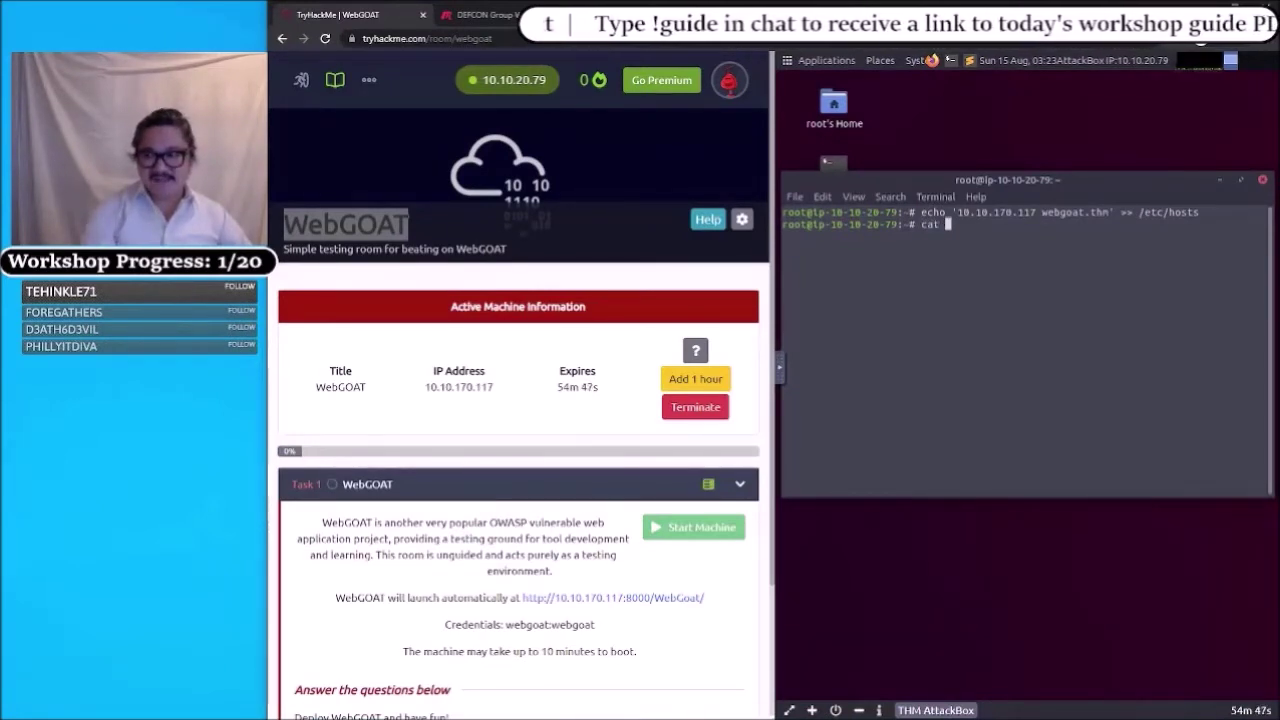
text( /etc/h)
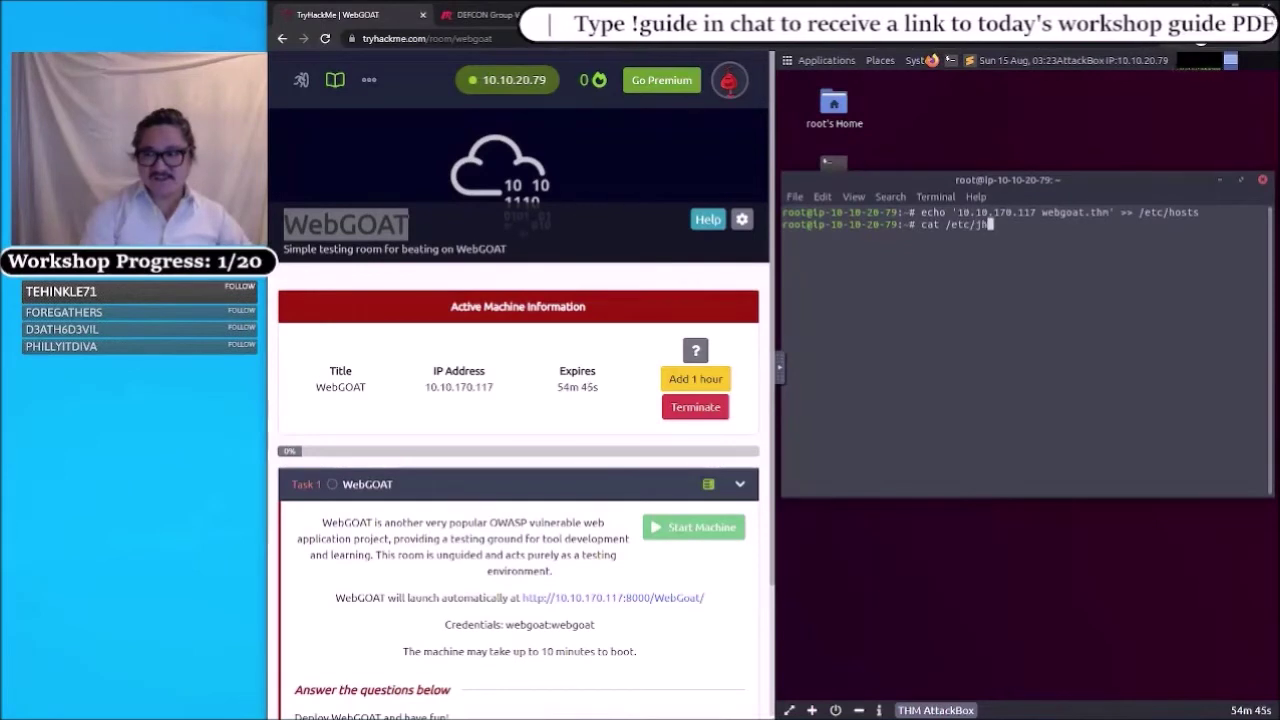
text(hosts)
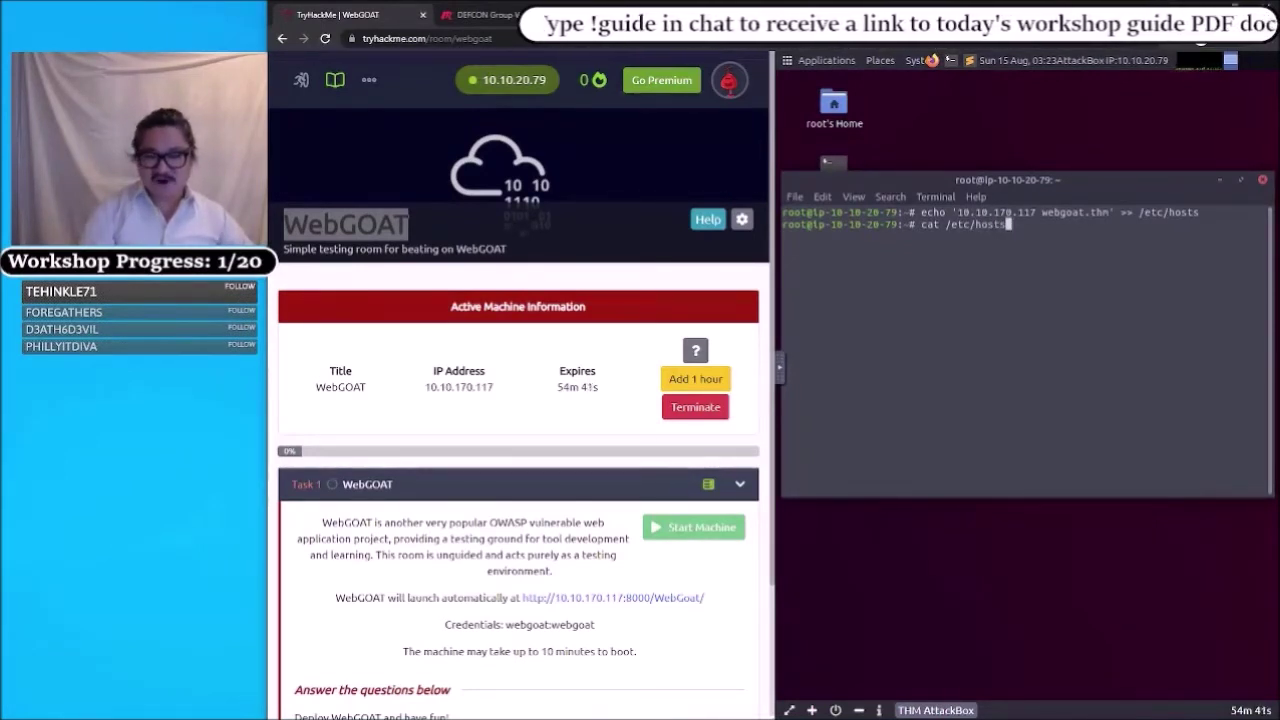
key(Return)
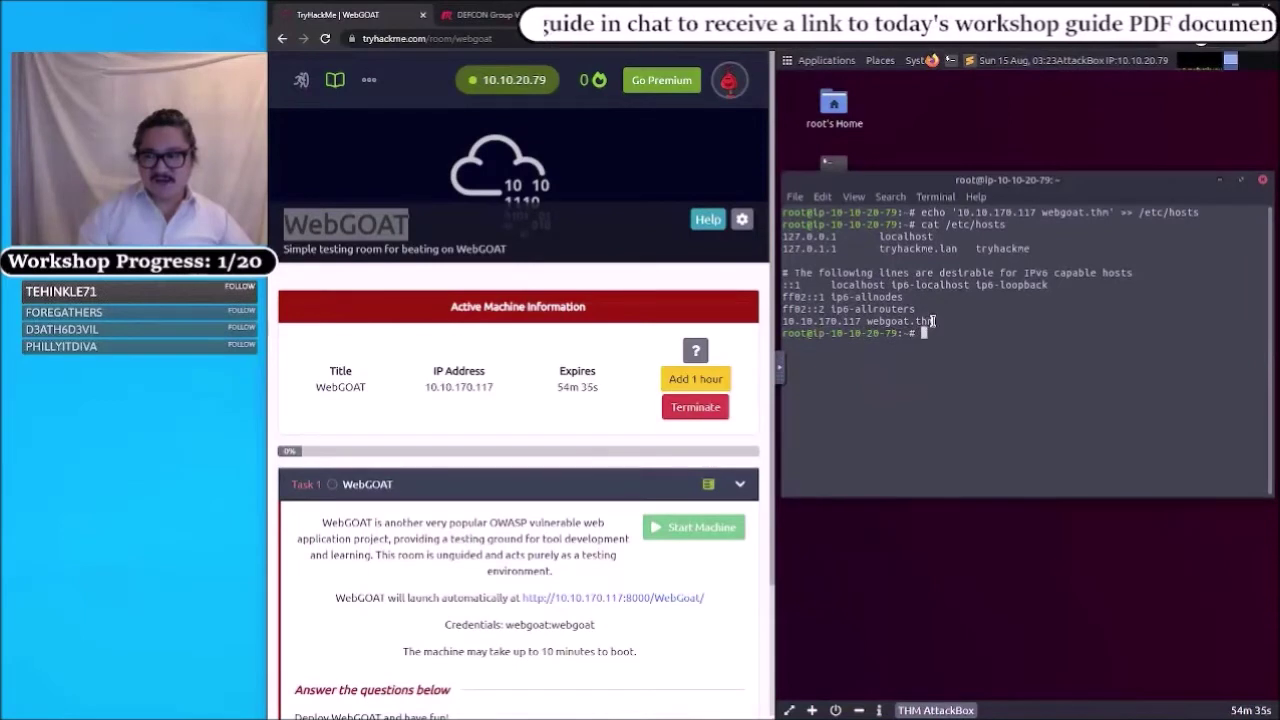
drag(933, 321, 783, 321)
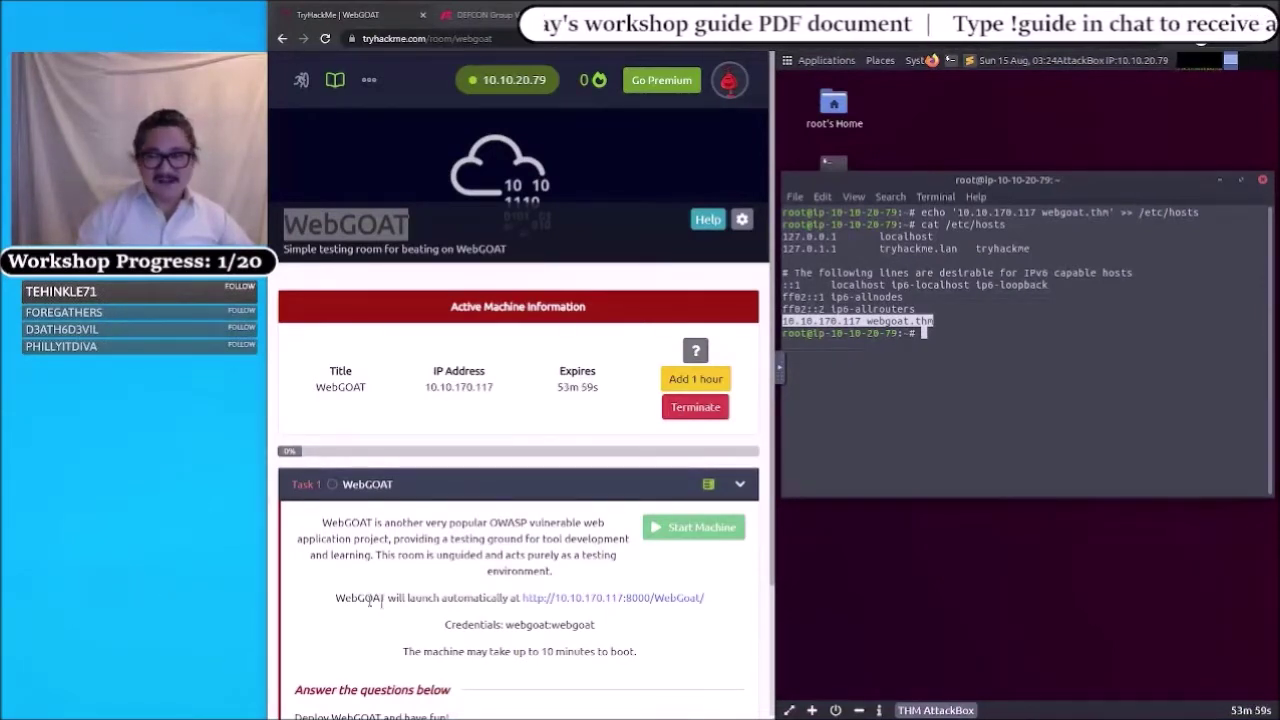
click(955, 385)
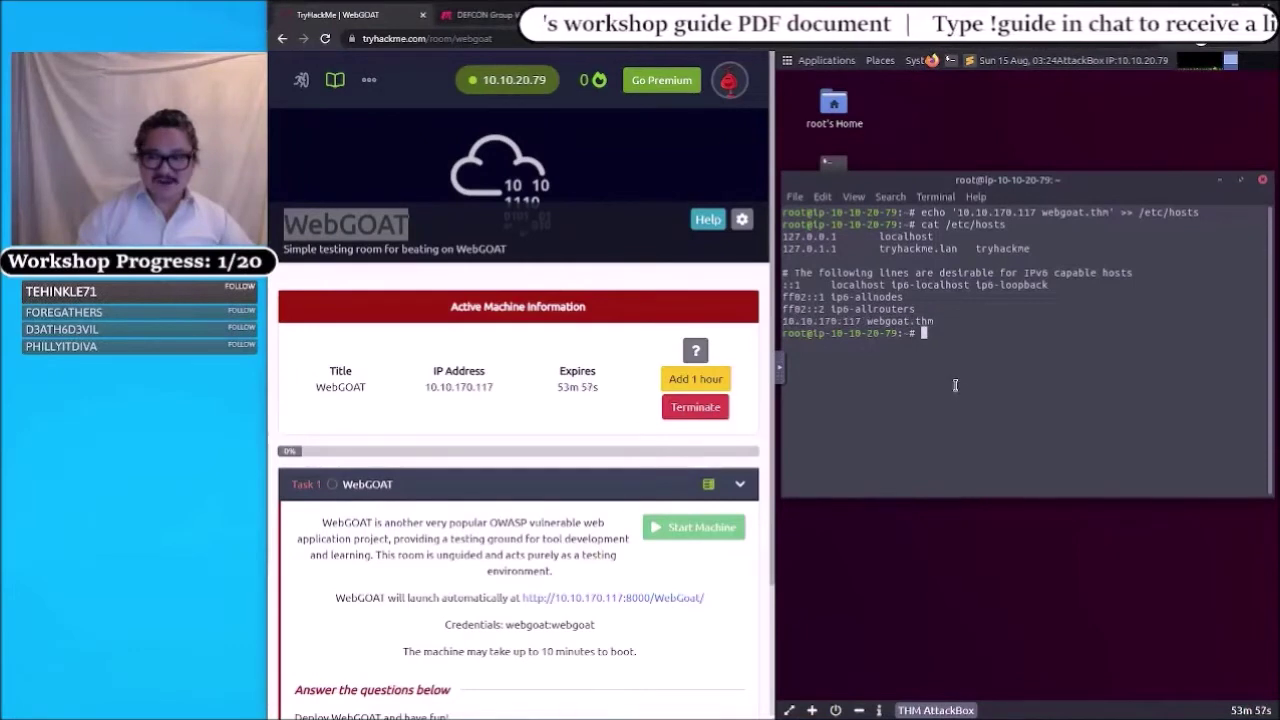
- Run nmap webgoat.thm and review the output showing only 22/tcp ssh open
text(nmap)
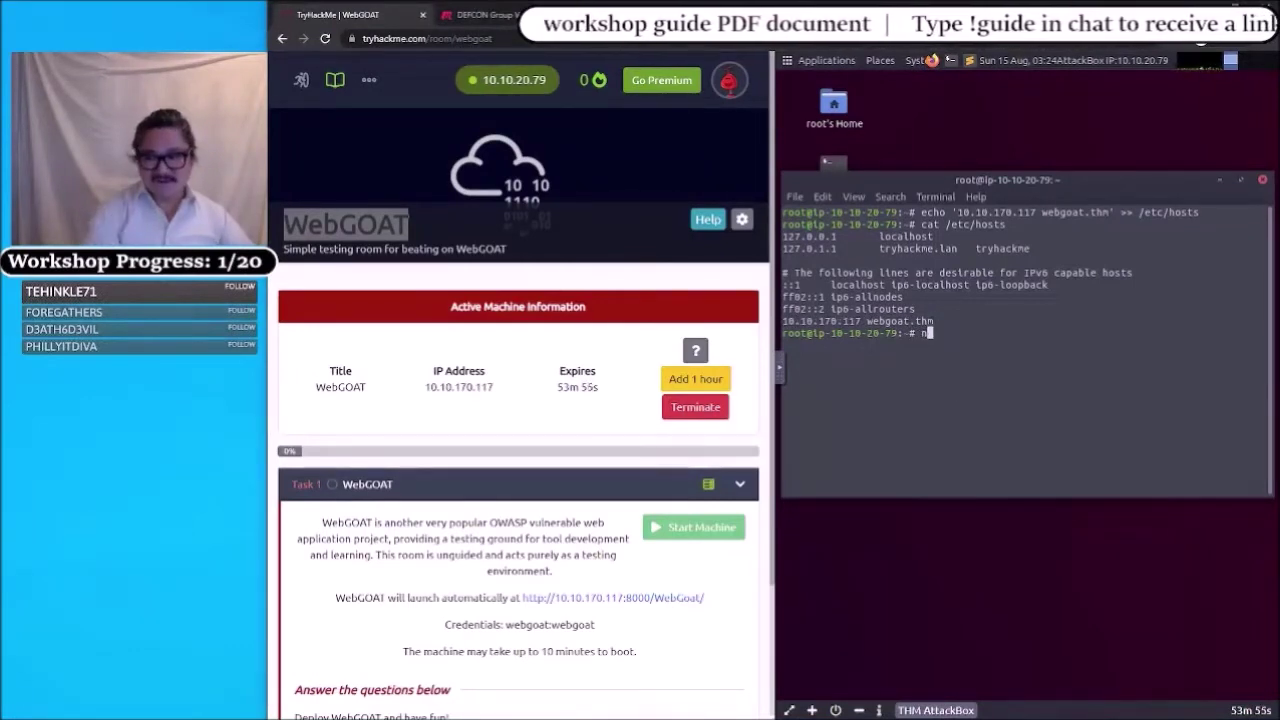
text( webgoat)
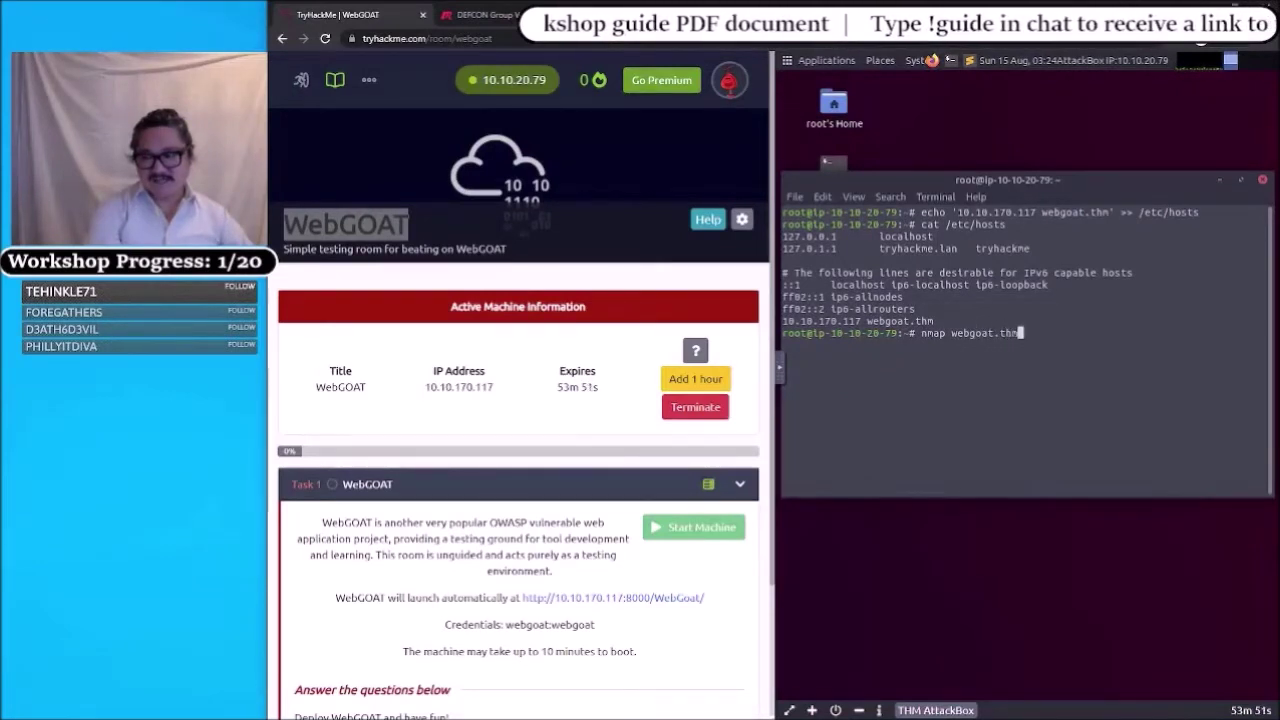
text(.thm)
key(Return)
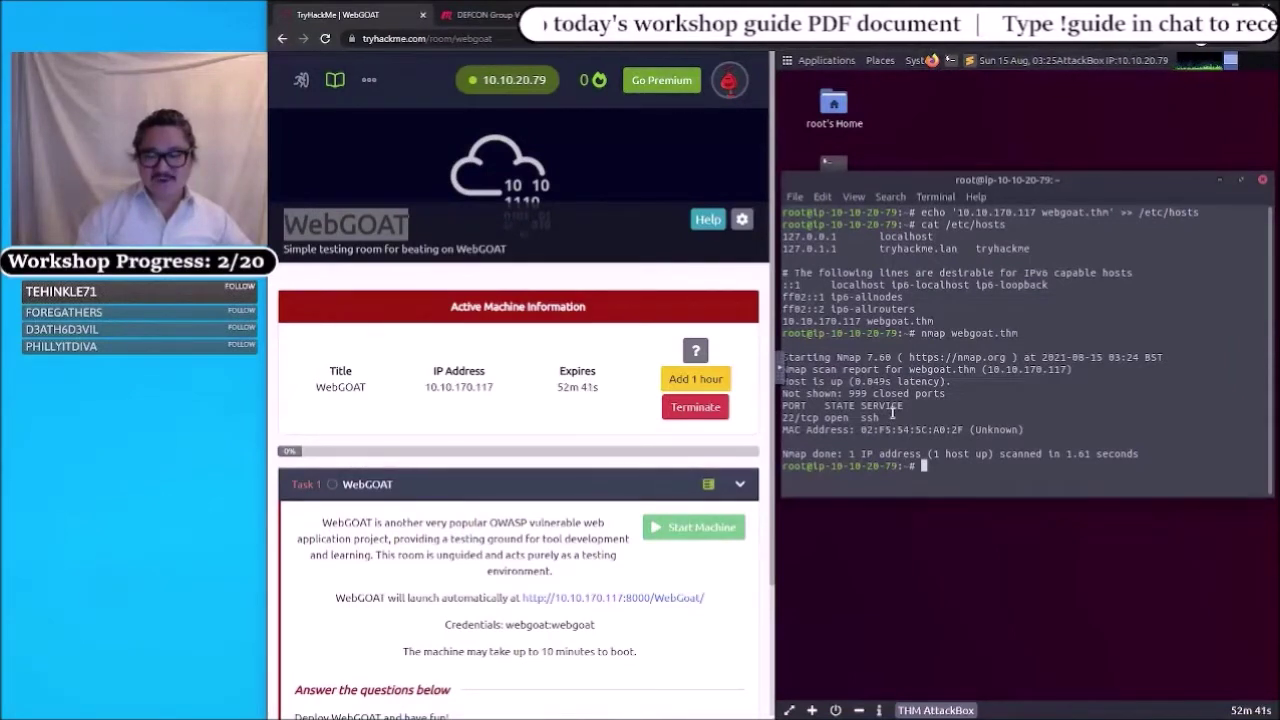
click(943, 380)
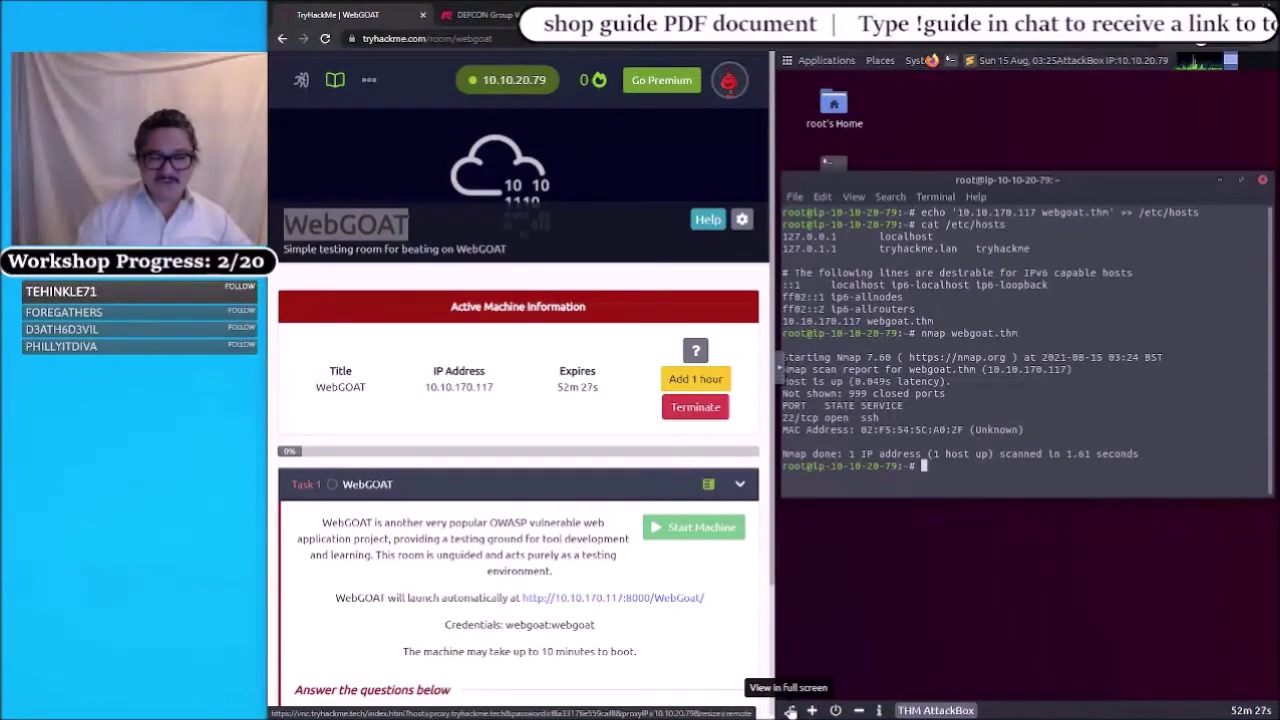
- Show the AttackBox full screen in a new tab and allow its clipboard permission
click(790, 709)
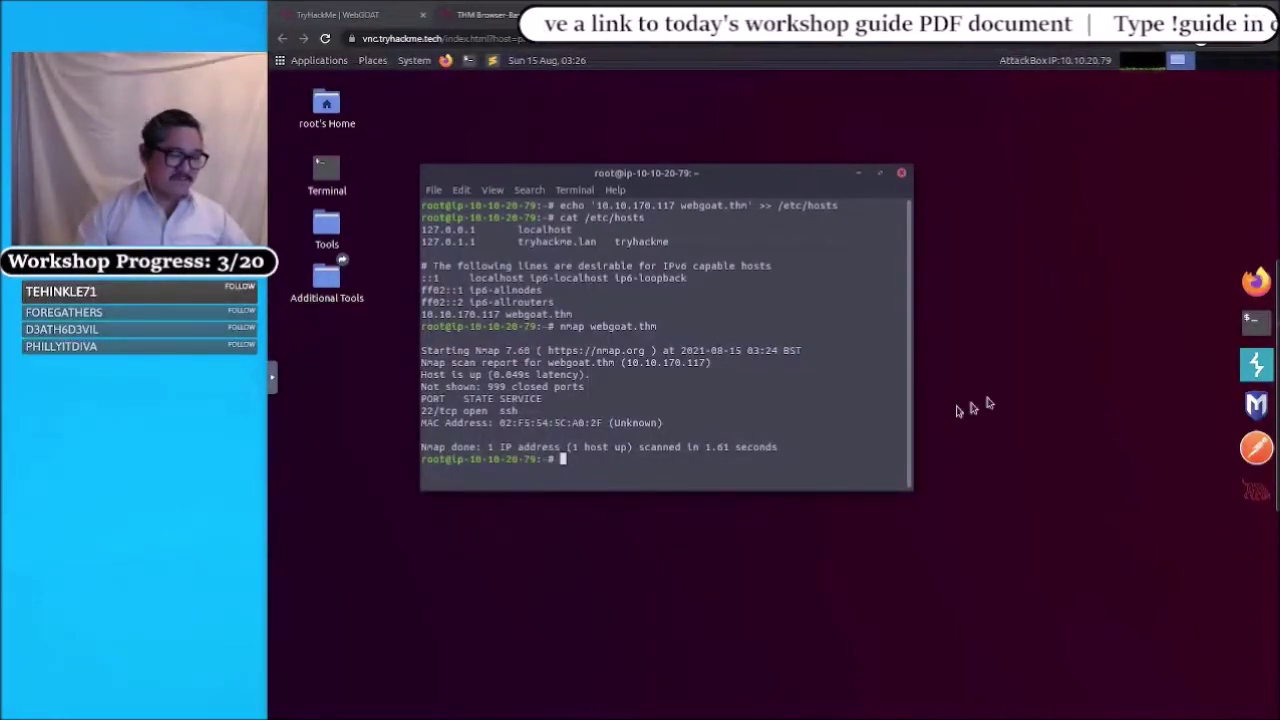
click(1006, 229)
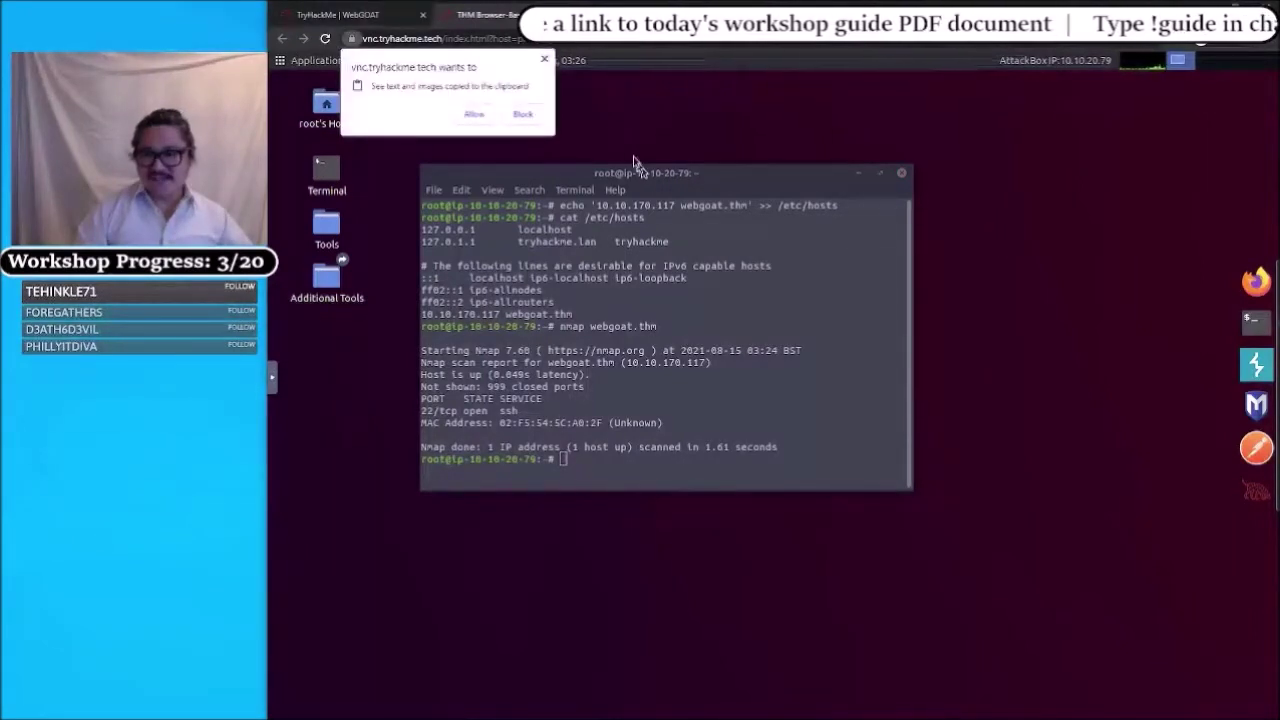
click(471, 117)
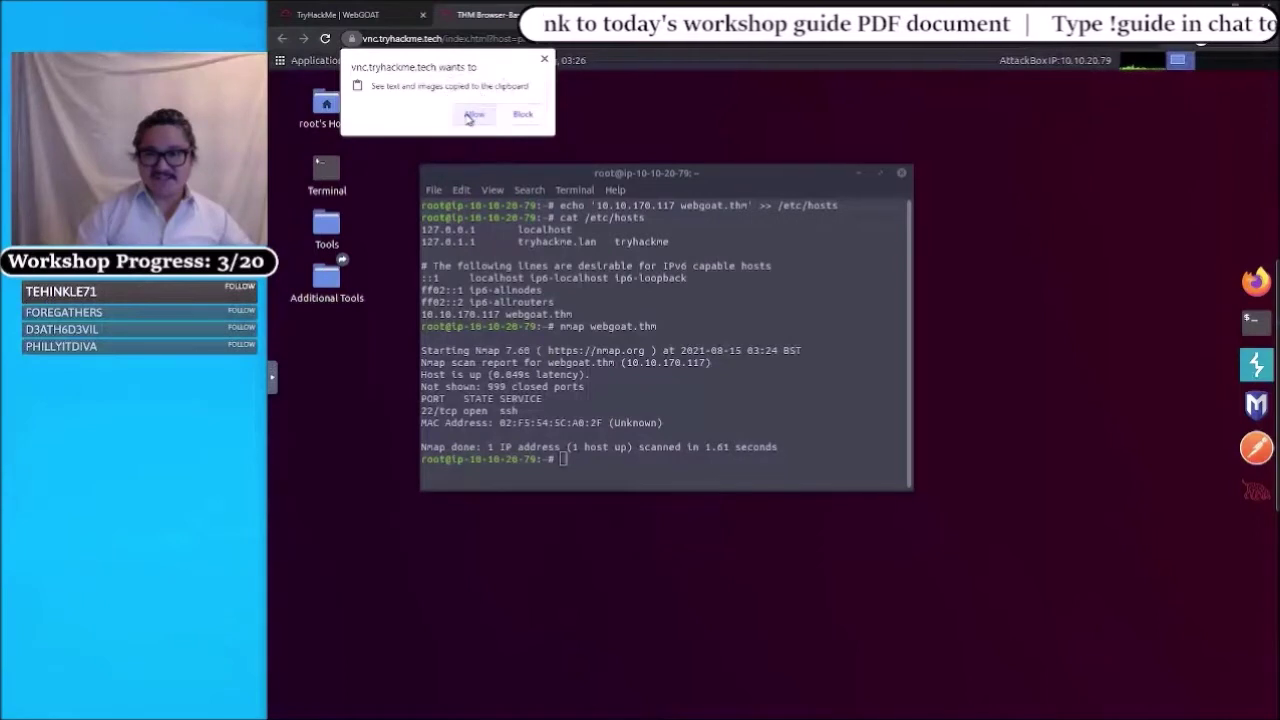
click(471, 116)
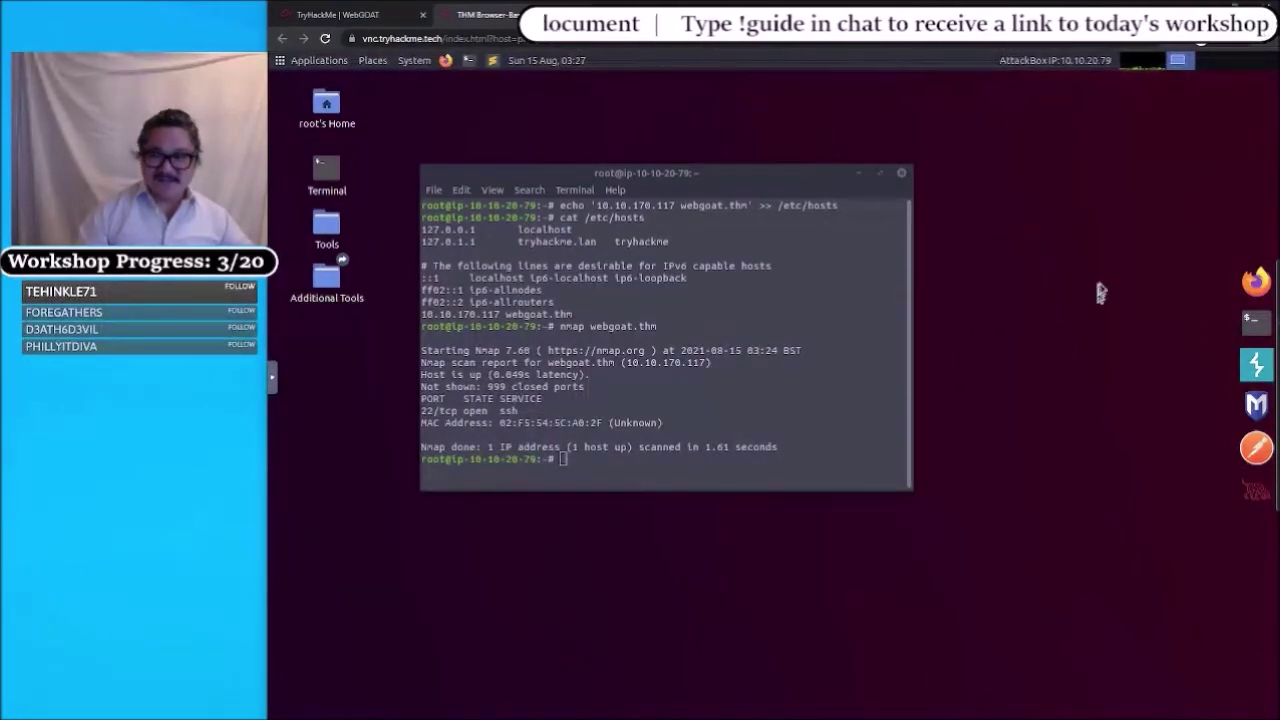
- Launch Burp Suite with a temporary project and start it using Burp defaults
click(1250, 372)
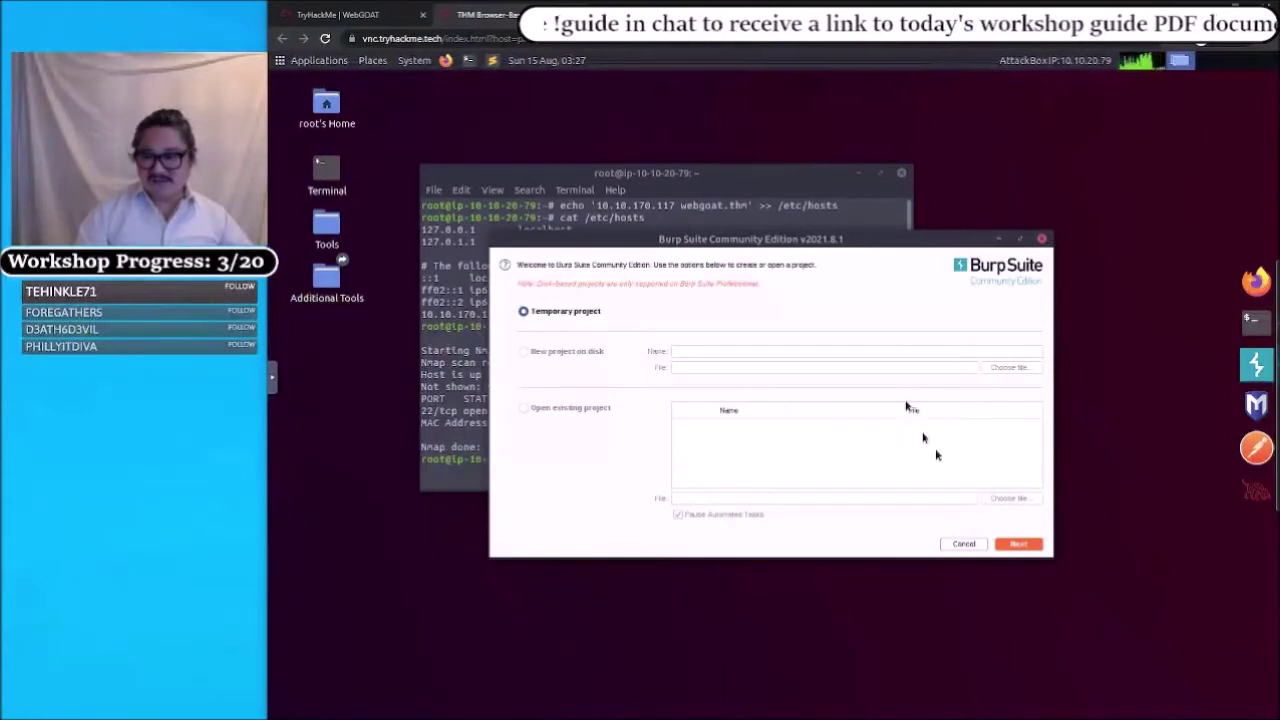
click(1015, 545)
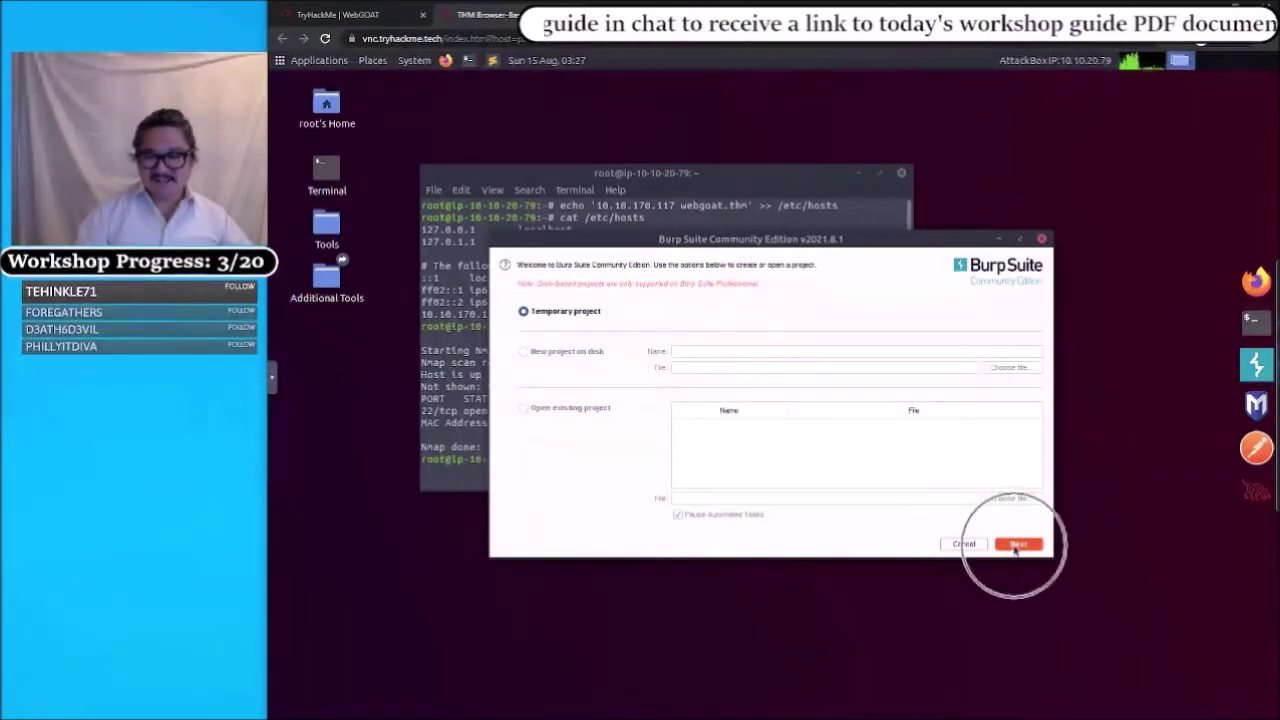
click(1017, 544)
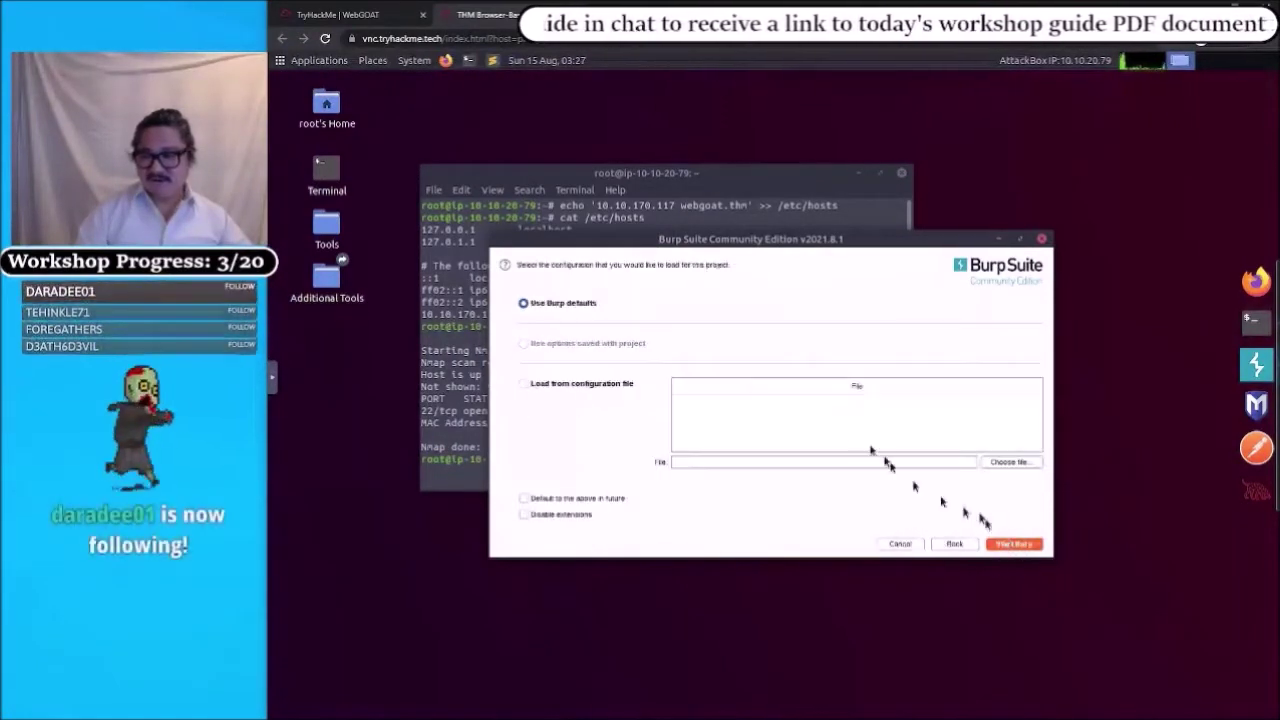
click(1013, 542)
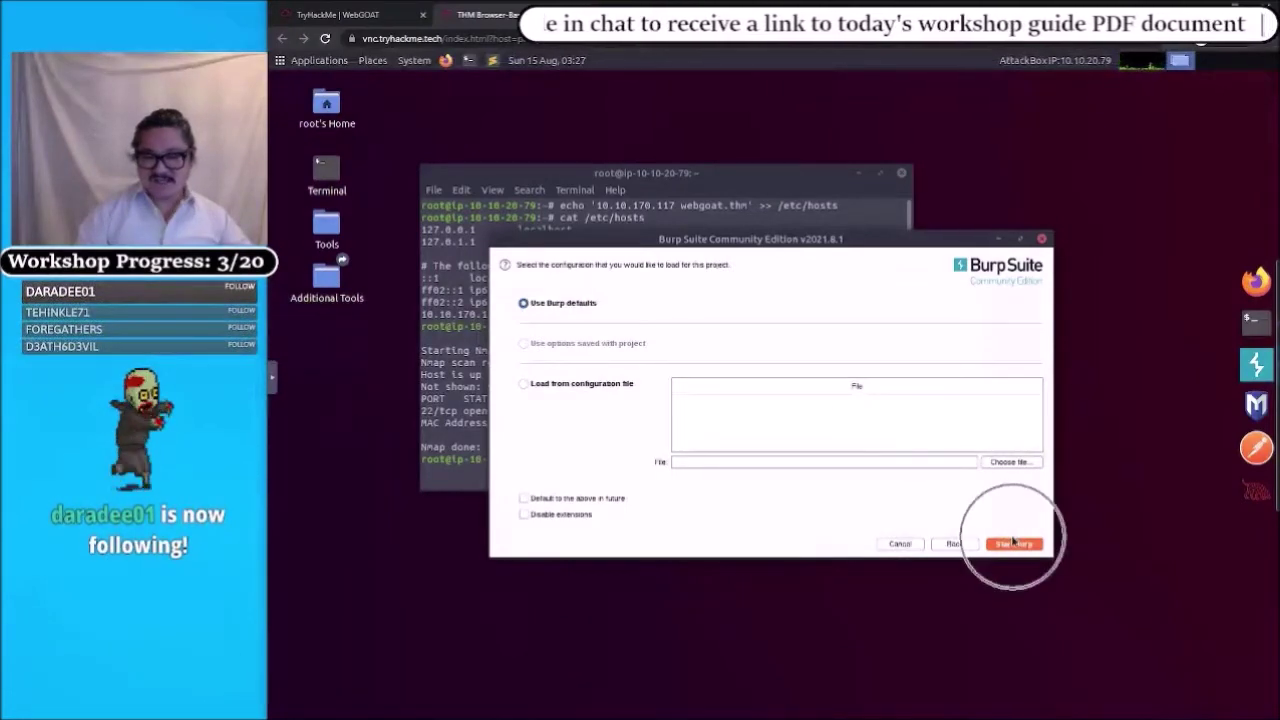
click(1015, 545)
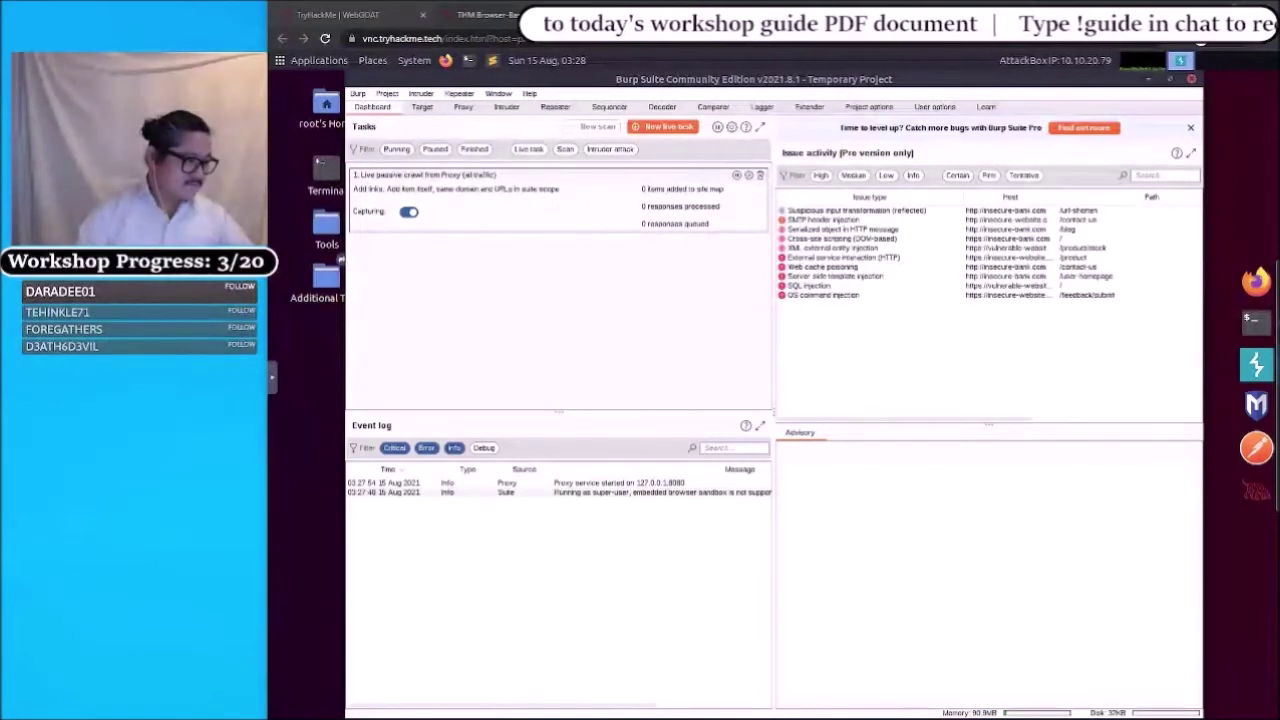
click(730, 447)
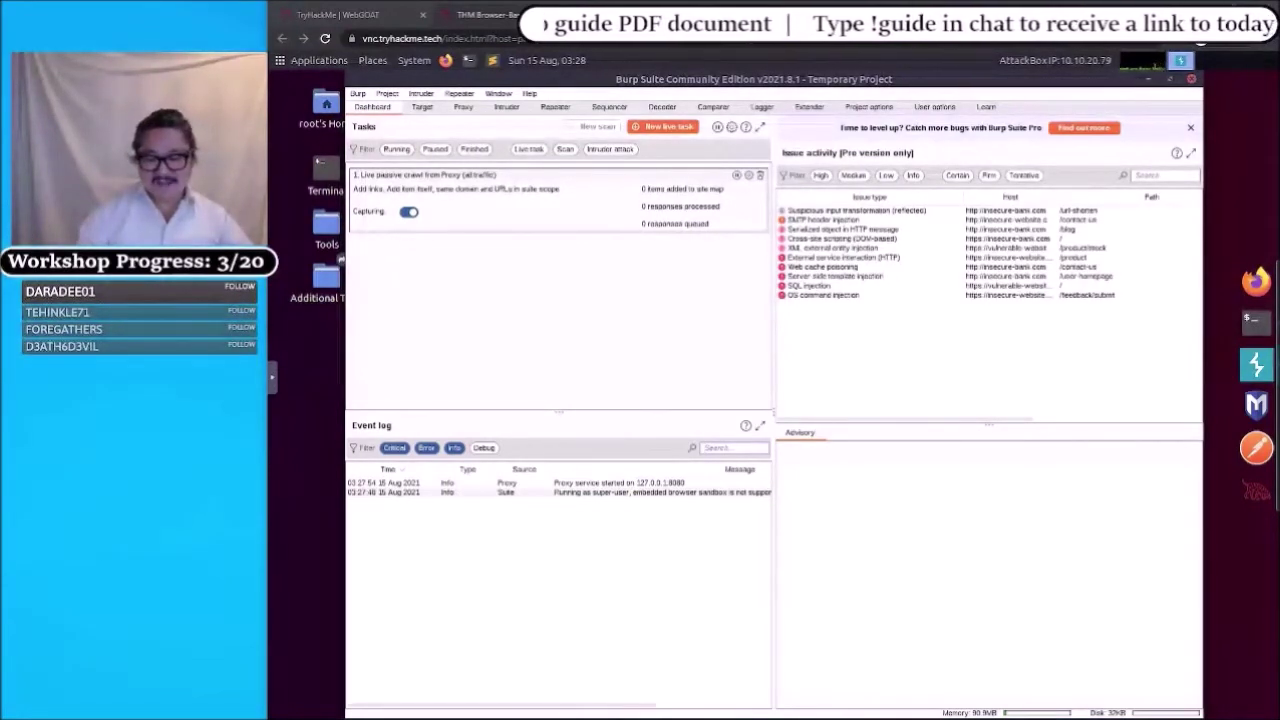
click(733, 447)
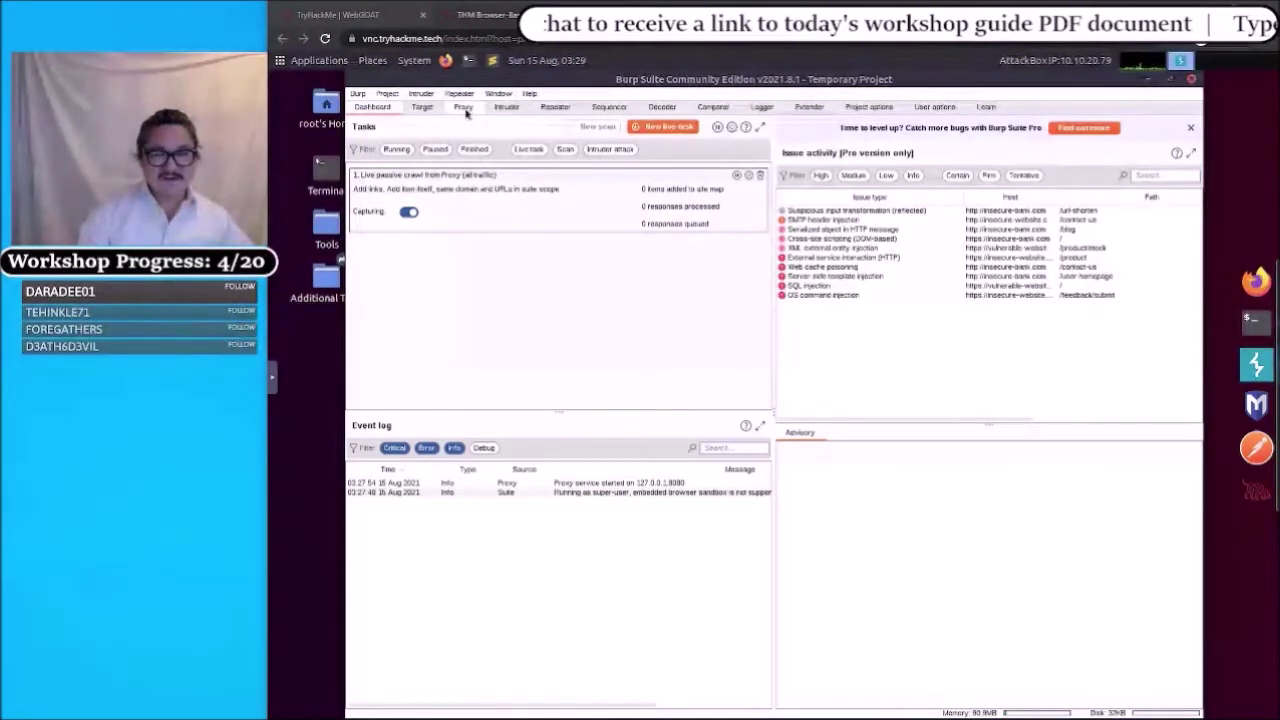
- Turn interception off in Burp's Proxy > Intercept, then launch Firefox
click(463, 107)
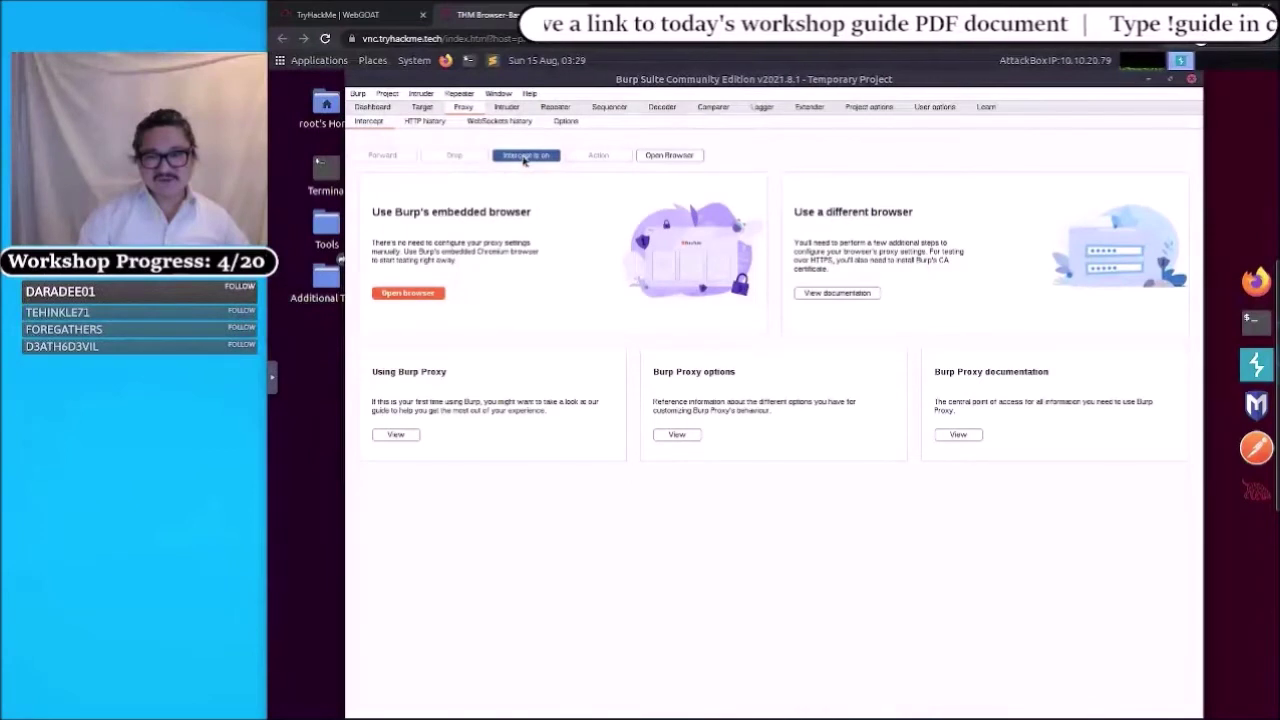
click(521, 158)
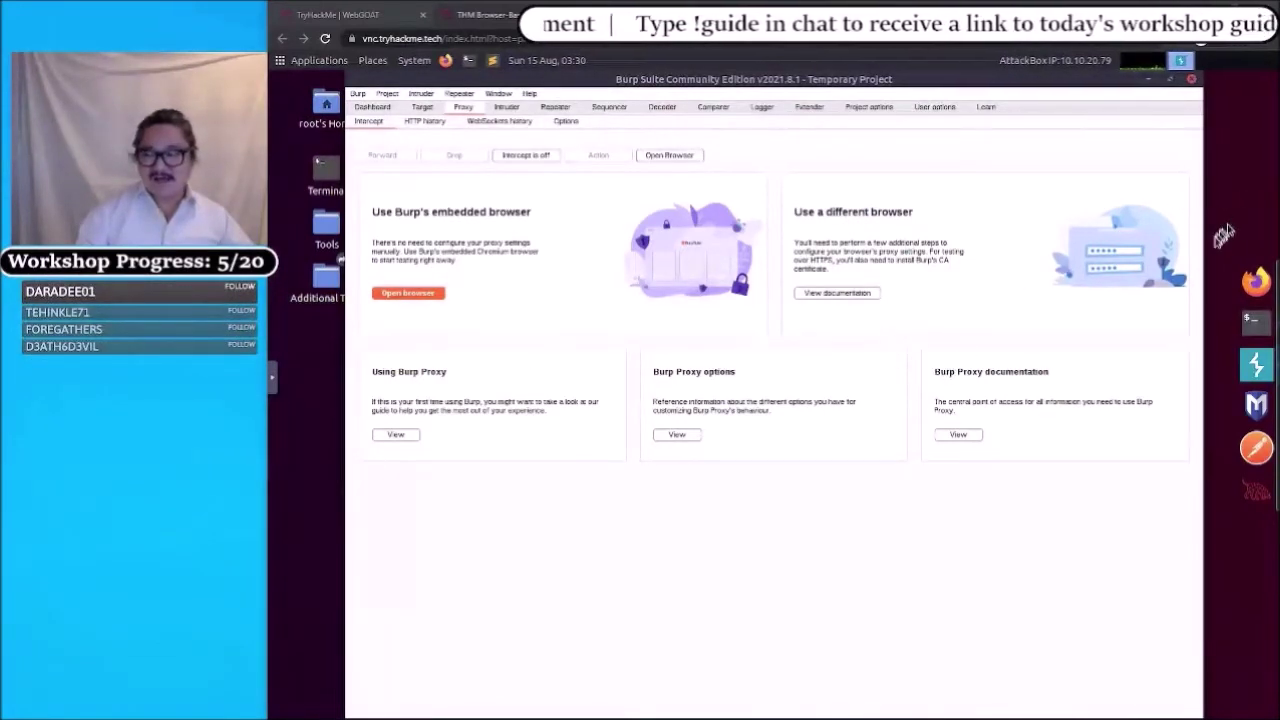
click(450, 65)
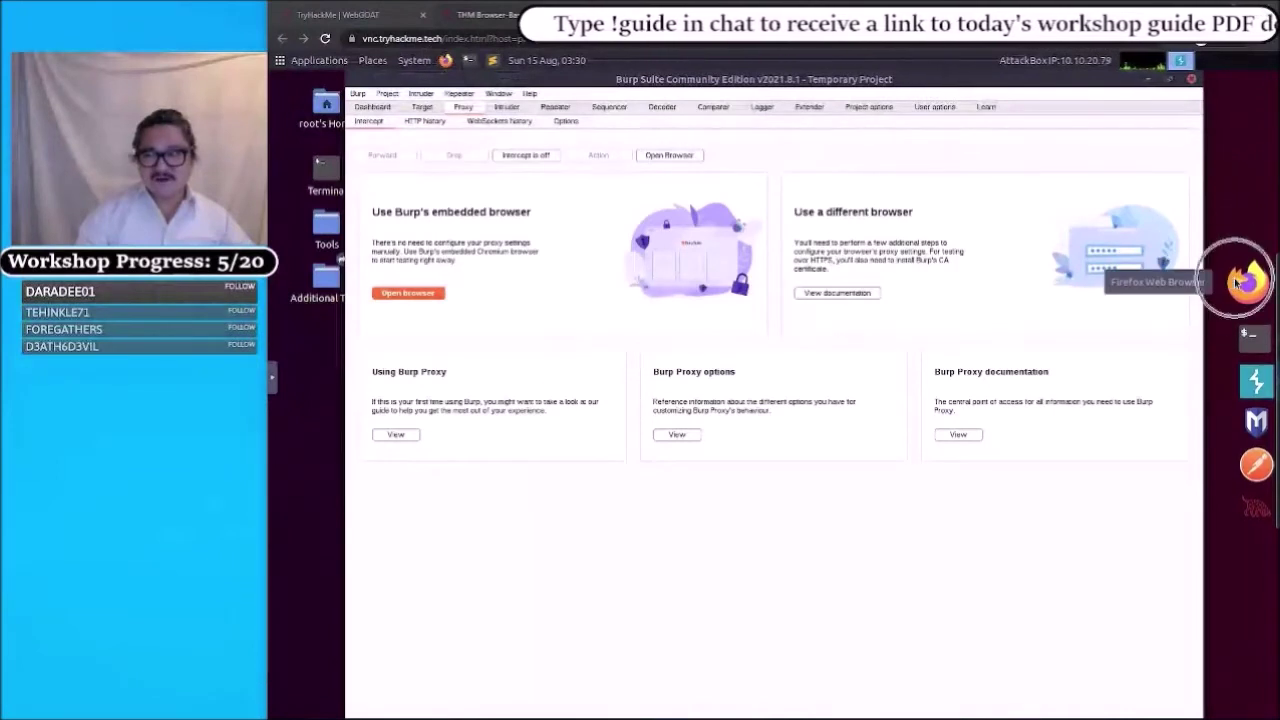
- Launch Firefox and place the cursor in the blank new tab's address bar
click(446, 62)
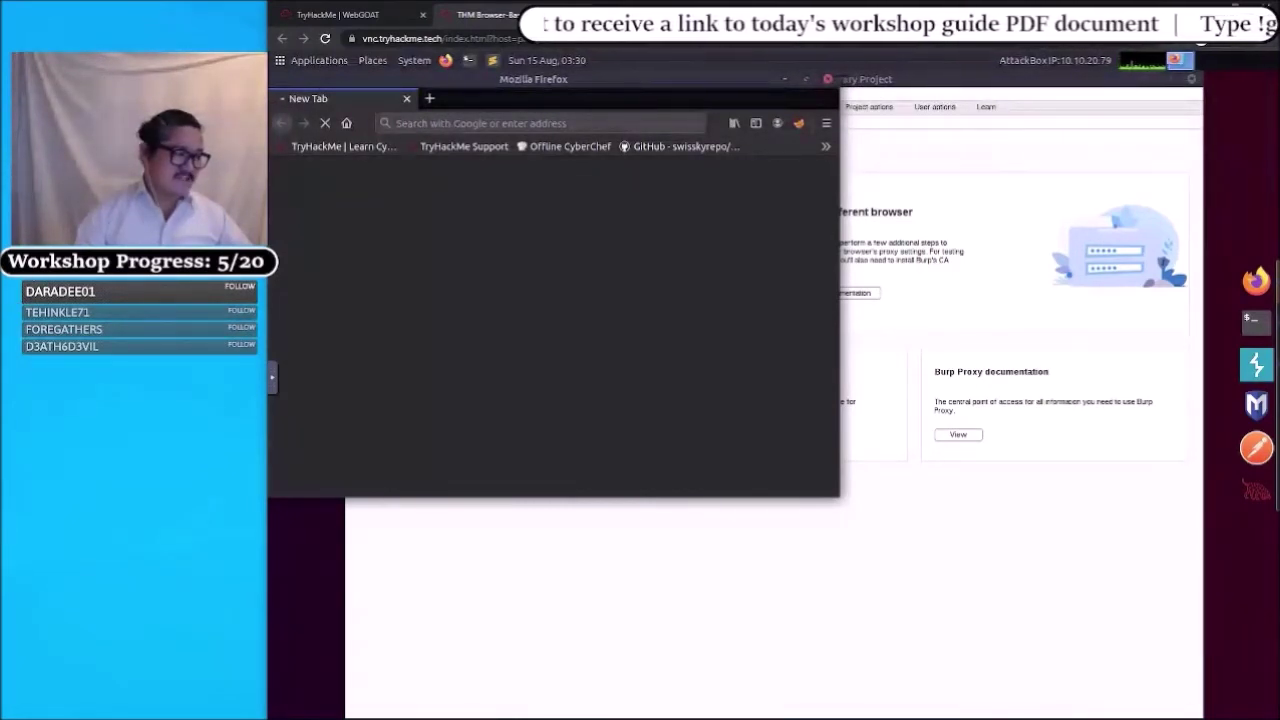
click(477, 123)
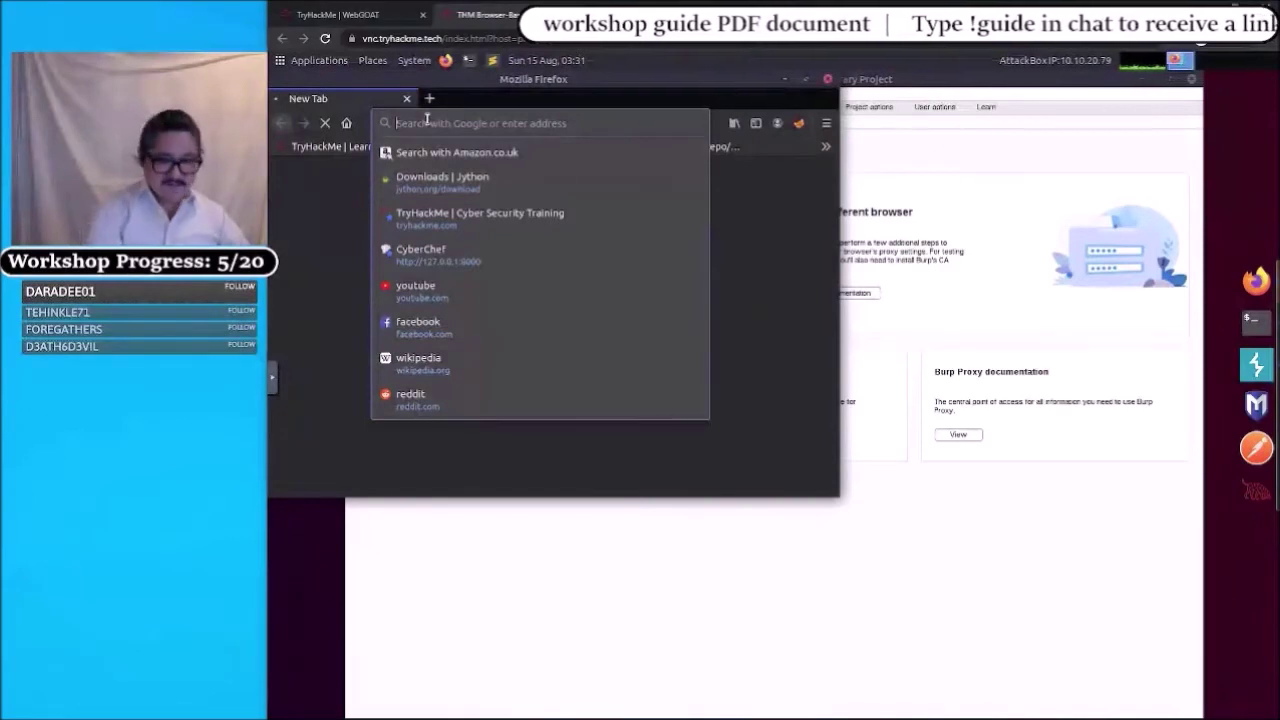
text(http://)
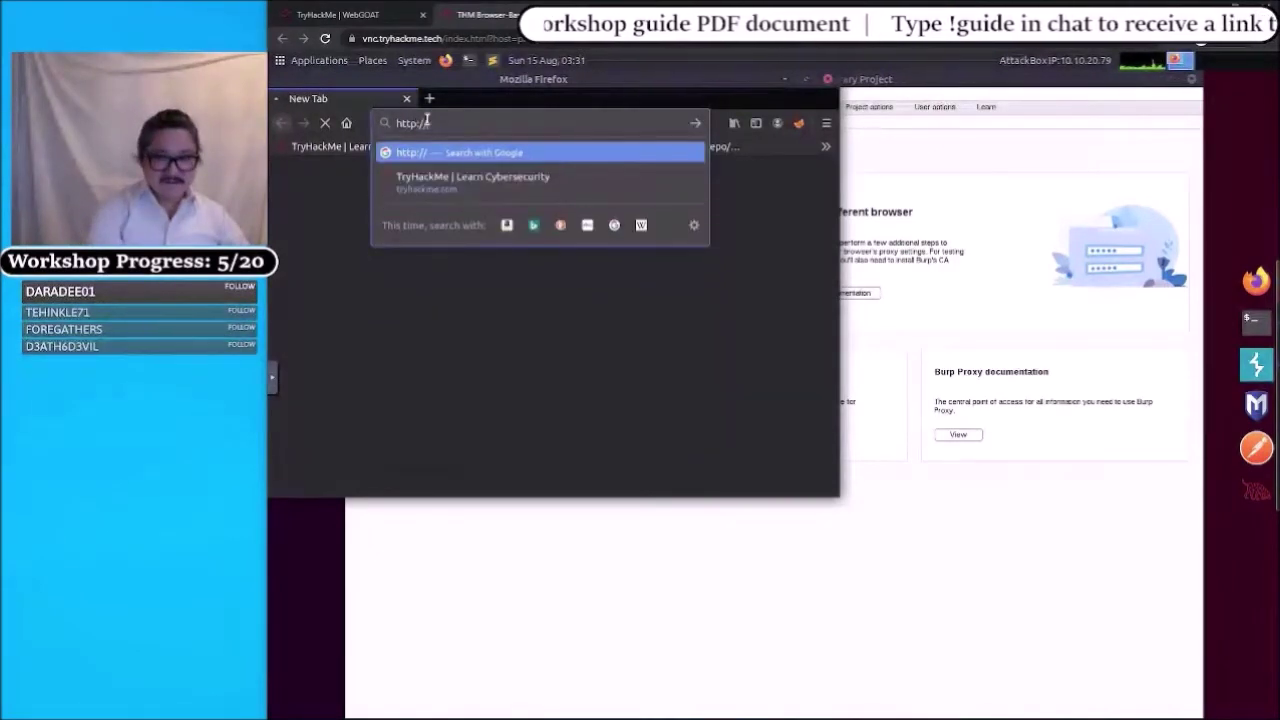
text(webgoa)
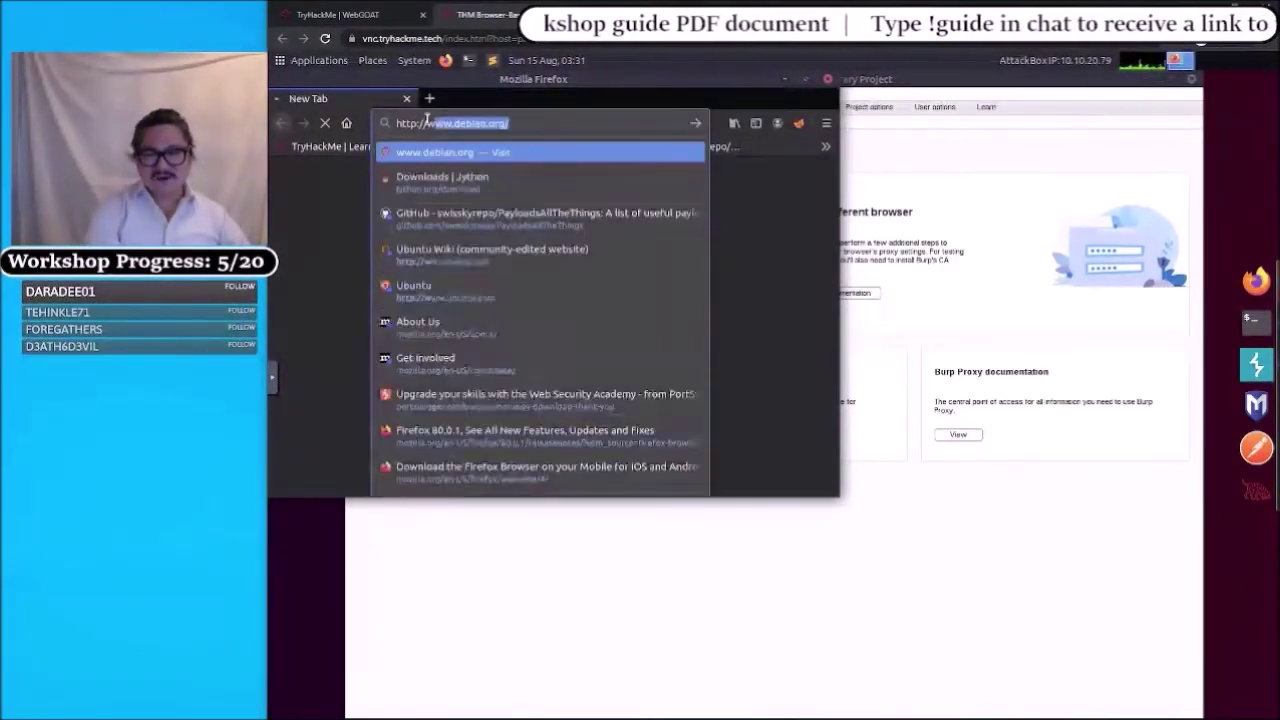
text(t.th)
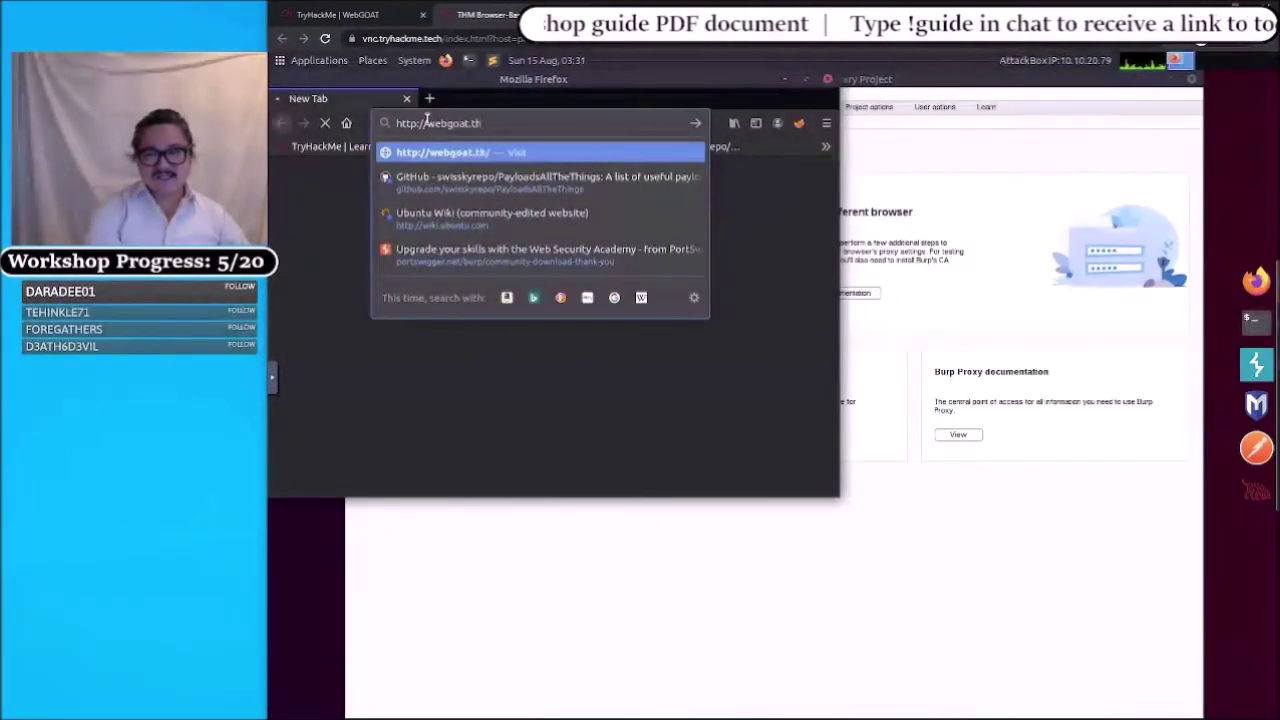
text(m:8)
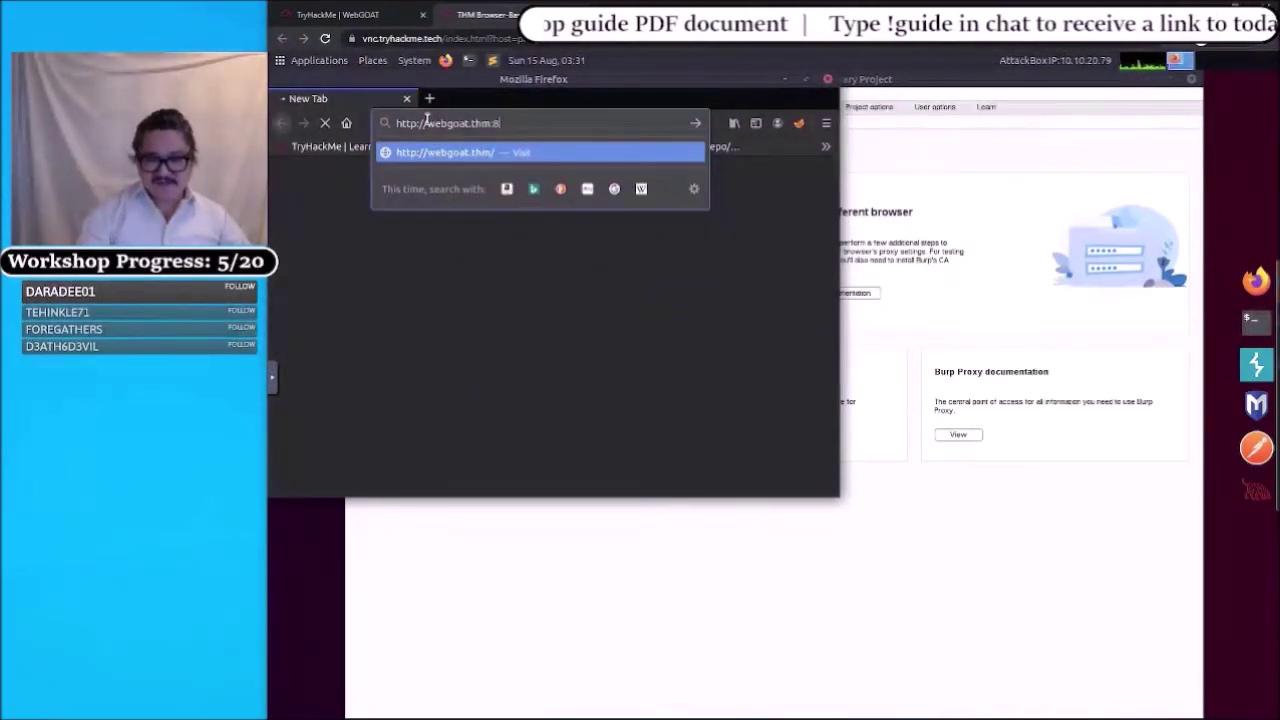
text(000/)
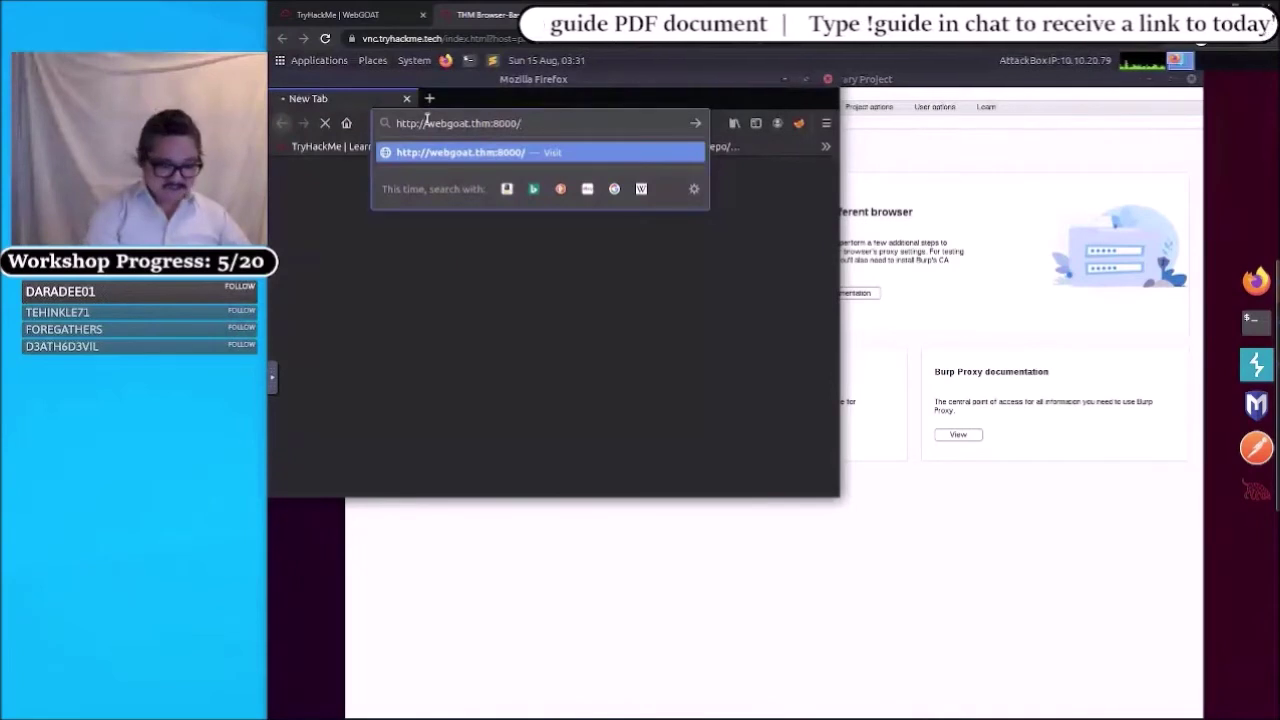
text(WebGoat/)
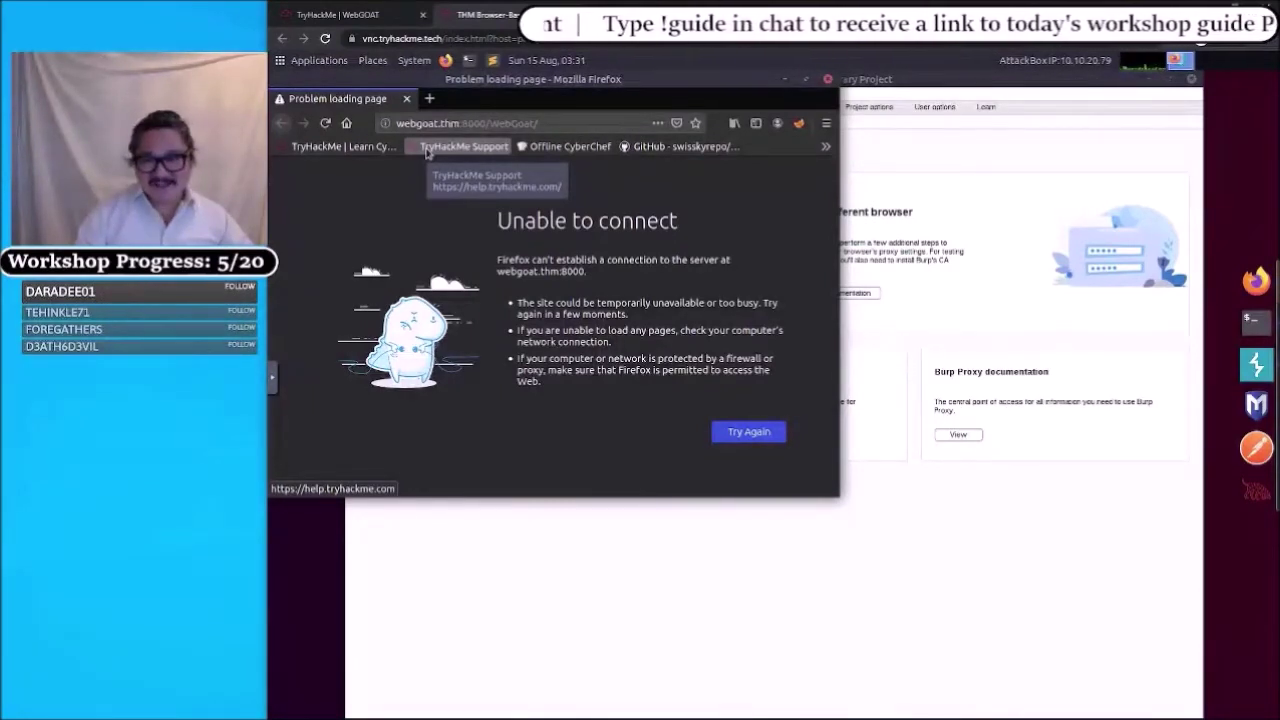
click(430, 123)
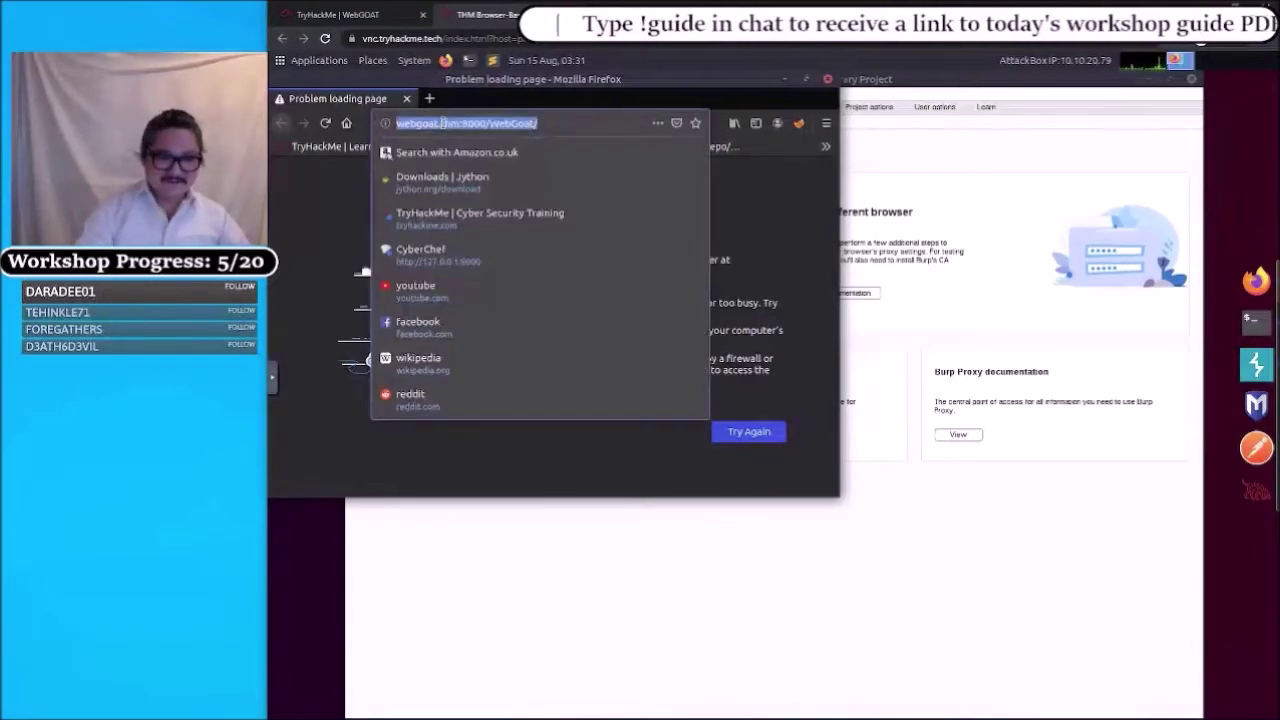
click(441, 123)
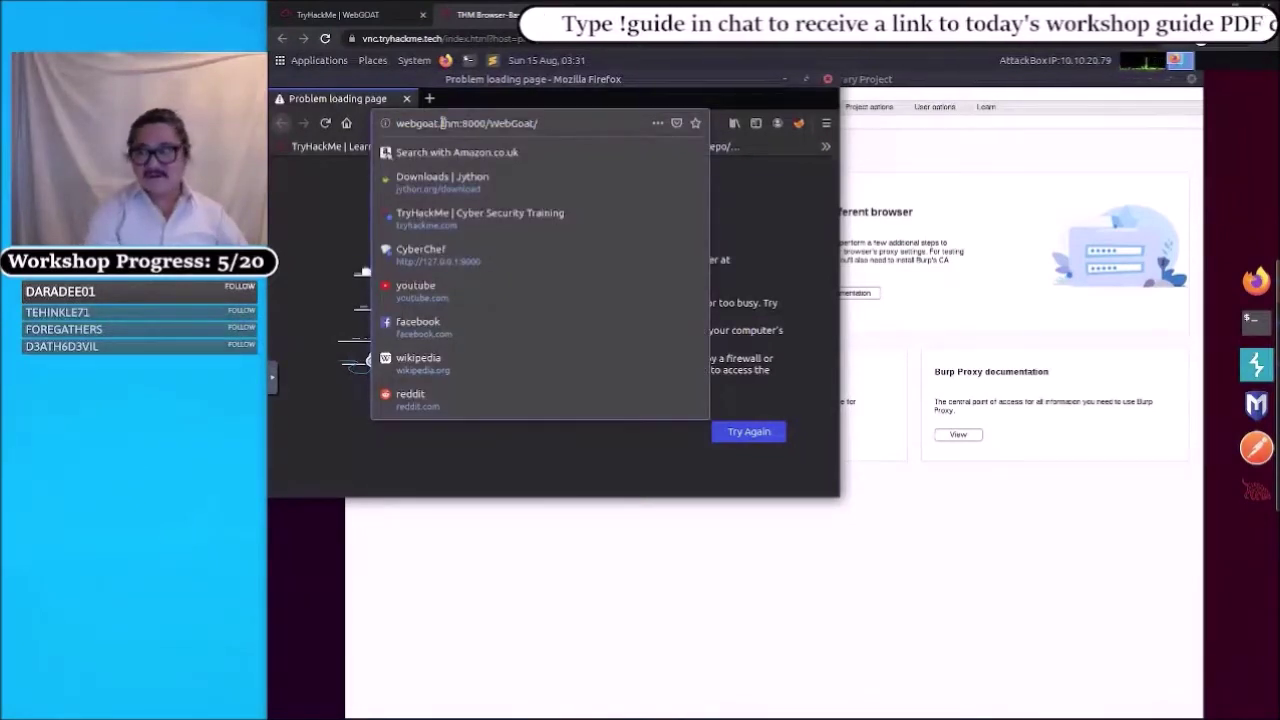
key(BackSpace)
text(.)
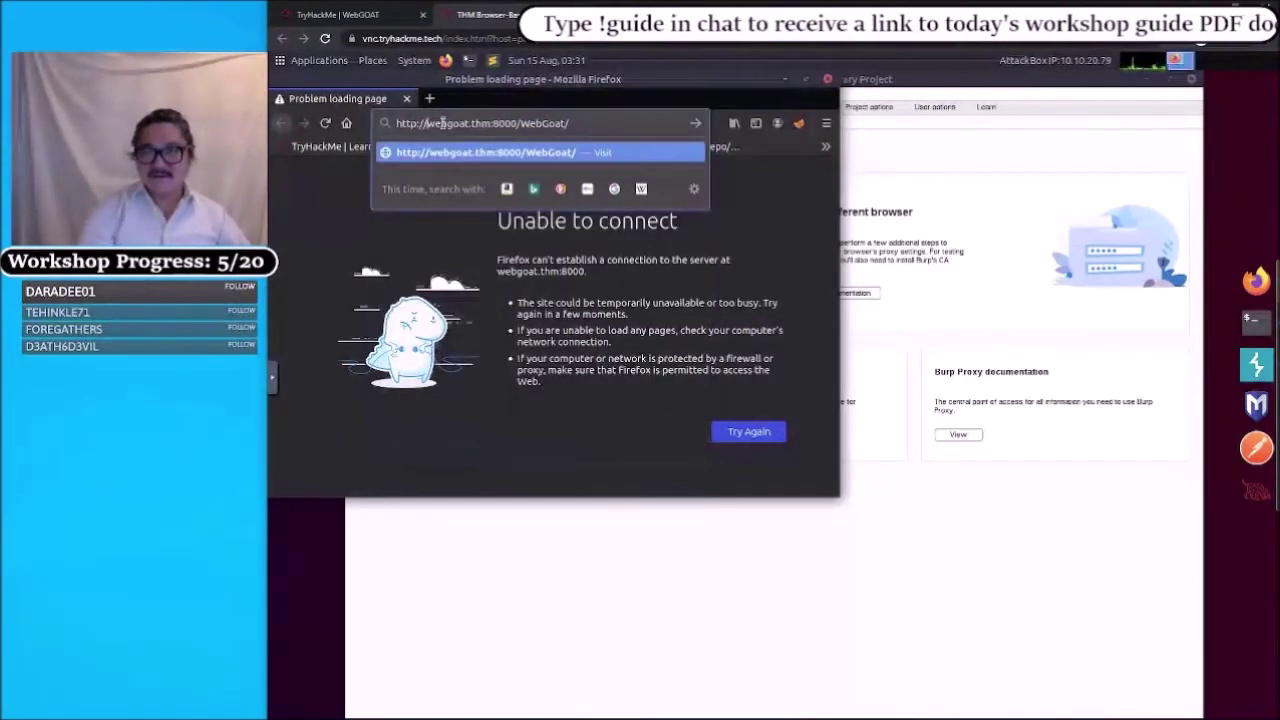
key(Return)
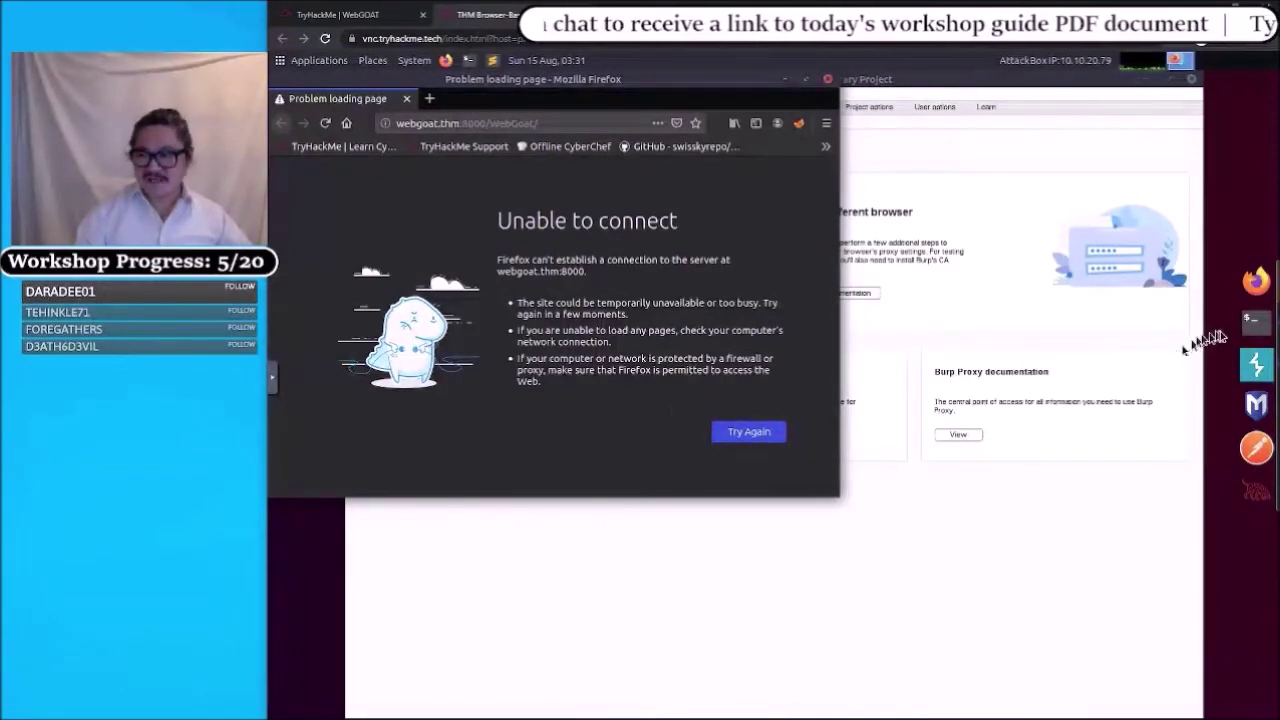
- Run nmap -p 8080 webgoat.thm twice; both scans report port 8080 closed
click(1250, 320)
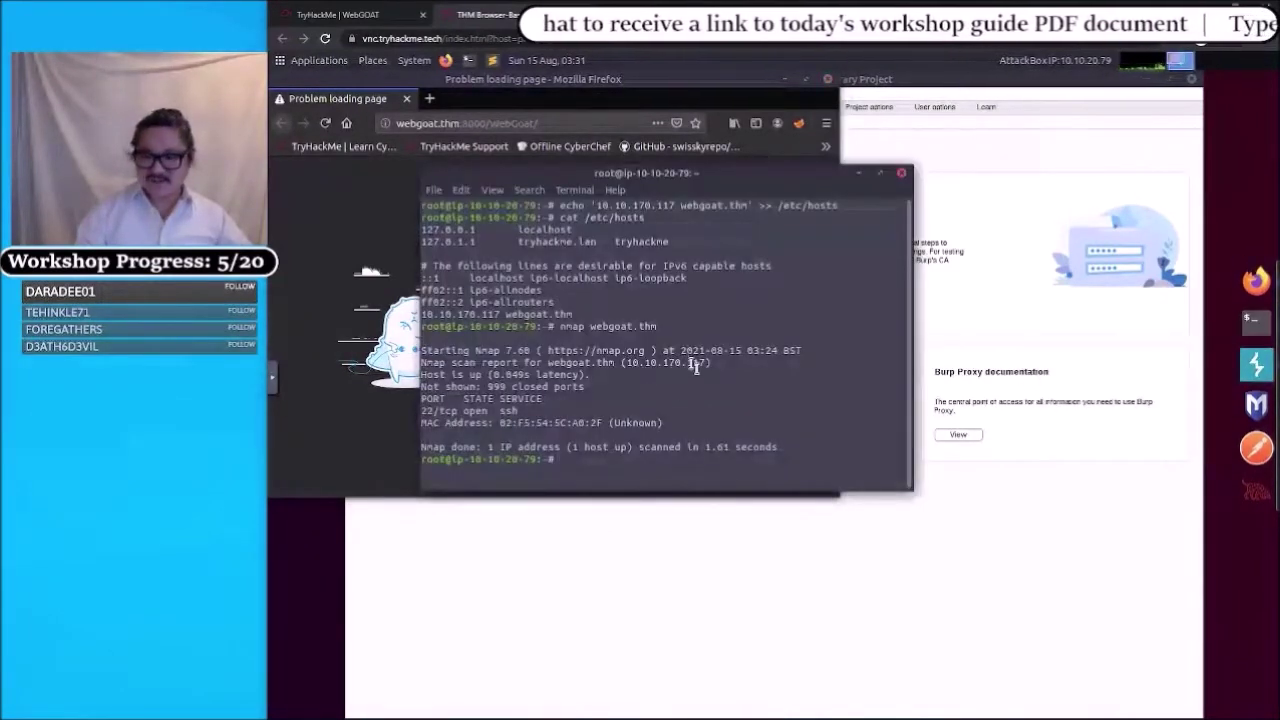
key(Up)
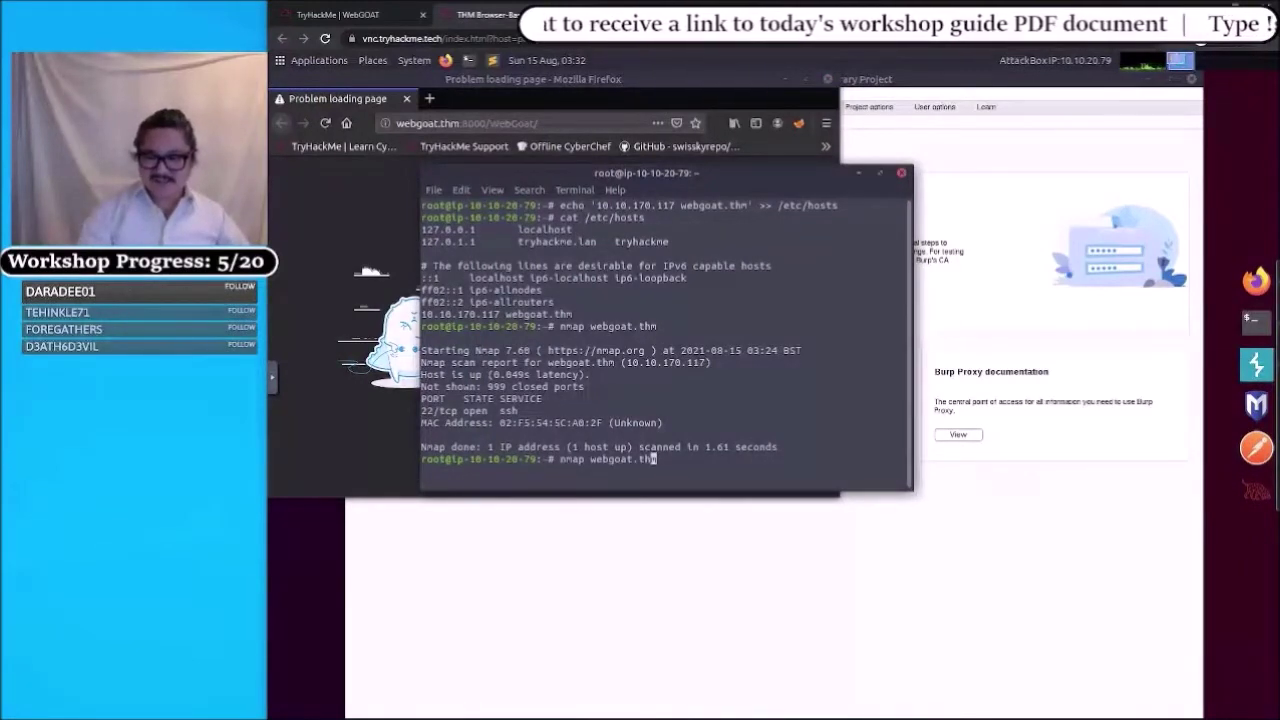
key(Left)
key(Left)
key(Left)
key(Left)
key(Left)
key(Left)
key(Left)
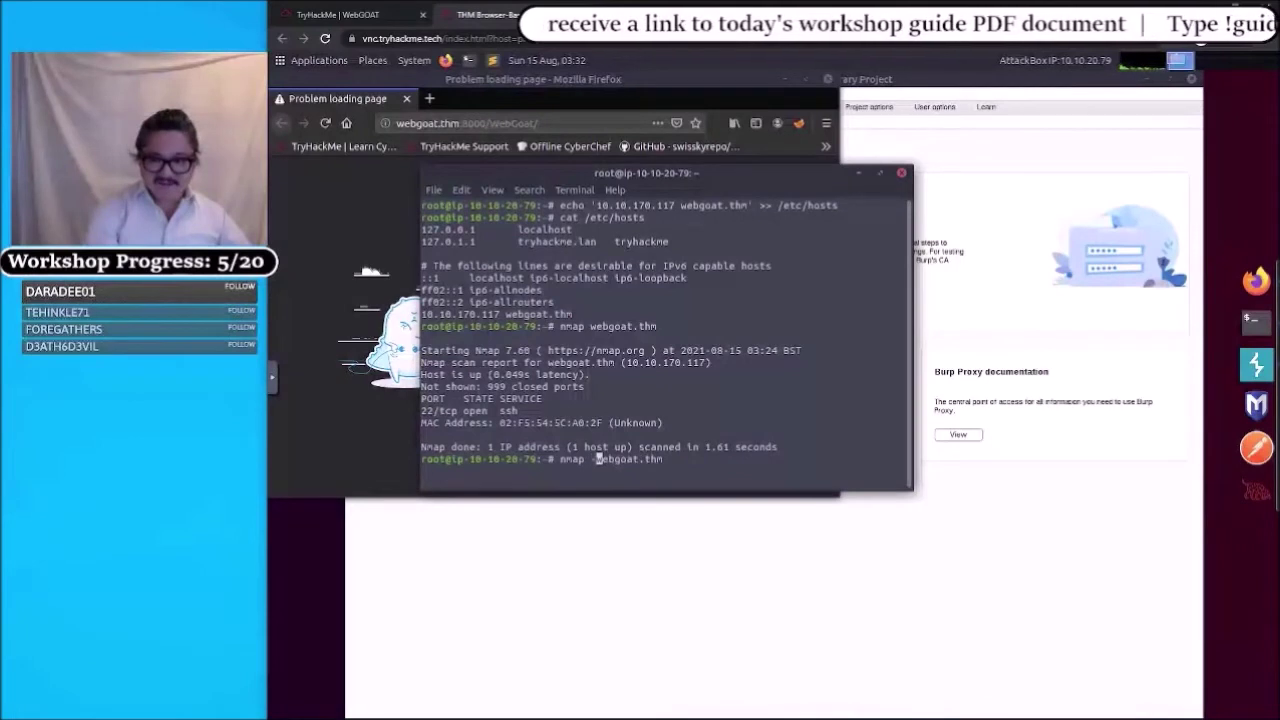
text(-p 8080)
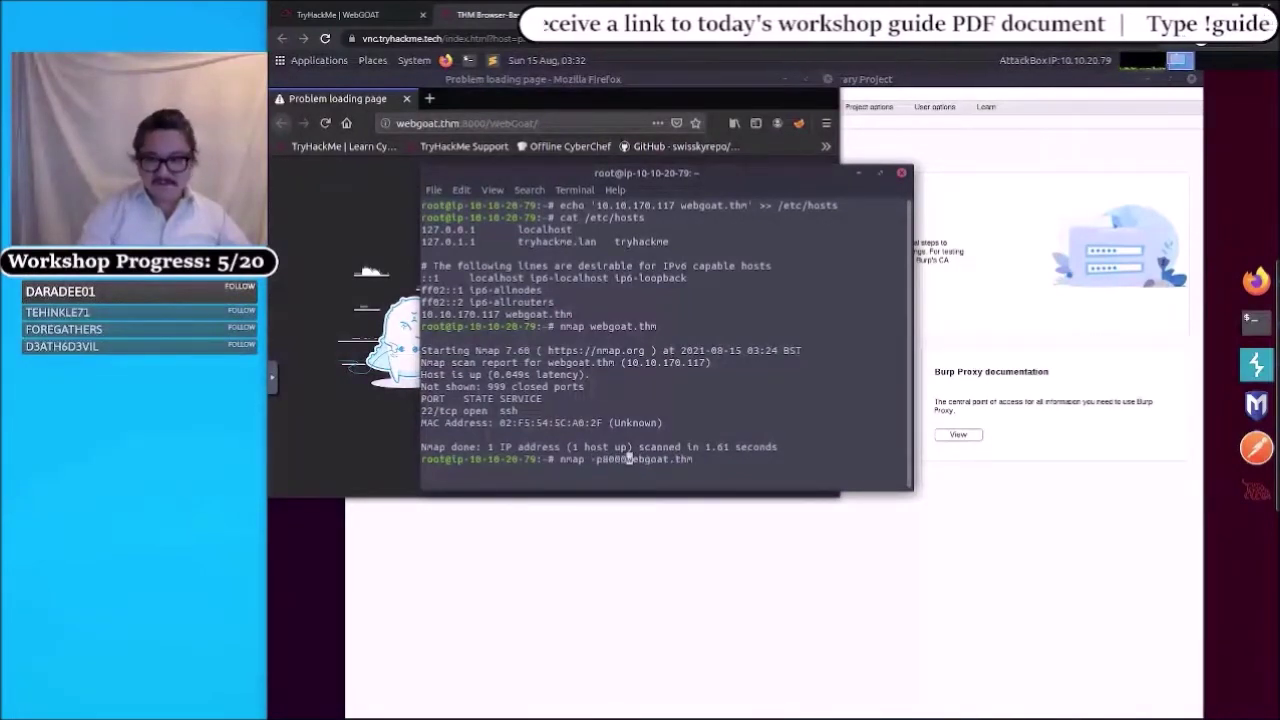
key(Return)
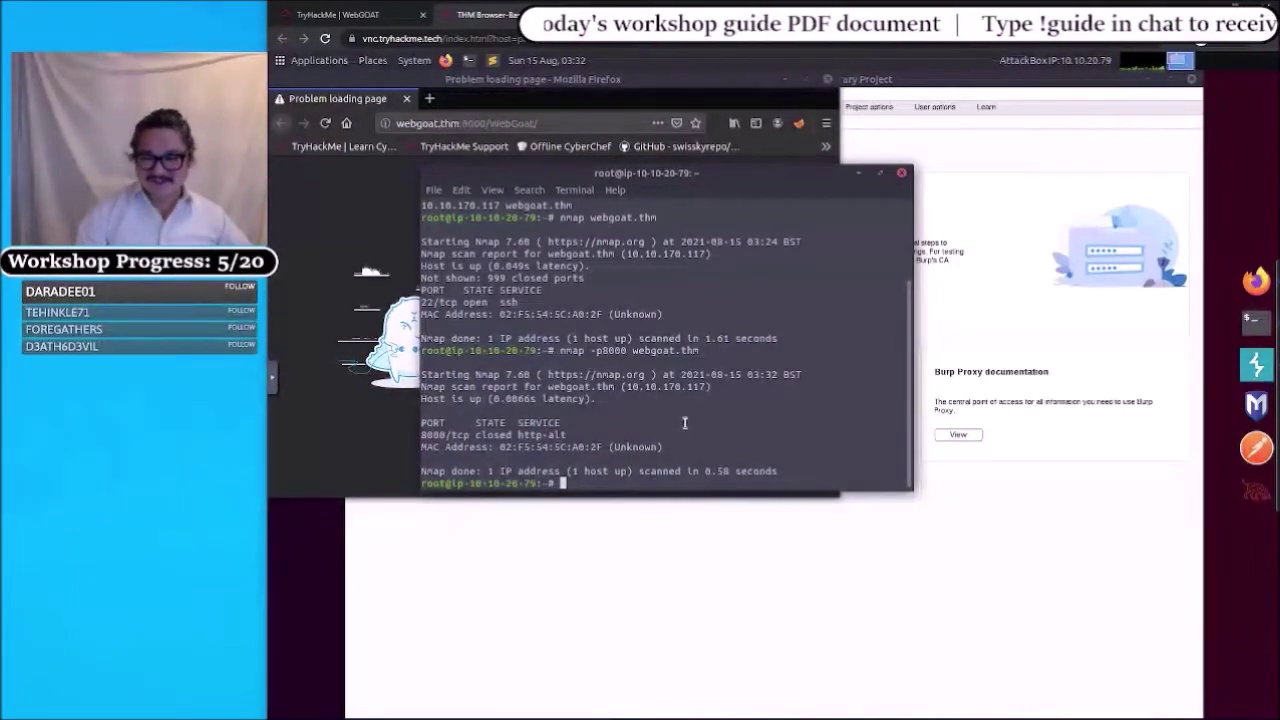
key(Up)
key(Return)
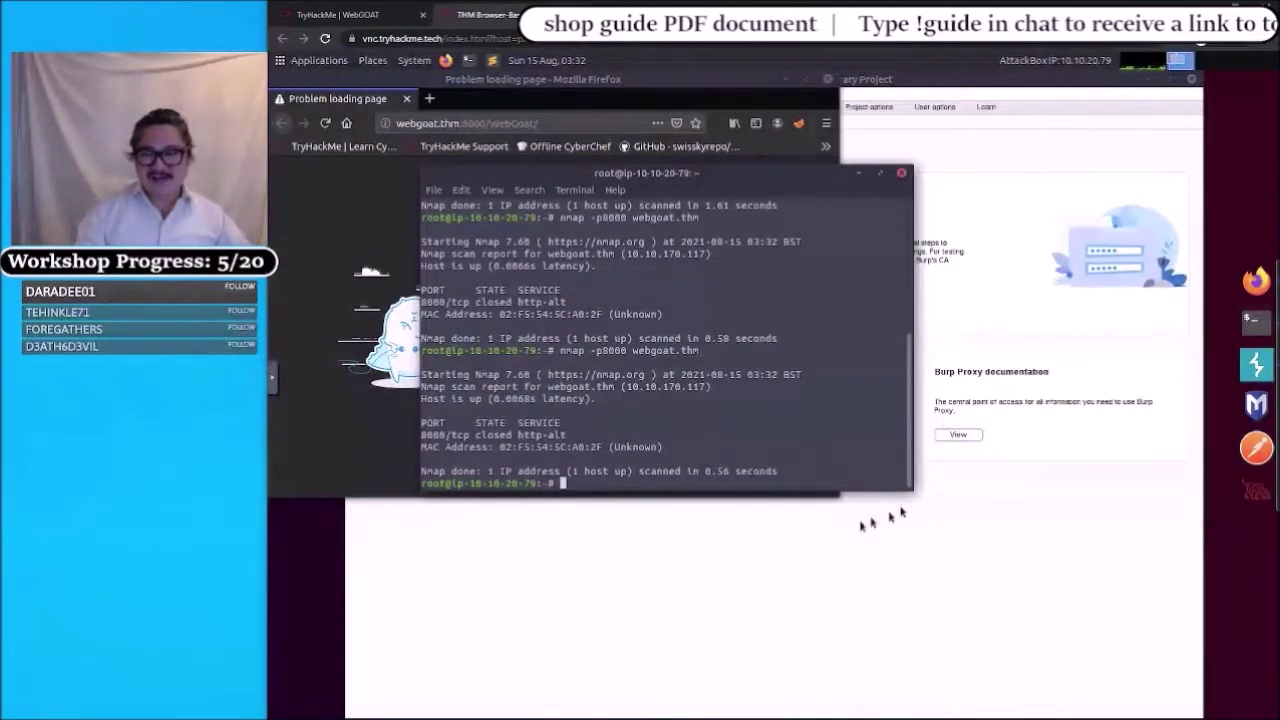
- Glance at the WebGOAT room page, then print the AttackBox hosts file with cat /etc/hosts
click(370, 27)
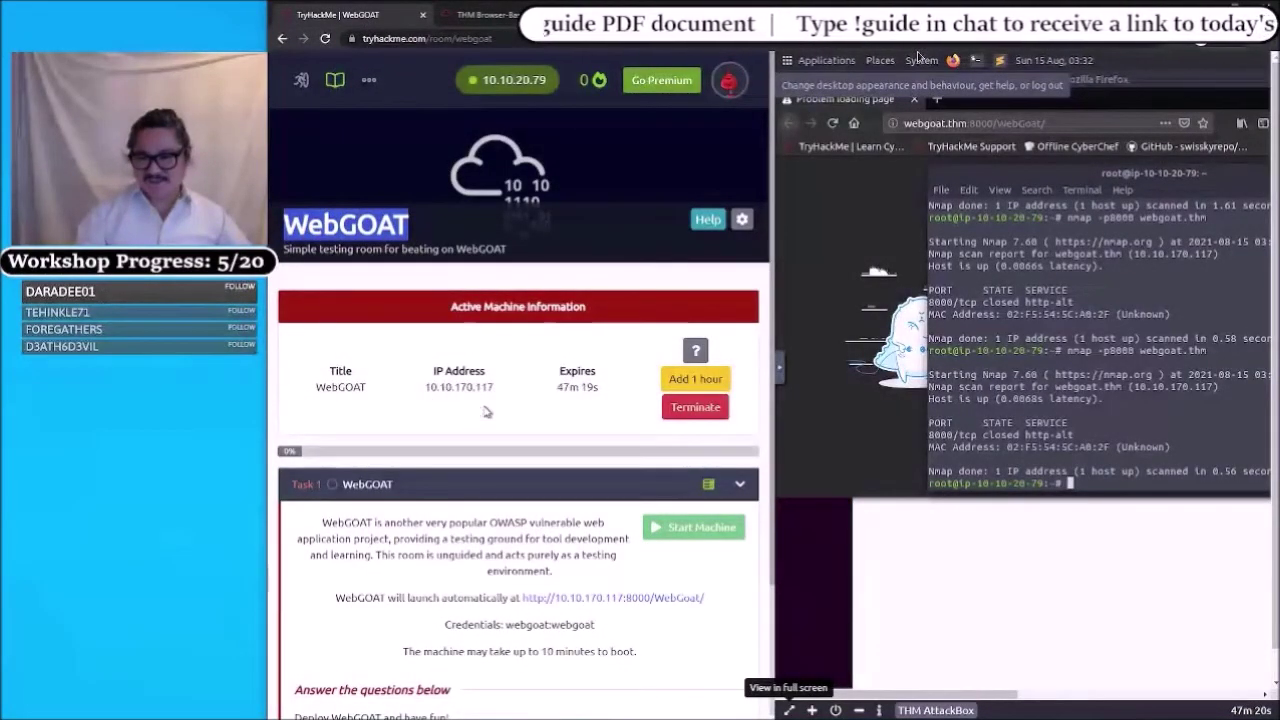
click(946, 488)
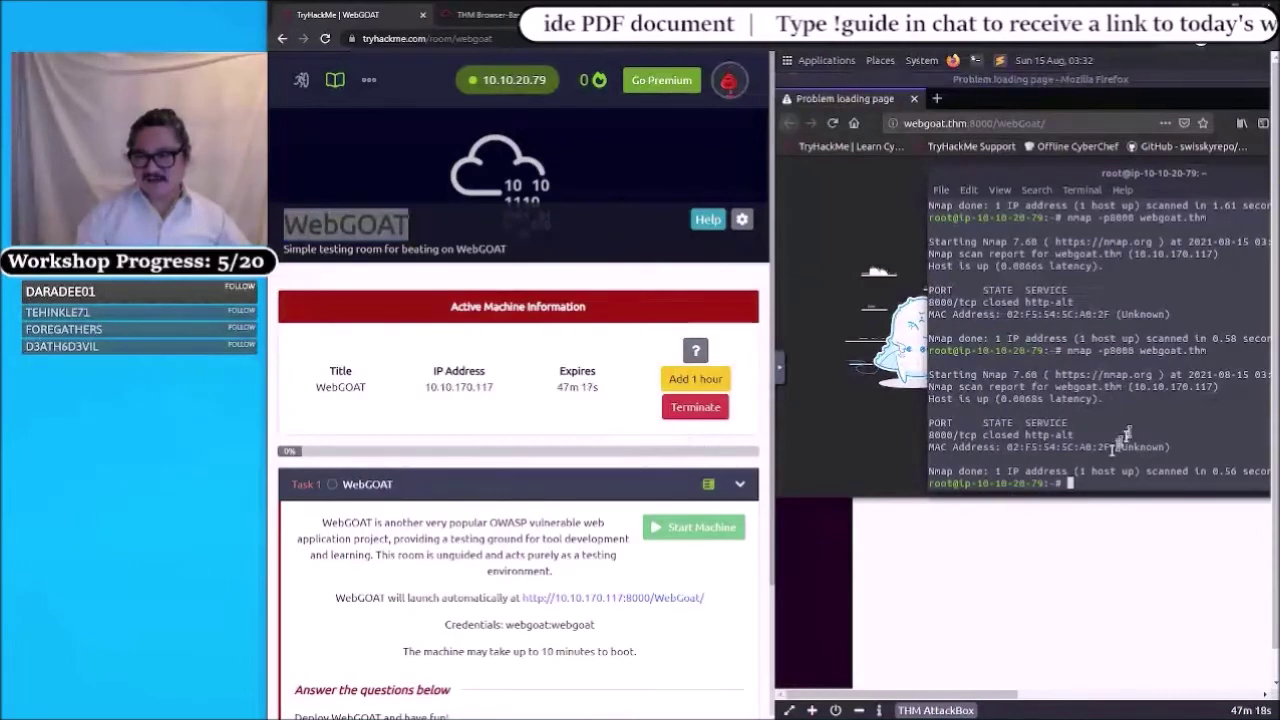
click(500, 18)
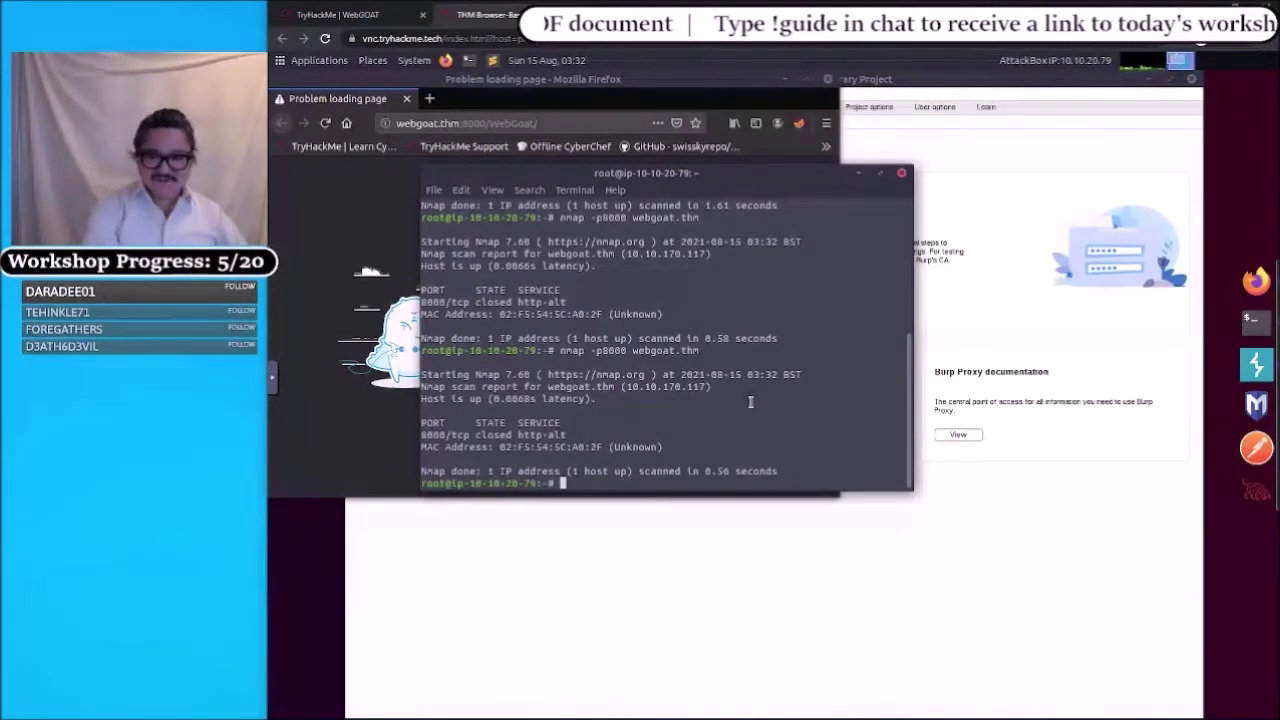
text(cat )
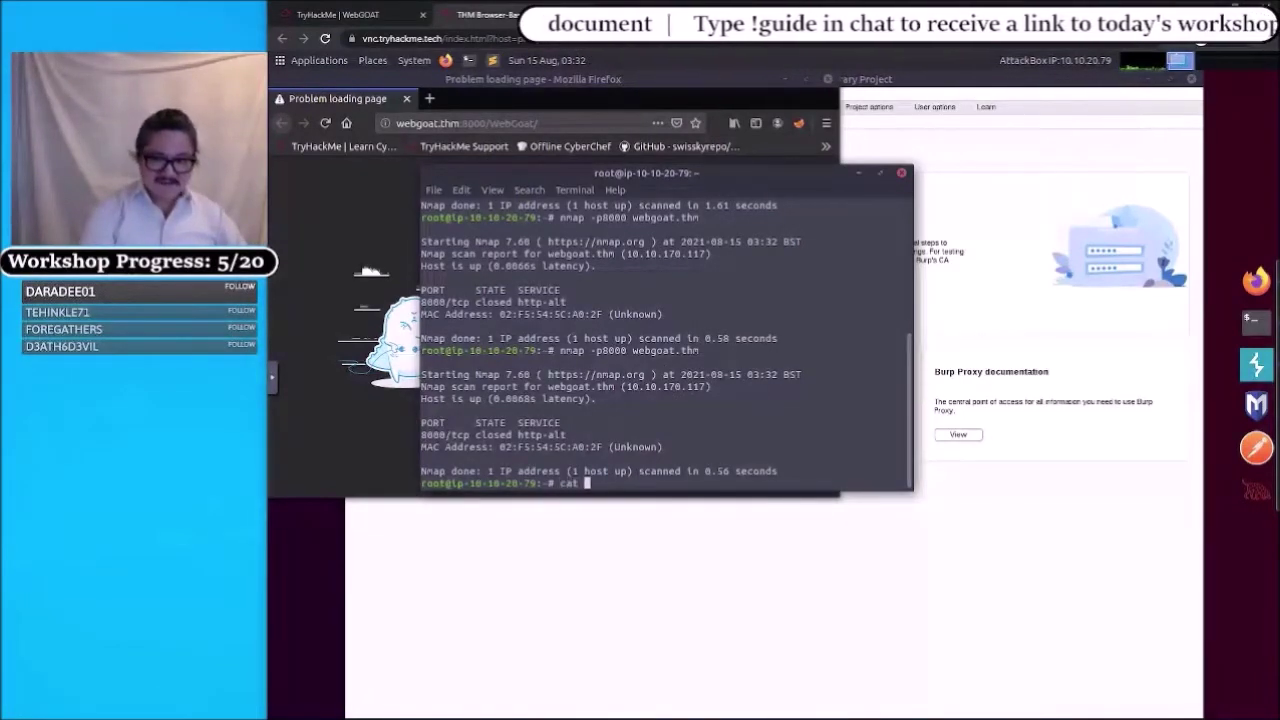
text(/etc/hosts)
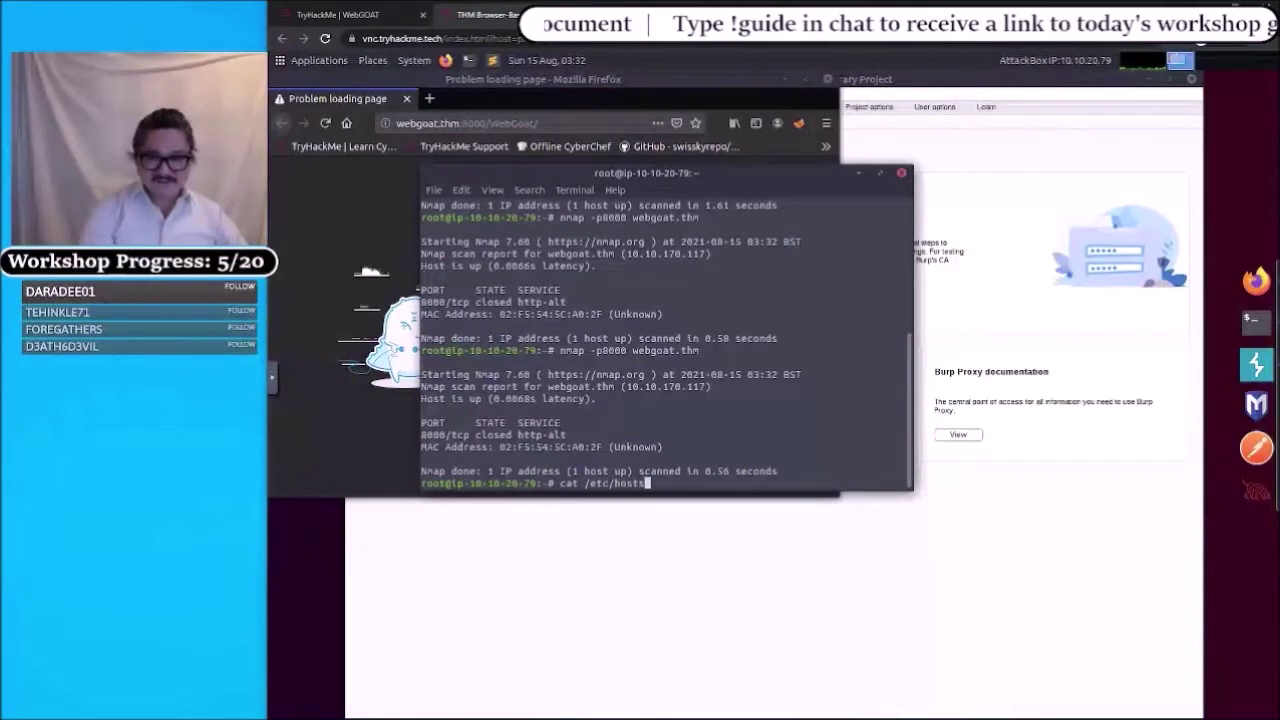
key(Return)
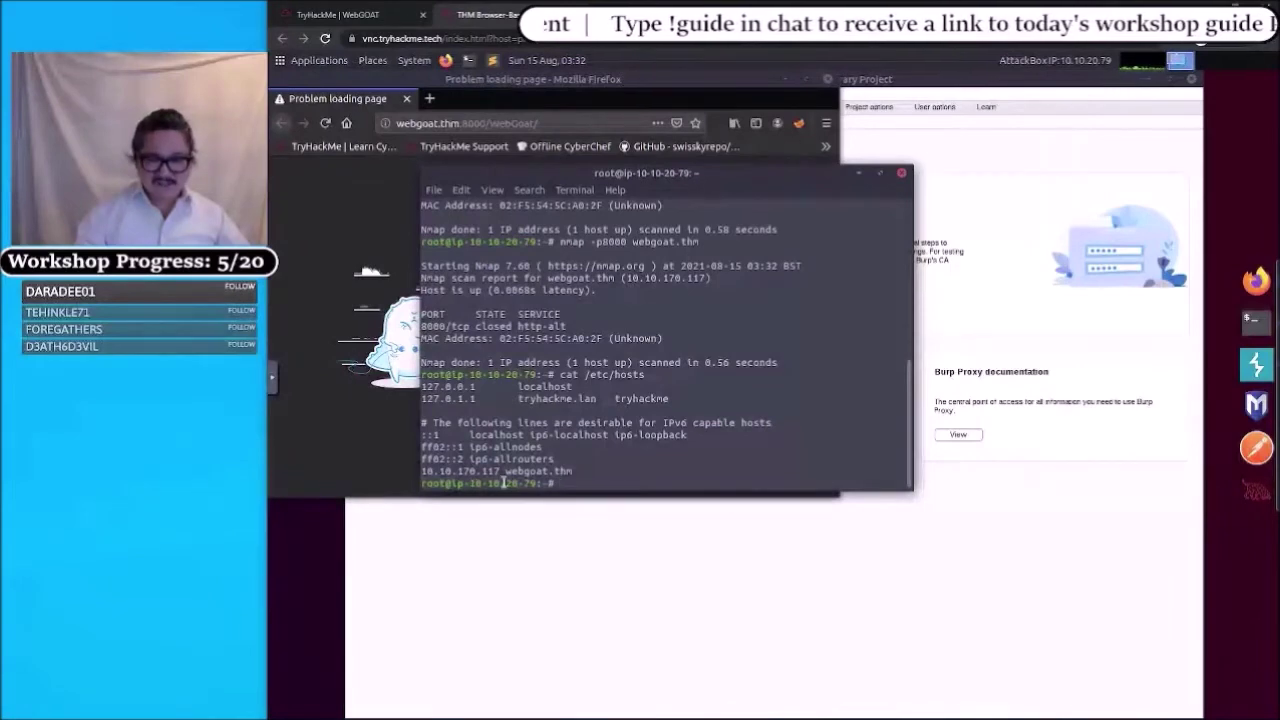
- Recheck the WebGOAT room's machine details, then bring Burp Suite to the front
click(368, 15)
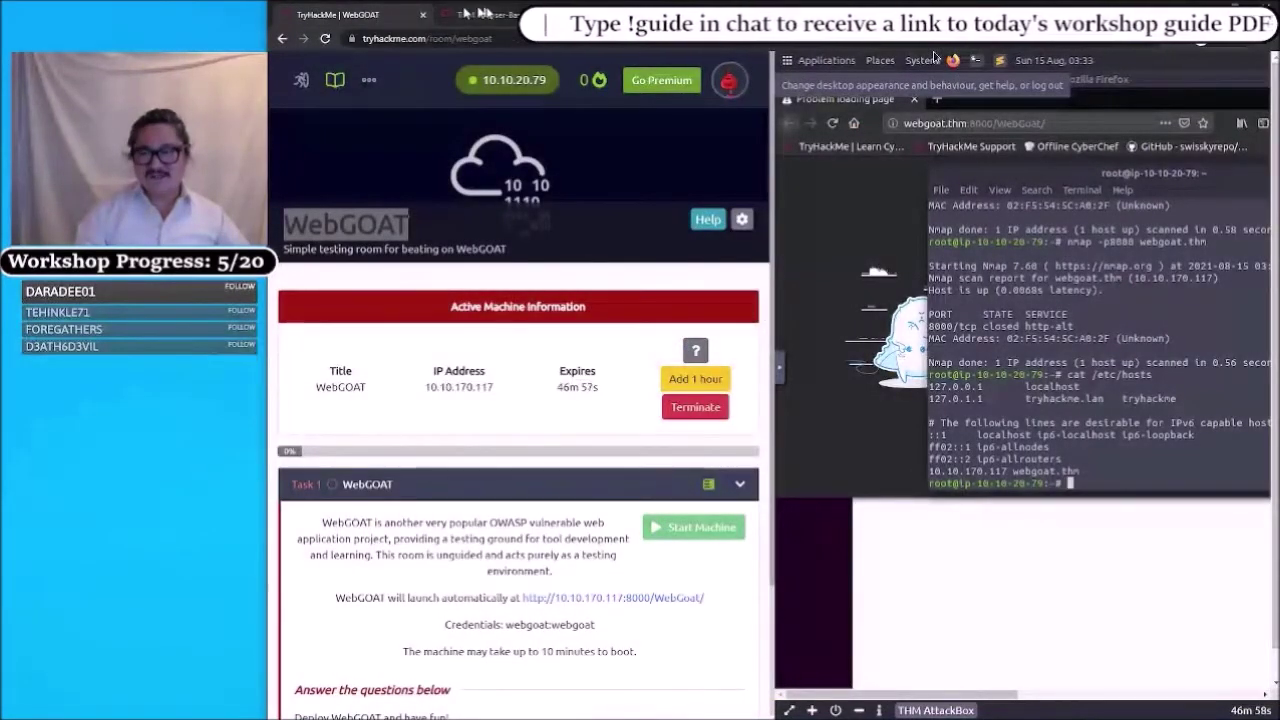
click(488, 15)
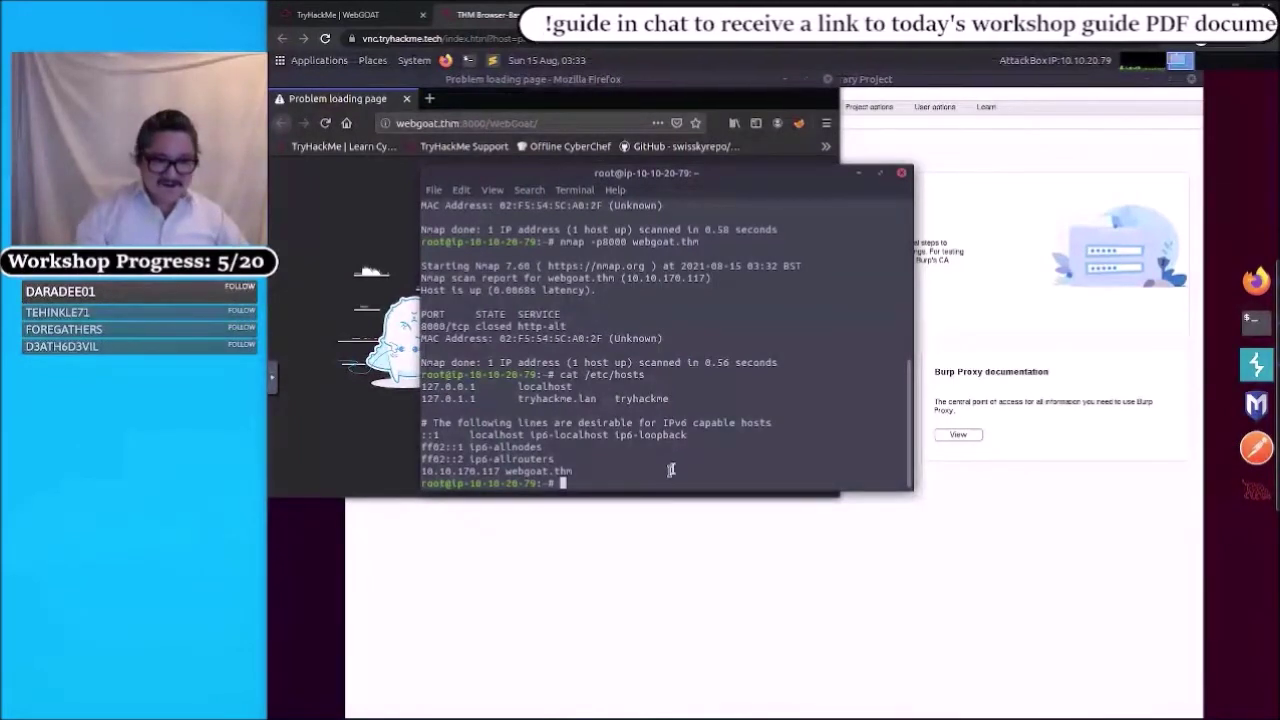
click(963, 554)
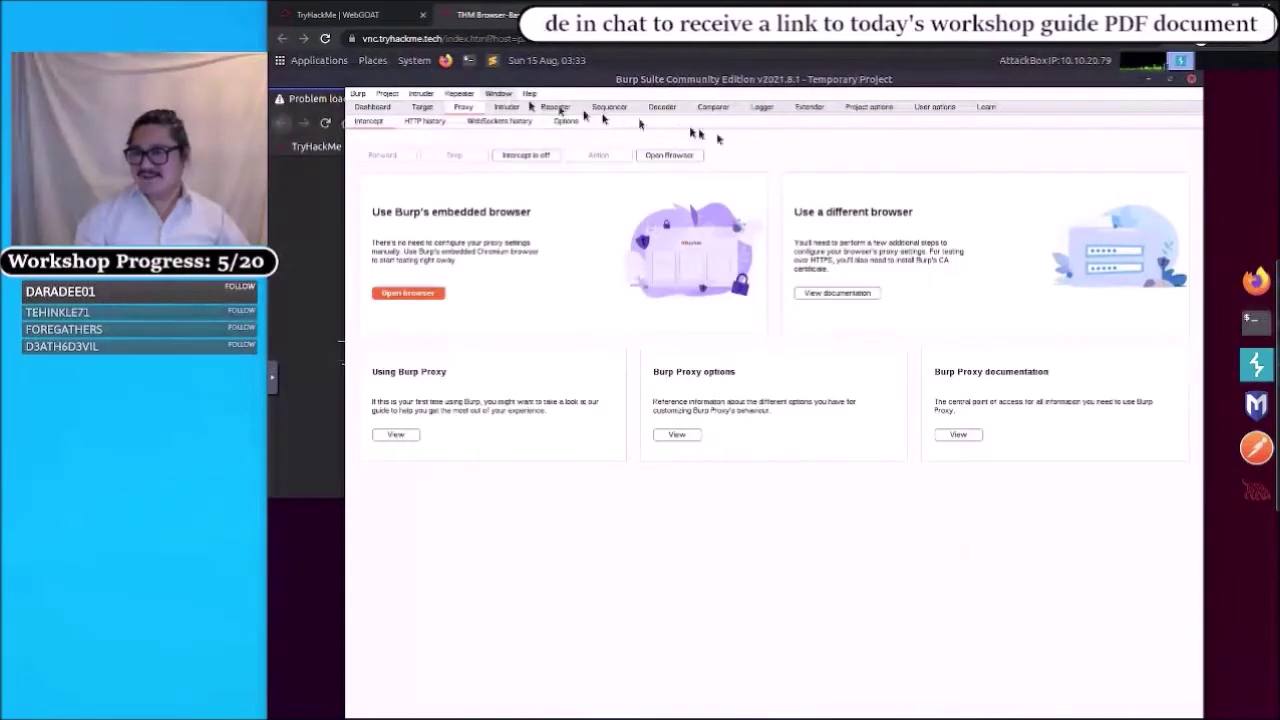
click(1254, 282)
click(481, 124)
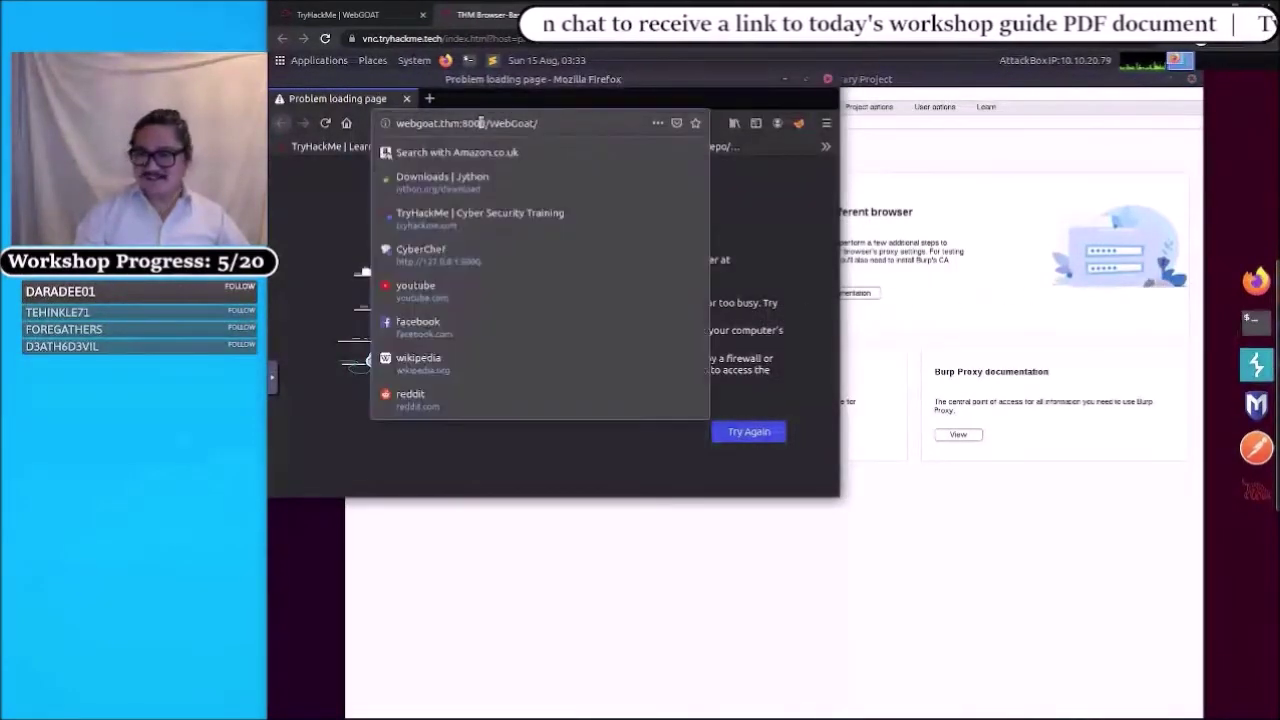
click(481, 122)
key(Home)
text(http://)
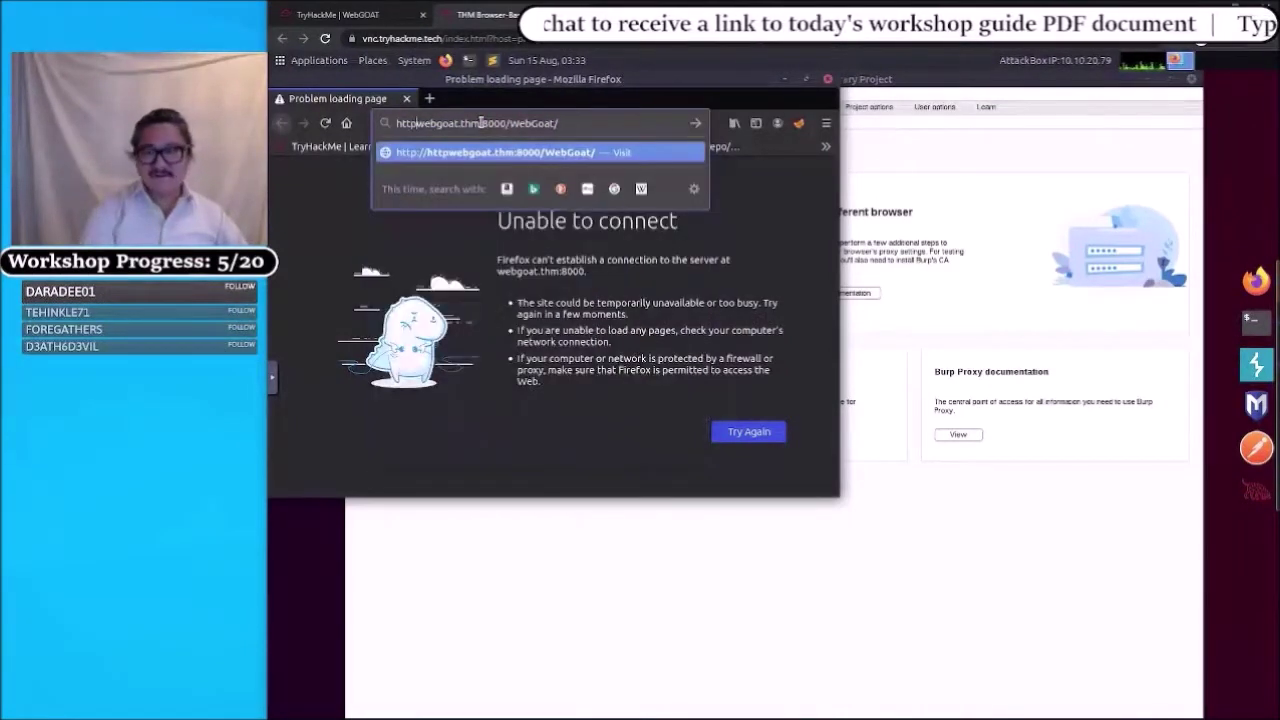
key(Return)
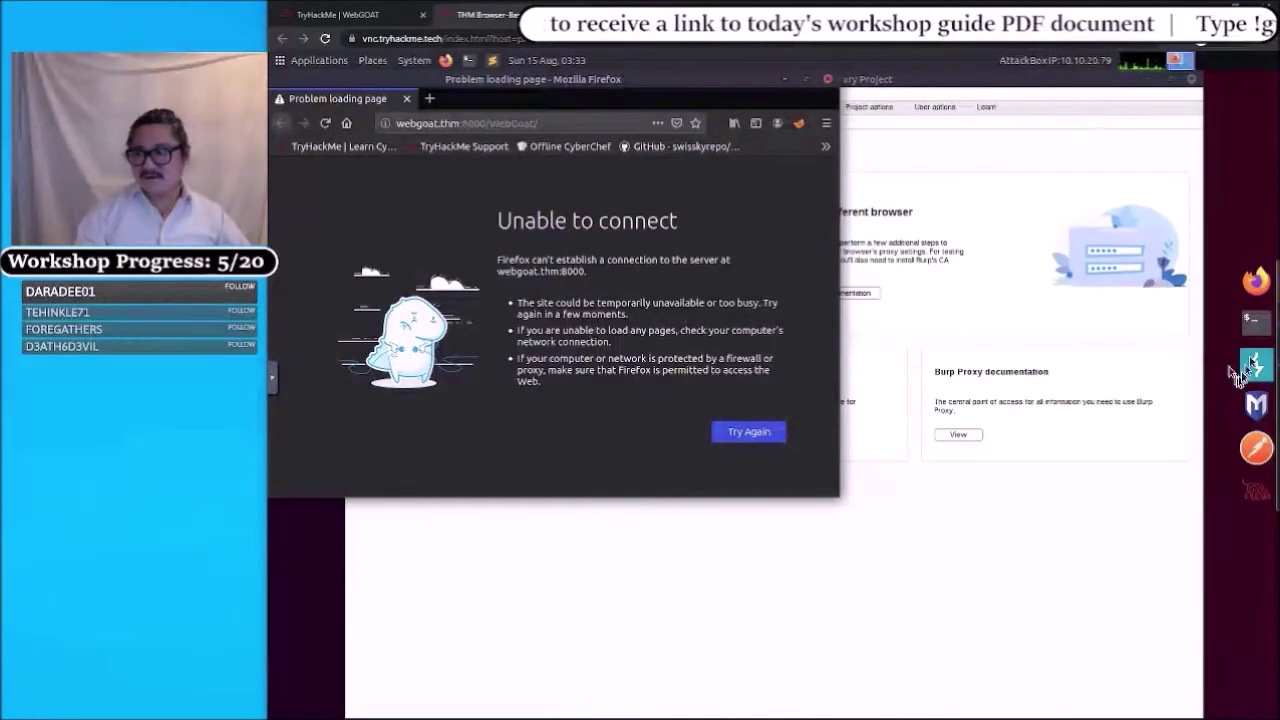
click(1250, 321)
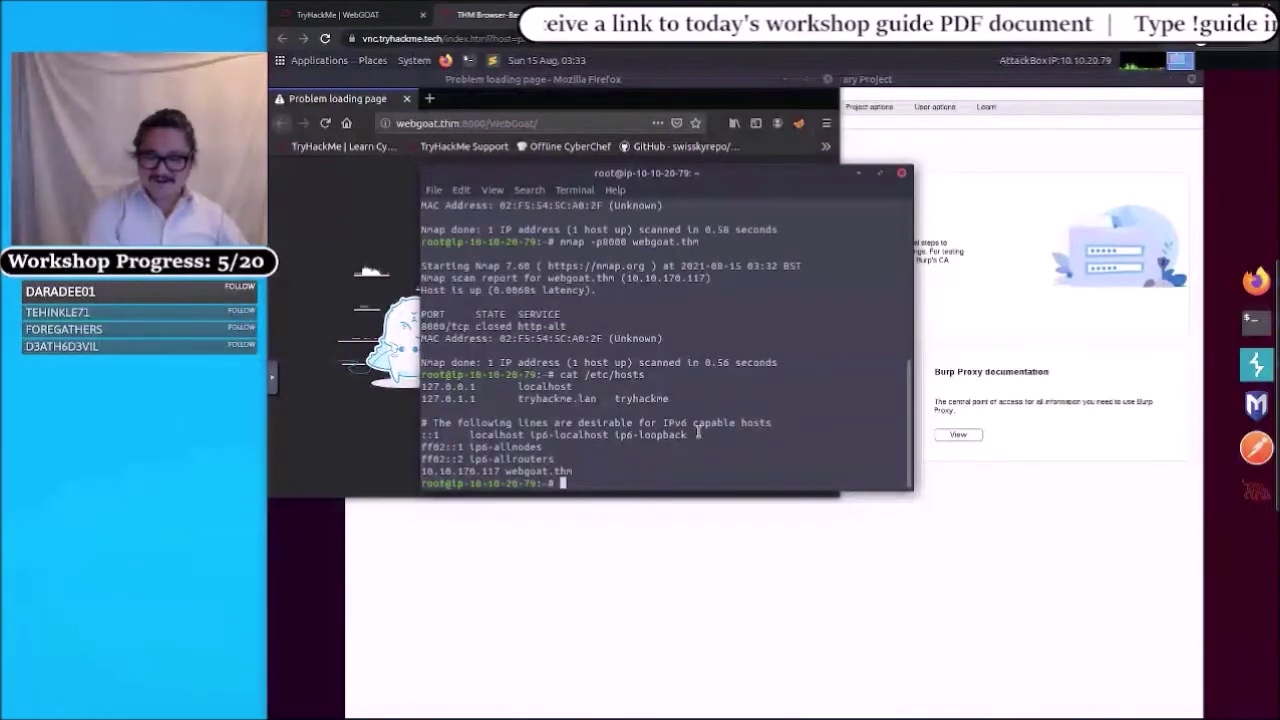
- Start nmap -p-10000 webgoat.thm to scan ports 1 through 10000
text(nmap)
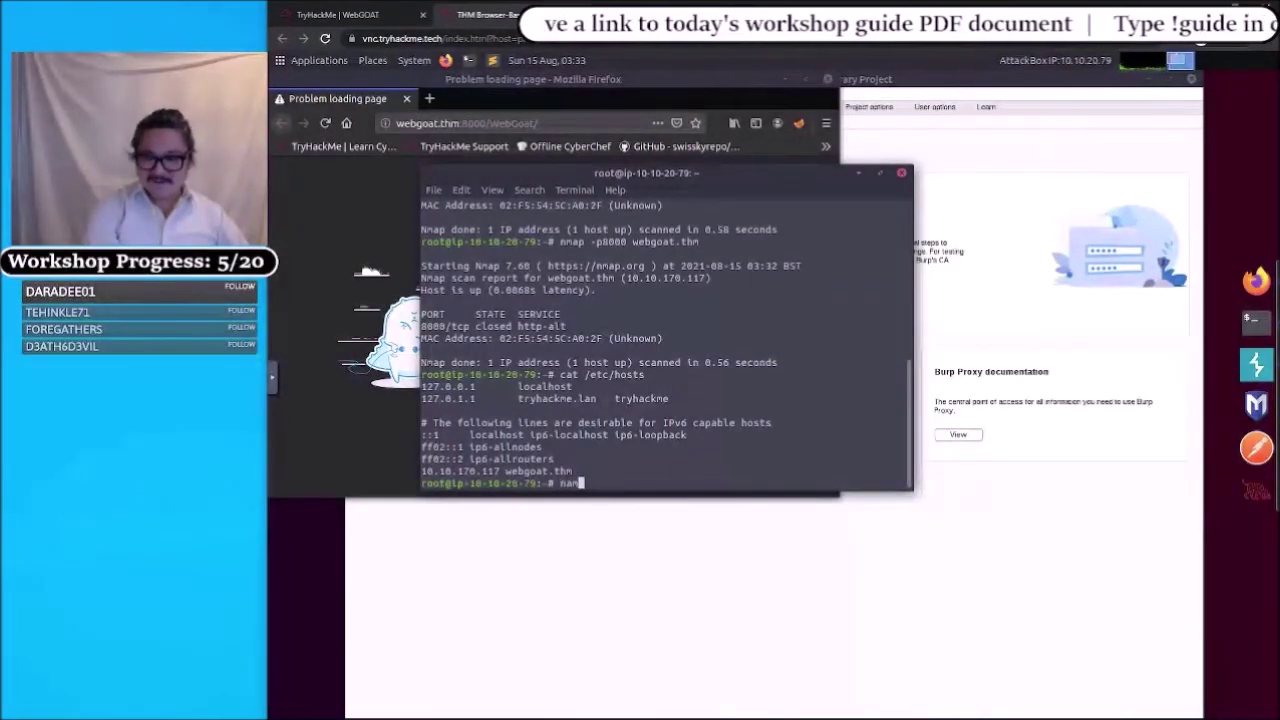
key(BackSpace)
key(BackSpace)
key(BackSpace)
key(BackSpace)
text(map )
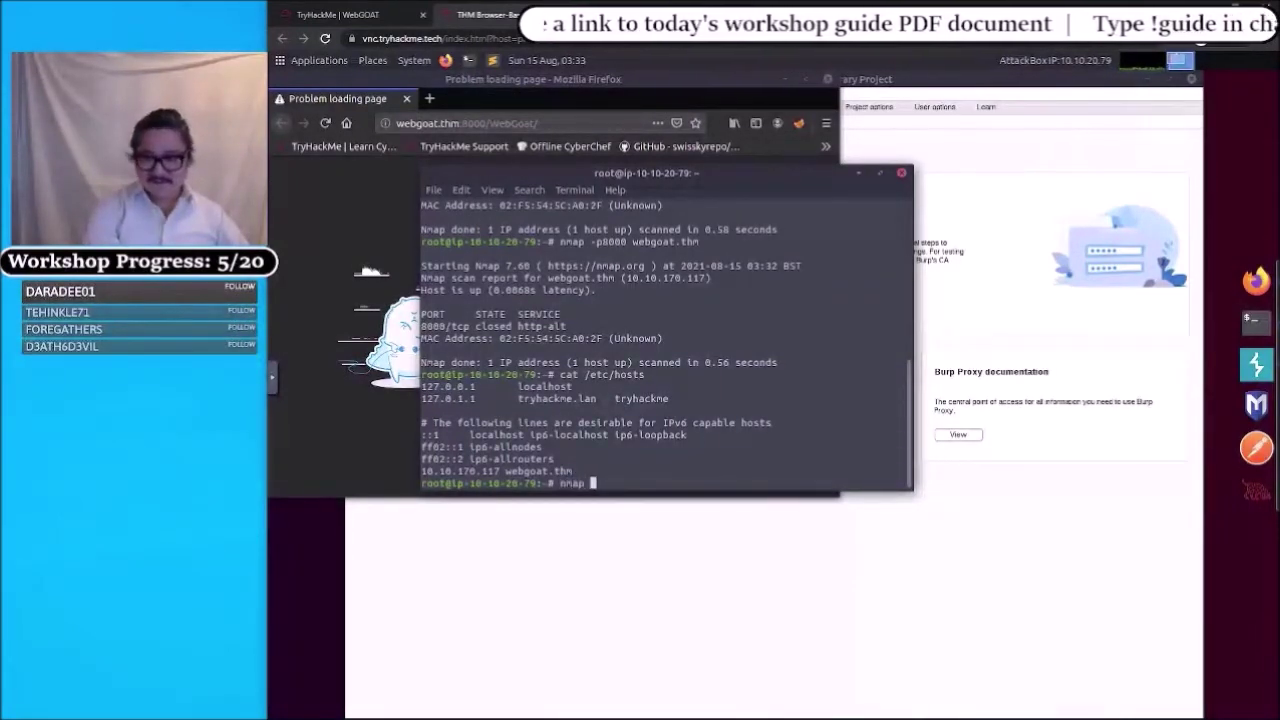
text(webgoat.thm)
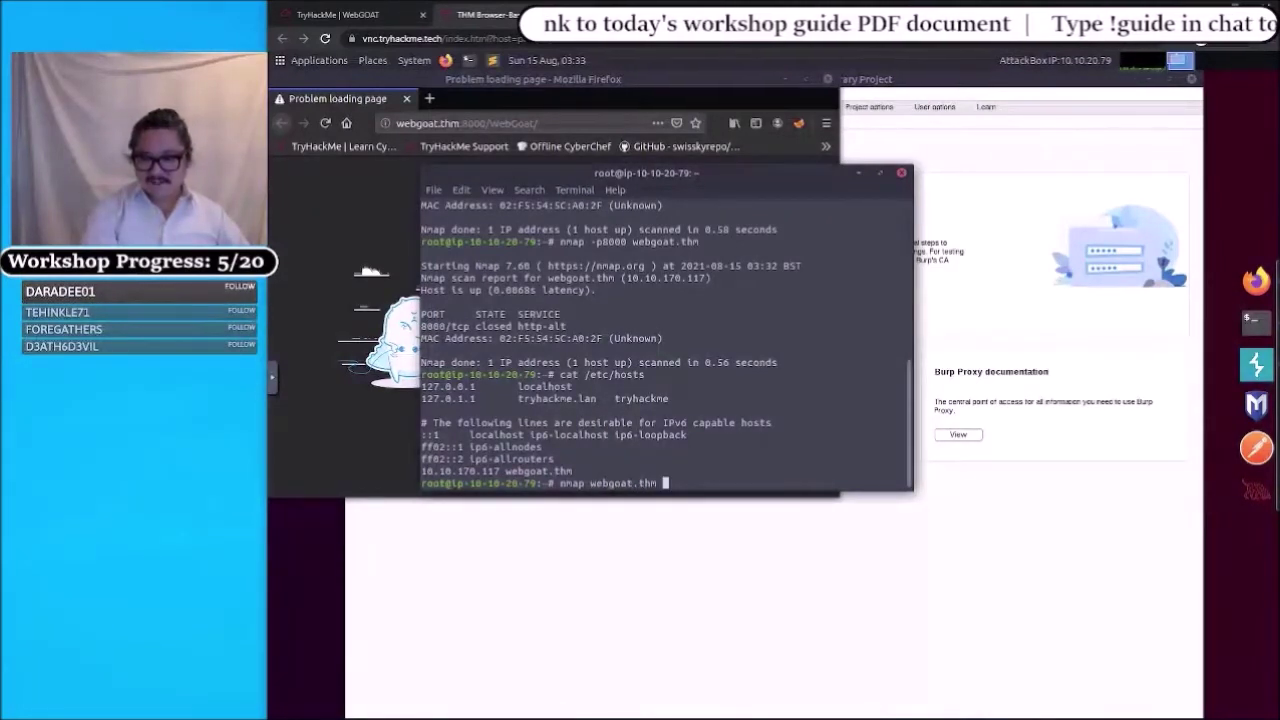
key(ctrl+a)
key(Right)
key(Right)
key(Right)
key(Right)
key(Right)
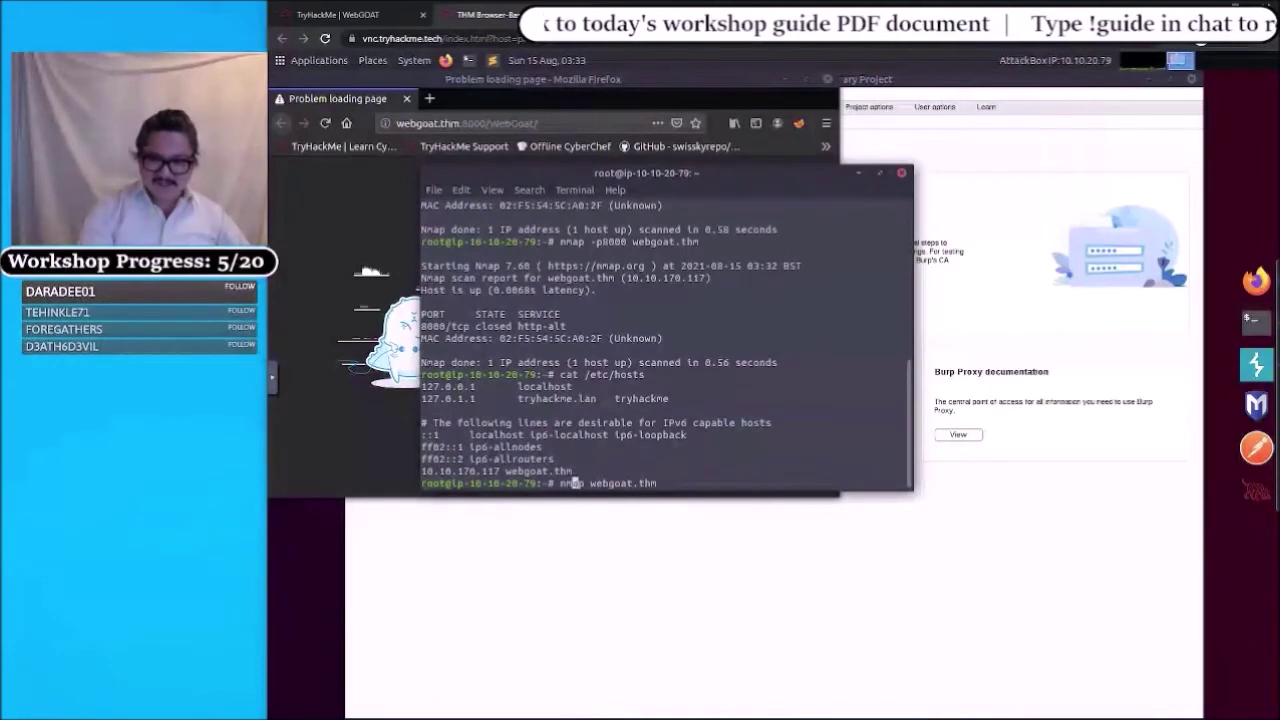
text(-p-100)
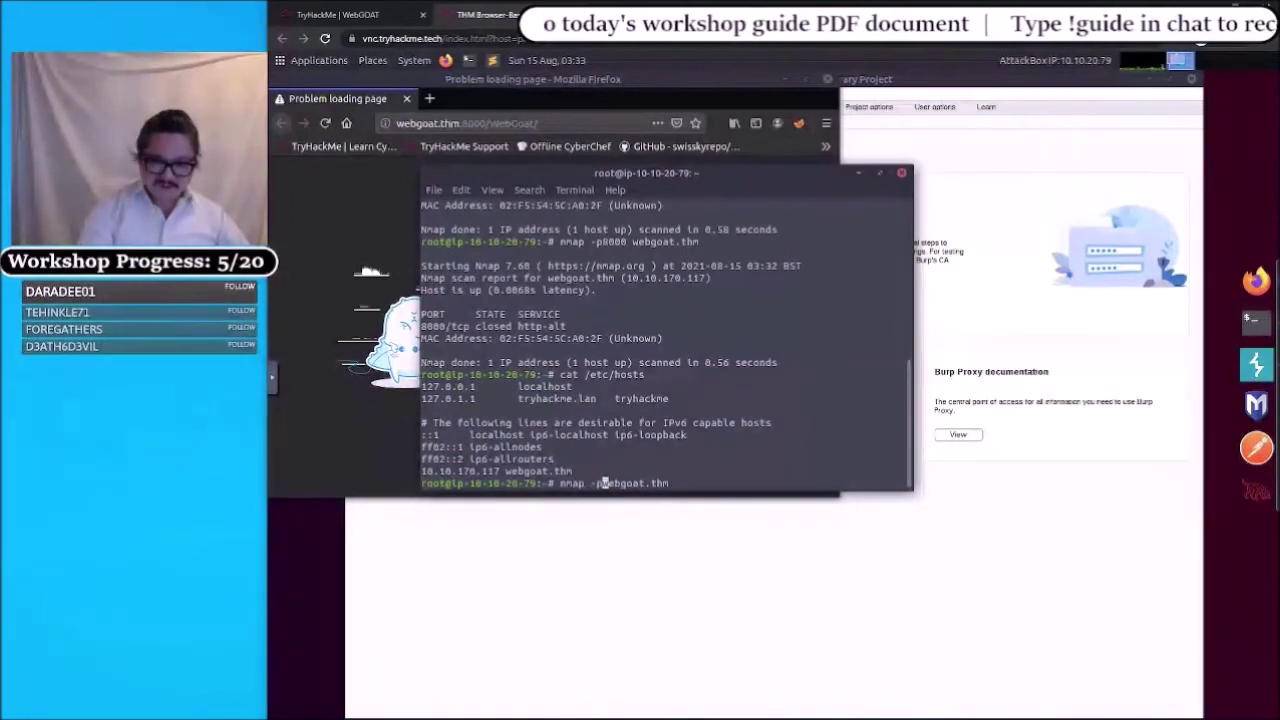
text(00)
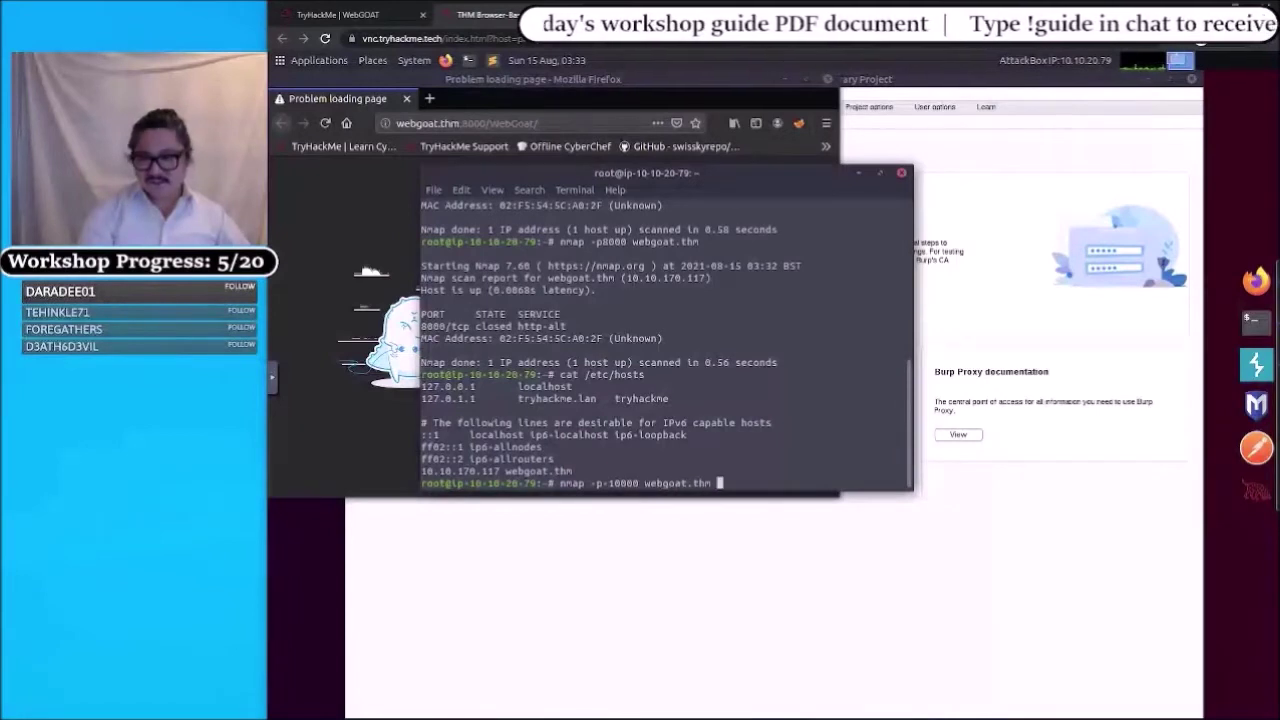
key(Return)
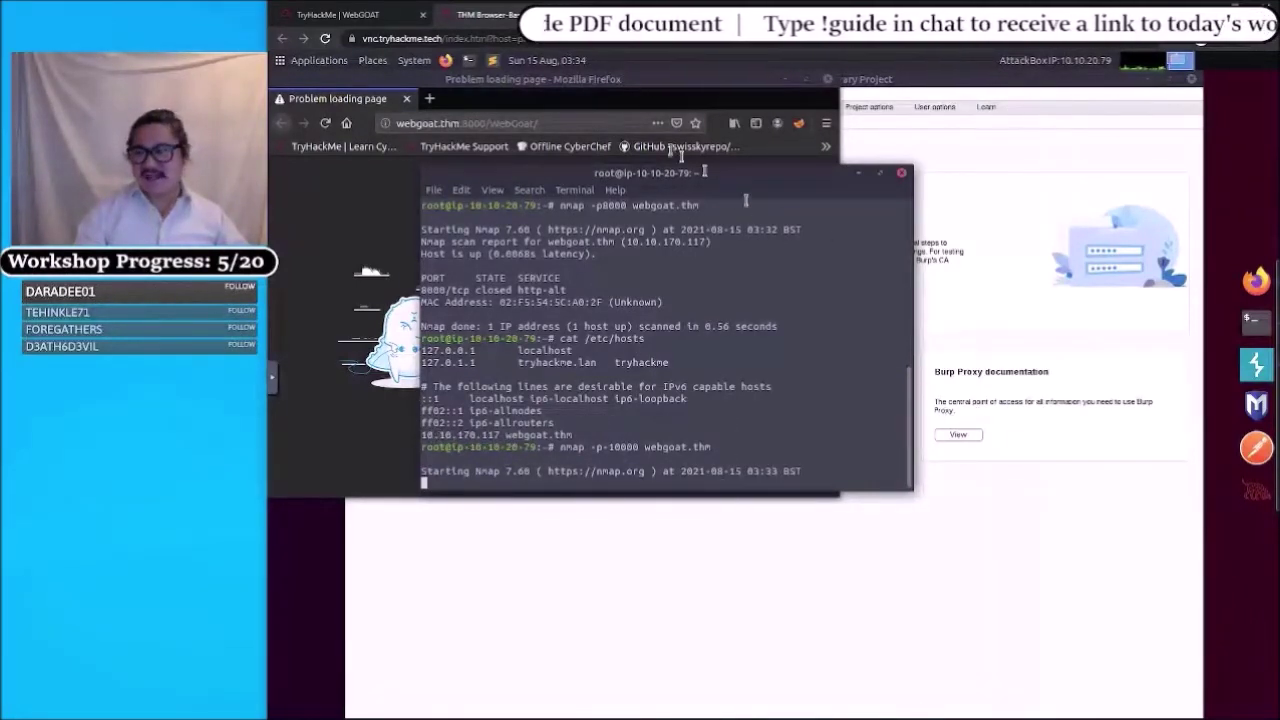
click(1258, 283)
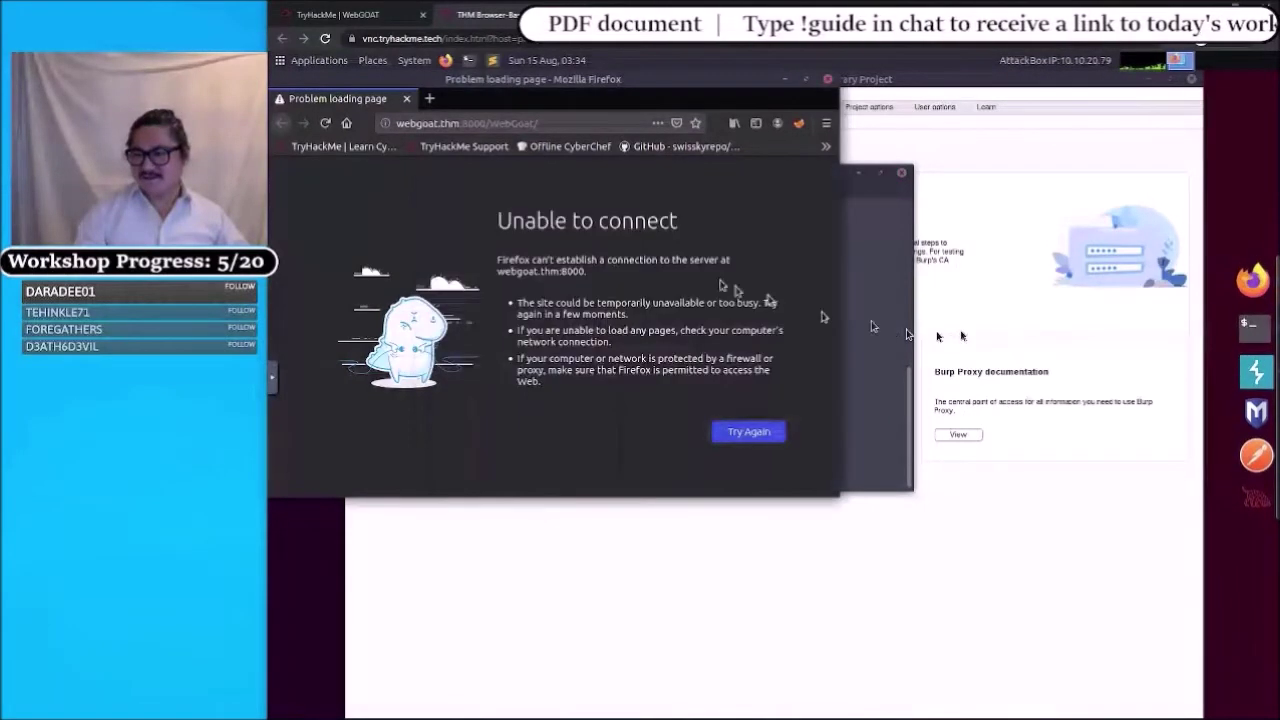
click(455, 123)
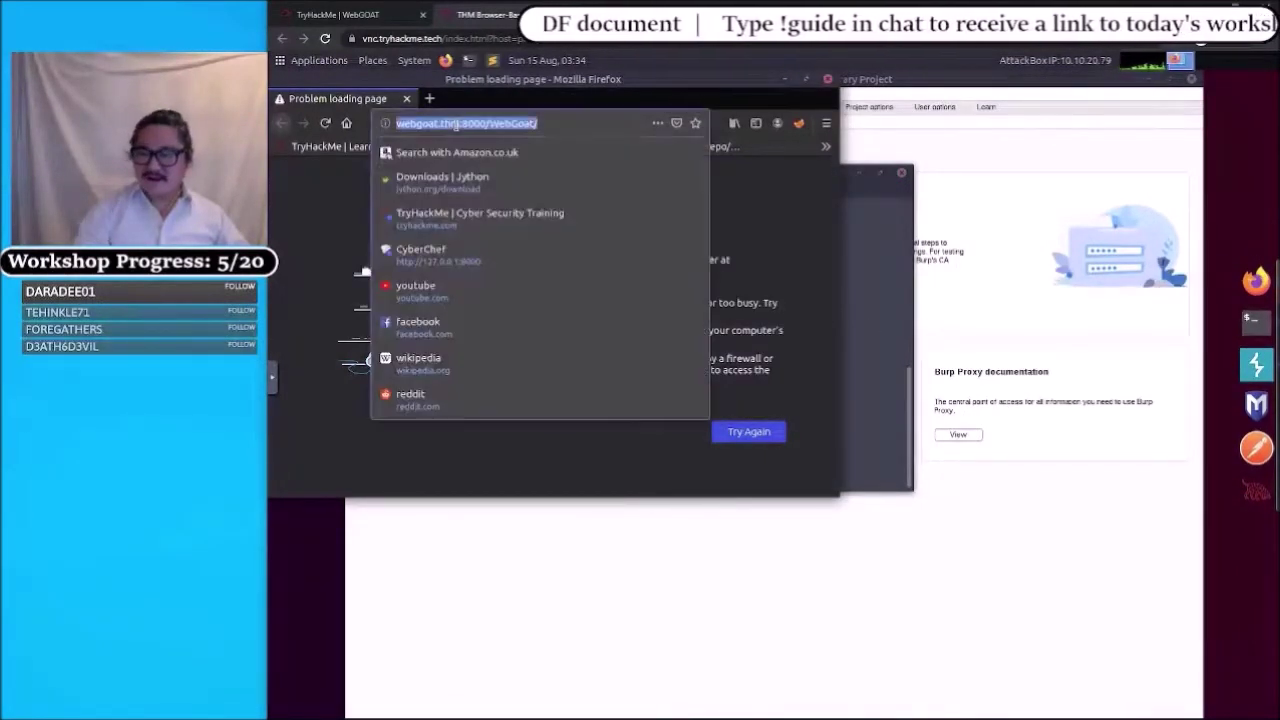
key(Home)
key(shift+Right)
key(shift+Right)
key(shift+Right)
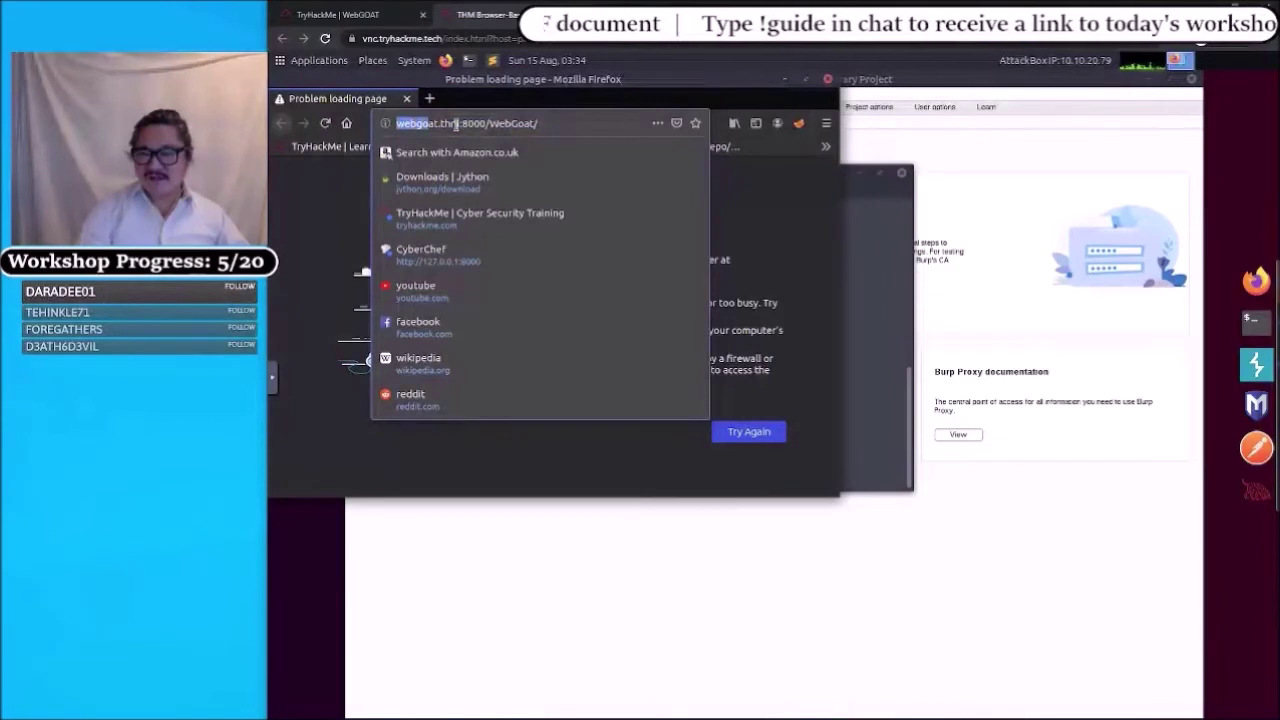
key(shift+Right)
key(shift+Right)
key(shift+Right)
key(shift+Right)
key(shift+Right)
key(shift+Right)
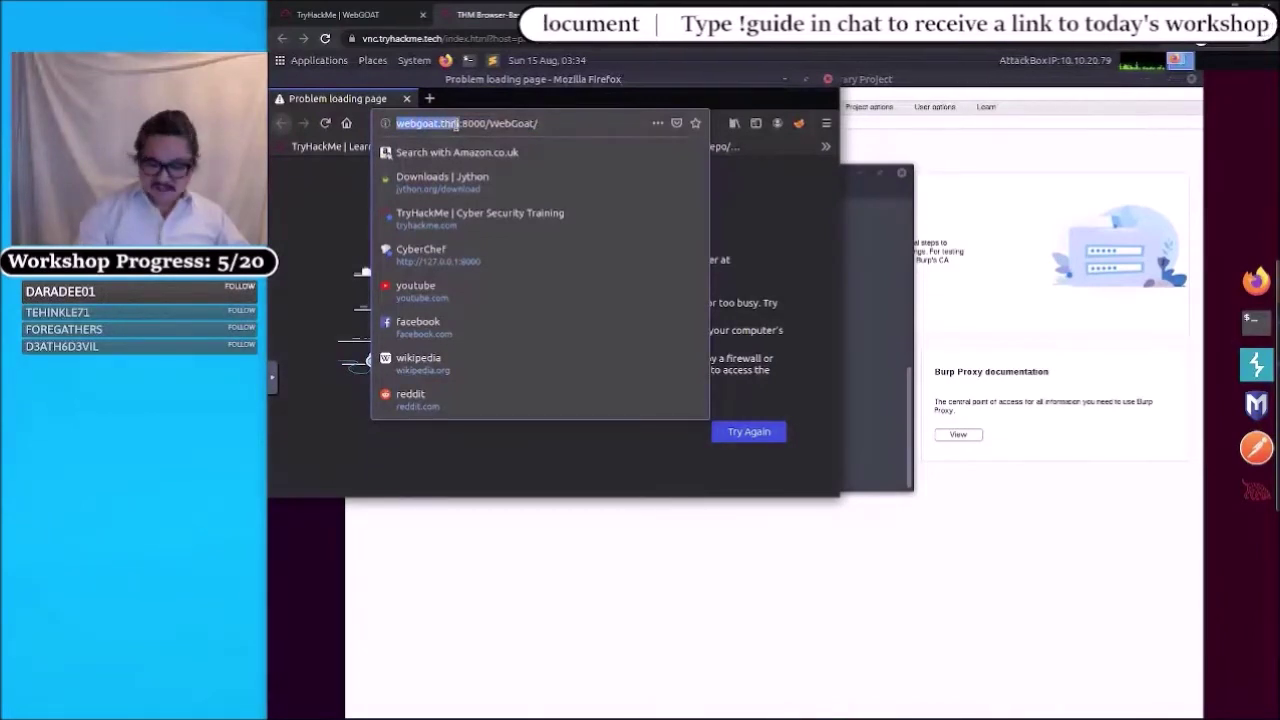
text(10.10)
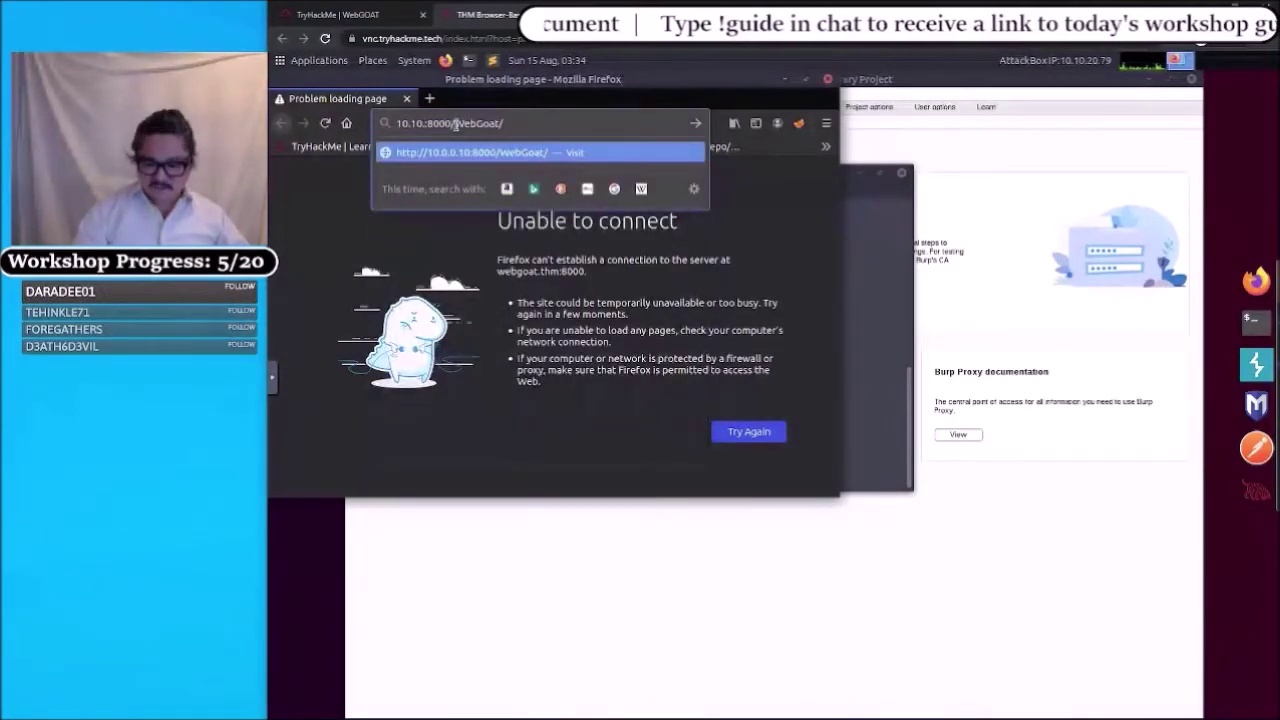
text(.170.11)
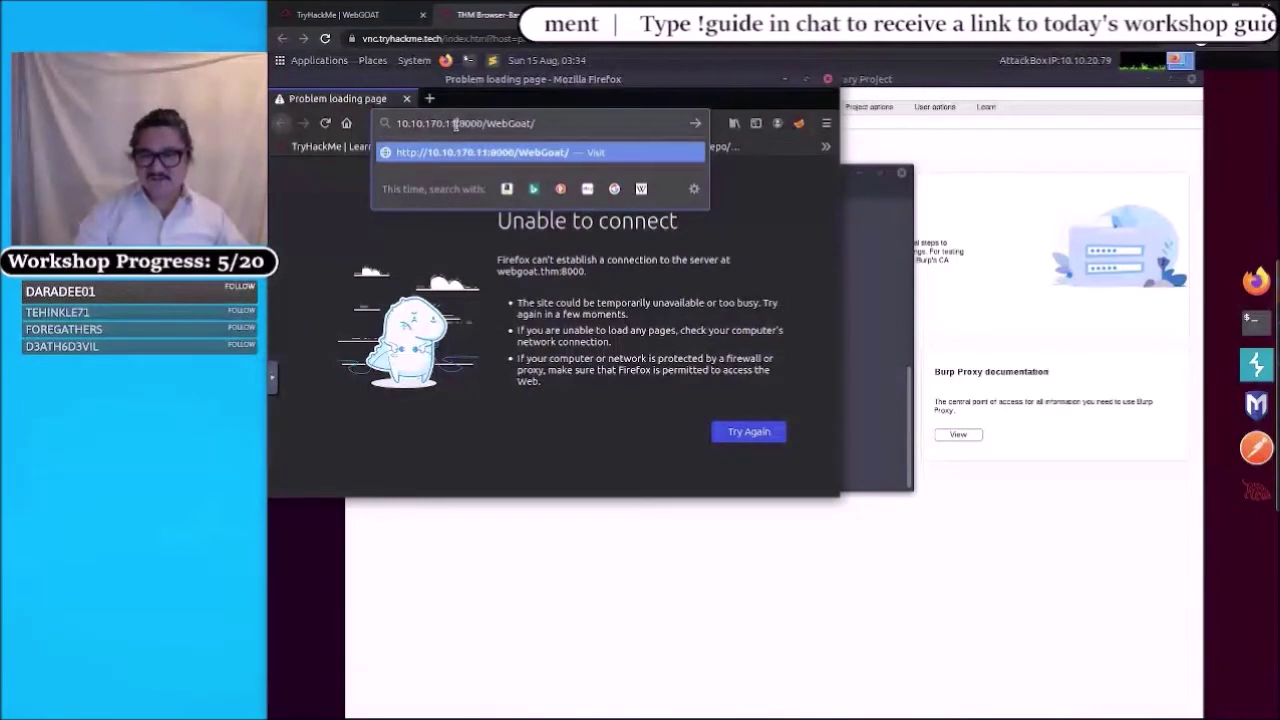
text(7)
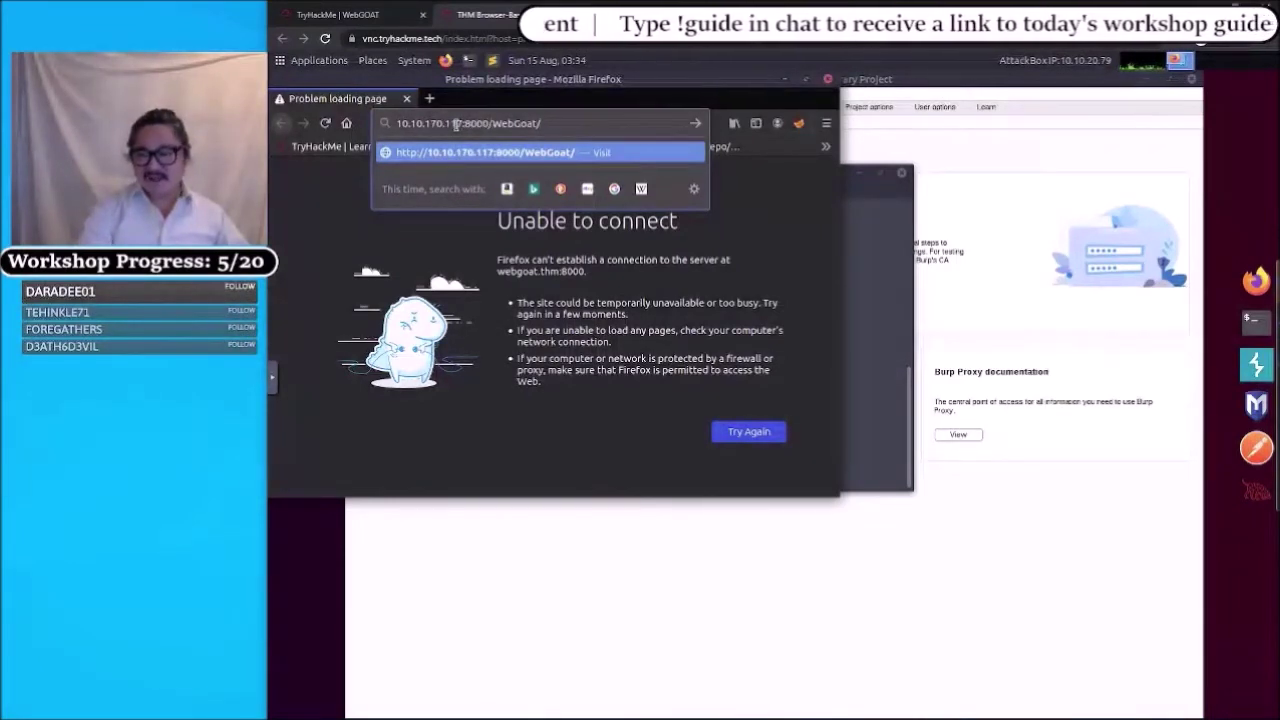
key(Home)
text(http)
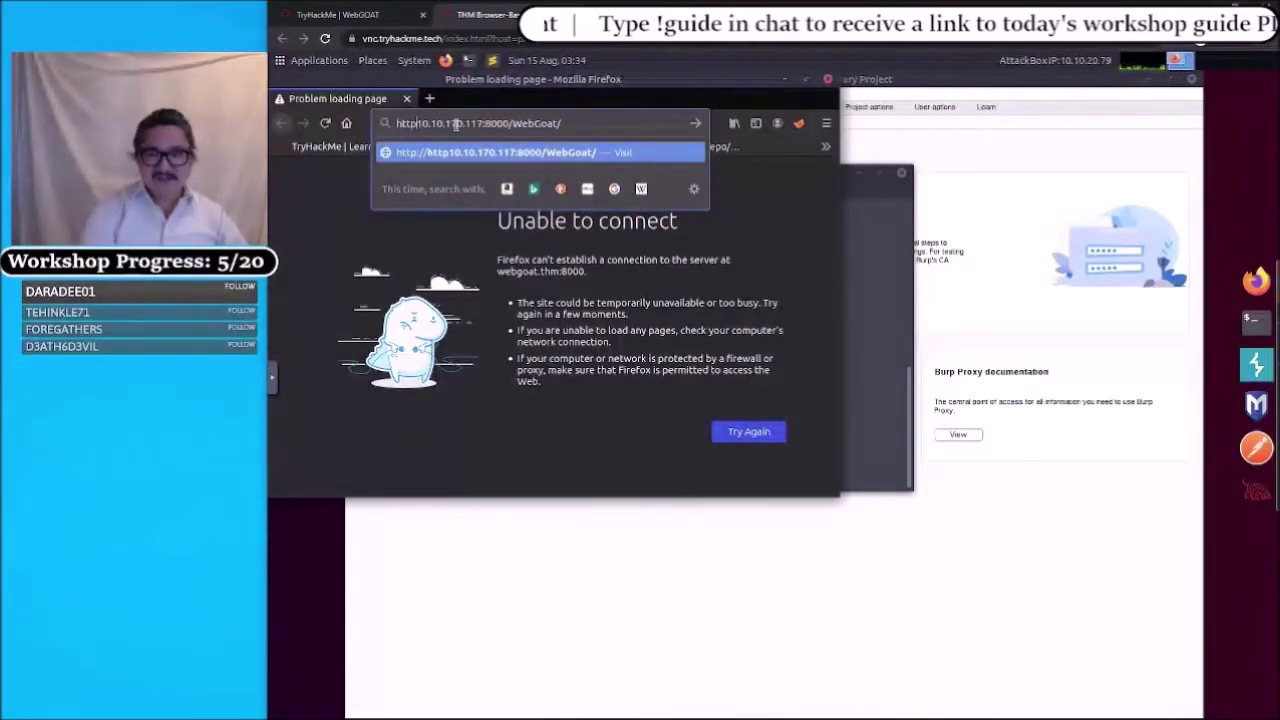
text(://)
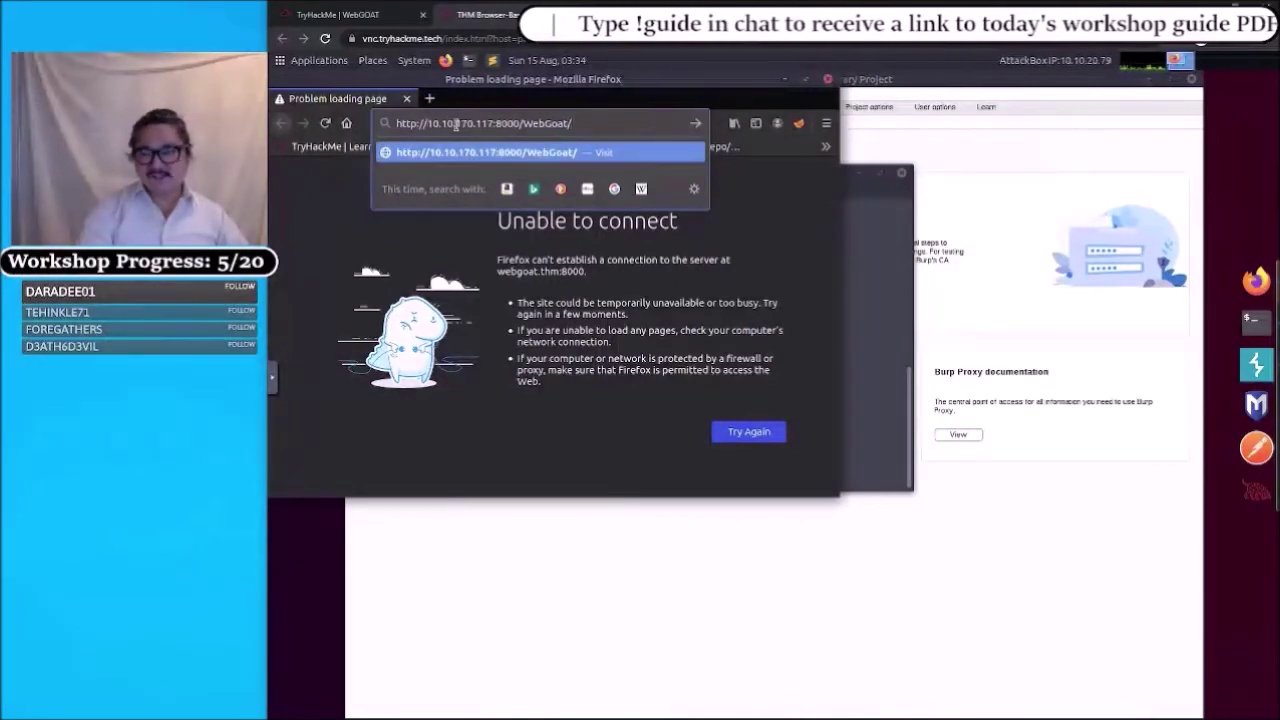
key(Return)
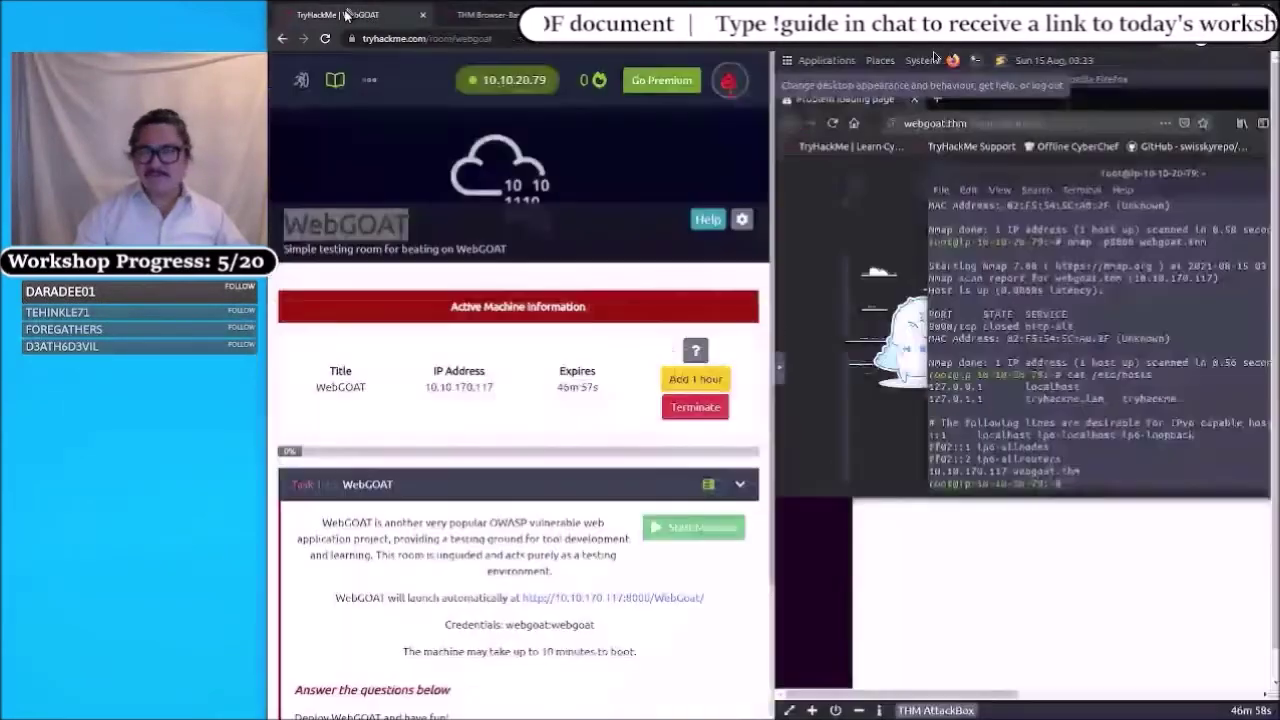
- Check the WebGOAT room page, then return to find the WebGoat login form rendered
click(338, 14)
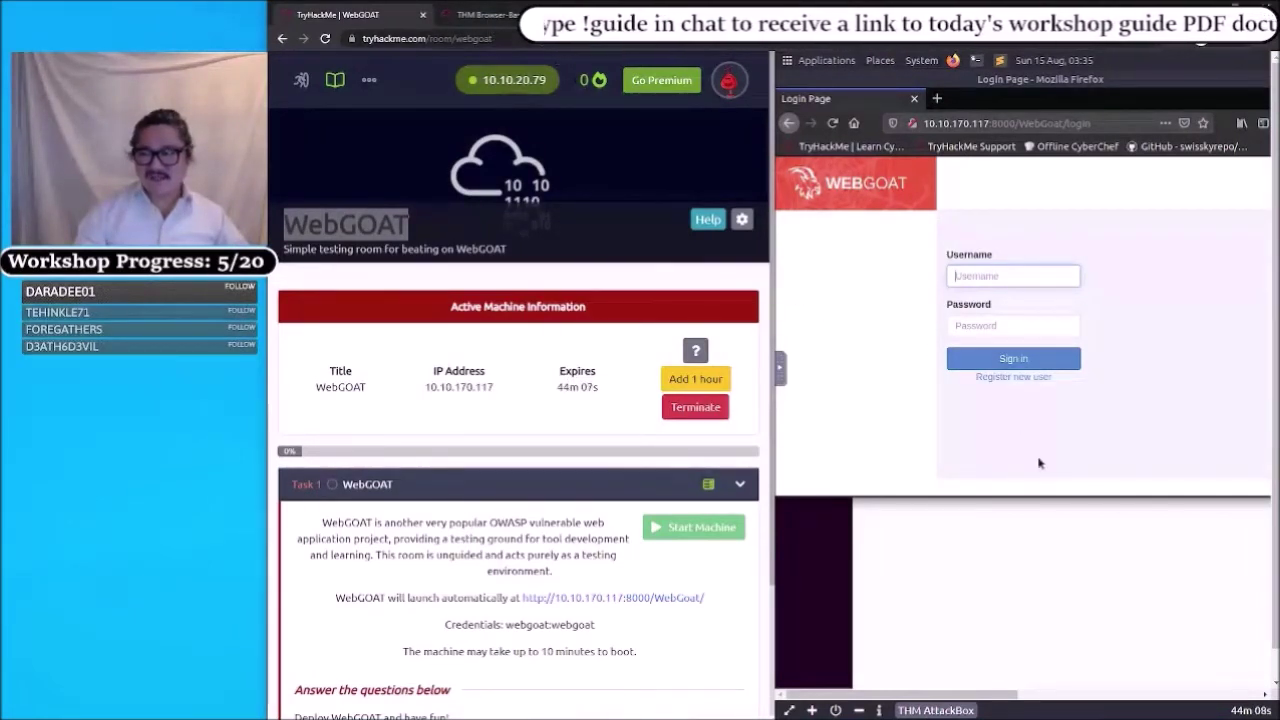
click(505, 14)
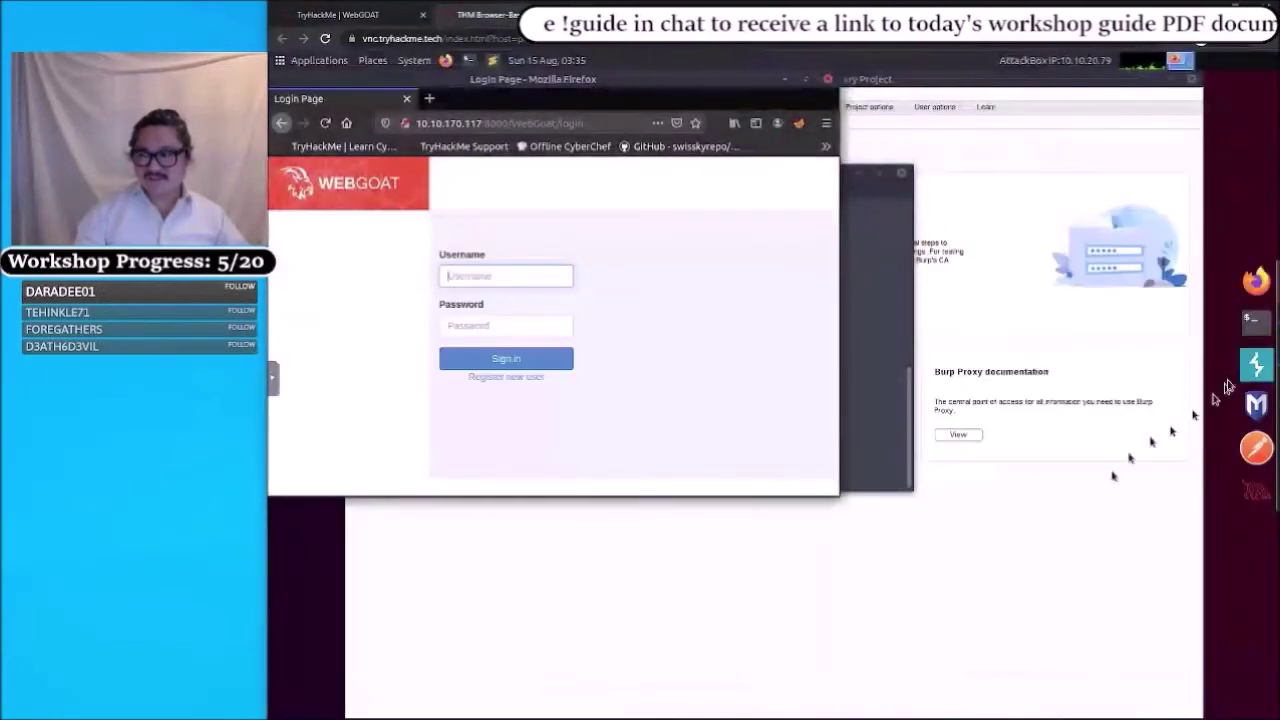
- Stop the slow nmap scan of ports 1-10000 with Ctrl+C
click(1246, 334)
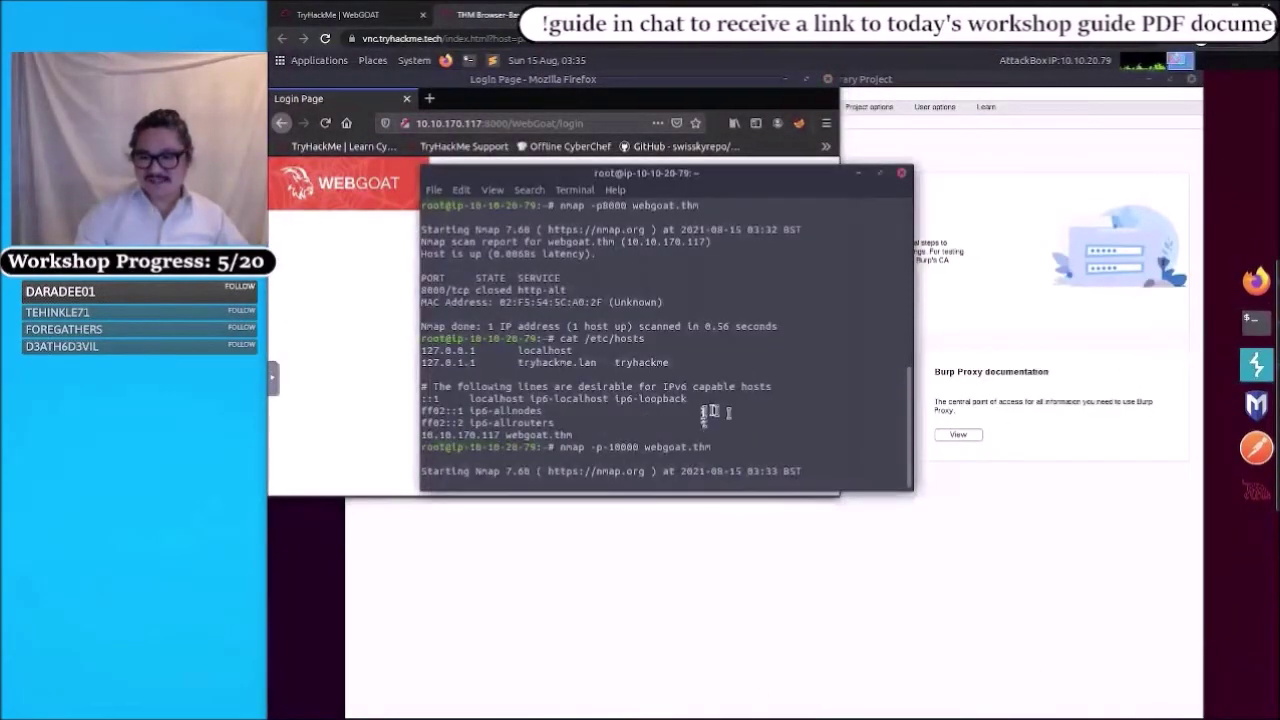
key(Return)
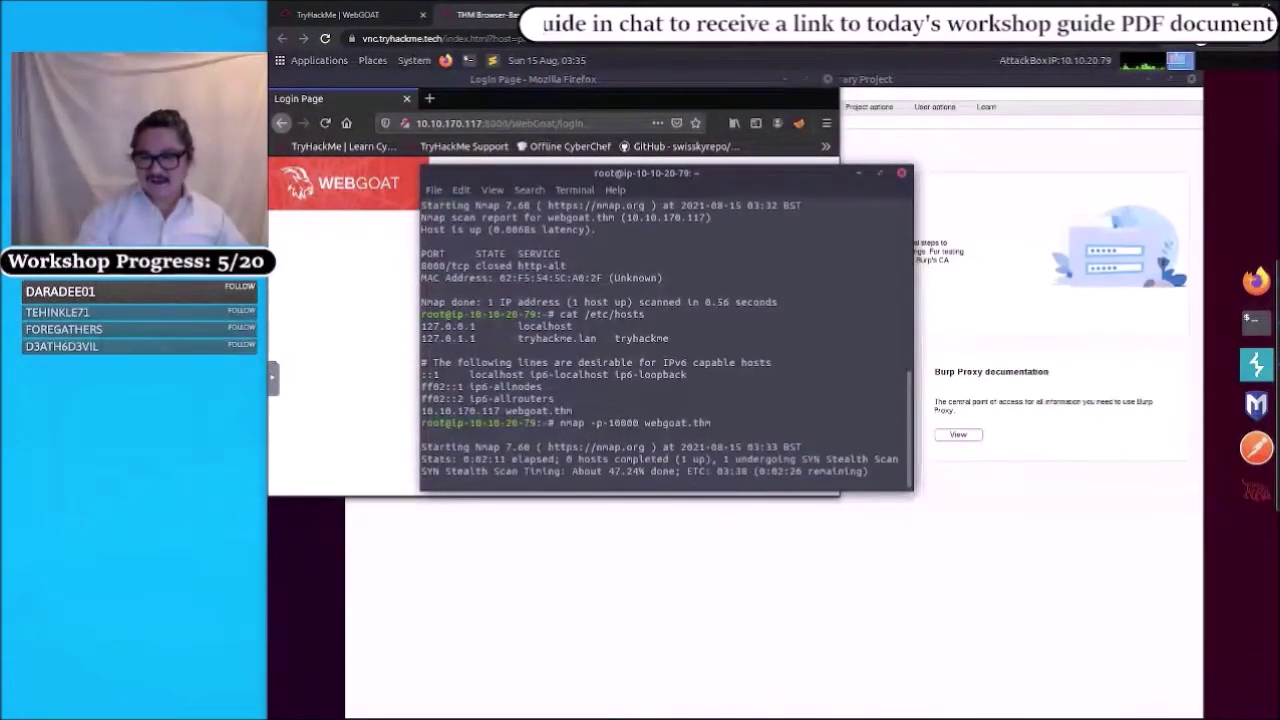
key(ctrl+c)
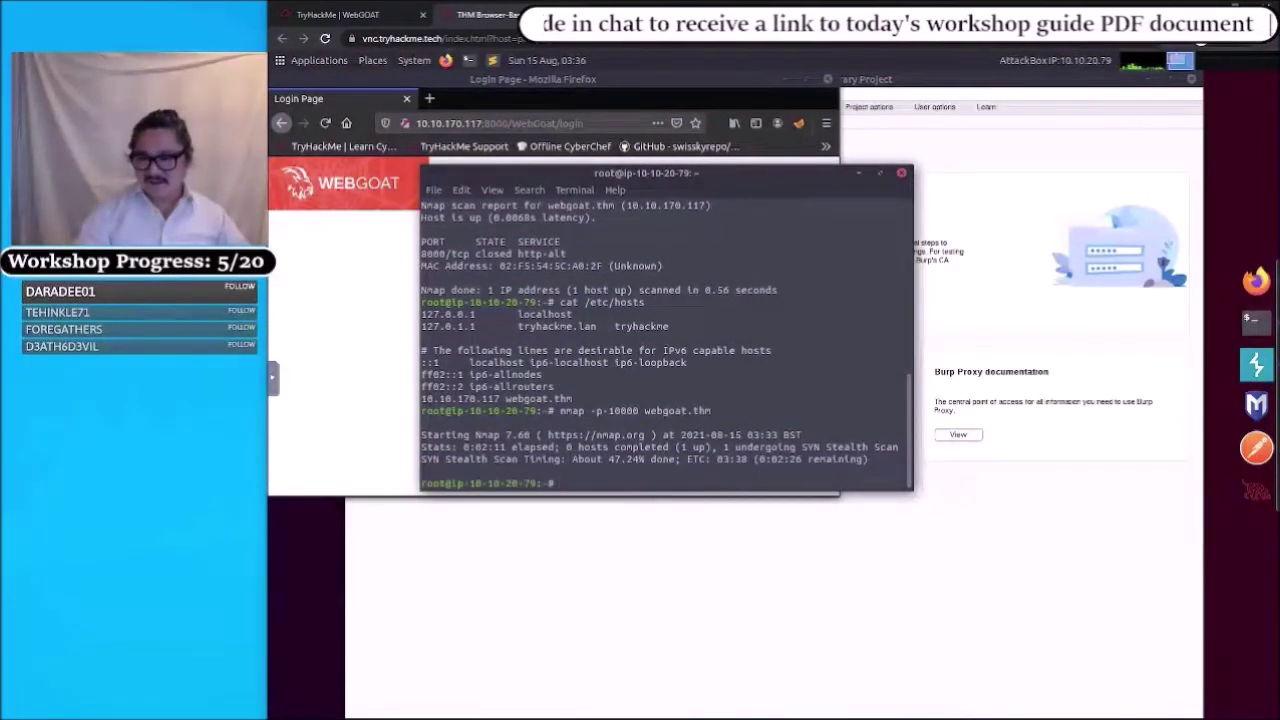
- Rescan webgoat.thm with nmap -p8000, which reports port 8000 open, and return to the WebGoat login page
key(Up)
key(ctrl+Left)
key(ctrl+Left)
key(ctrl+Left)
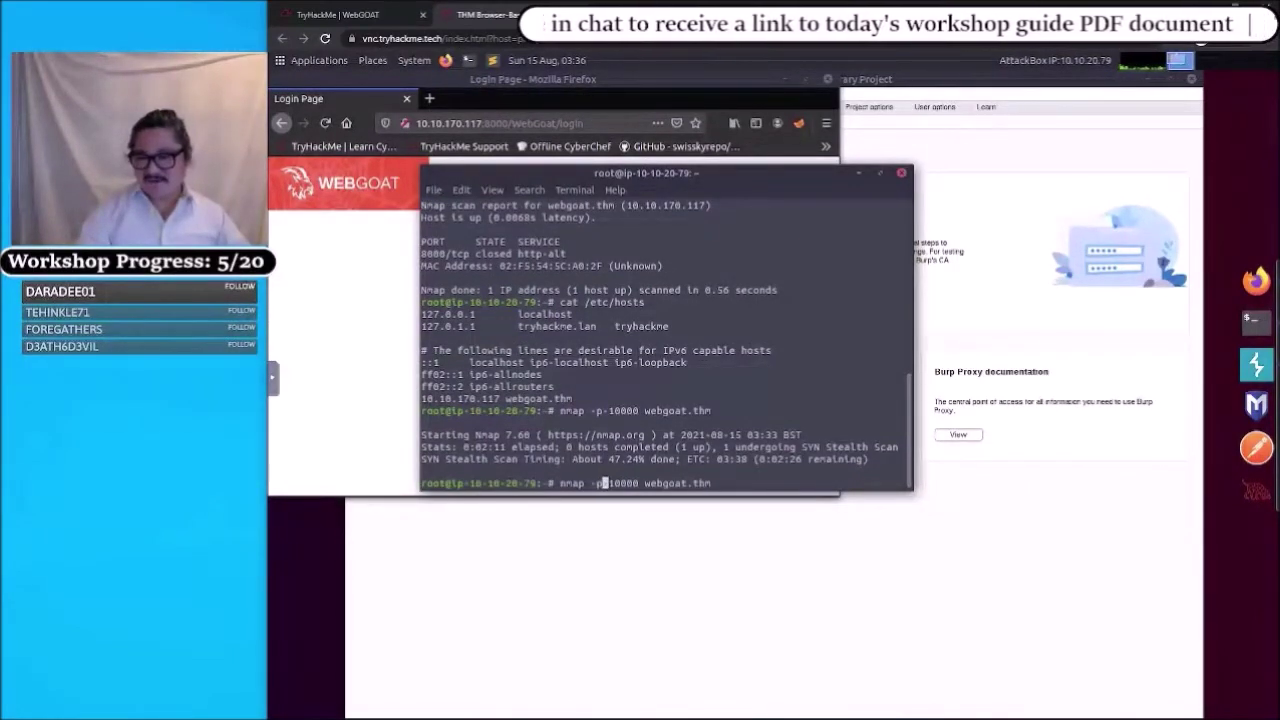
key(Delete)
key(Delete)
key(Delete)
key(Delete)
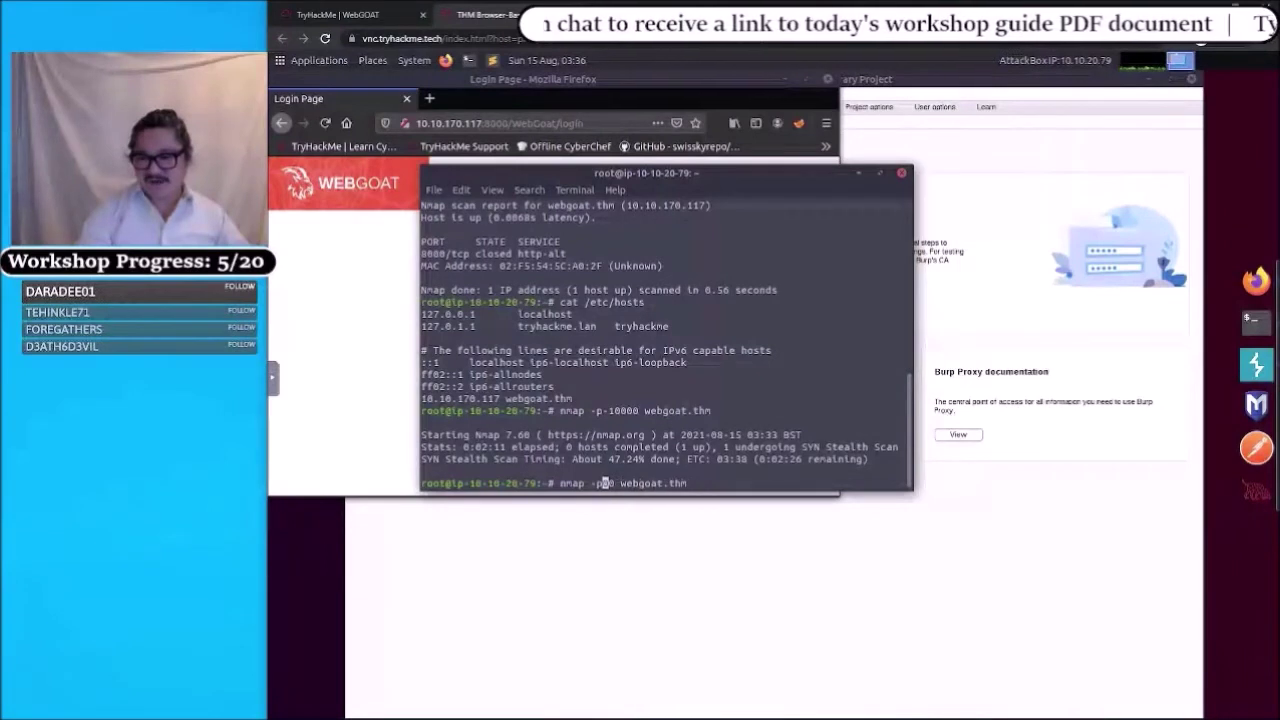
text(8)
key(Right)
key(Right)
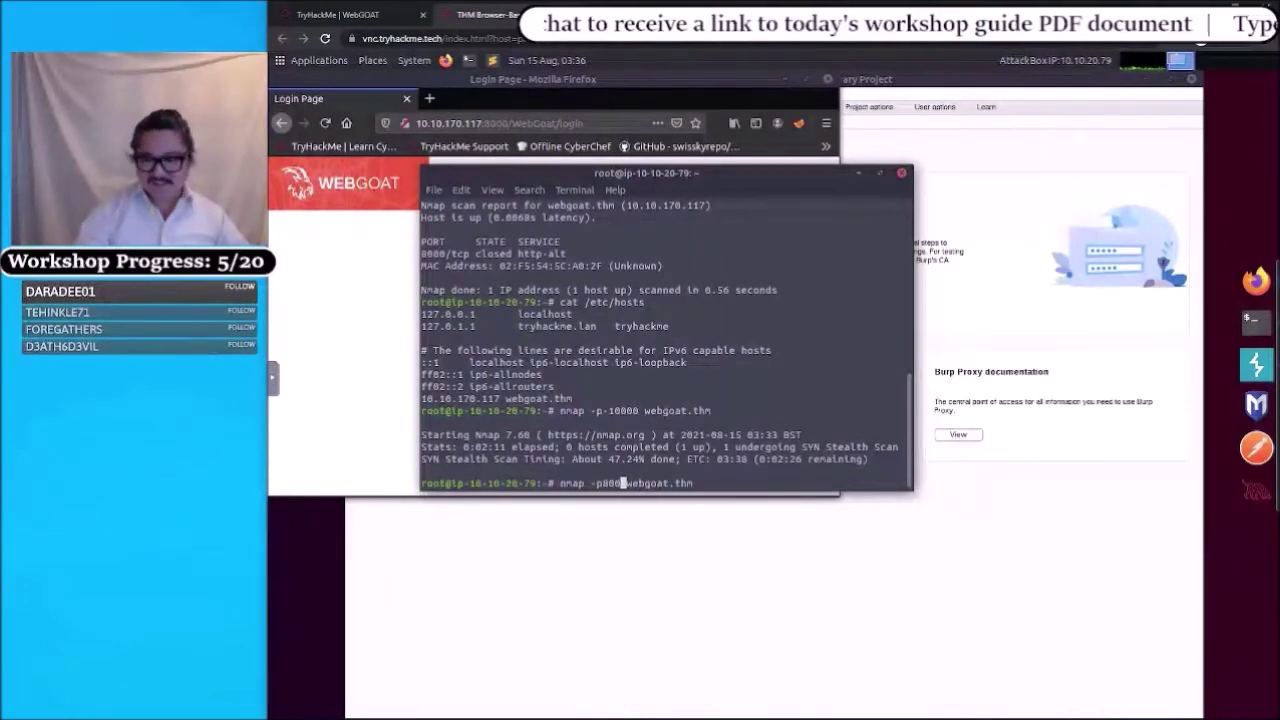
text(0)
key(End)
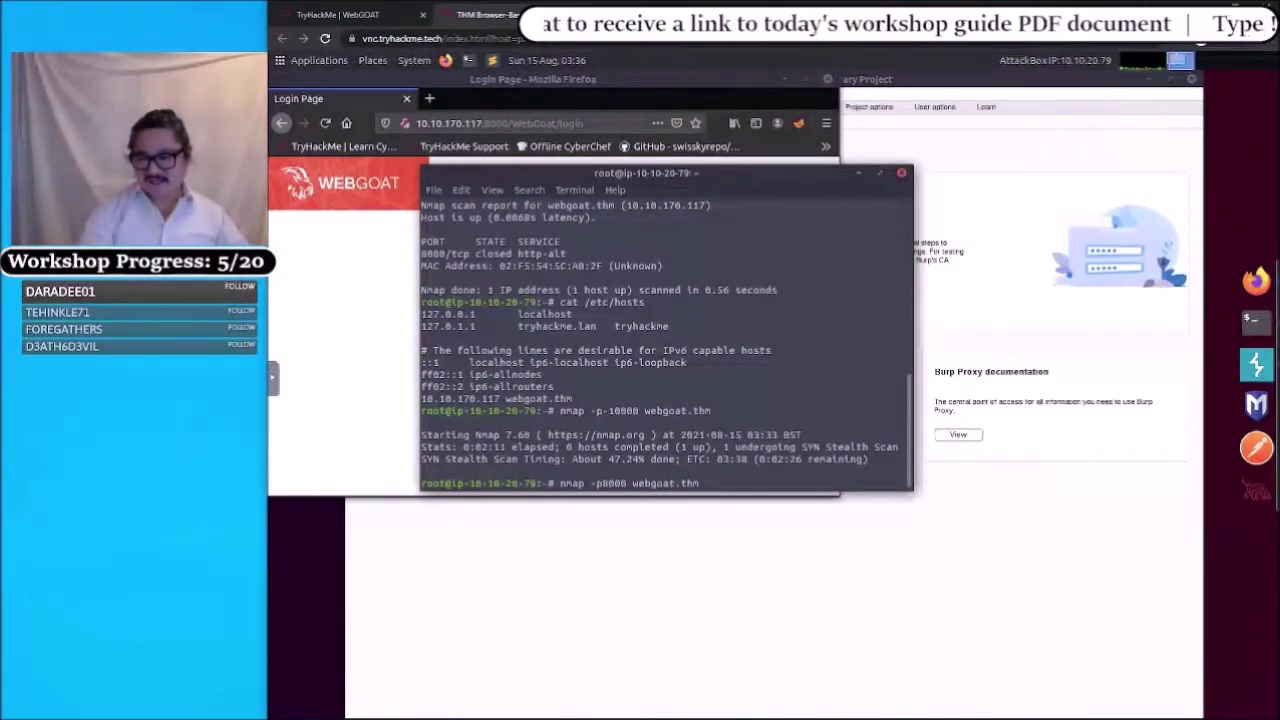
key(Return)
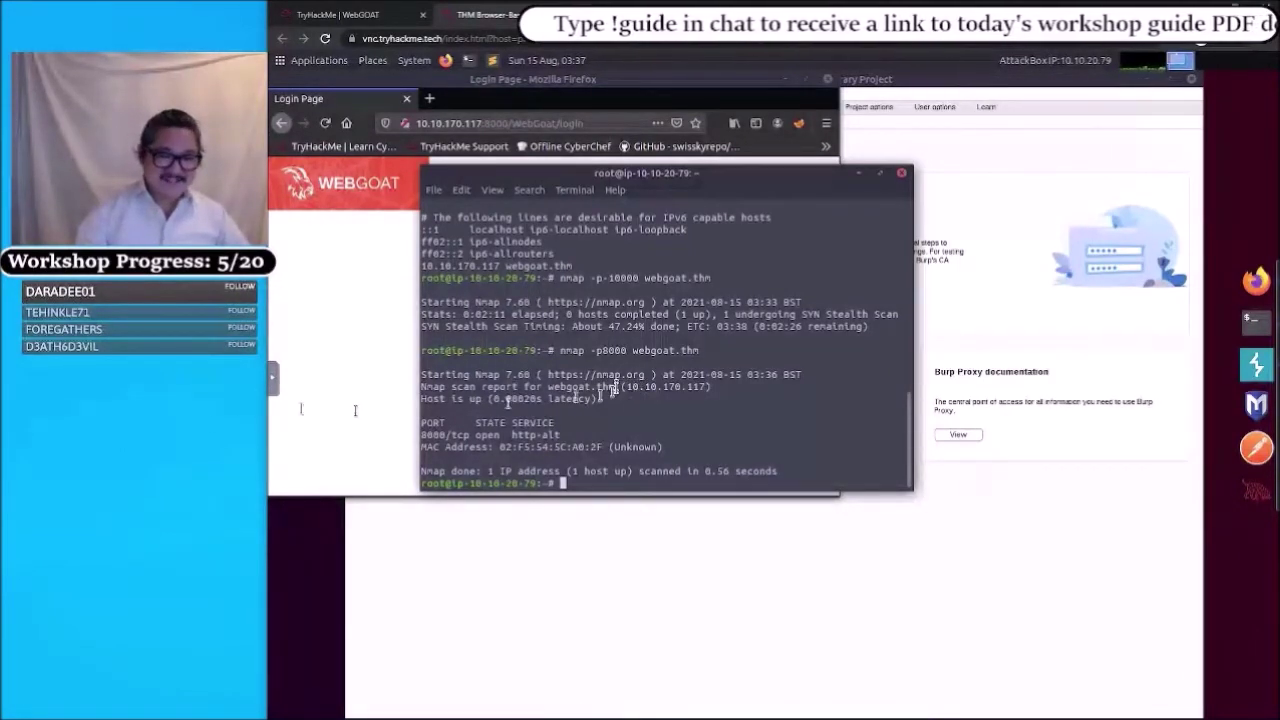
click(340, 295)
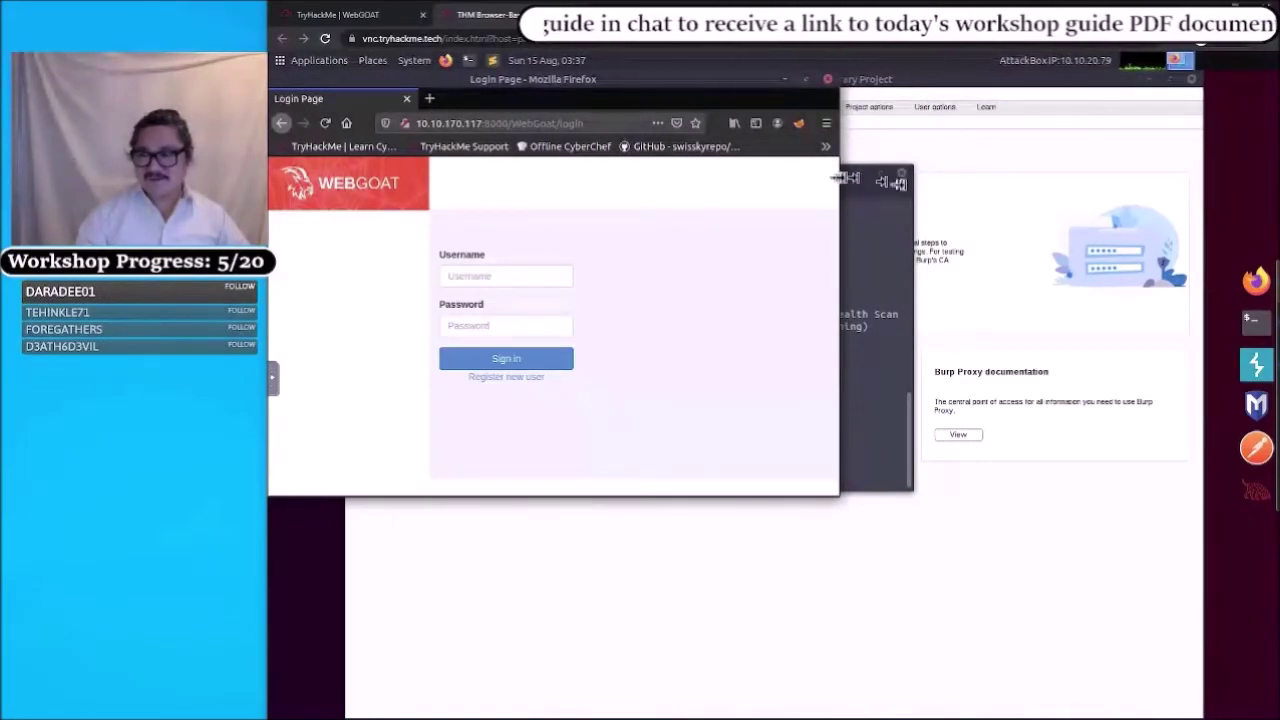
- Make the Firefox window showing the WebGoat login wider and taller
drag(840, 178, 1068, 230)
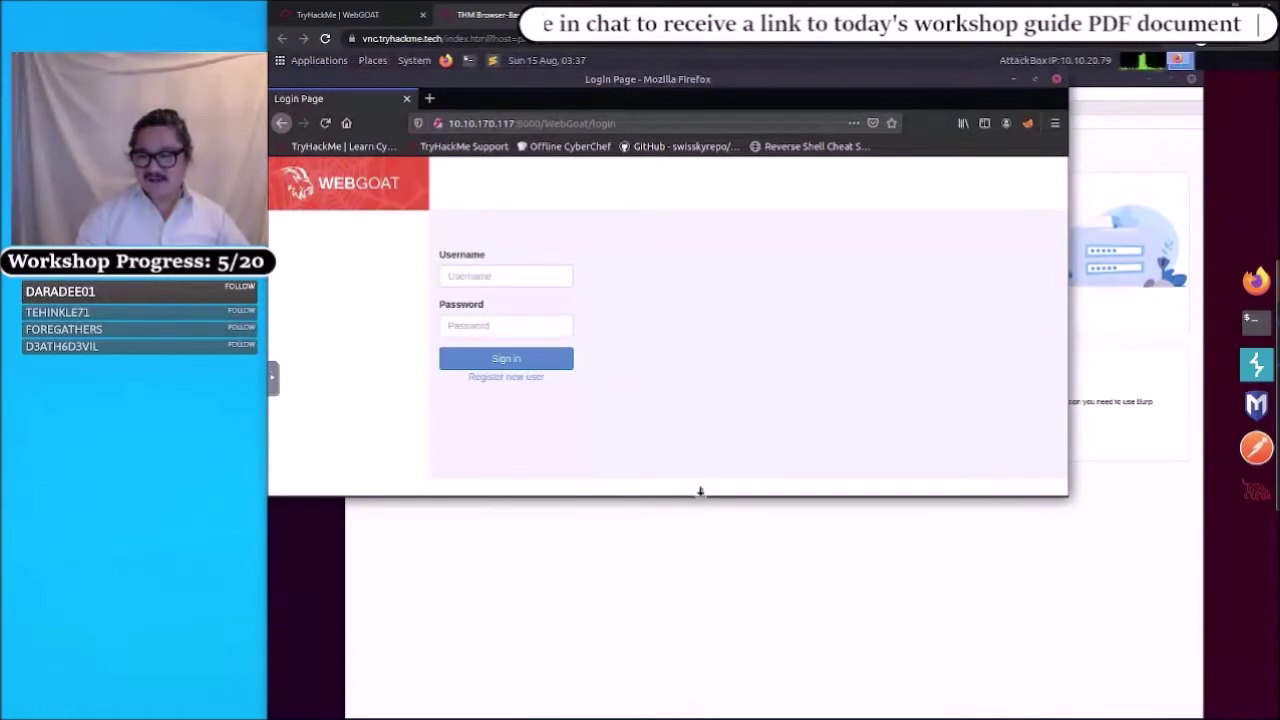
drag(700, 491, 690, 566)
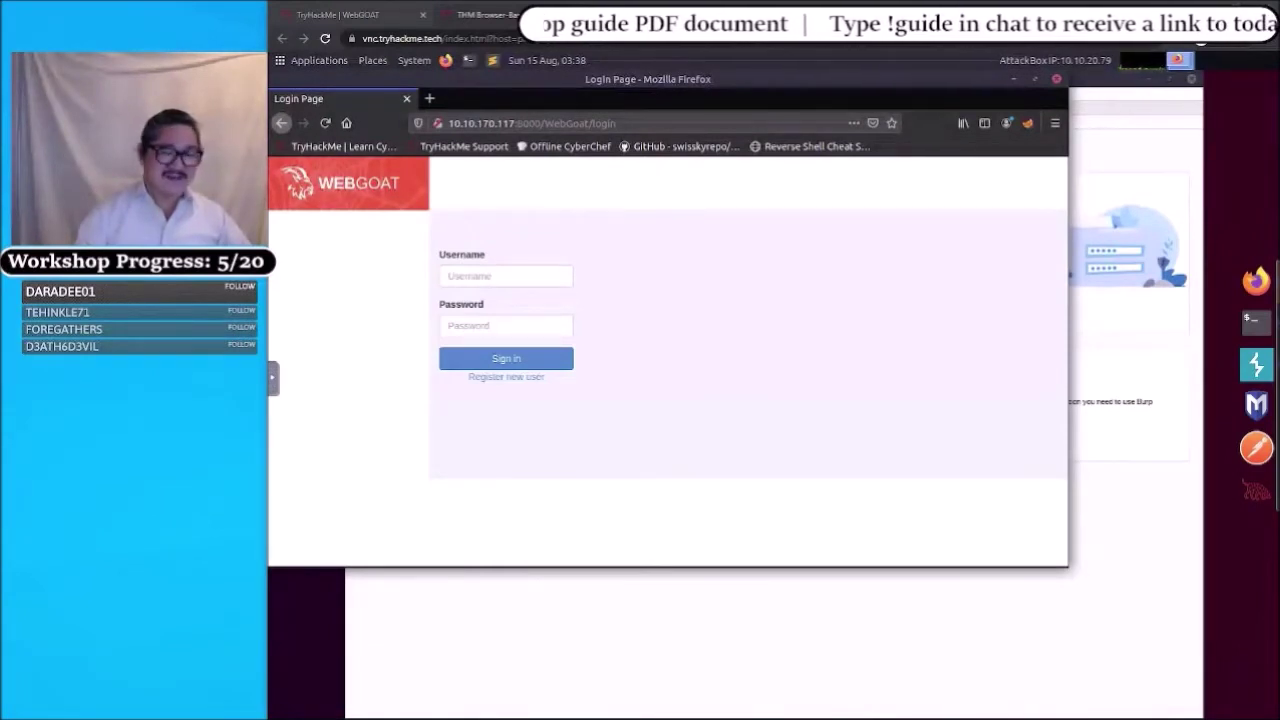
- Sign in to WebGoat with the lab username and password, declining Firefox's offer to save the login
click(472, 280)
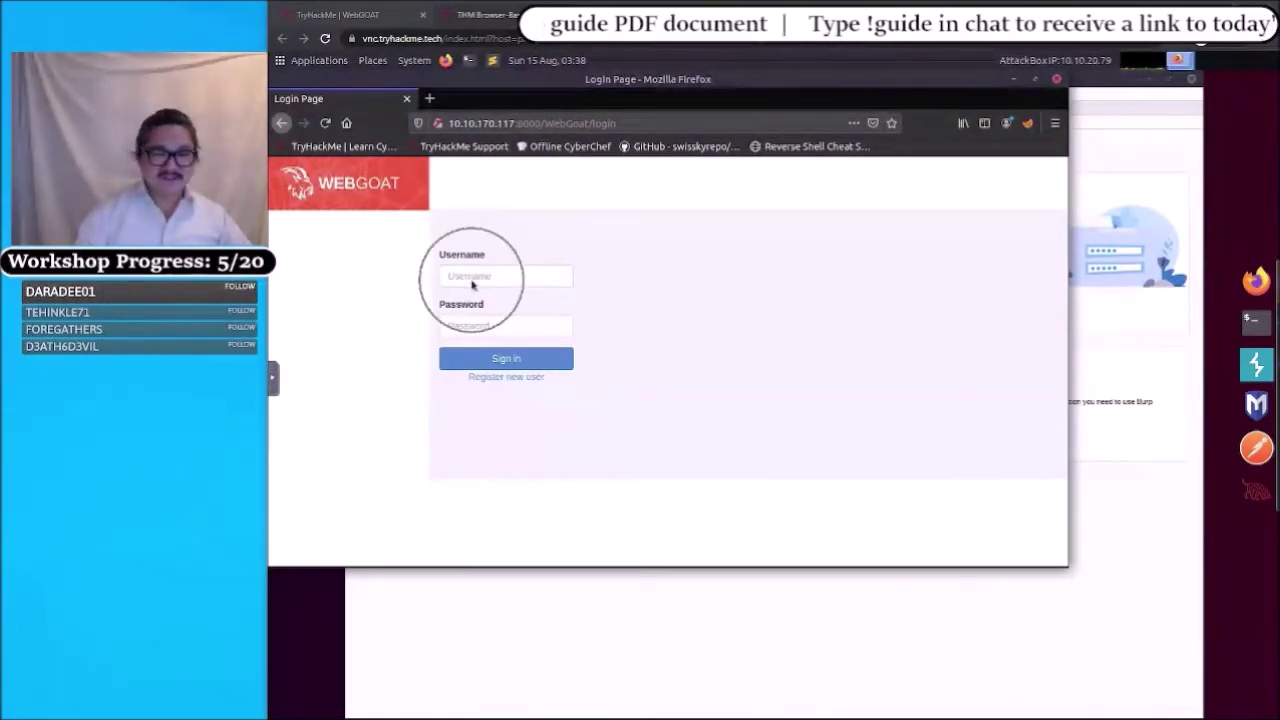
click(472, 282)
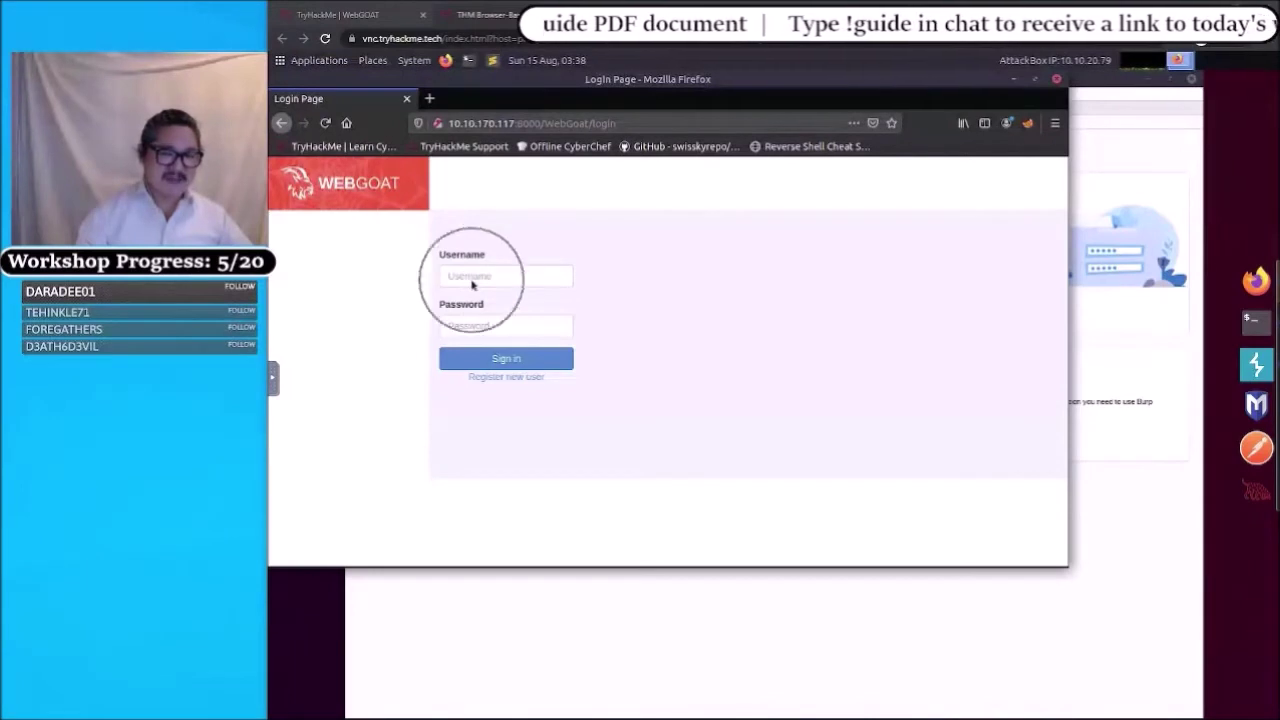
click(473, 322)
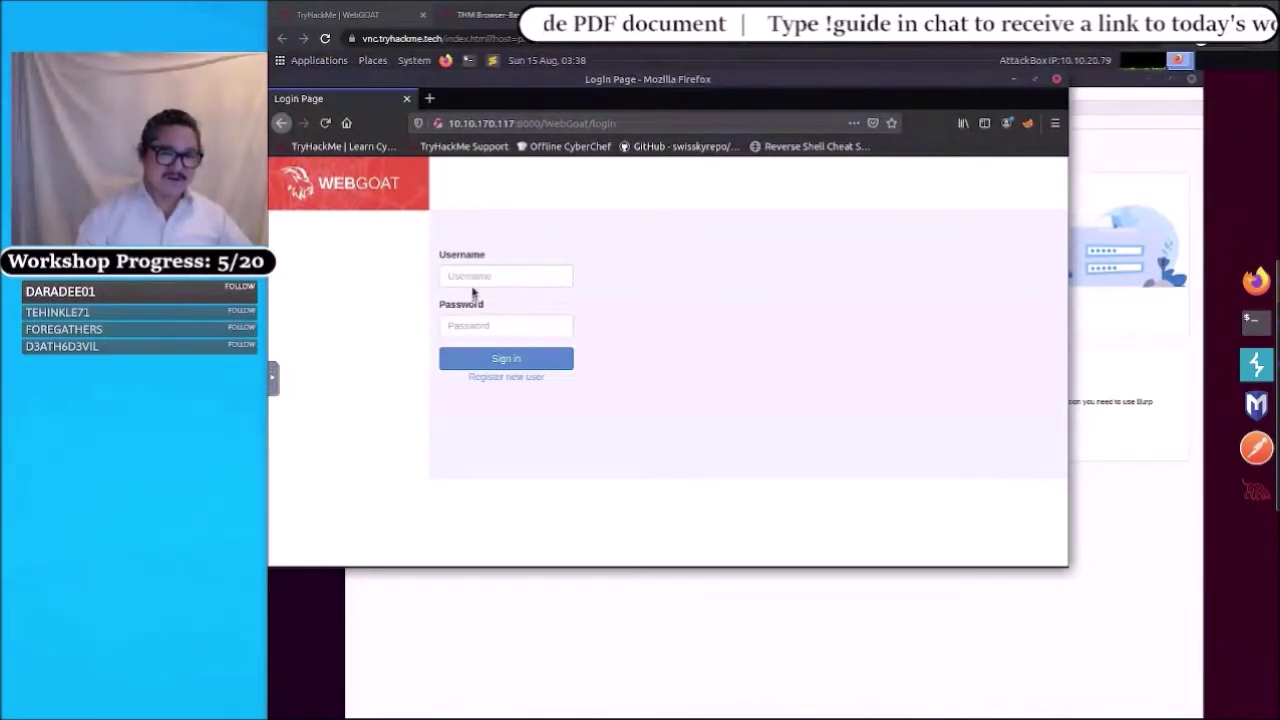
click(469, 279)
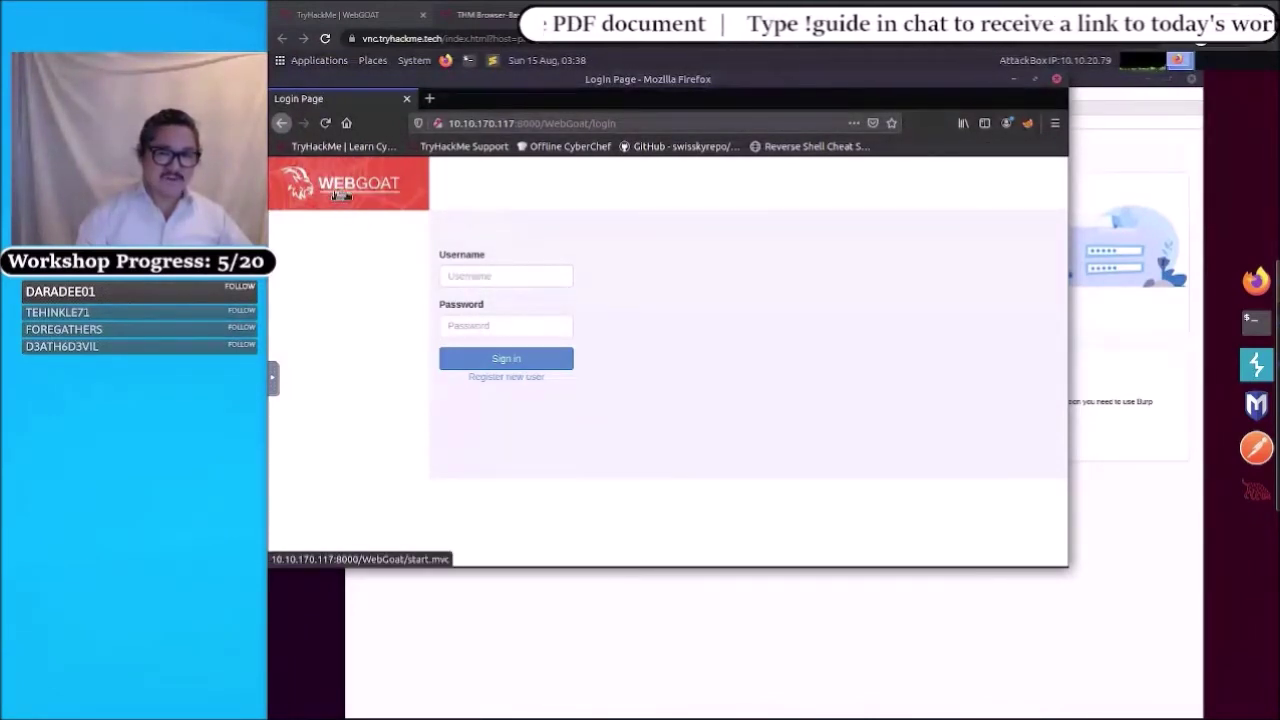
click(490, 275)
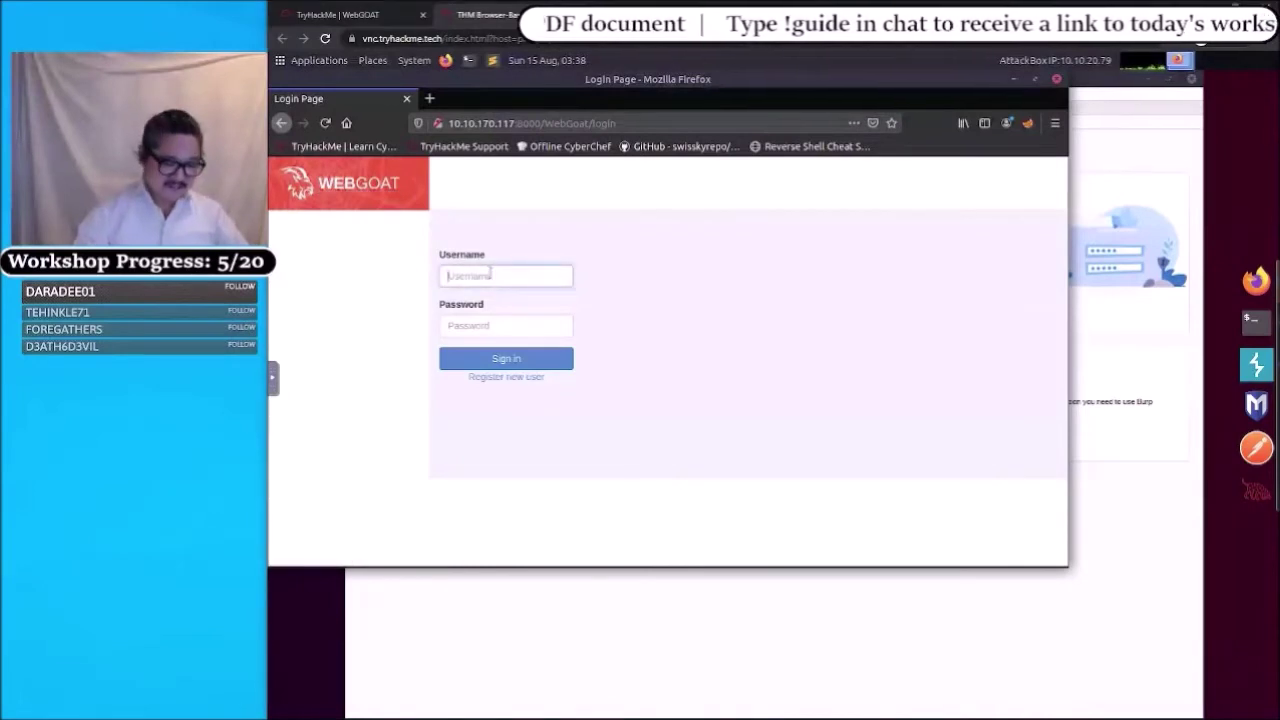
text(web)
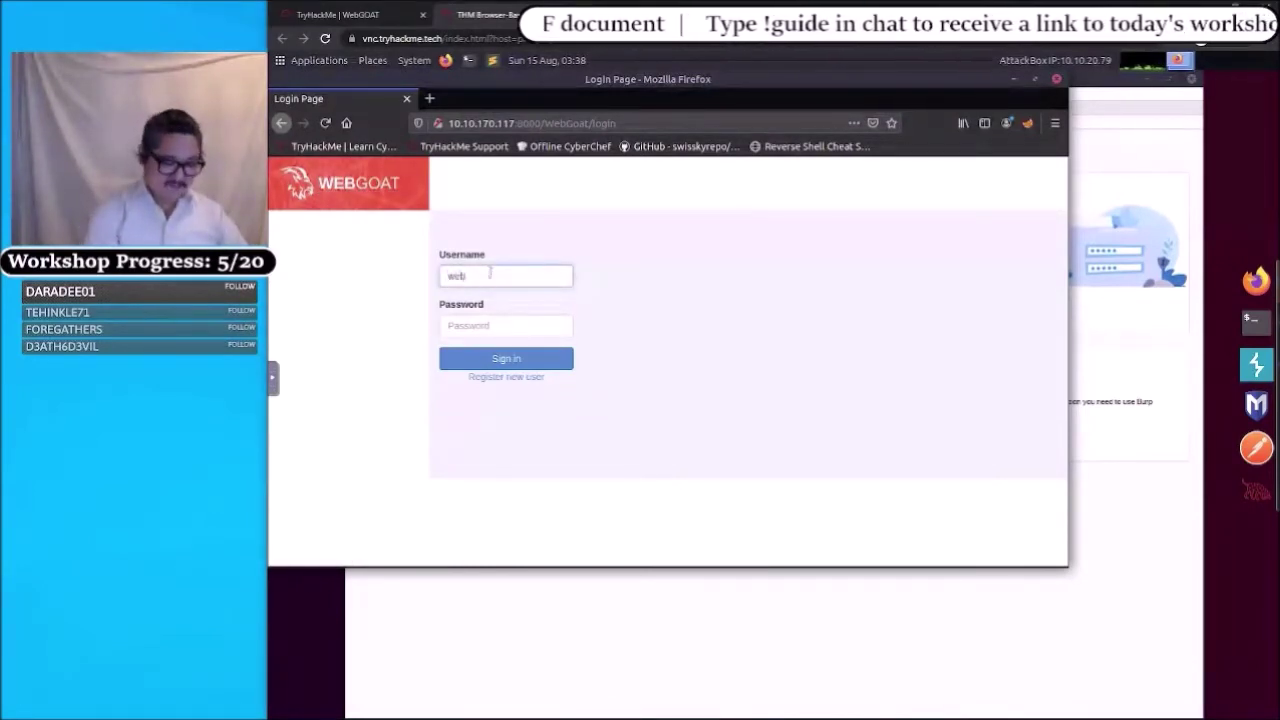
text(goat)
key(Tab)
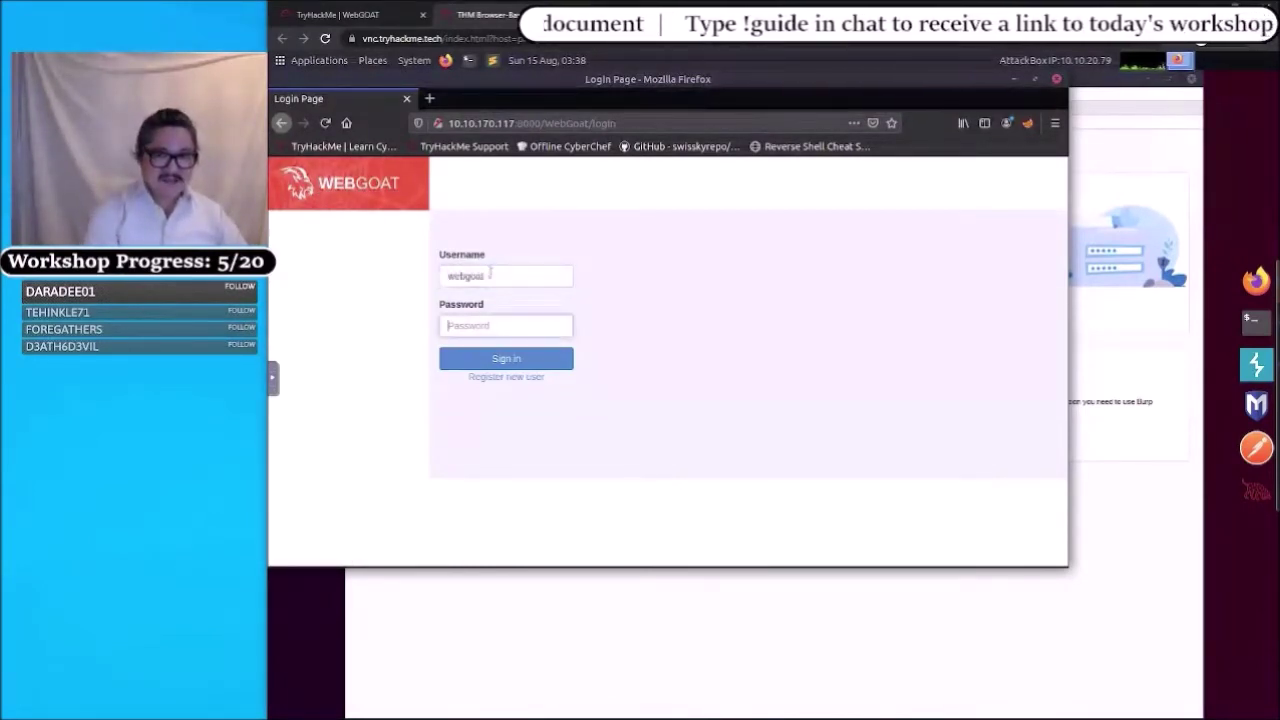
text(w)
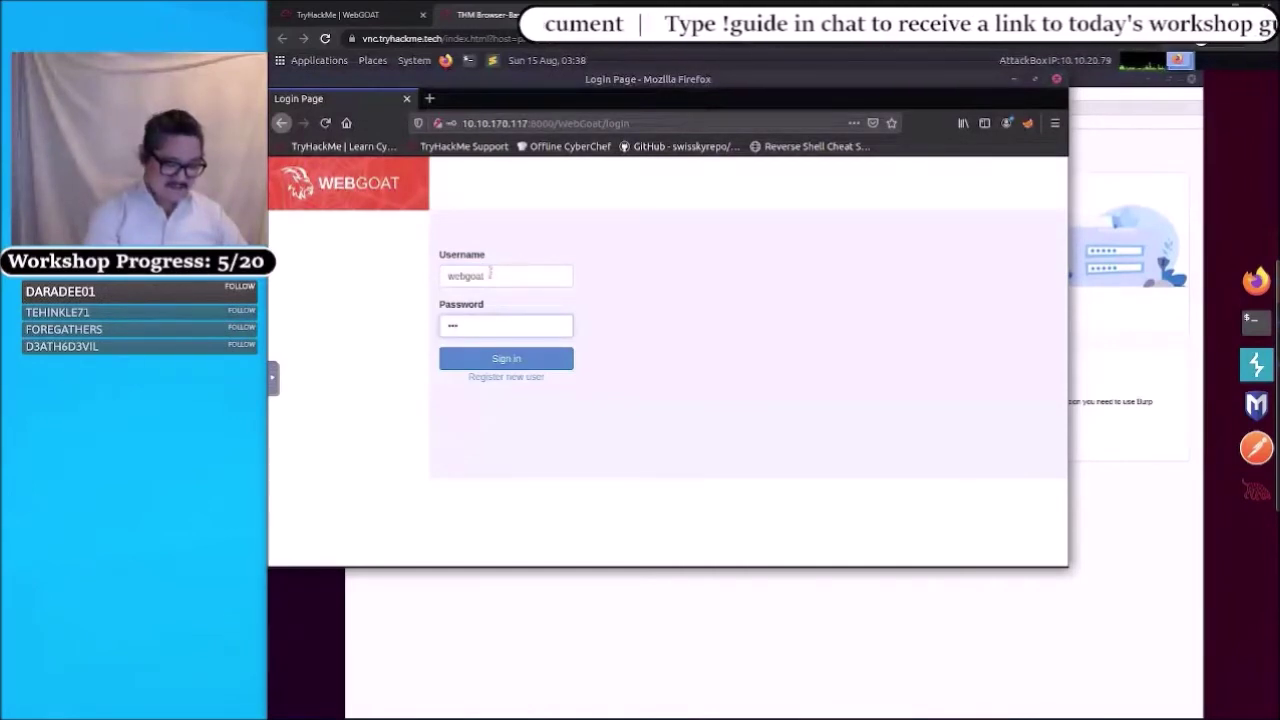
text(ebgoat)
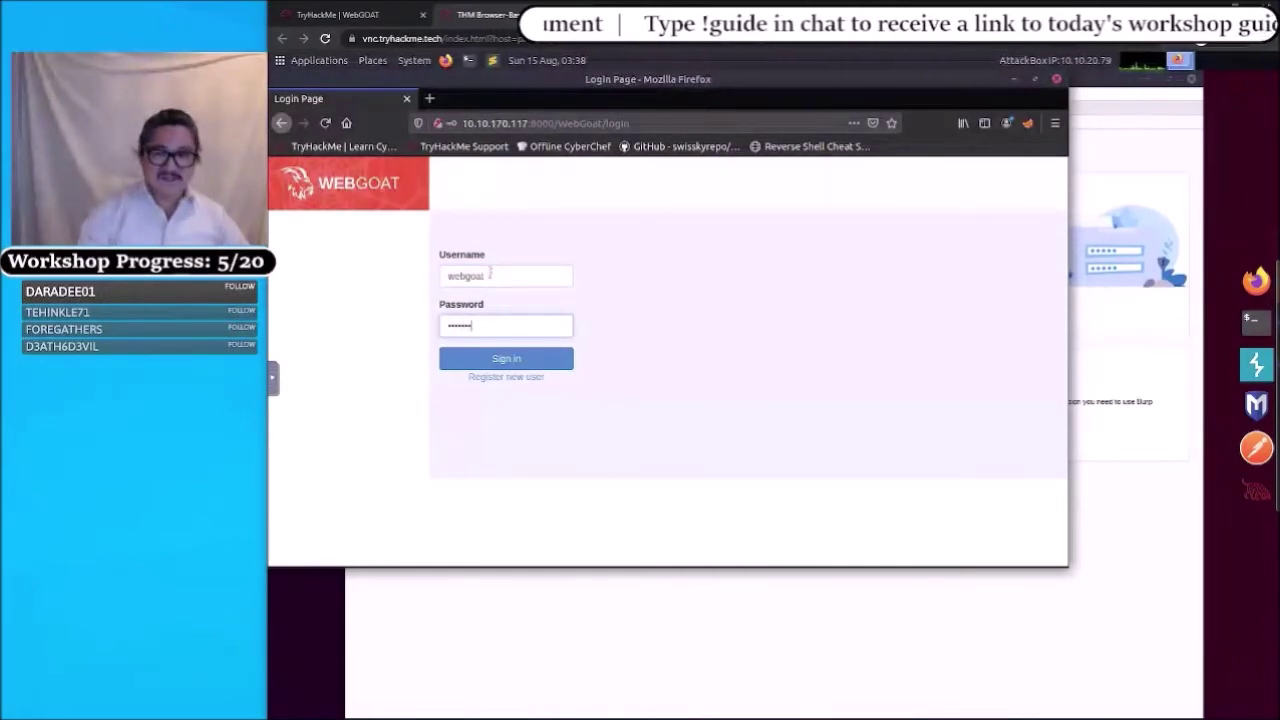
click(478, 360)
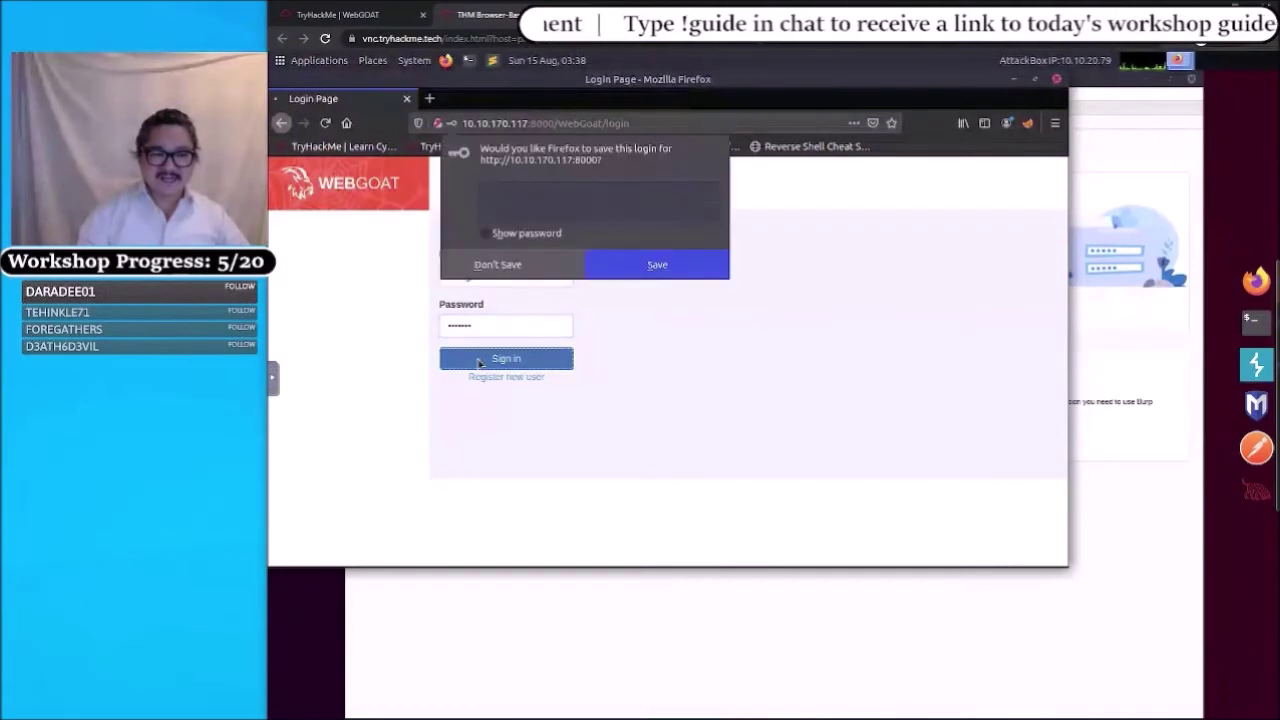
click(505, 265)
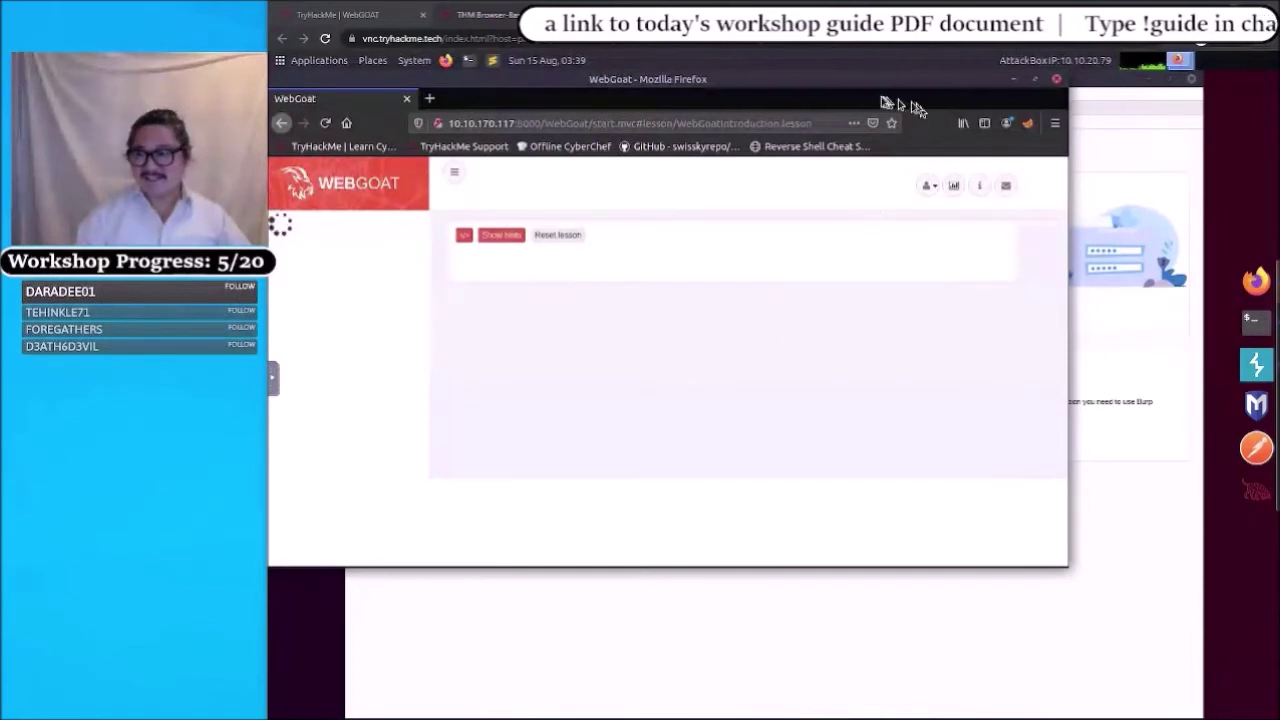
- Nudge the Firefox window slightly right while the 'What is WebGoat?' lesson finishes loading
drag(885, 101, 906, 103)
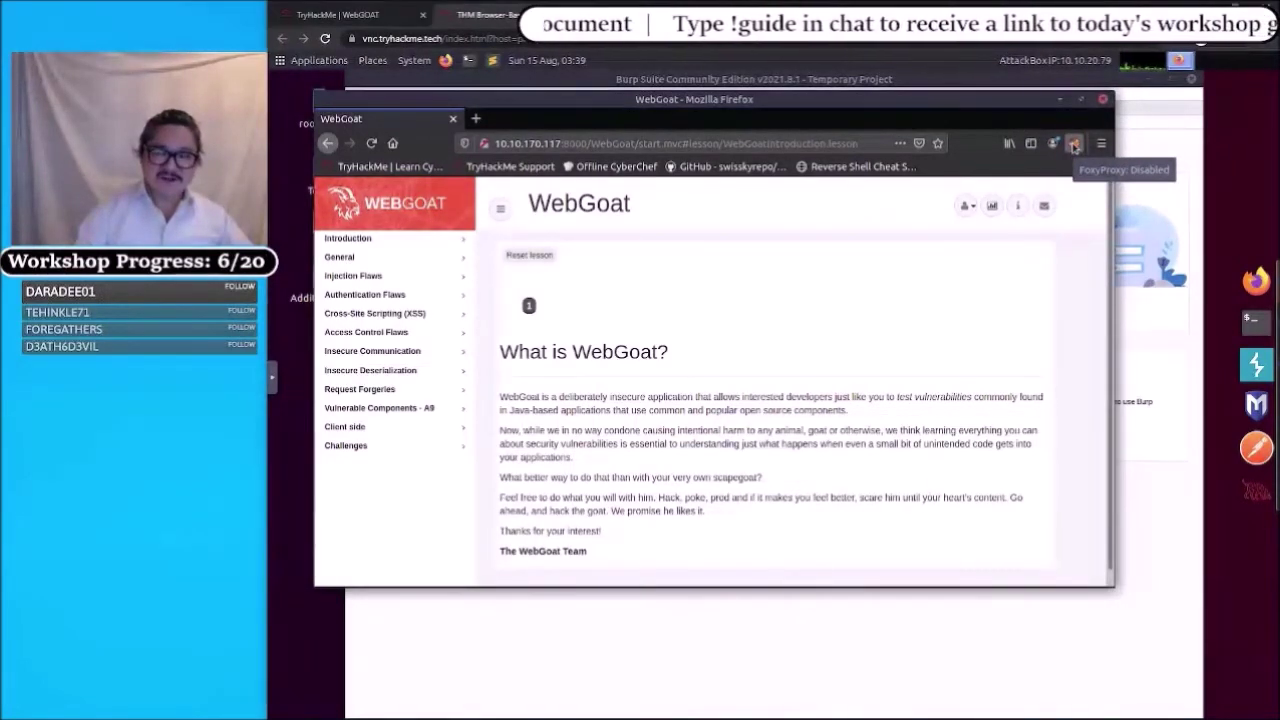
- Switch FoxyProxy from off to the Burp proxy profile
click(1073, 146)
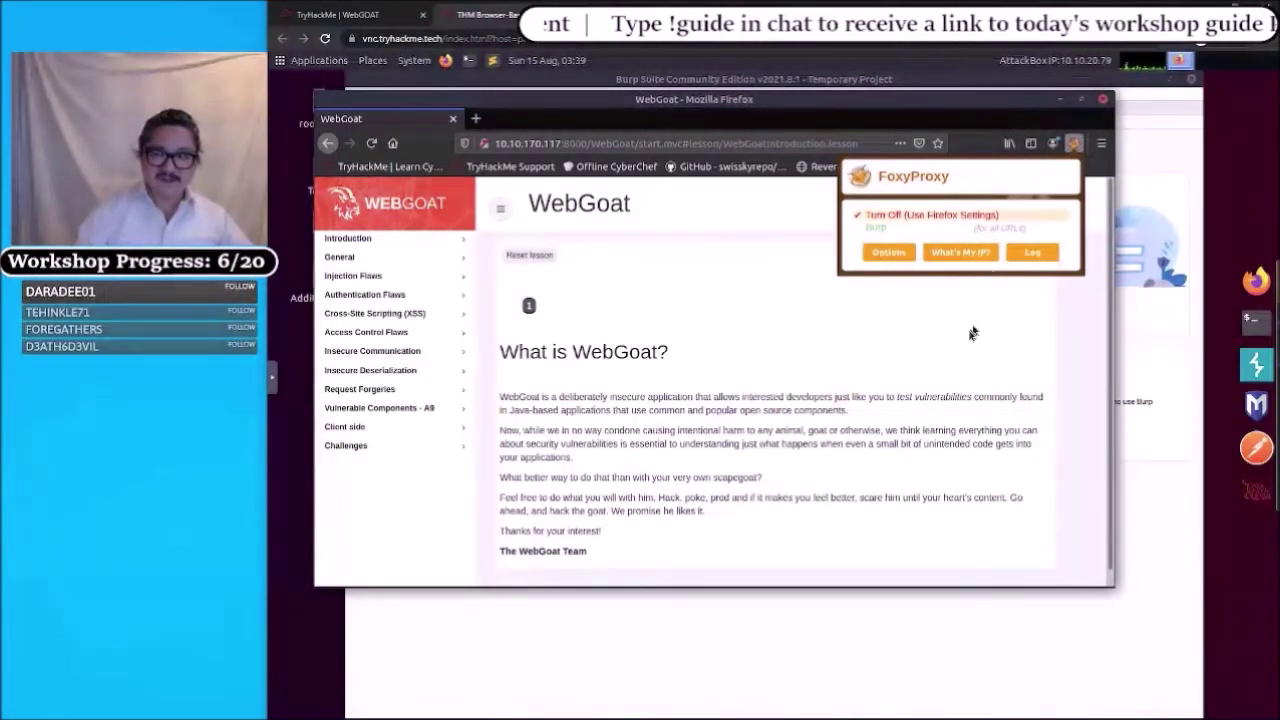
click(1040, 214)
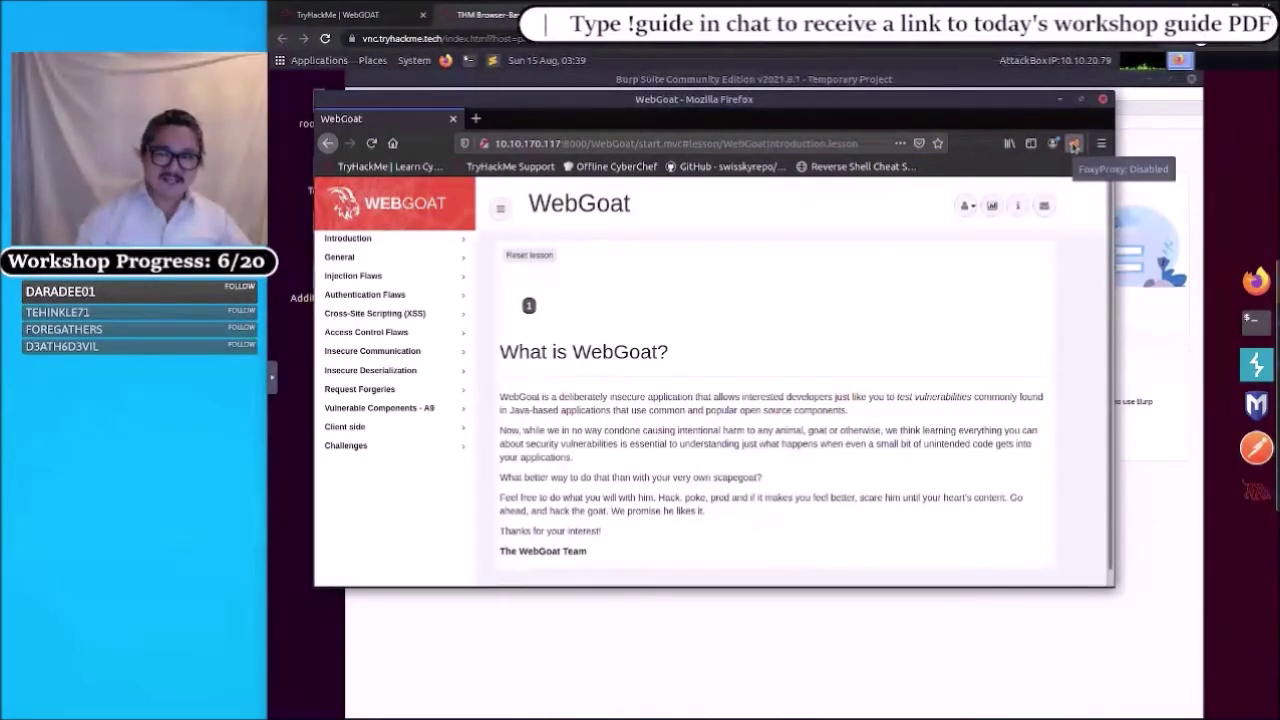
click(1073, 146)
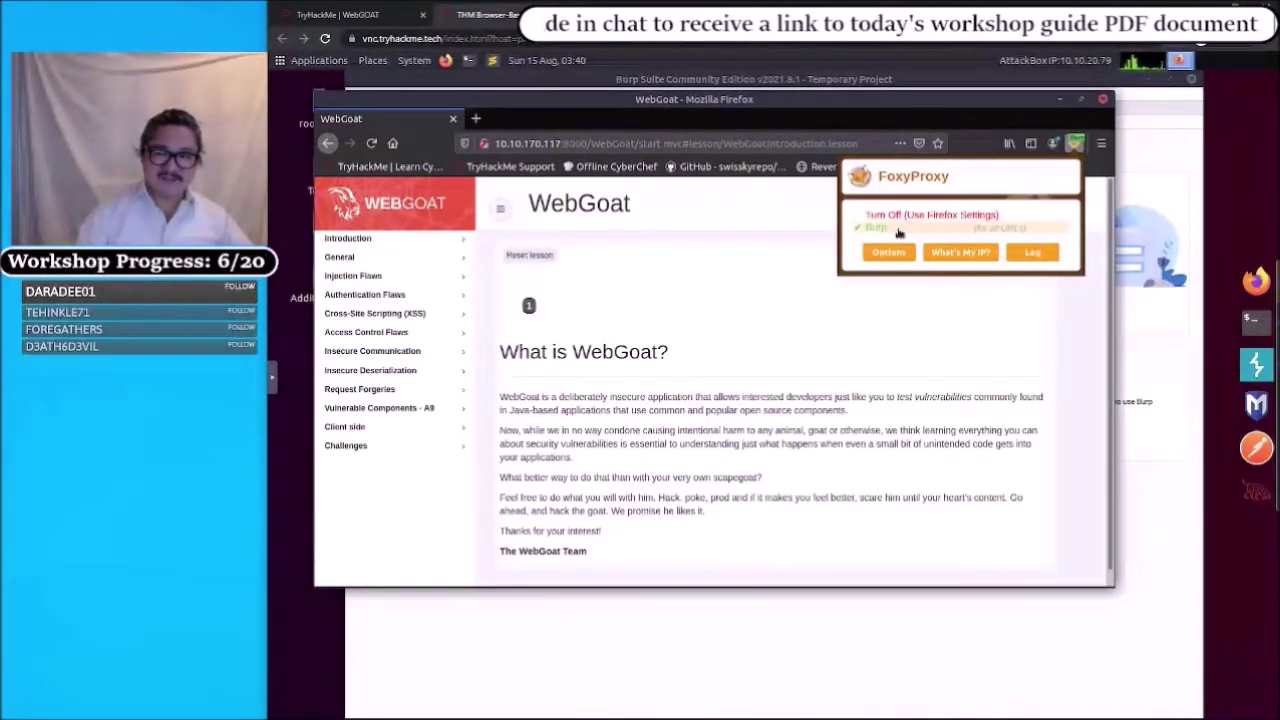
click(757, 346)
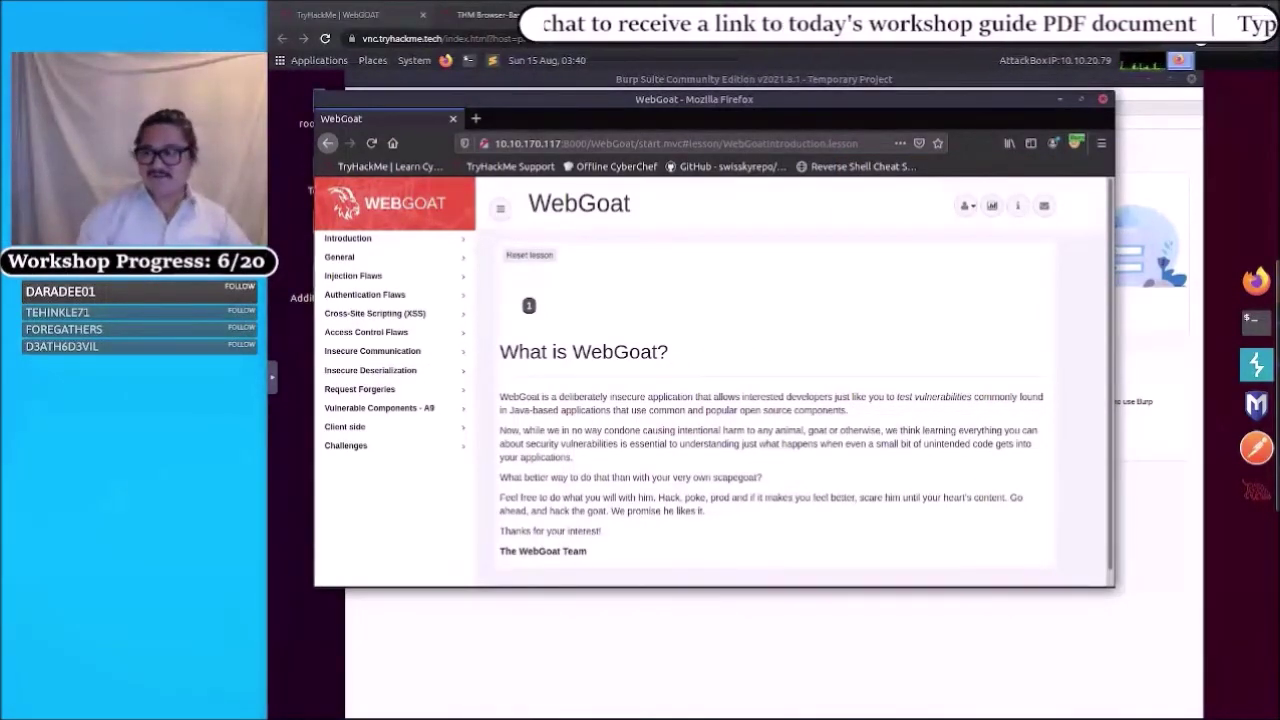
click(1074, 148)
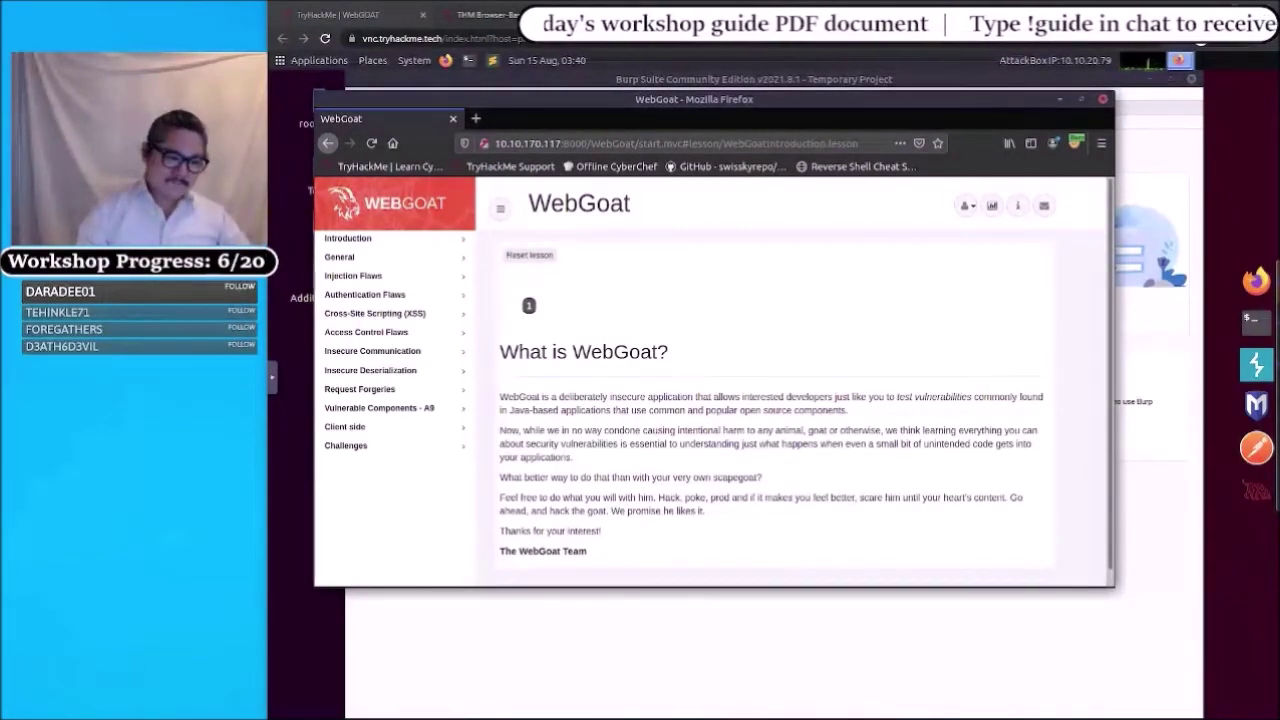
click(1077, 146)
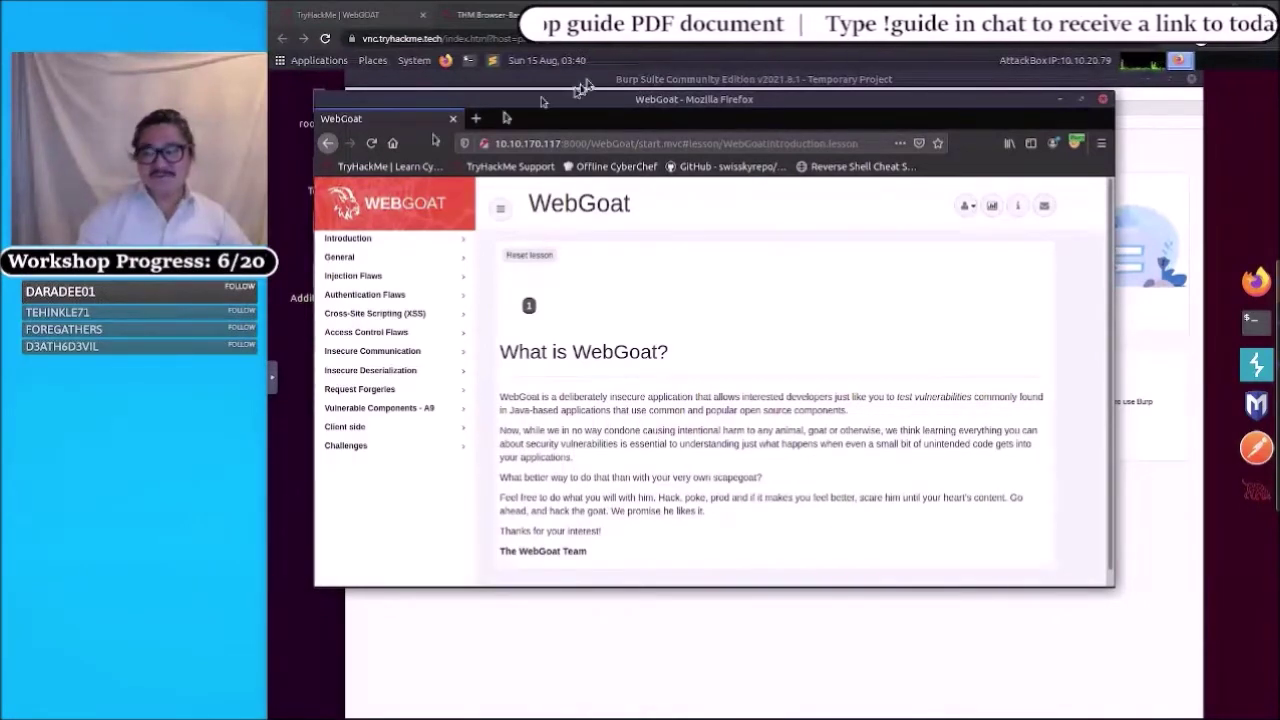
key(ctrl)
key(ctrl)
key(ctrl)
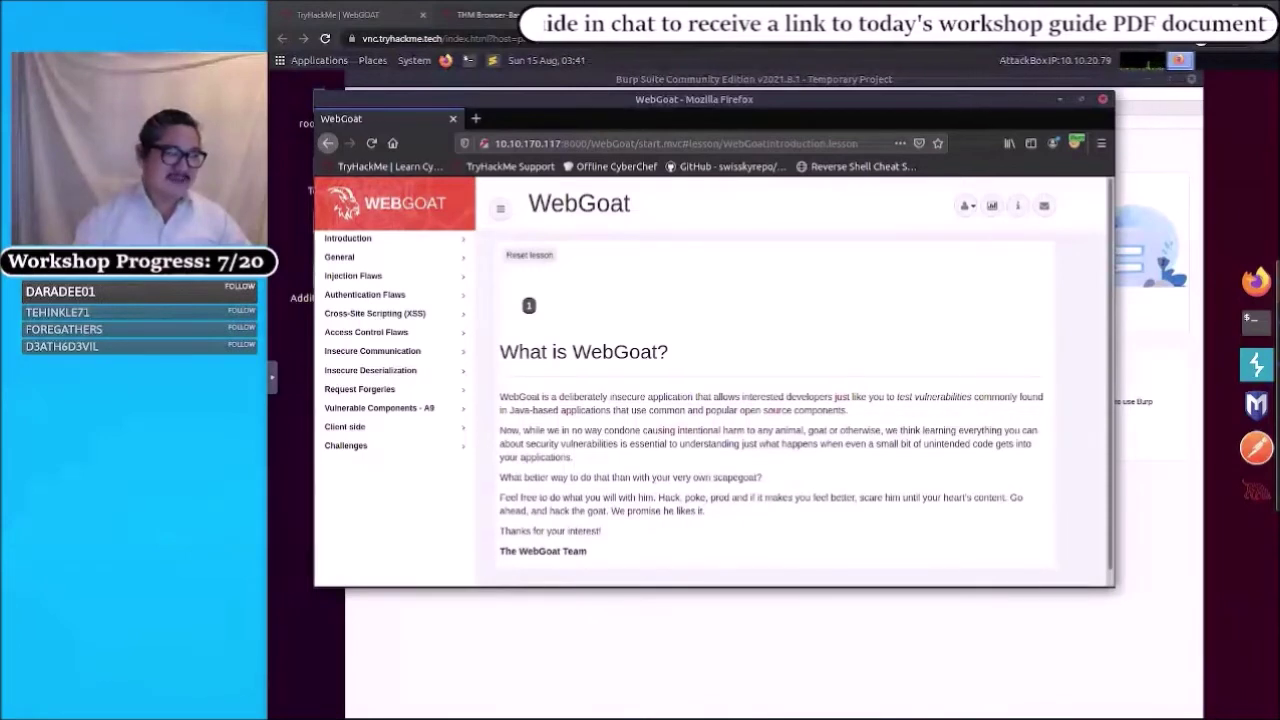
- Open the HTTP Basics lesson from the General group and read through its Concept text
click(351, 262)
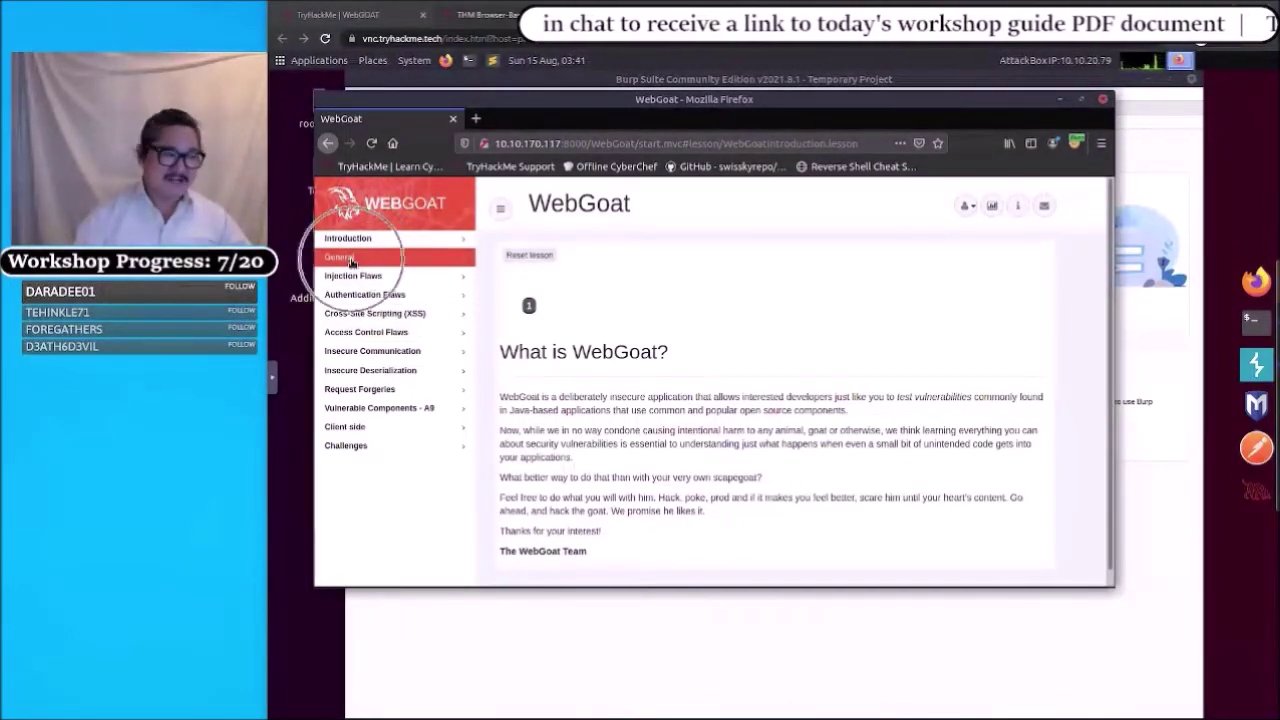
click(351, 262)
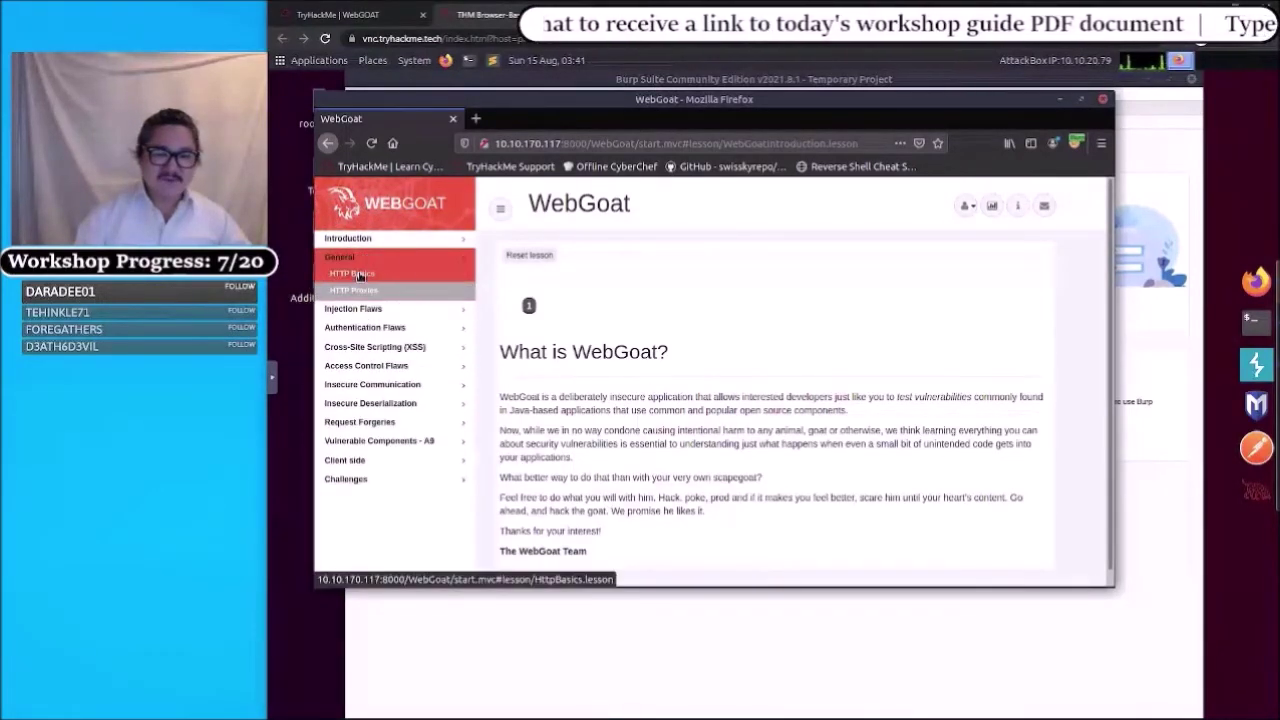
click(360, 276)
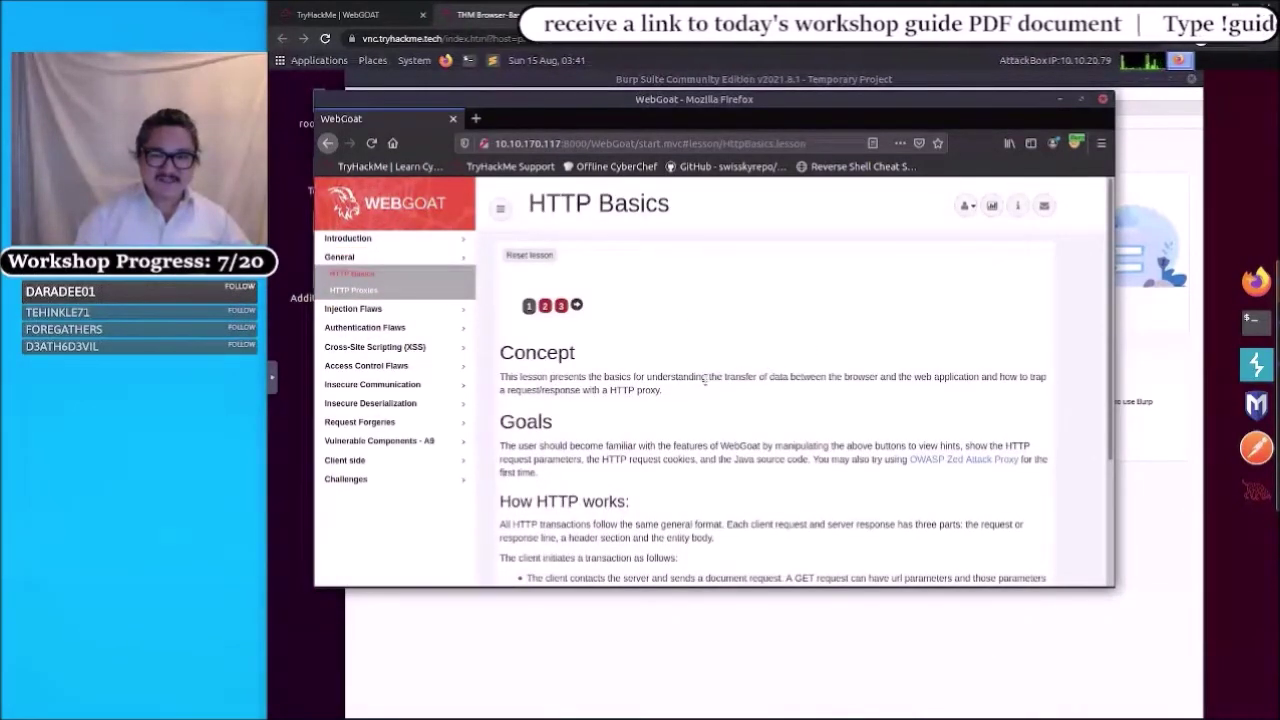
scroll(706, 380, down, 2)
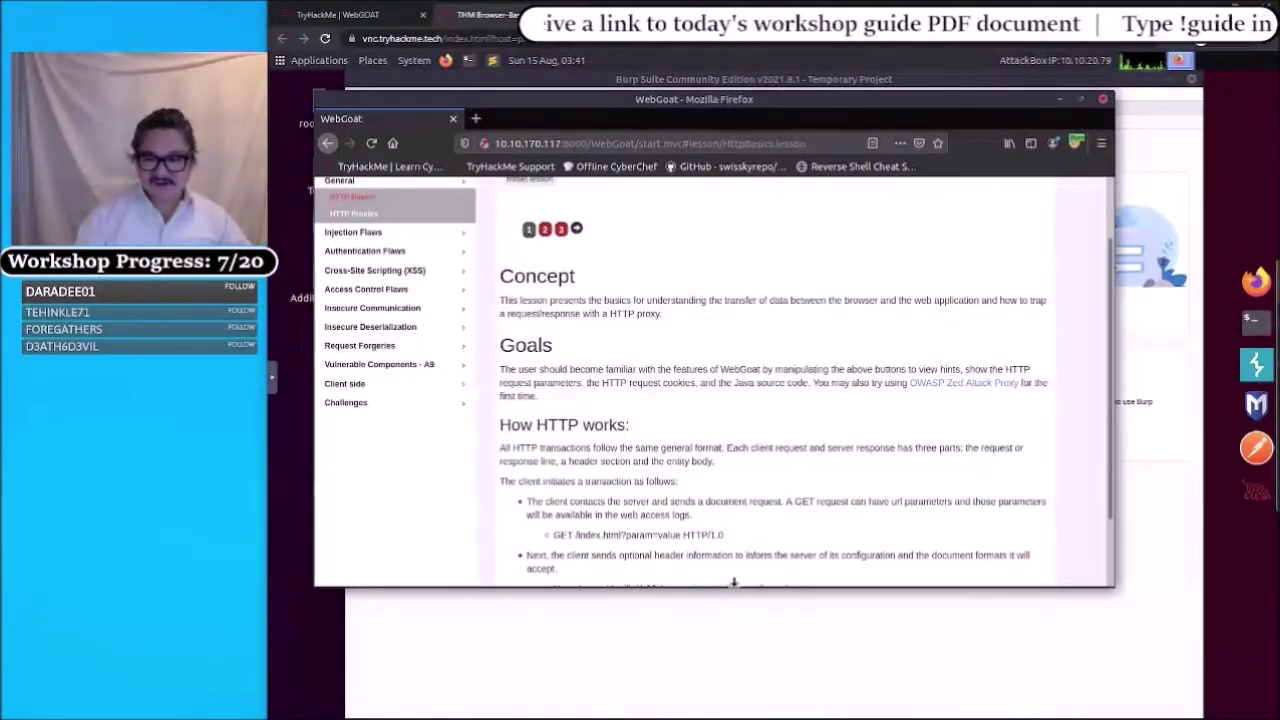
drag(734, 581, 734, 626)
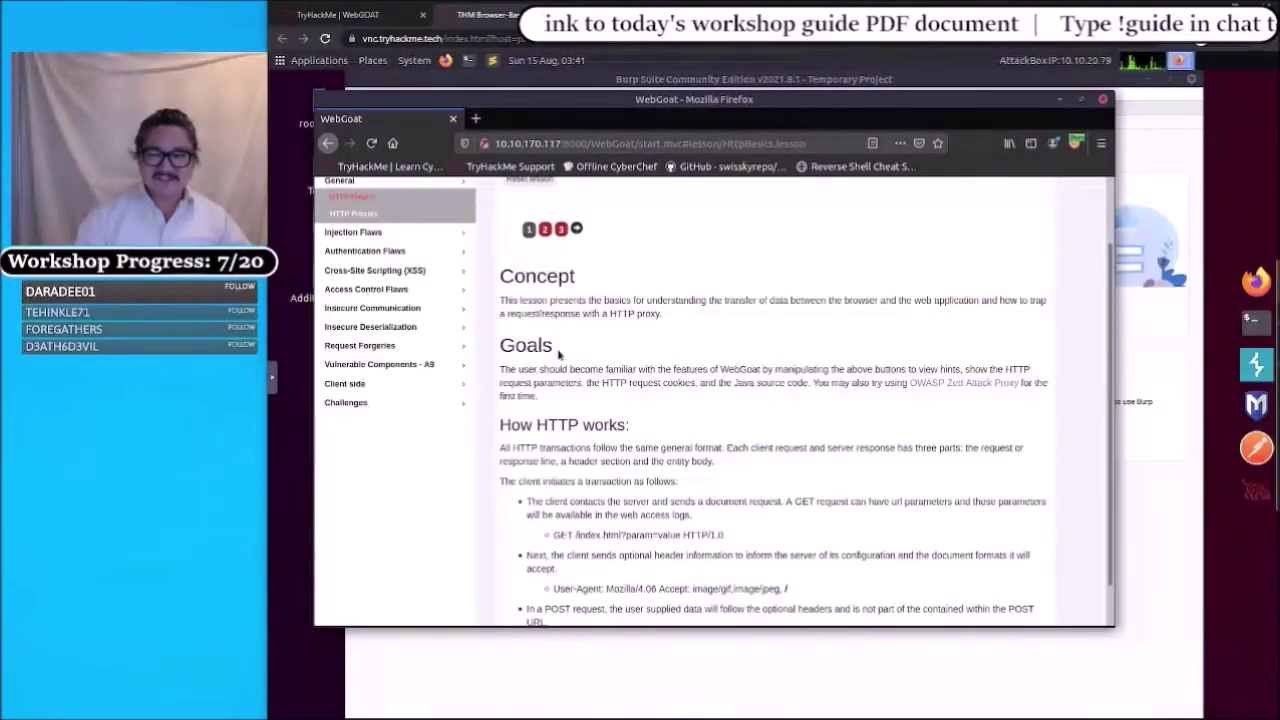
scroll(563, 363, down, 1)
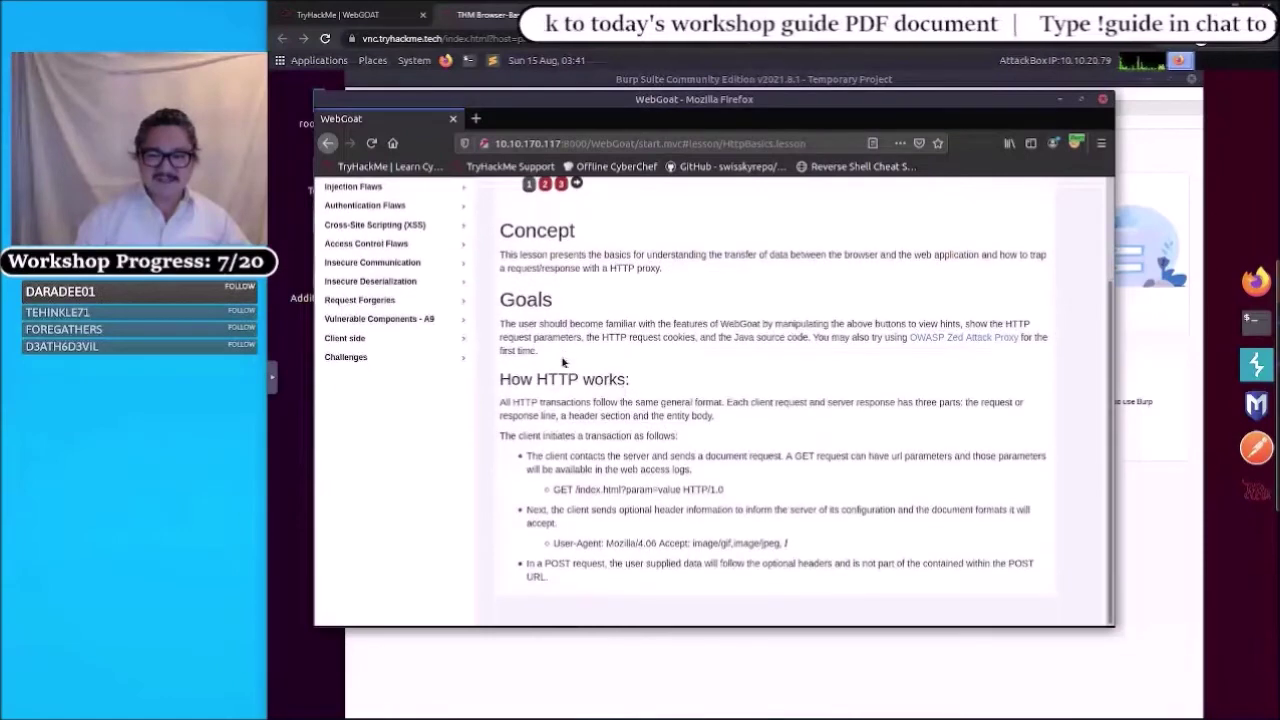
scroll(563, 363, up, 3)
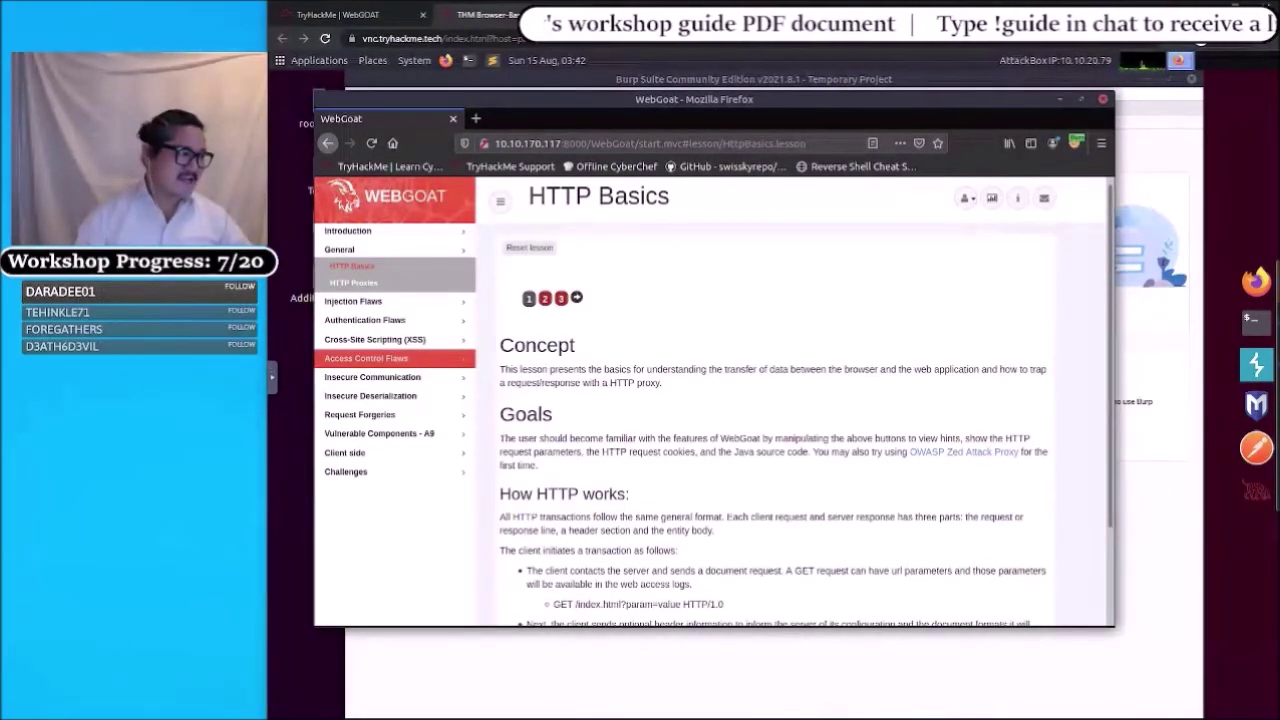
- Go to the lesson's second page with the Try It! name form
click(546, 310)
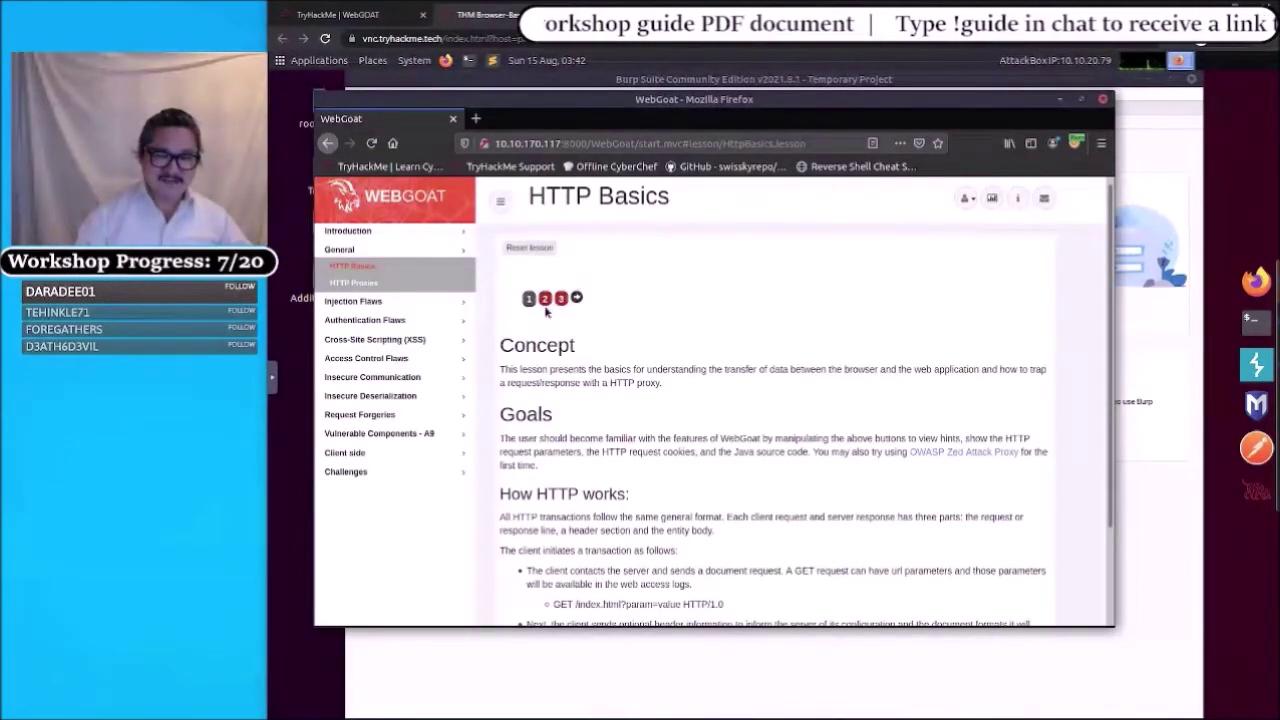
click(546, 312)
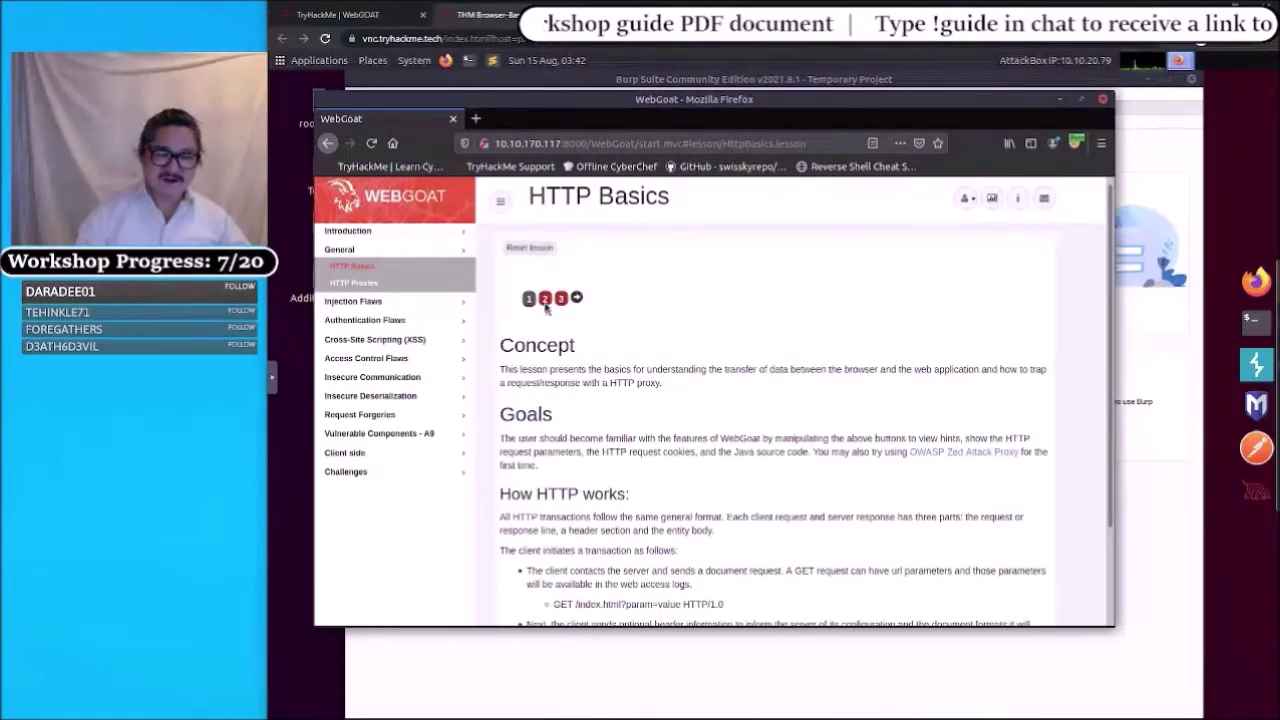
click(545, 302)
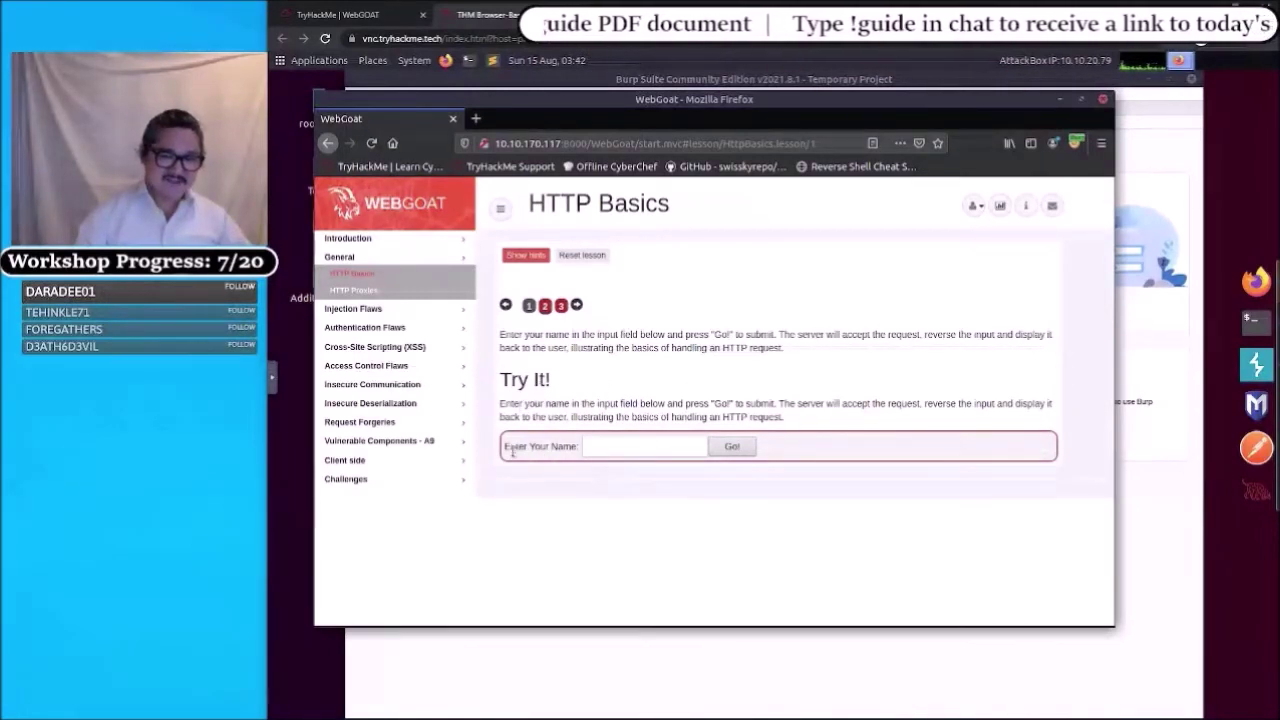
- Submit a name in the 'Enter Your Name' field so the server returns it reversed
click(593, 448)
click(606, 451)
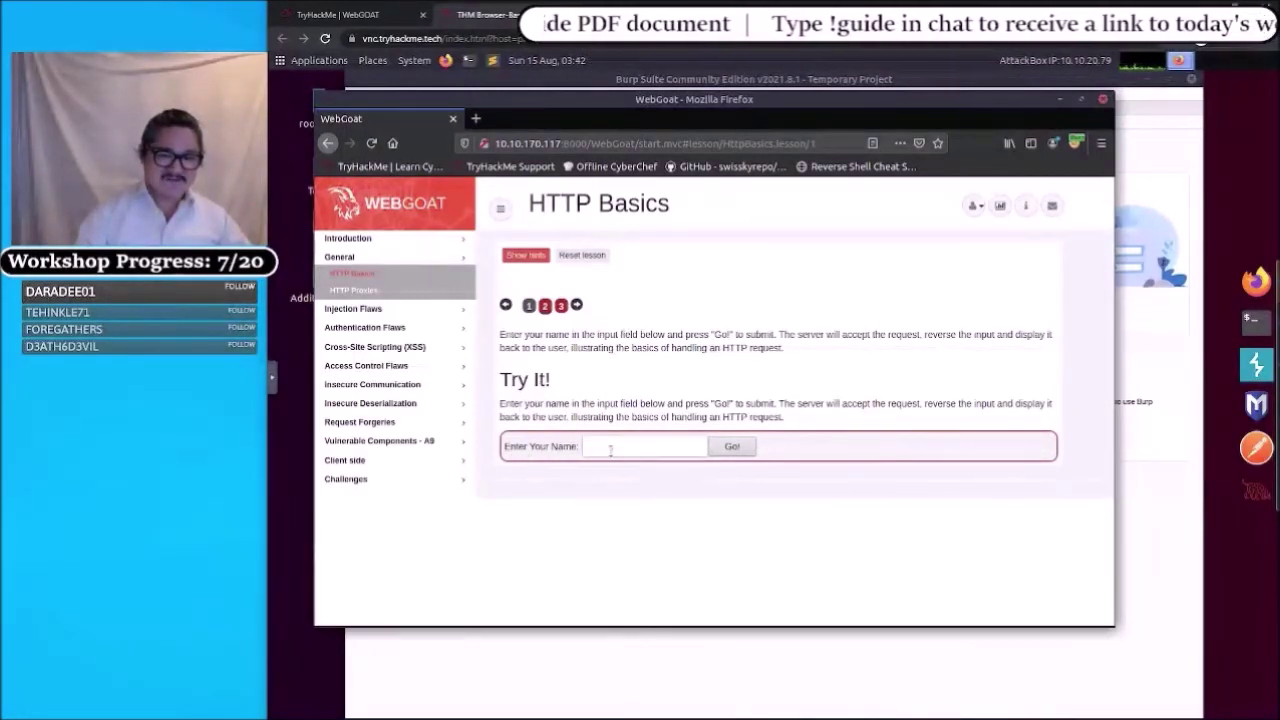
click(608, 451)
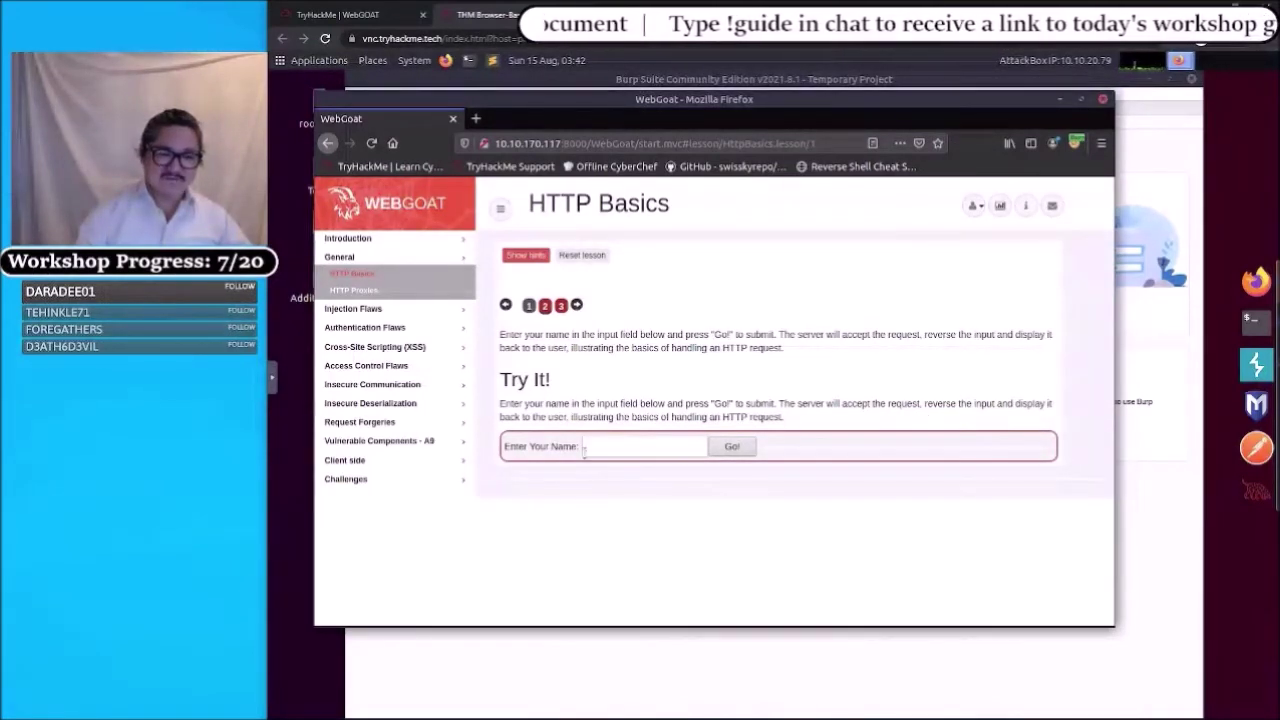
click(598, 447)
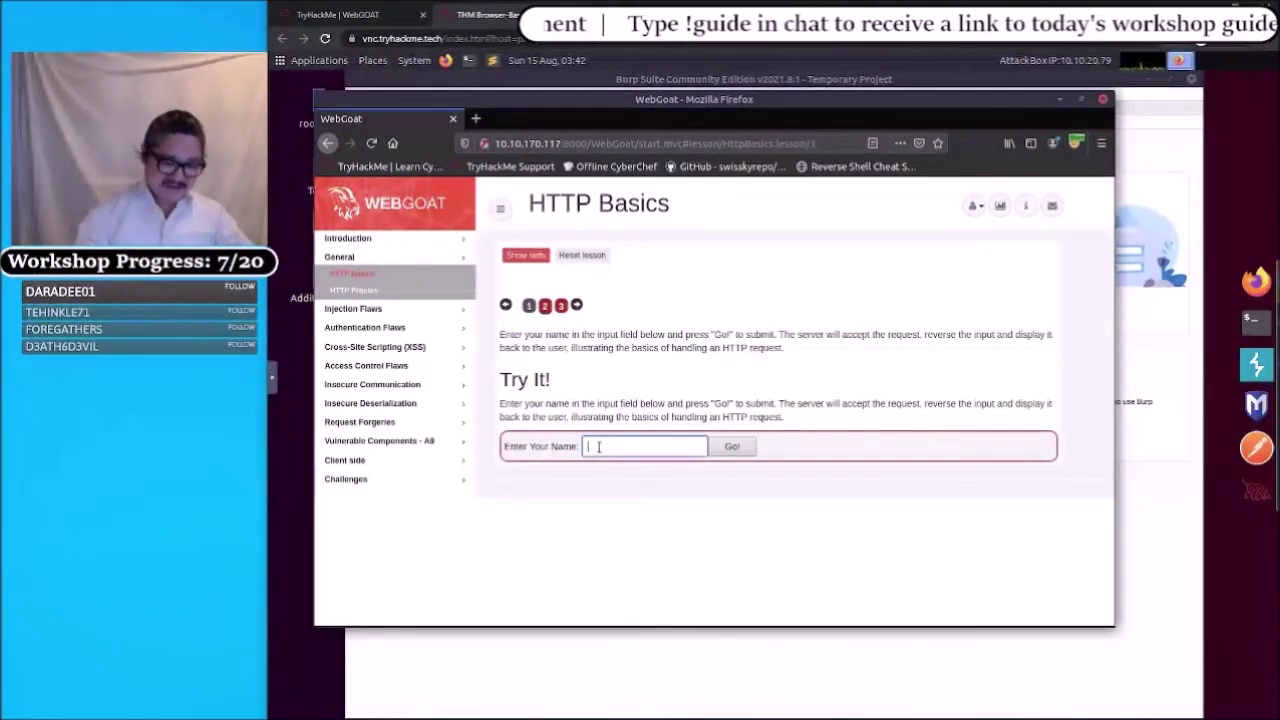
text(kevin)
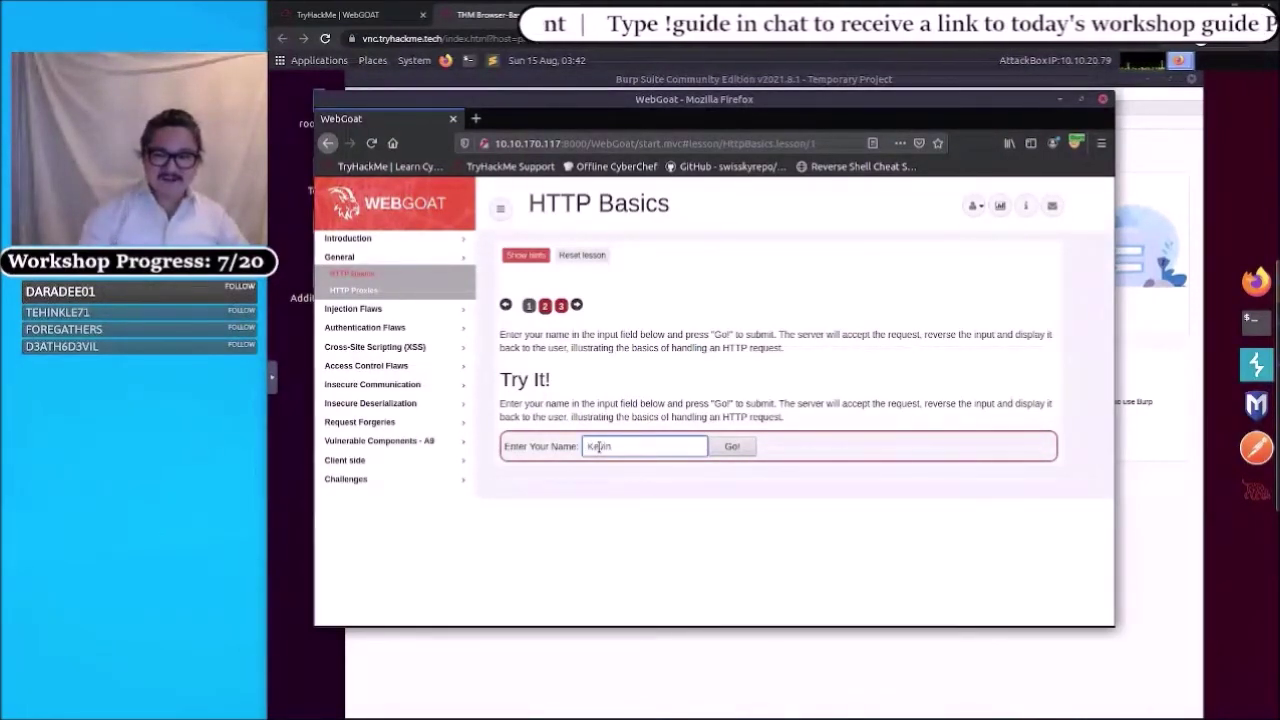
click(731, 448)
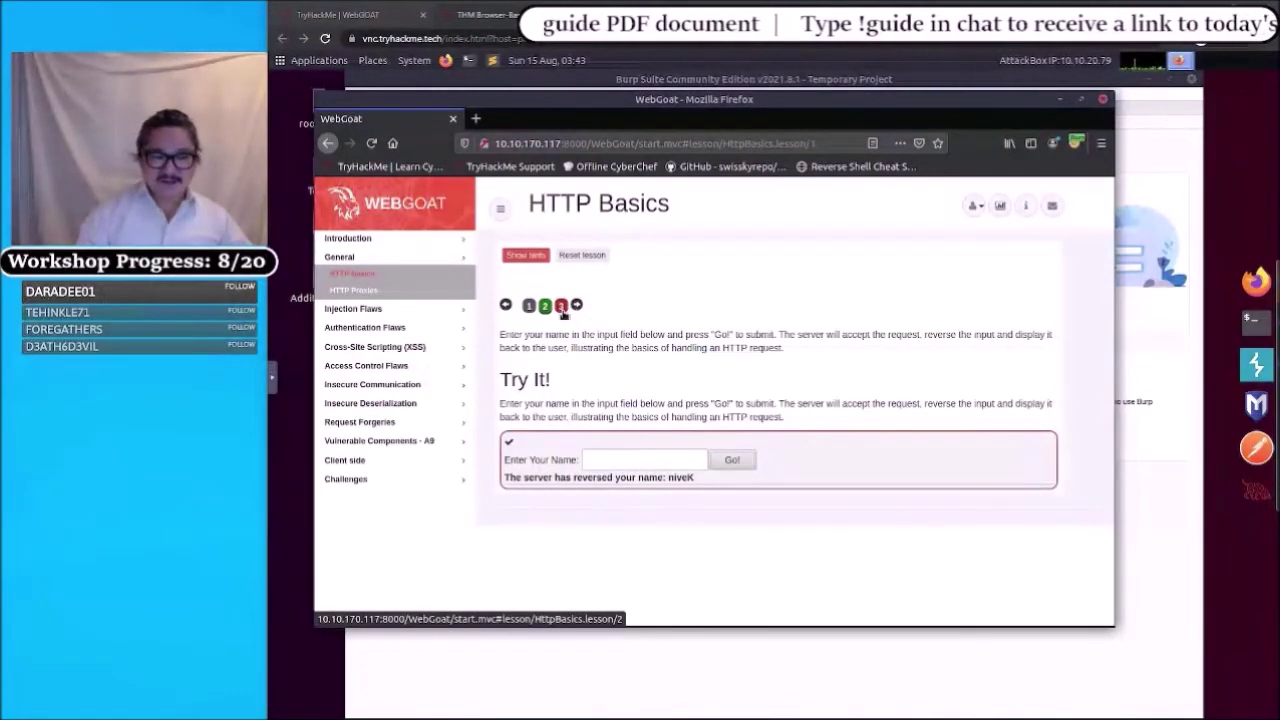
- On the quiz page, submit 'test' as the POST-or-GET answer
click(561, 306)
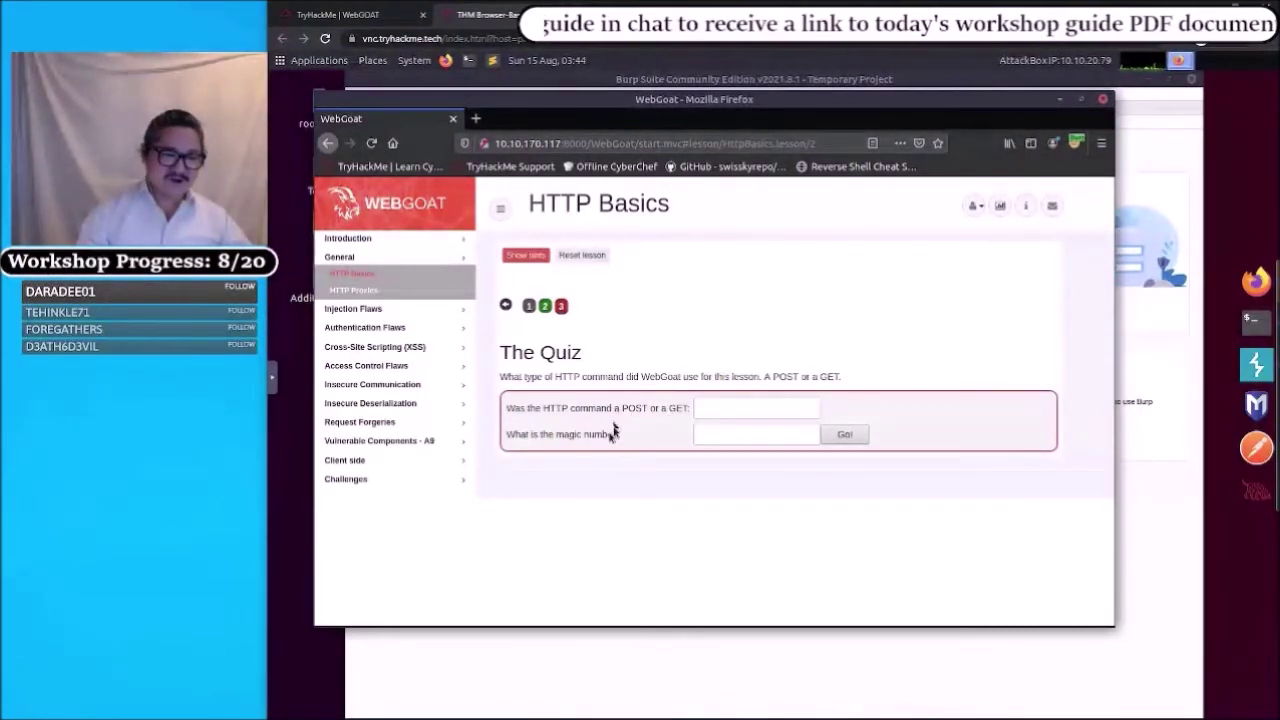
click(719, 409)
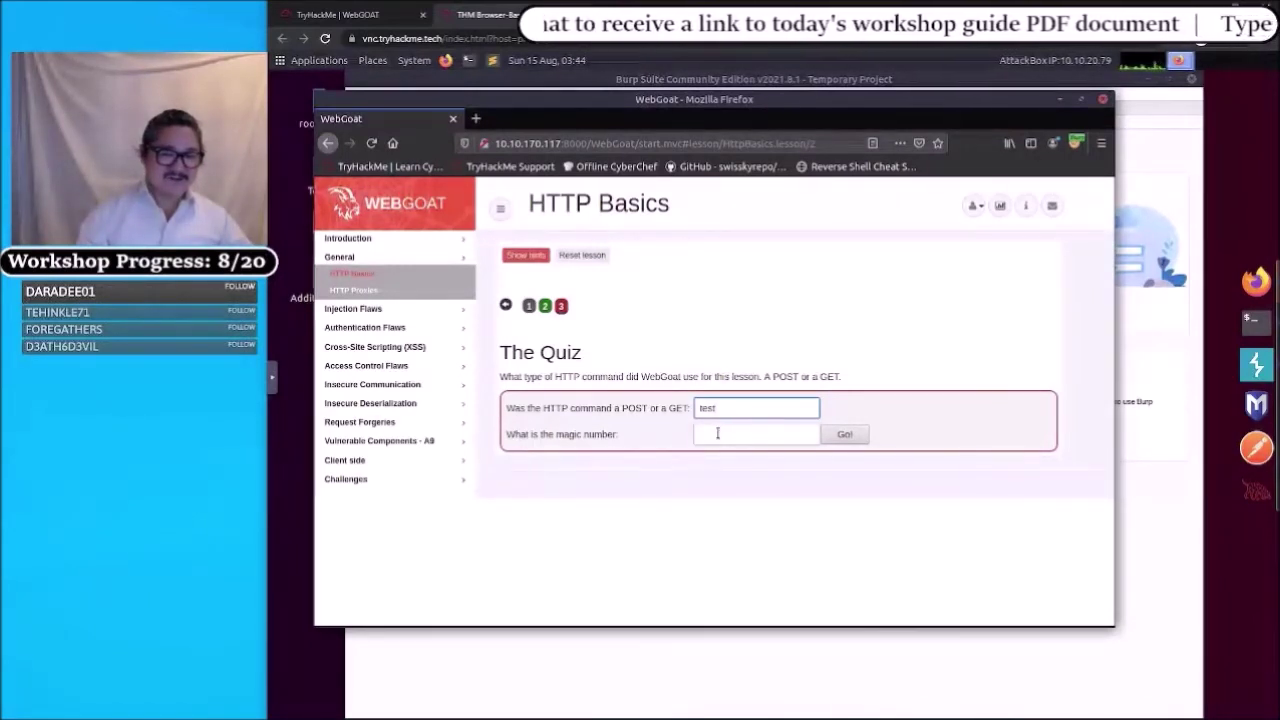
click(717, 433)
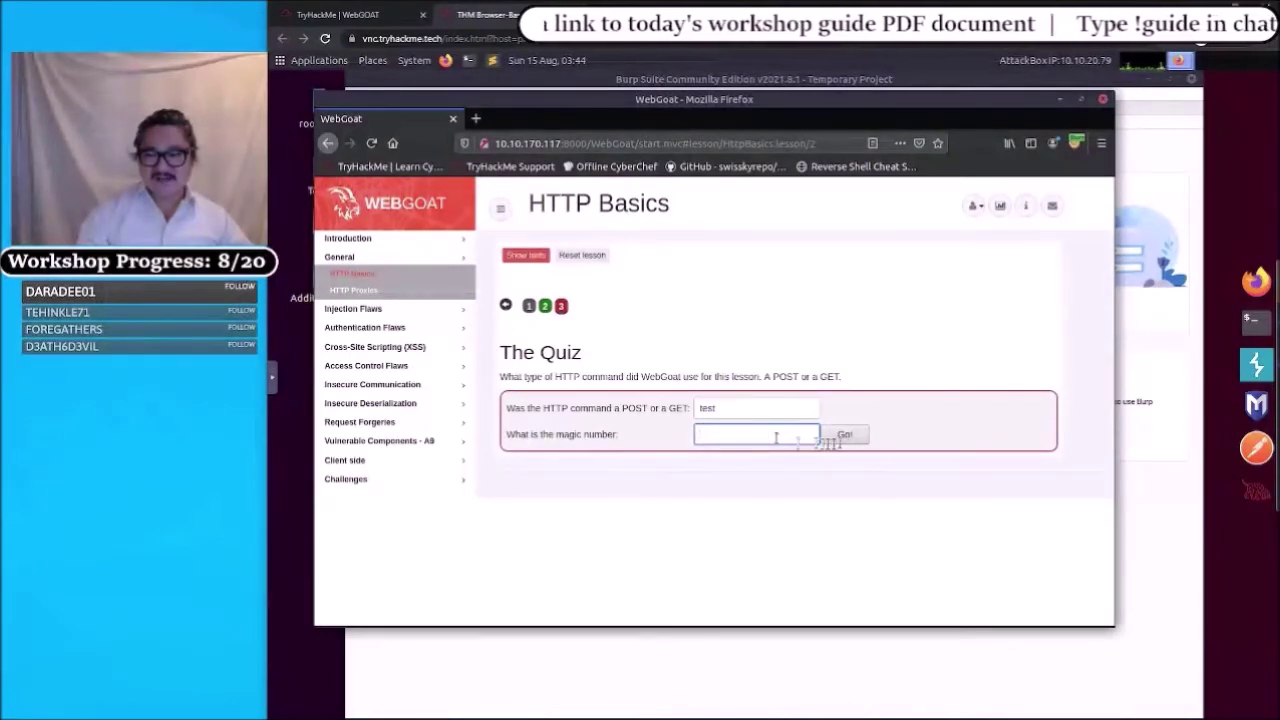
click(844, 436)
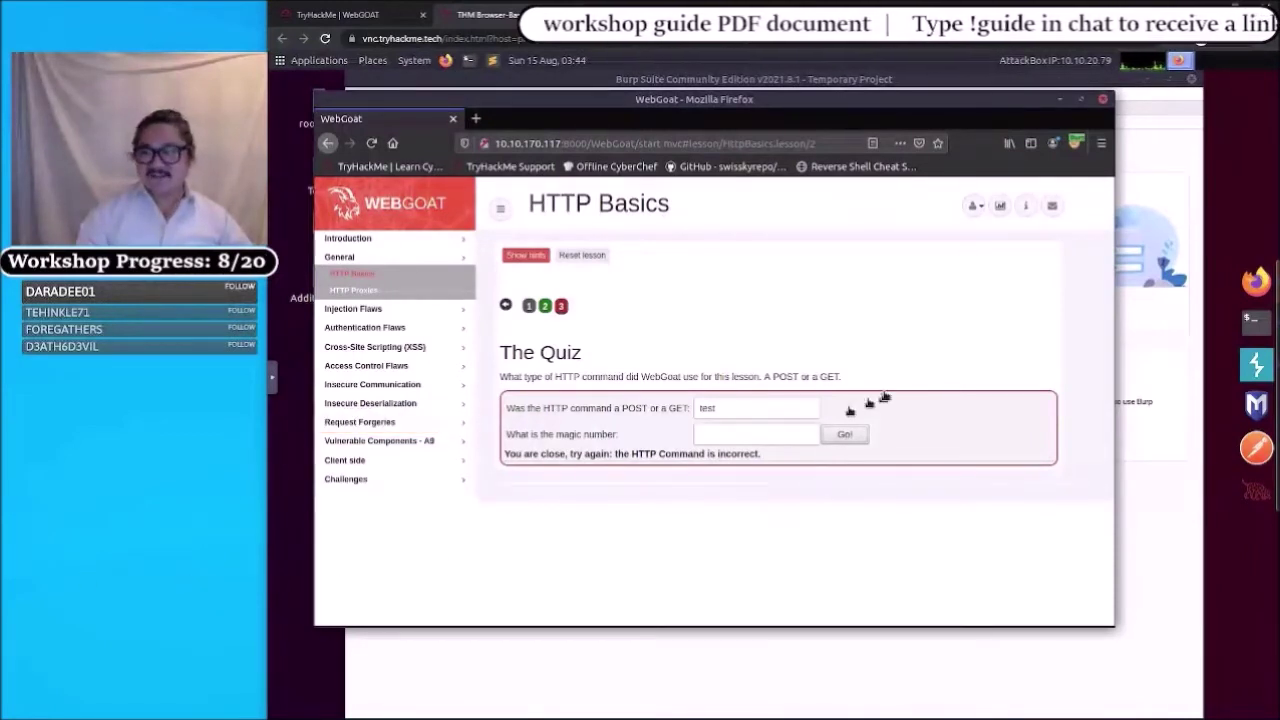
- Switch to Burp Suite and show the 15 captured requests in Proxy > HTTP history
click(1252, 368)
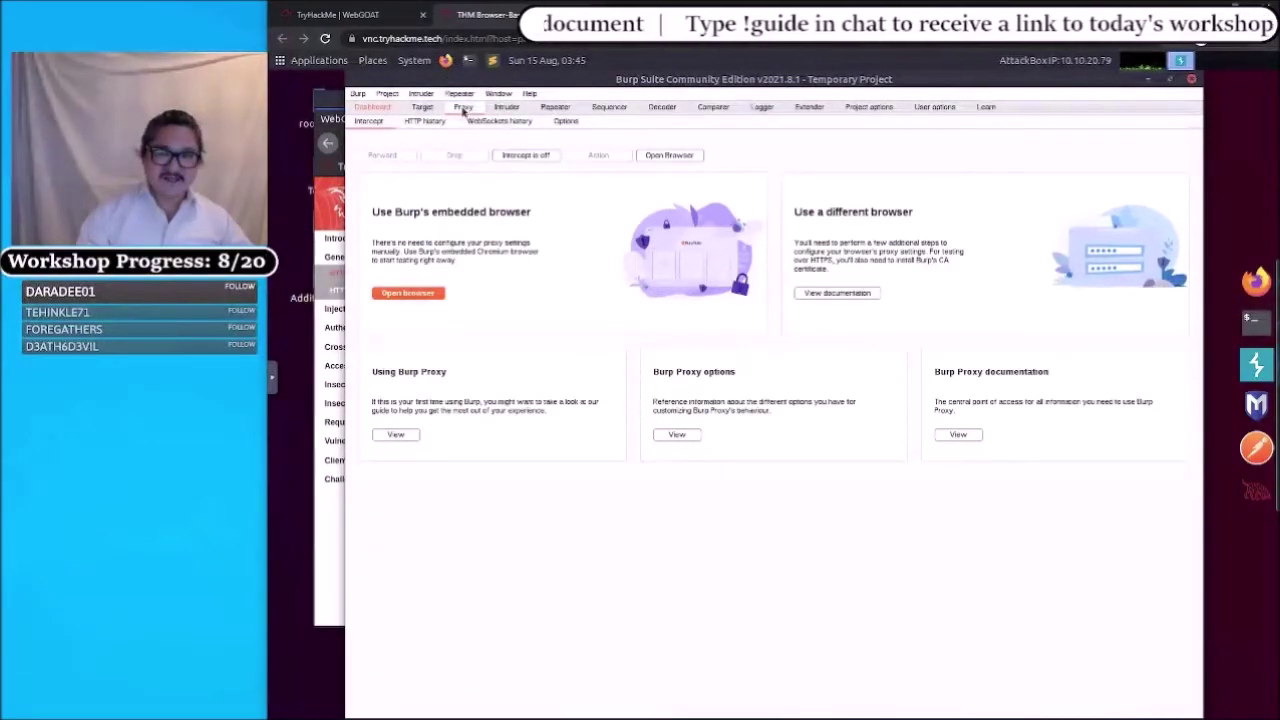
click(418, 124)
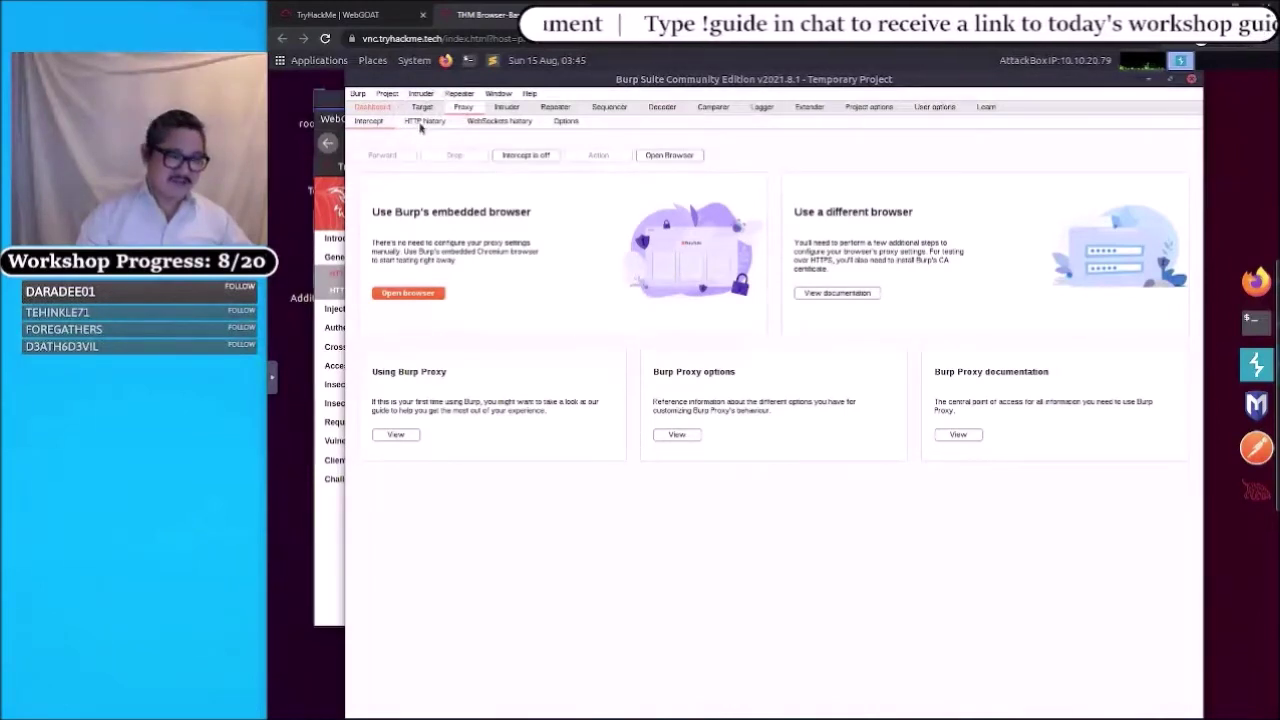
click(420, 124)
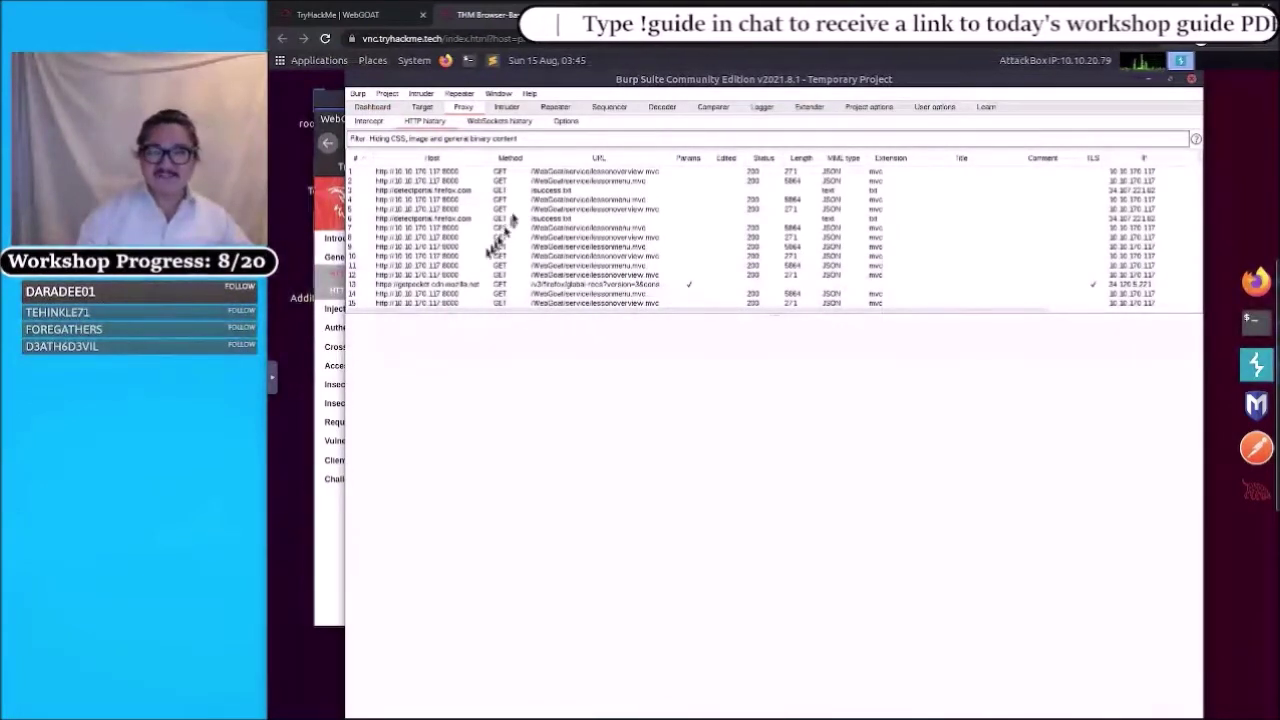
- Sort the history by Method and inspect the POST /WebGoat/HttpBasics/attack2 request carrying answer=test
click(504, 159)
click(504, 160)
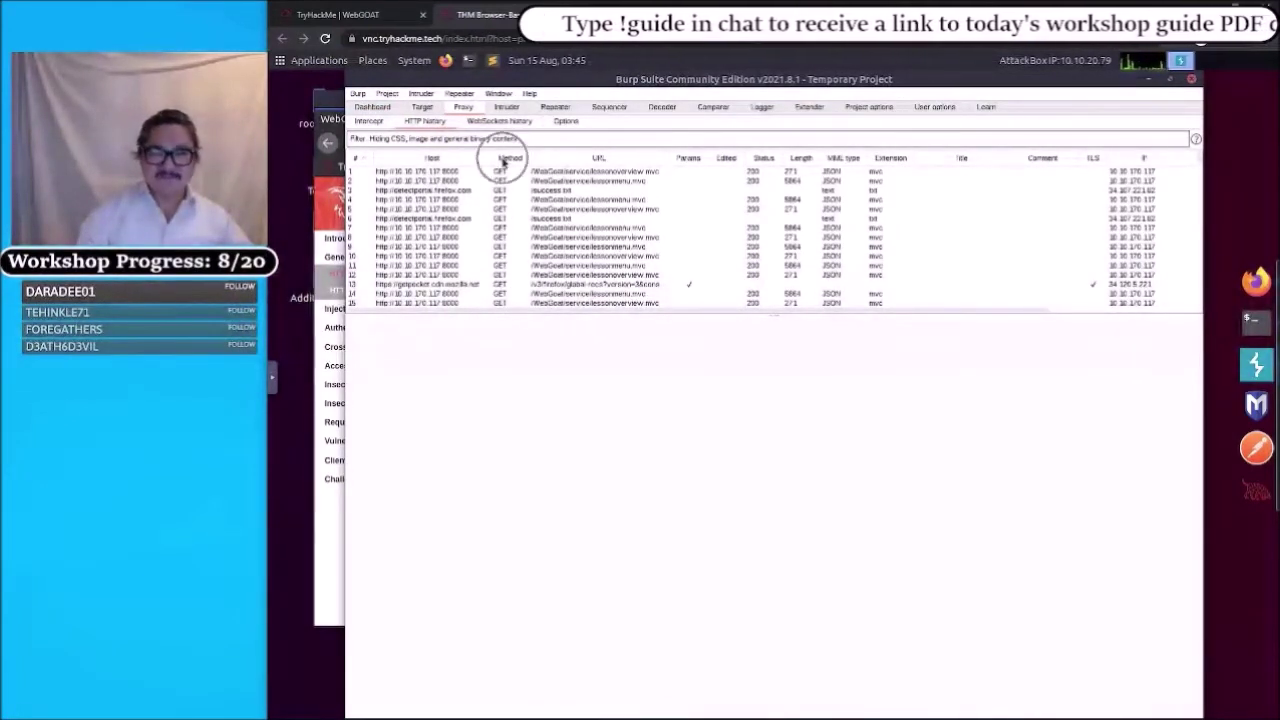
click(504, 160)
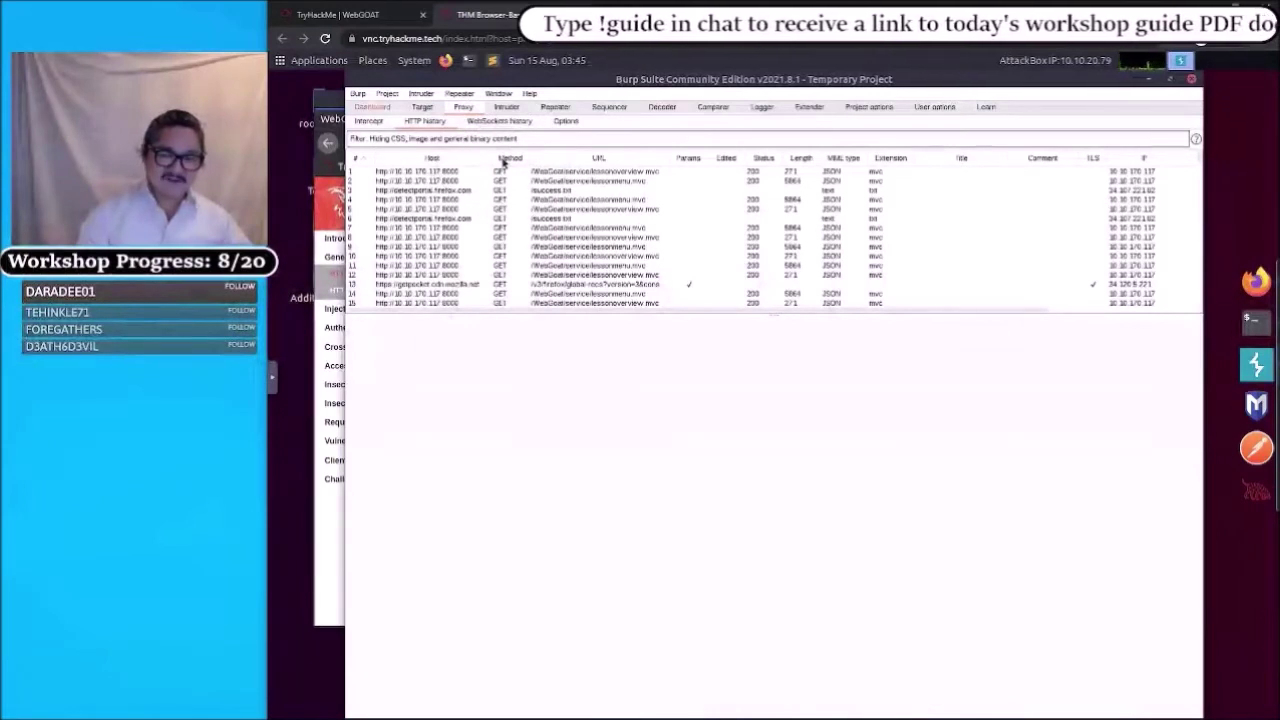
click(504, 160)
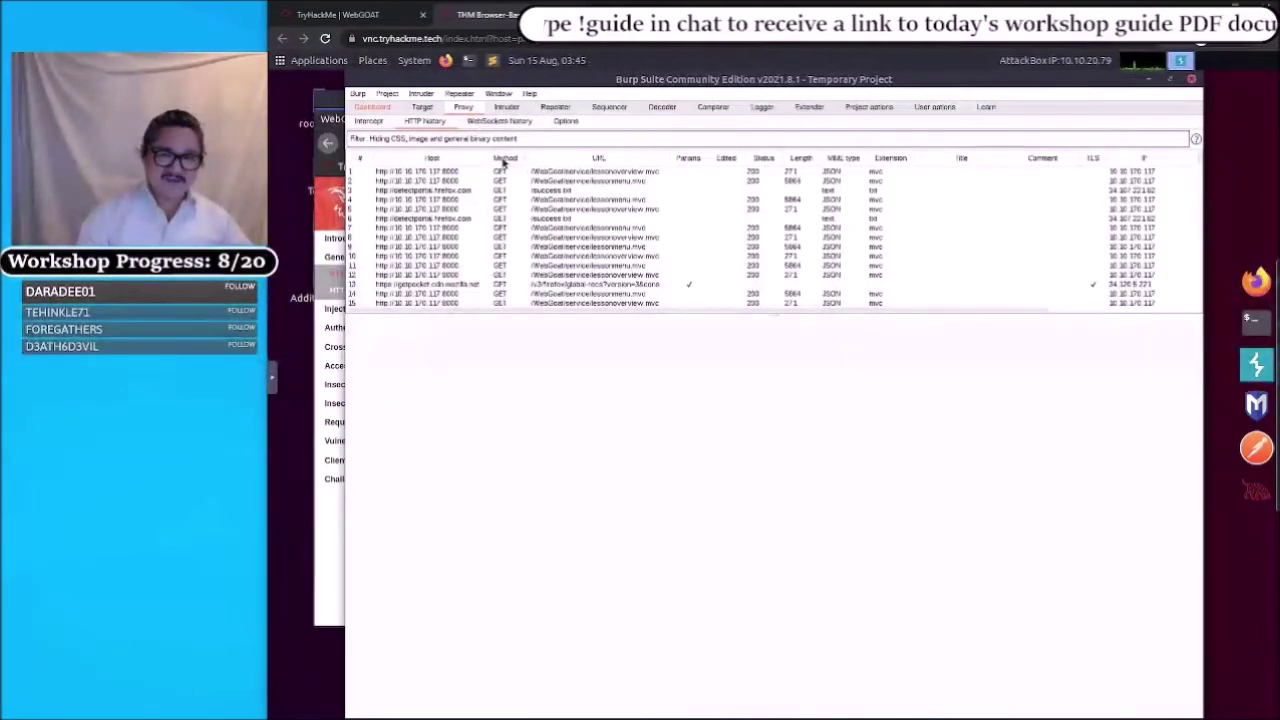
click(504, 160)
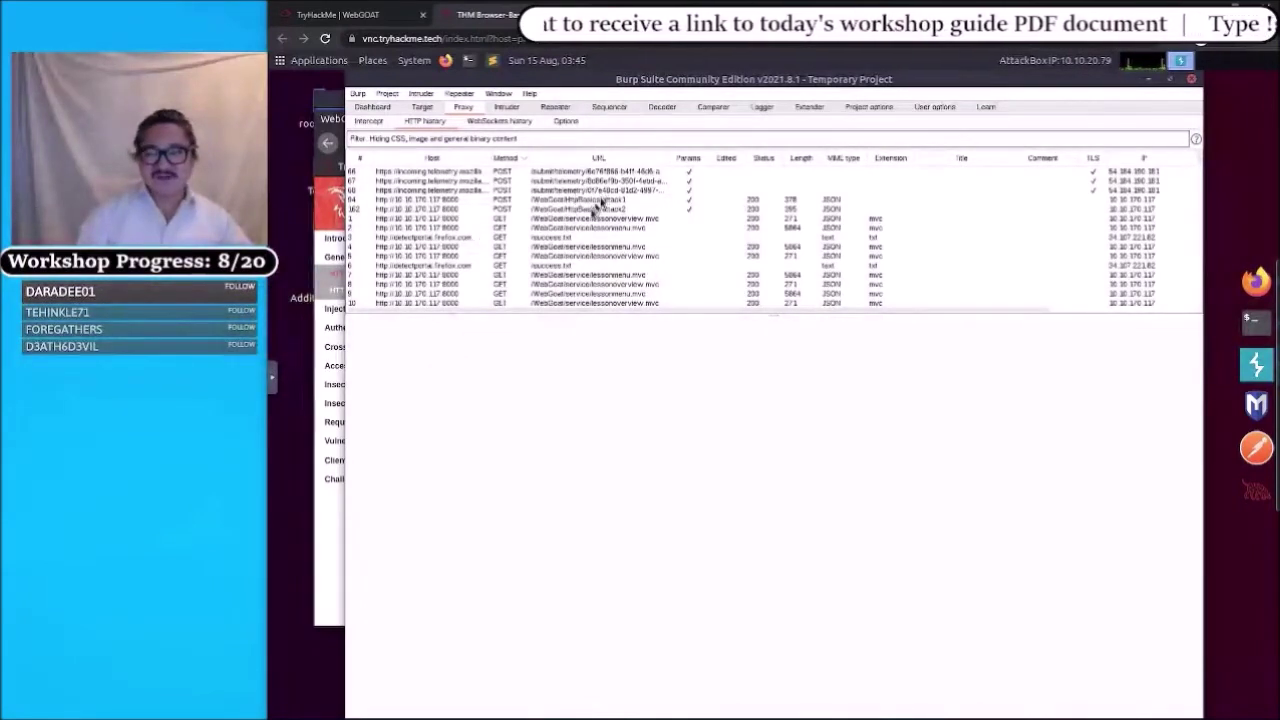
click(592, 209)
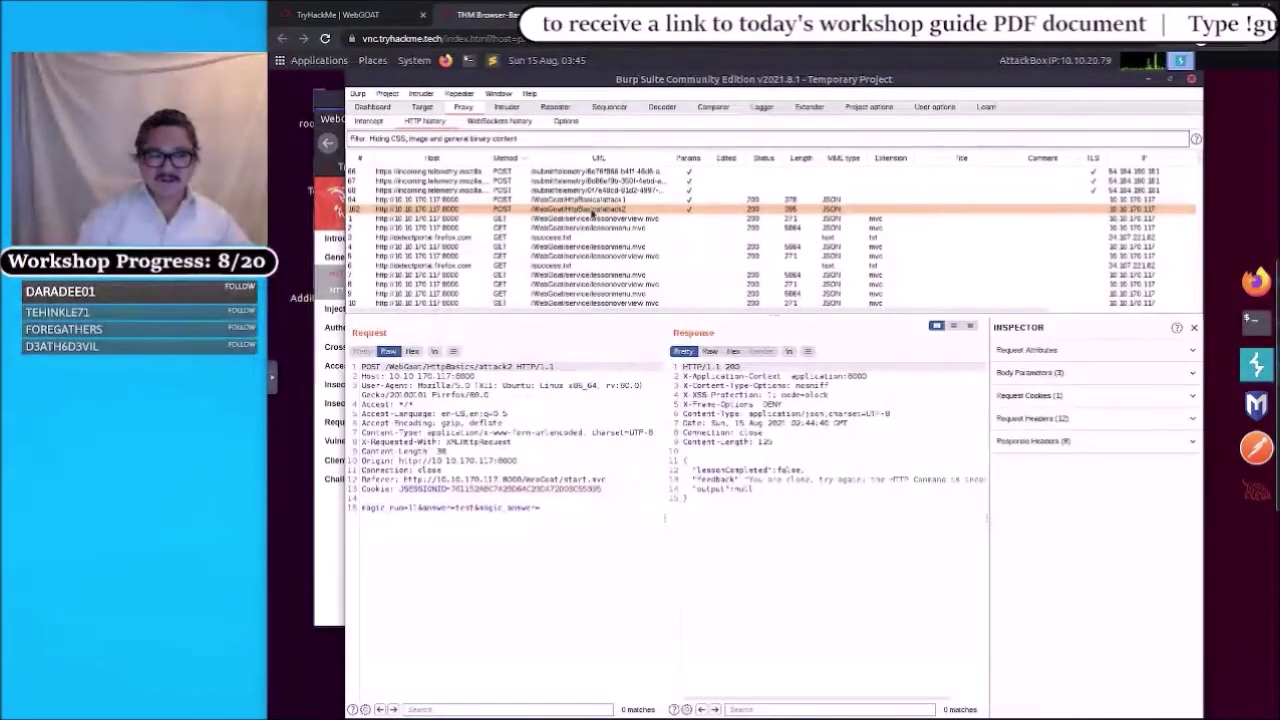
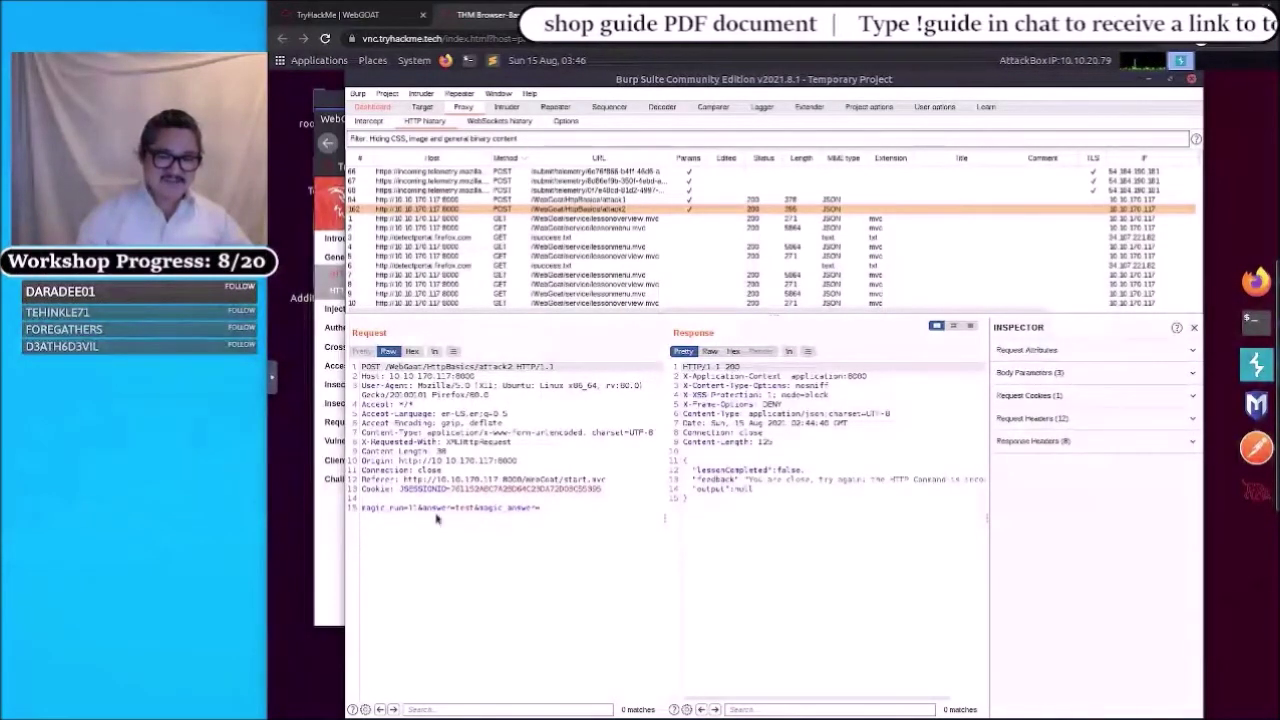
click(464, 518)
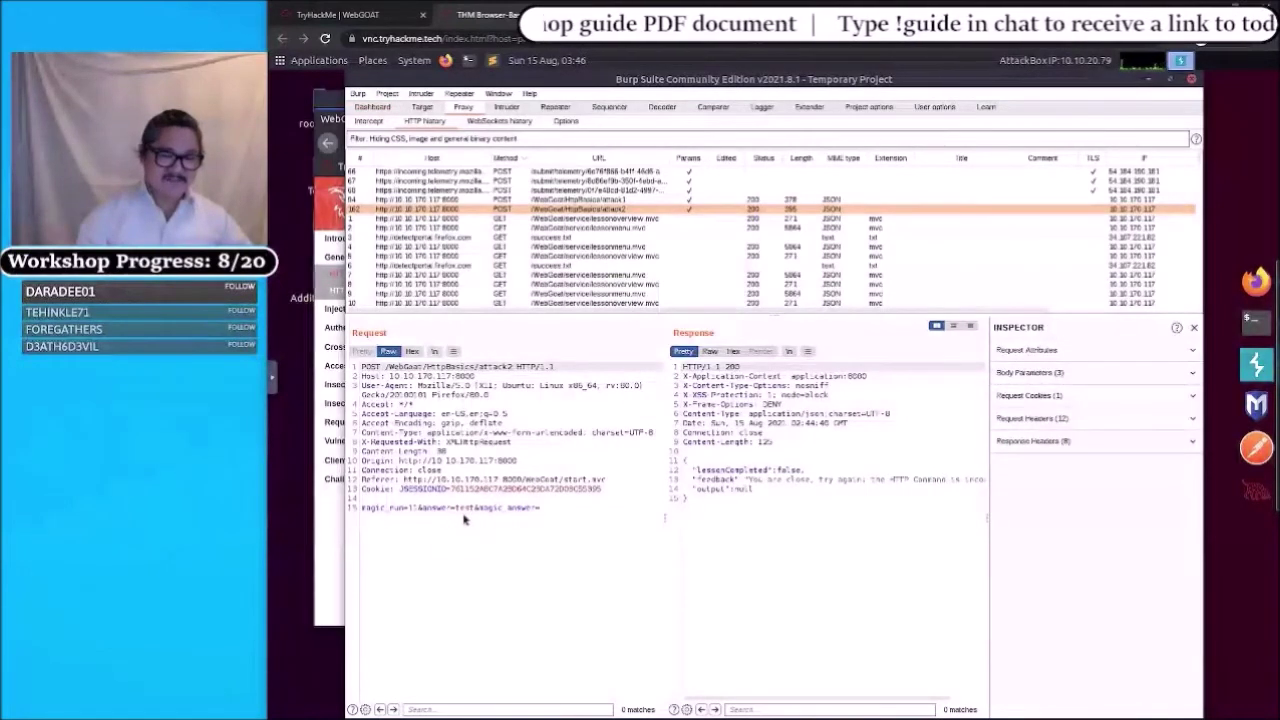
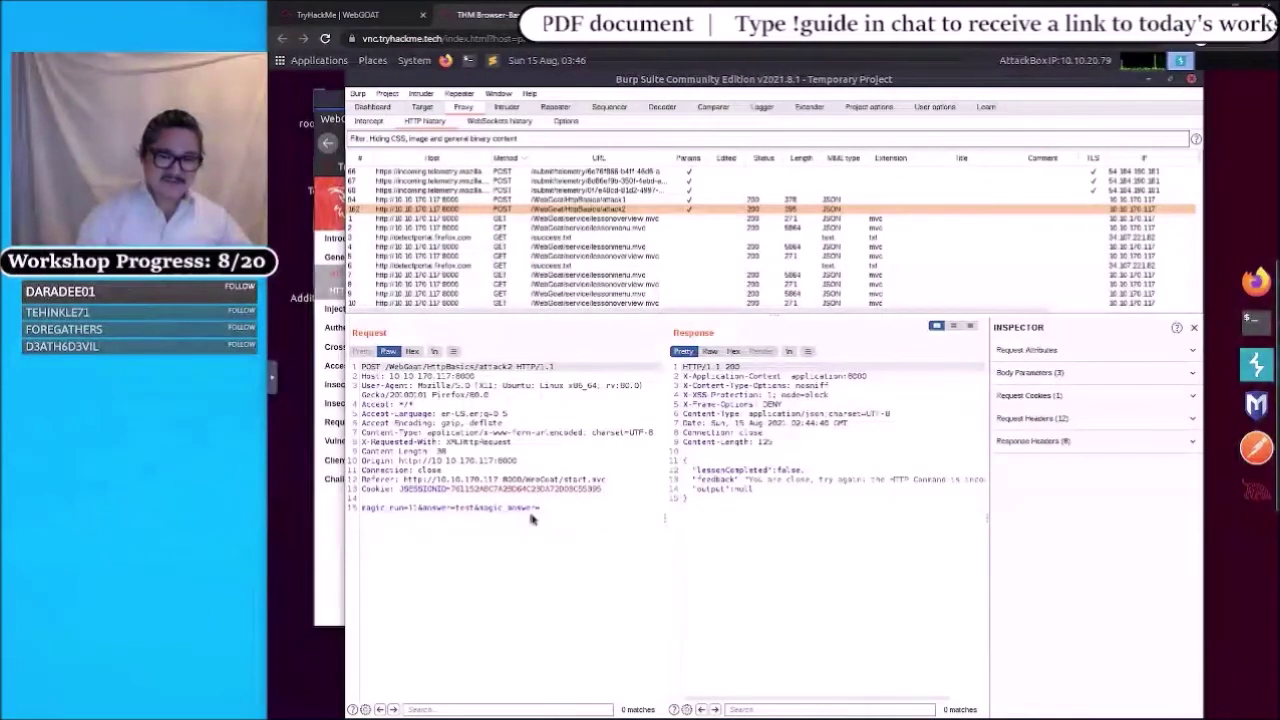
click(543, 515)
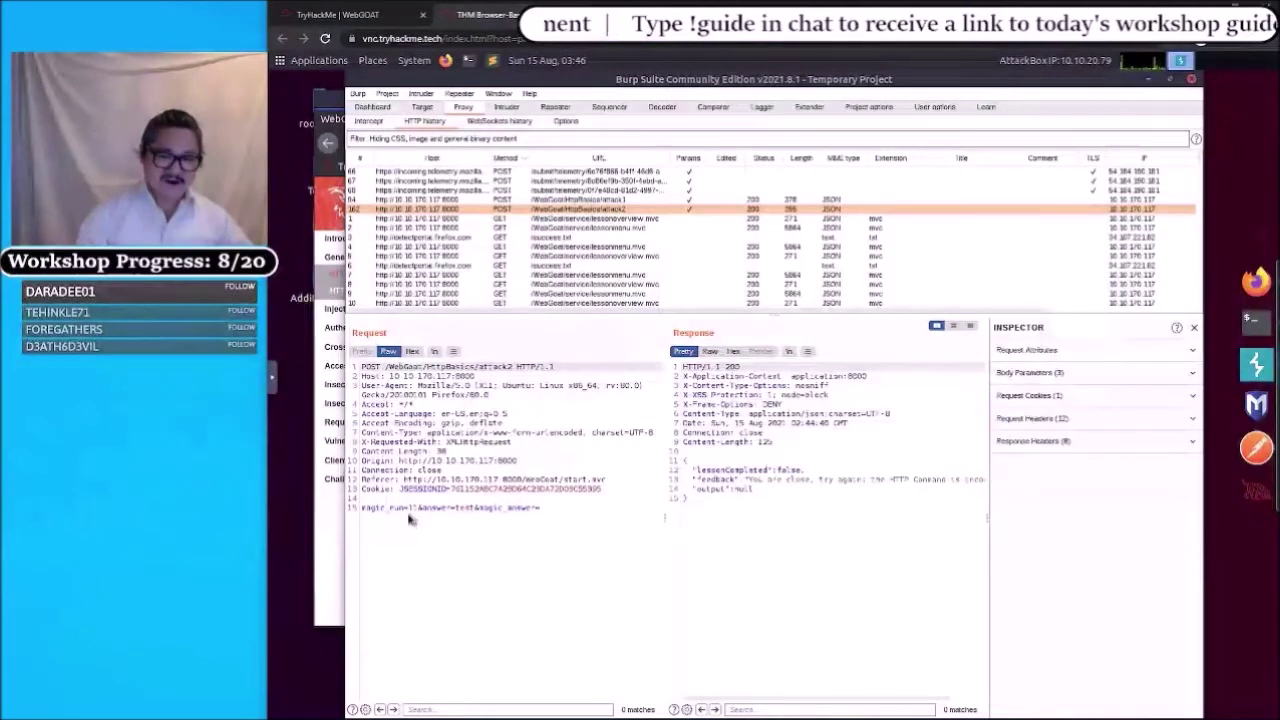
click(408, 518)
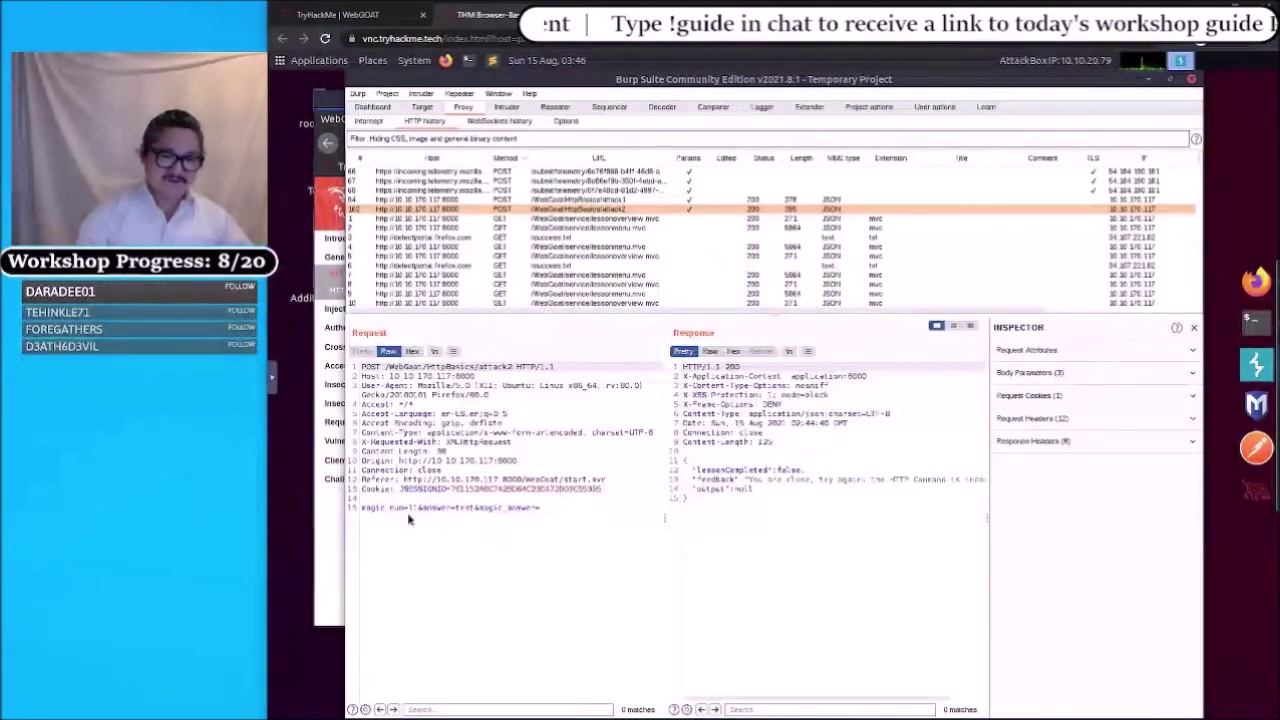
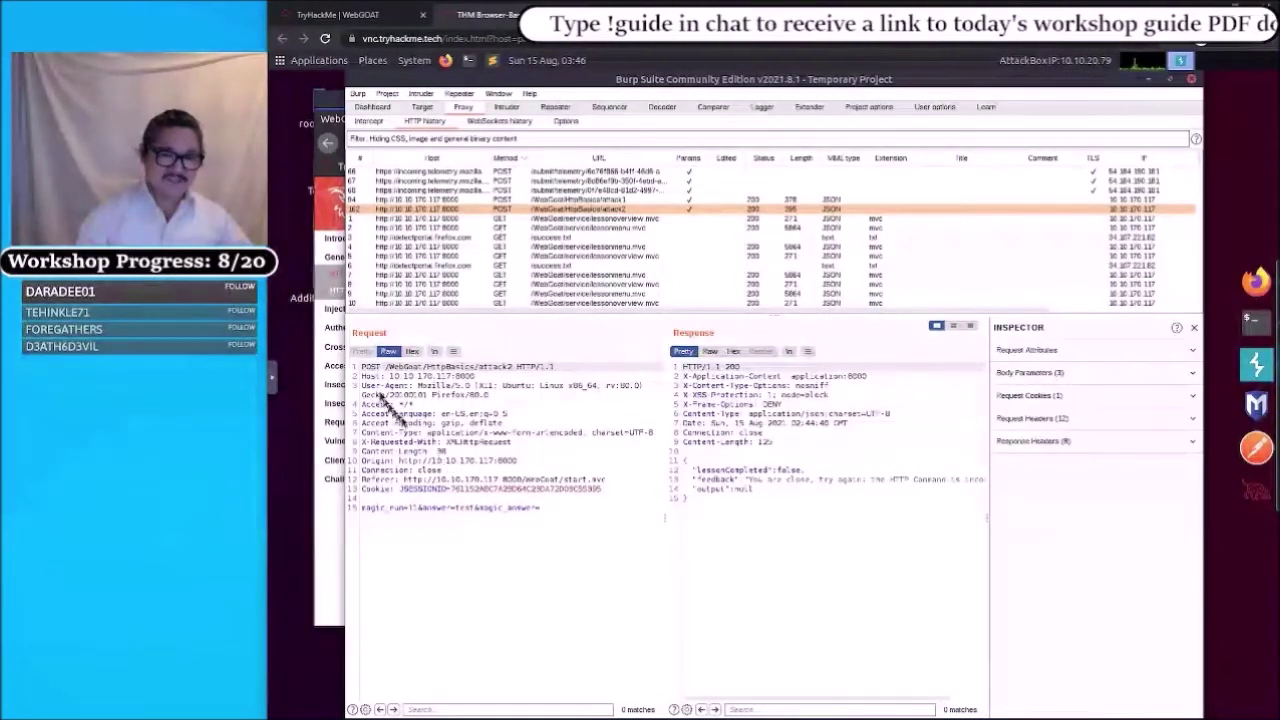
click(373, 377)
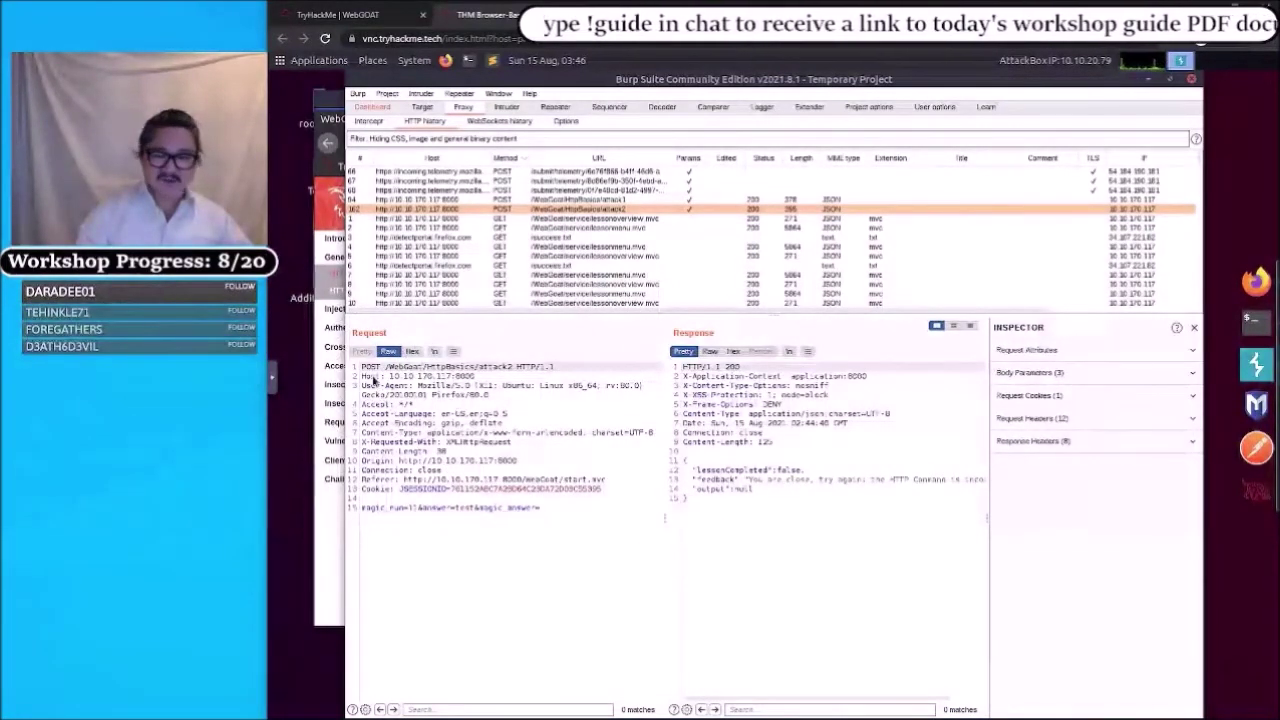
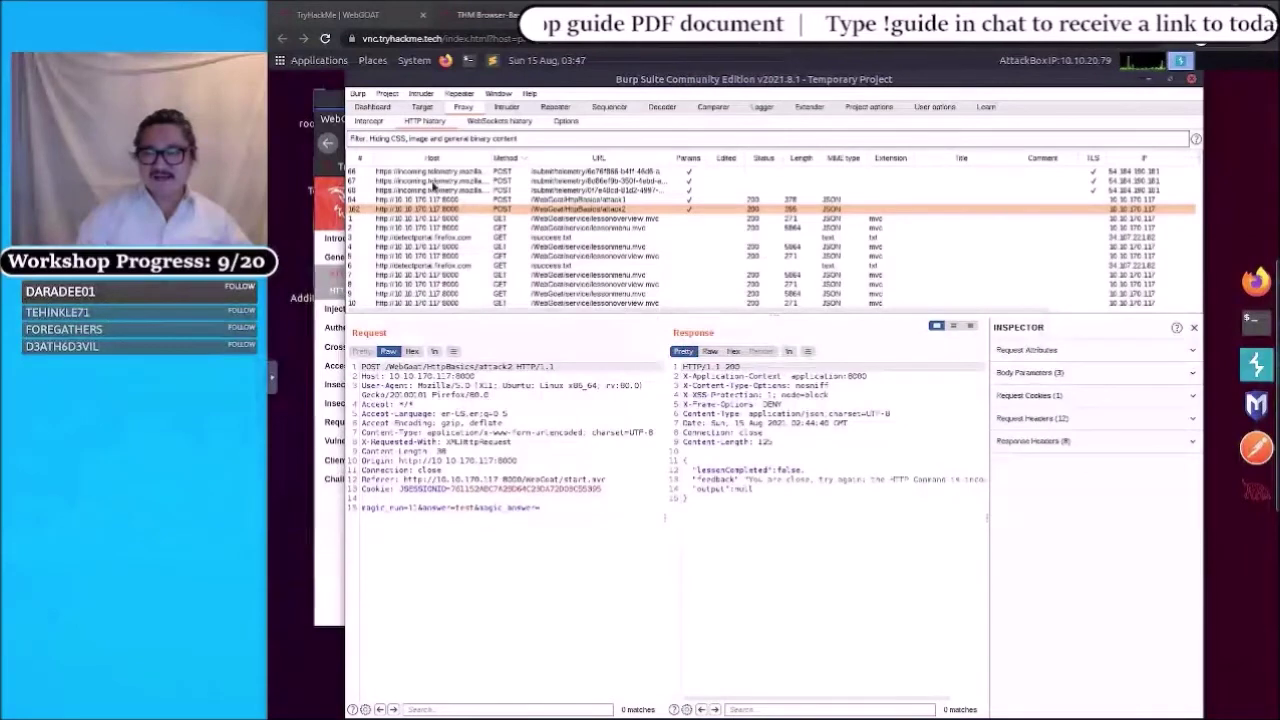
- Bring the Firefox window showing the WebGoat HTTP Basics quiz to the front
click(1255, 283)
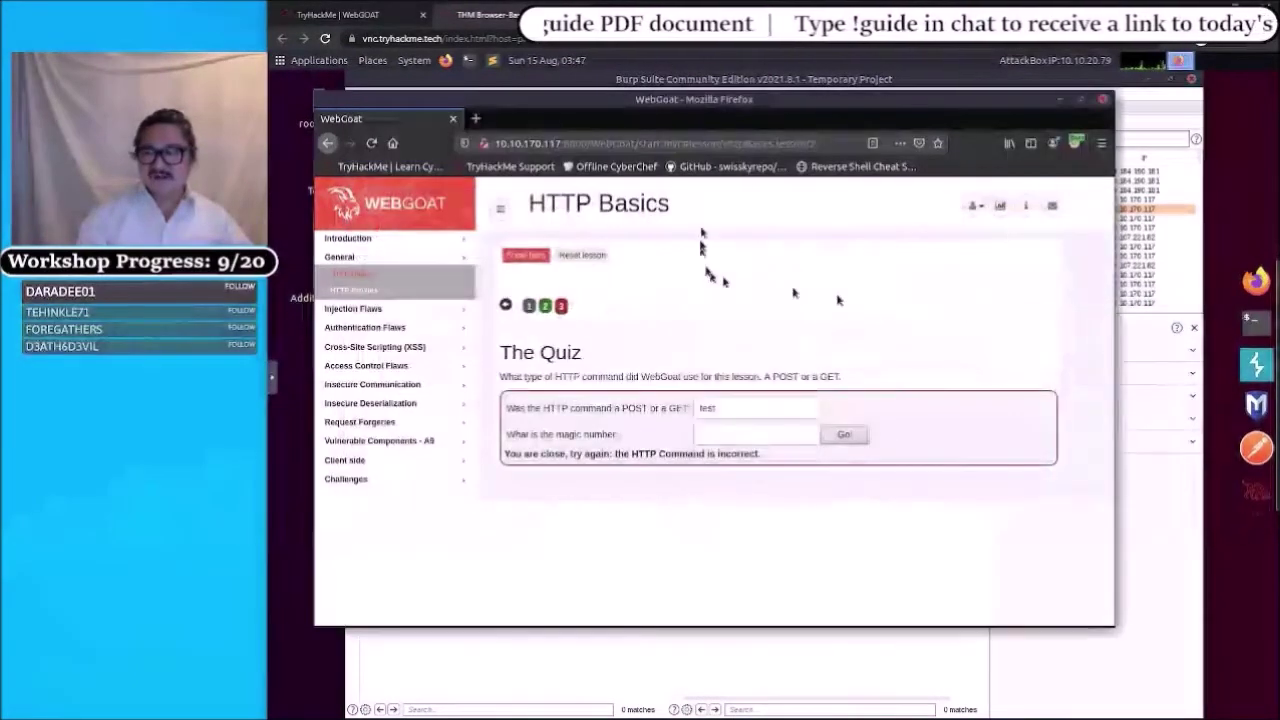
- Switch FoxyProxy to the Burp profile, then view the captured attack2 POST in Burp's HTTP history
click(1075, 145)
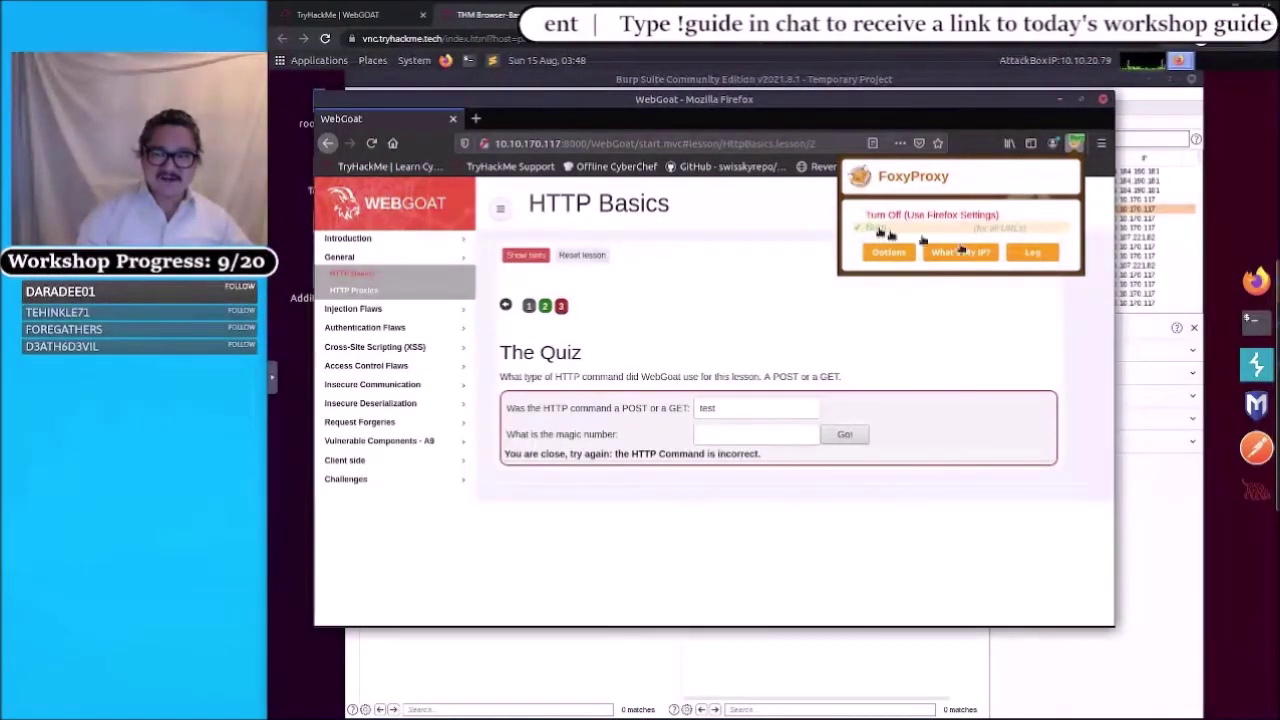
click(889, 234)
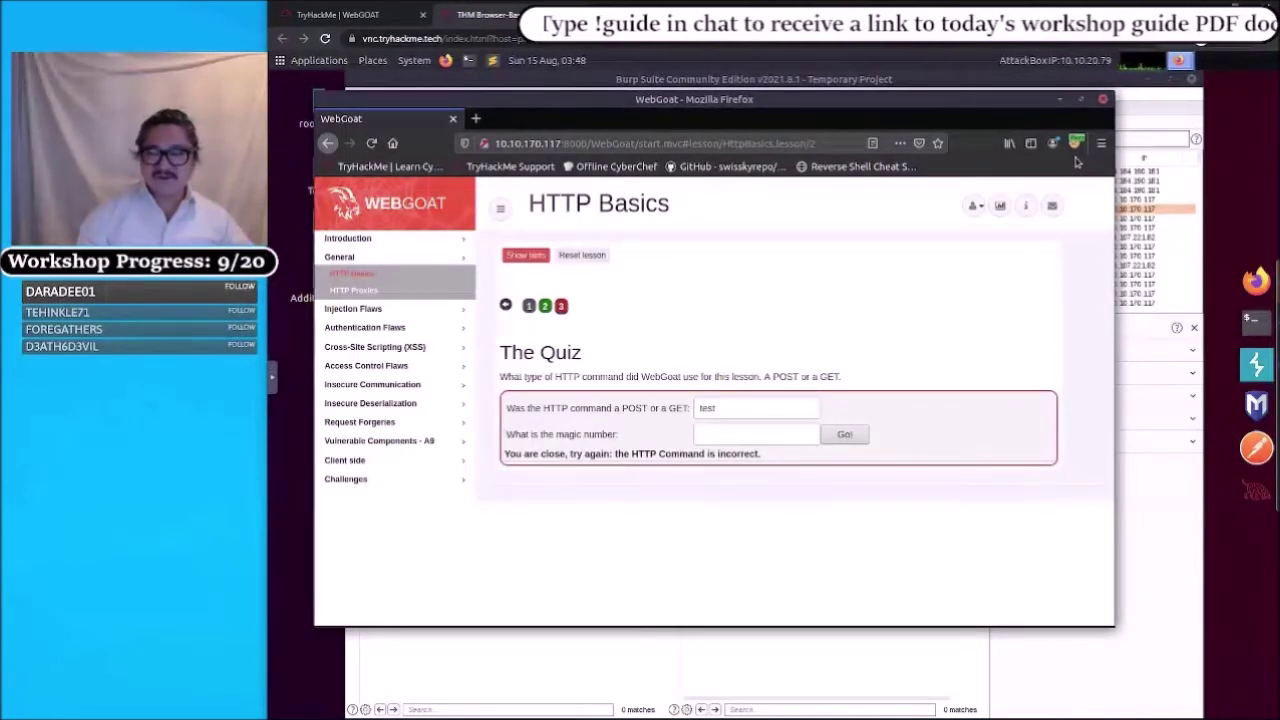
click(734, 409)
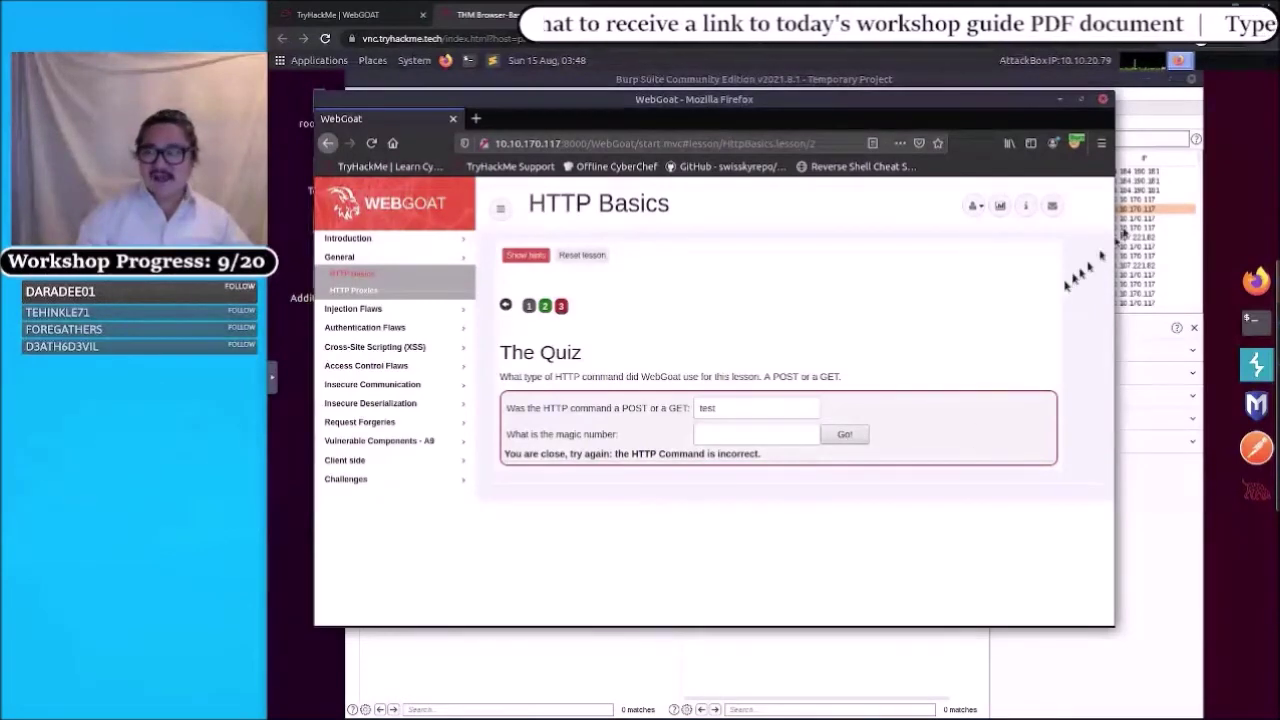
click(1146, 212)
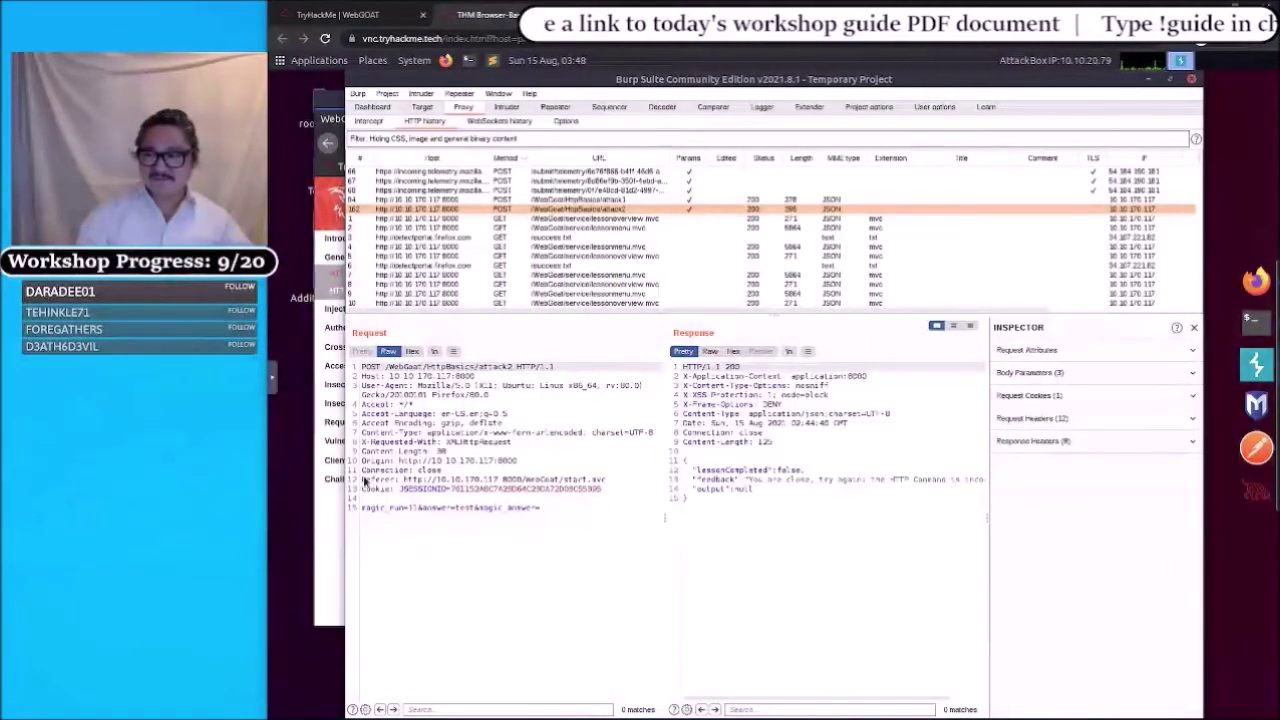
- Answer POST as the HTTP command and 11 as the magic number, verified against magic_num in Burp
click(1253, 296)
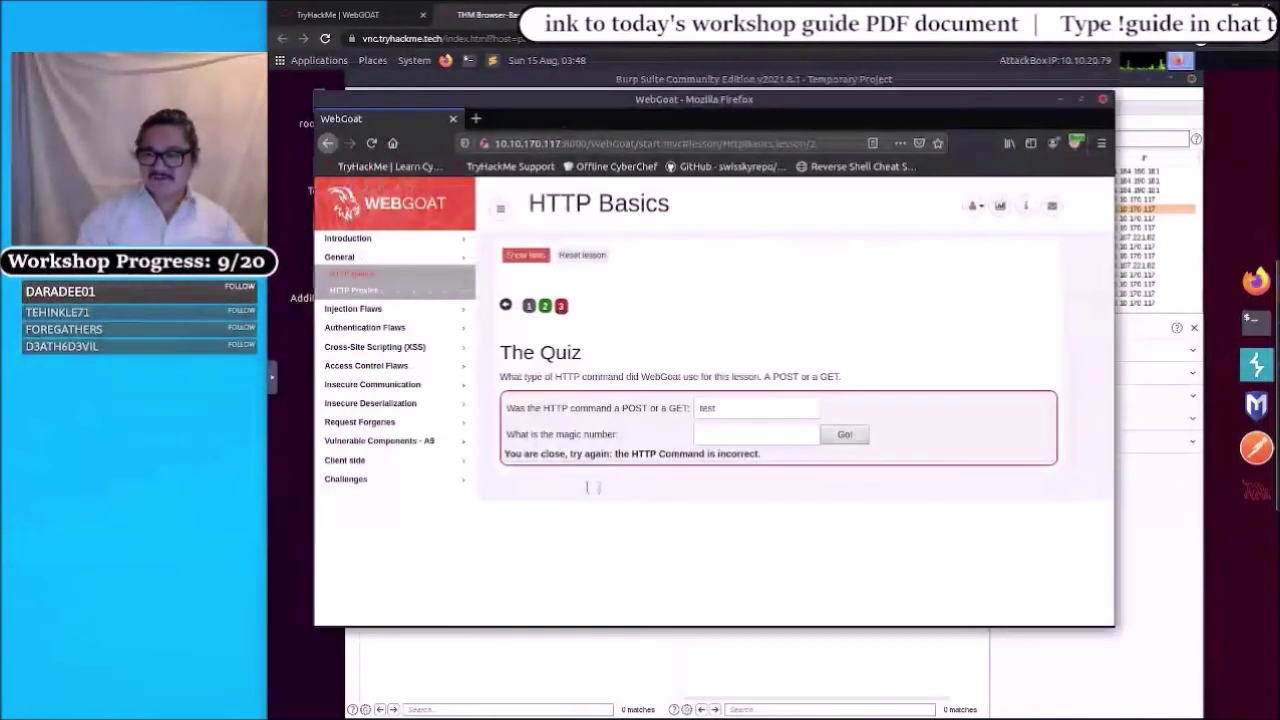
click(732, 413)
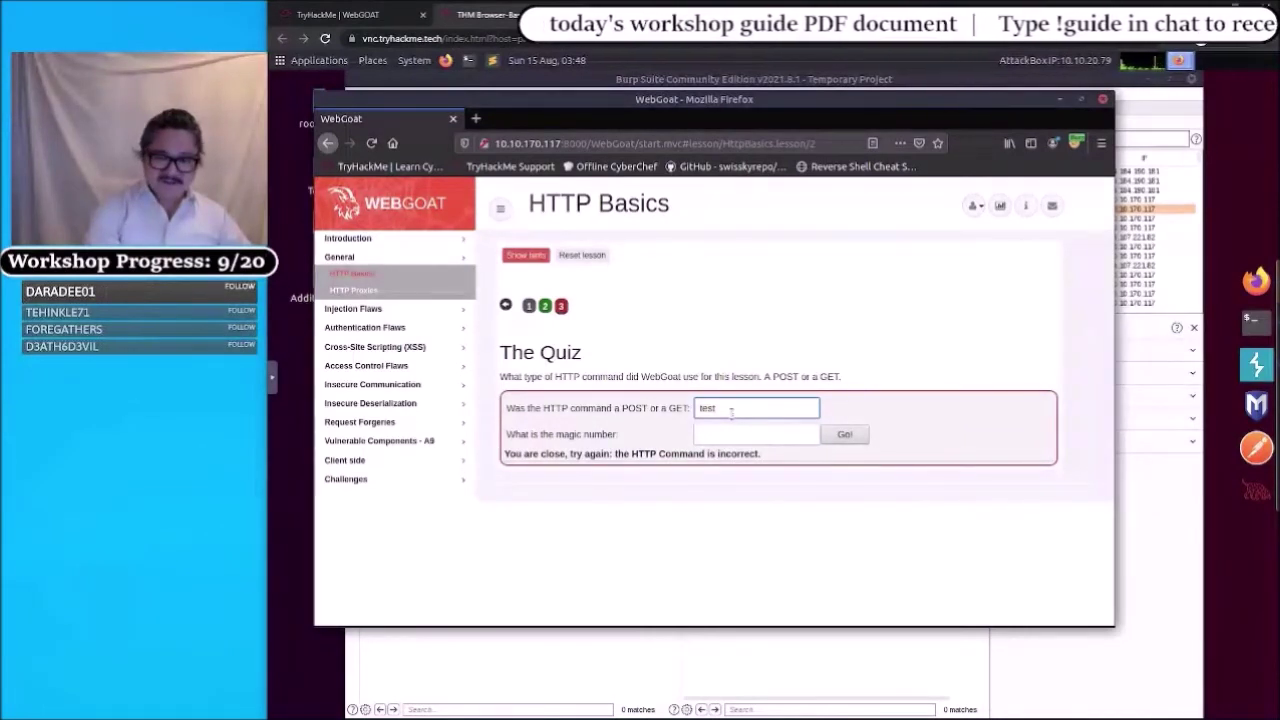
text(POST)
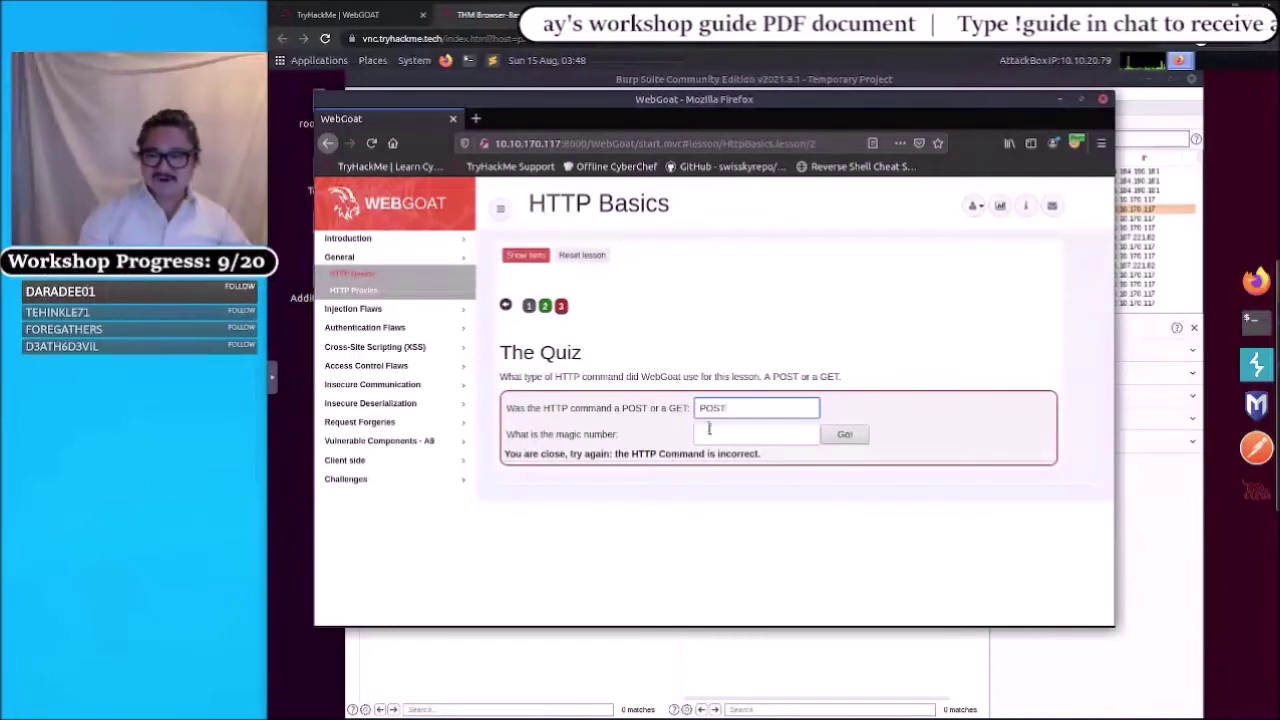
click(705, 434)
text(11)
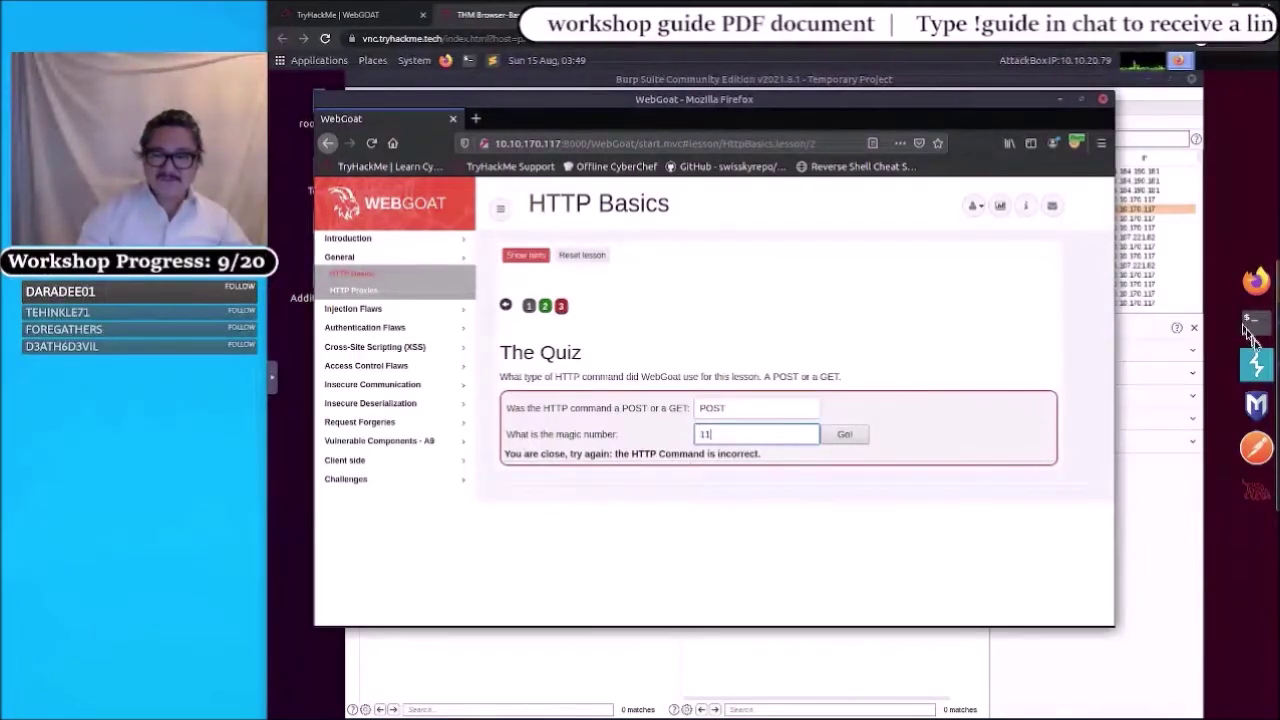
click(1246, 365)
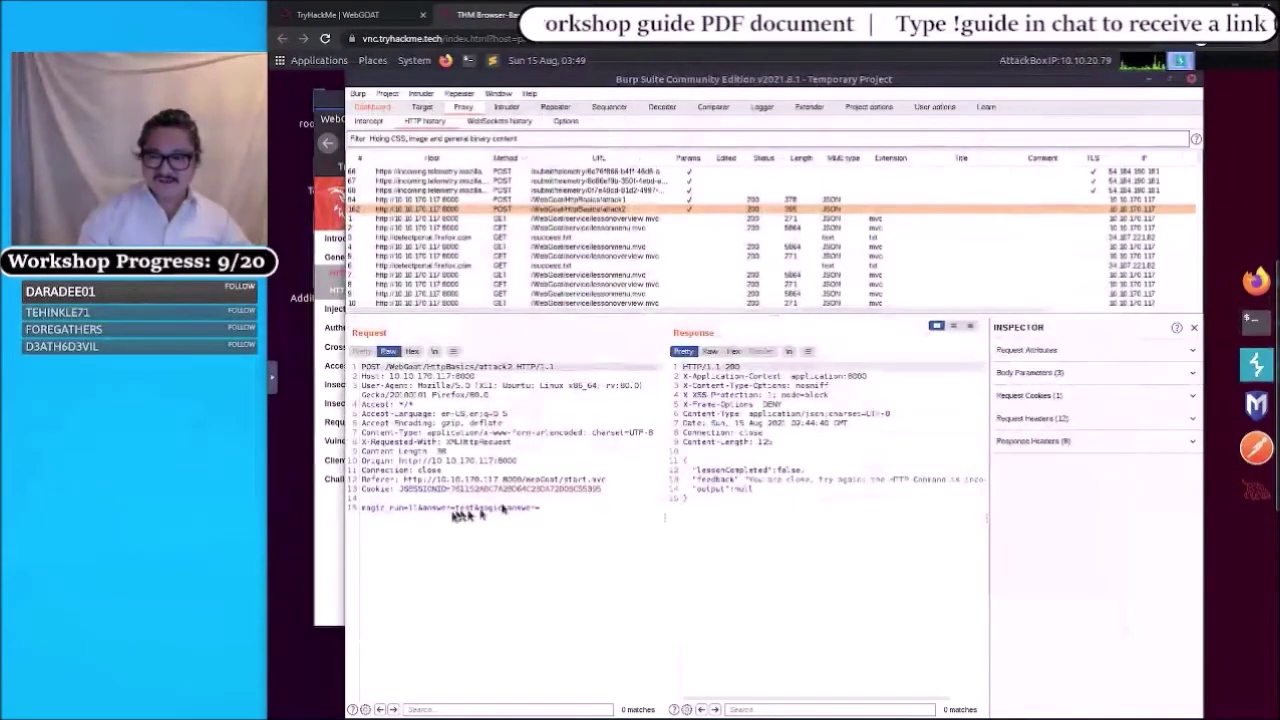
click(415, 518)
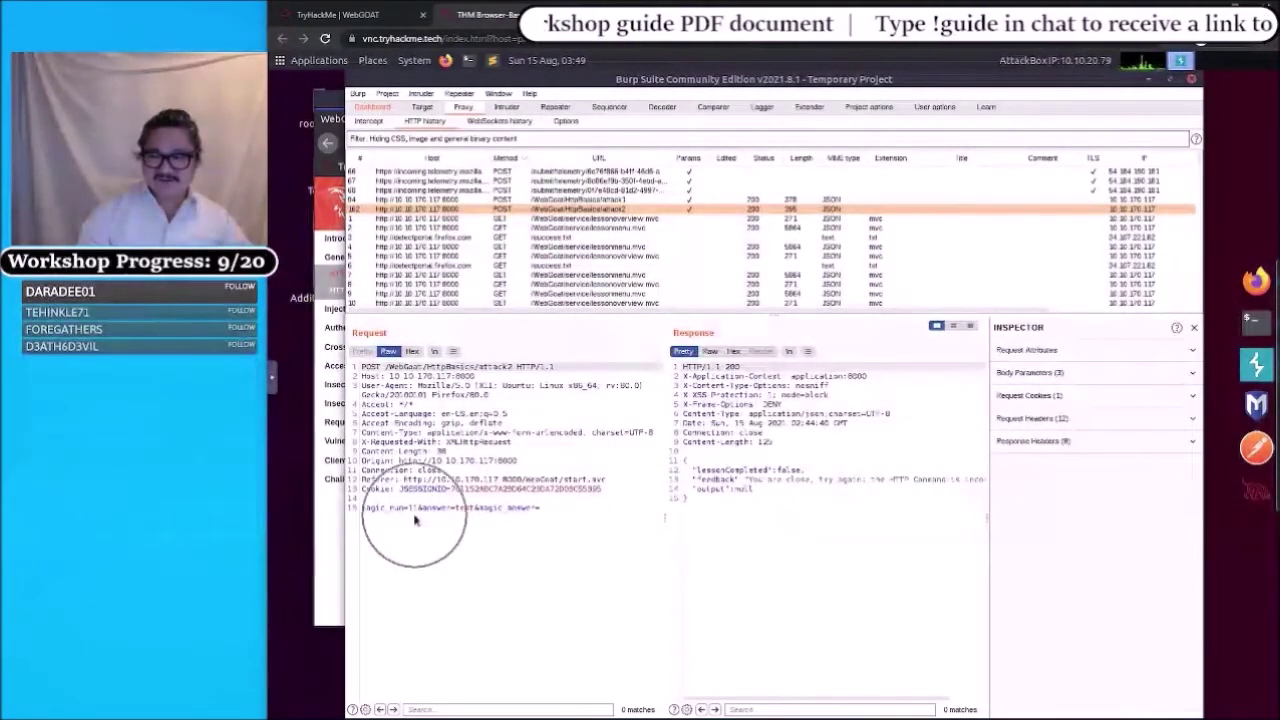
click(1257, 283)
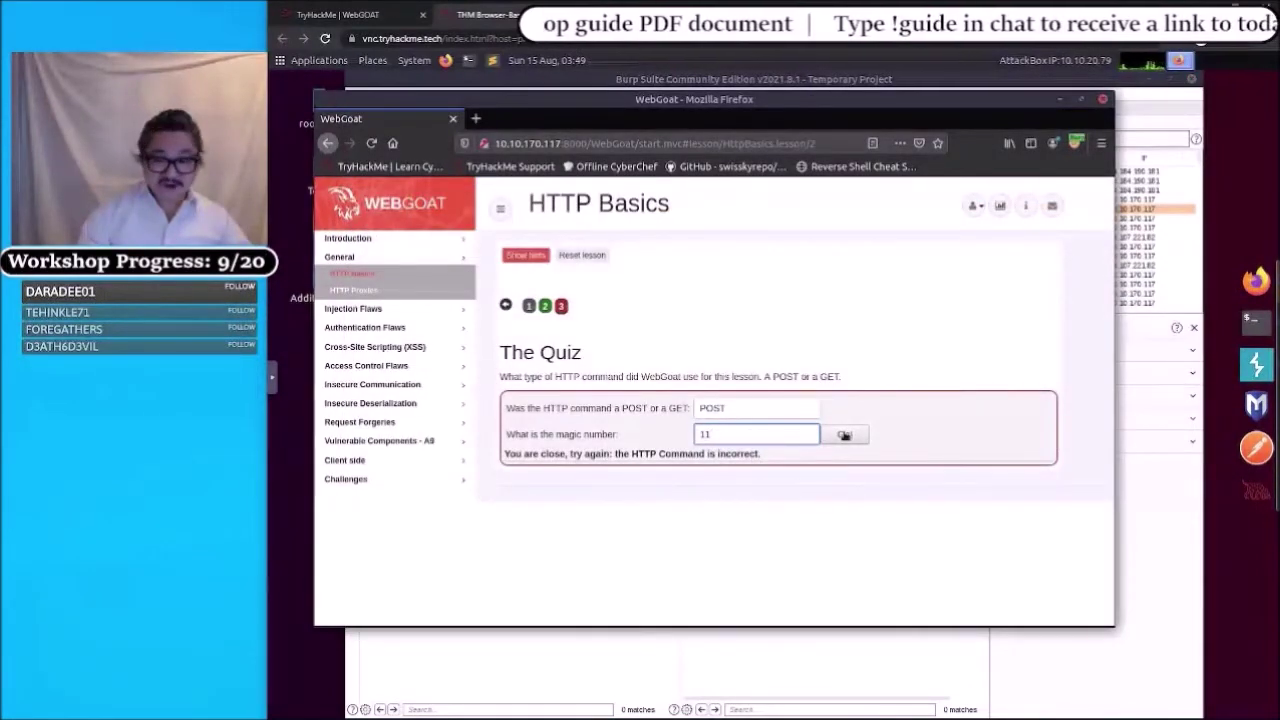
- Submit the POST and 11 answers with the Go! button
click(844, 435)
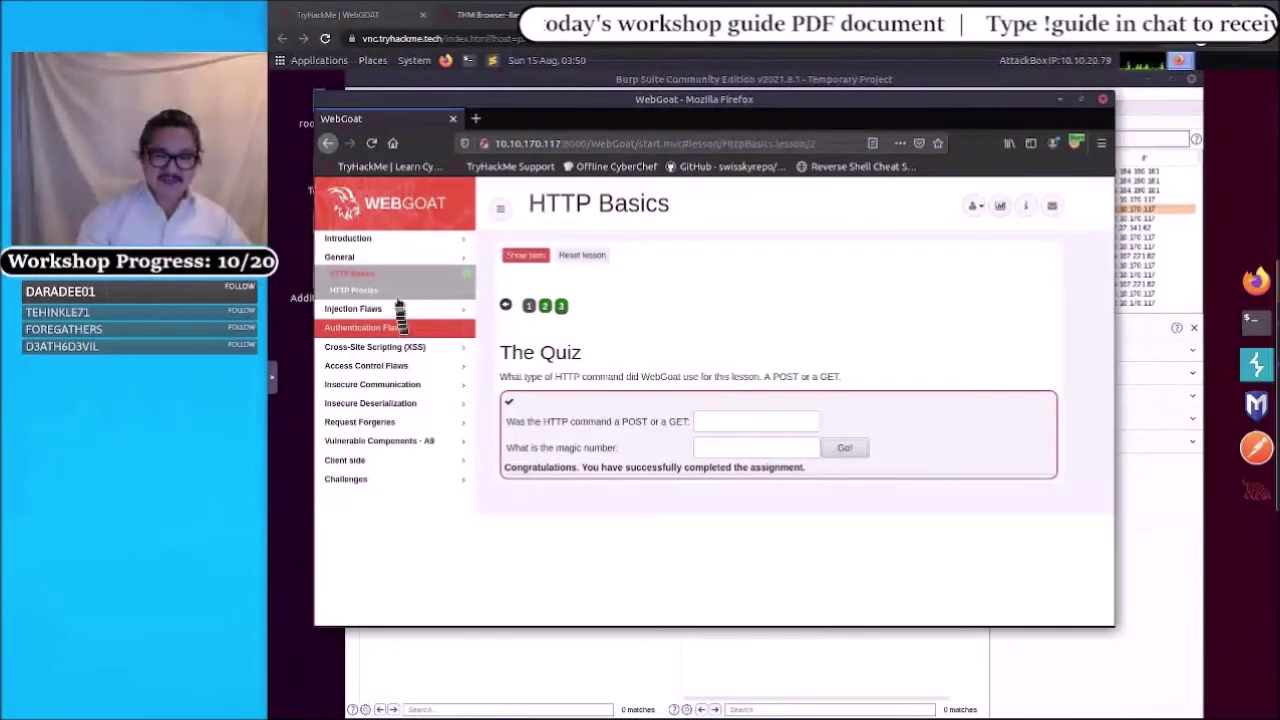
- Expand Access Control Flaws and open the Insecure Direct Object References lesson
click(373, 328)
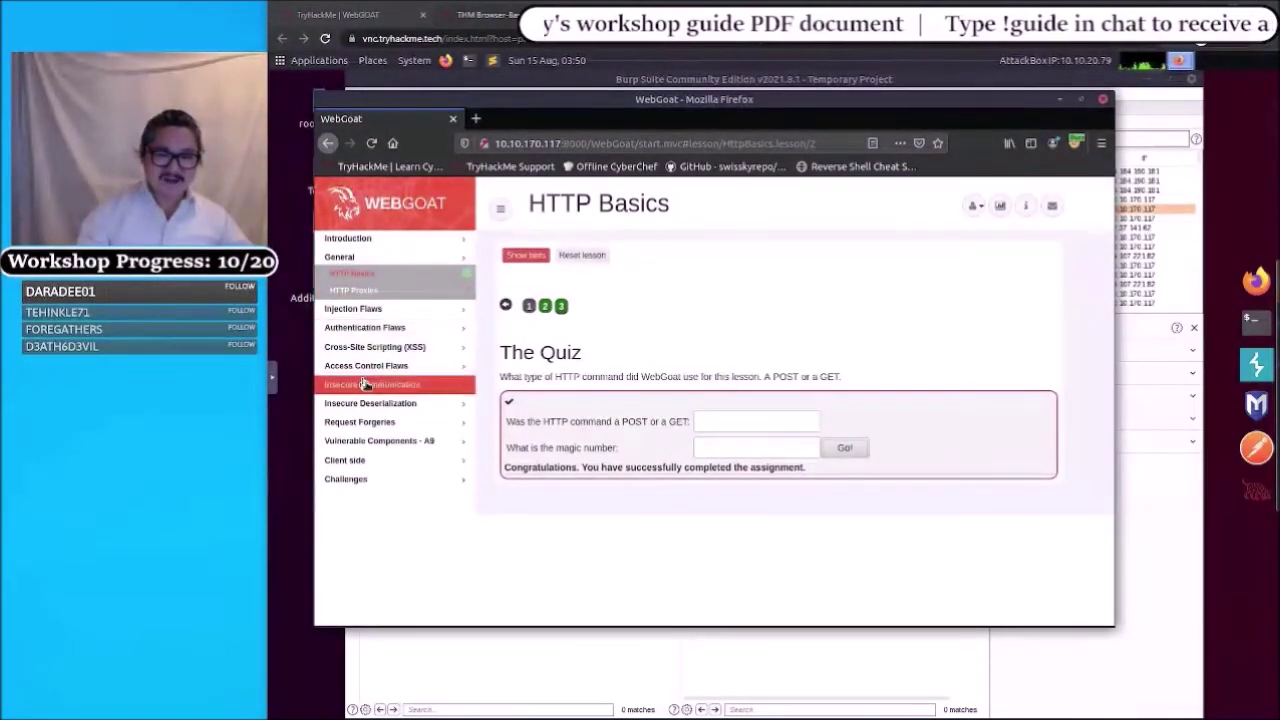
click(367, 369)
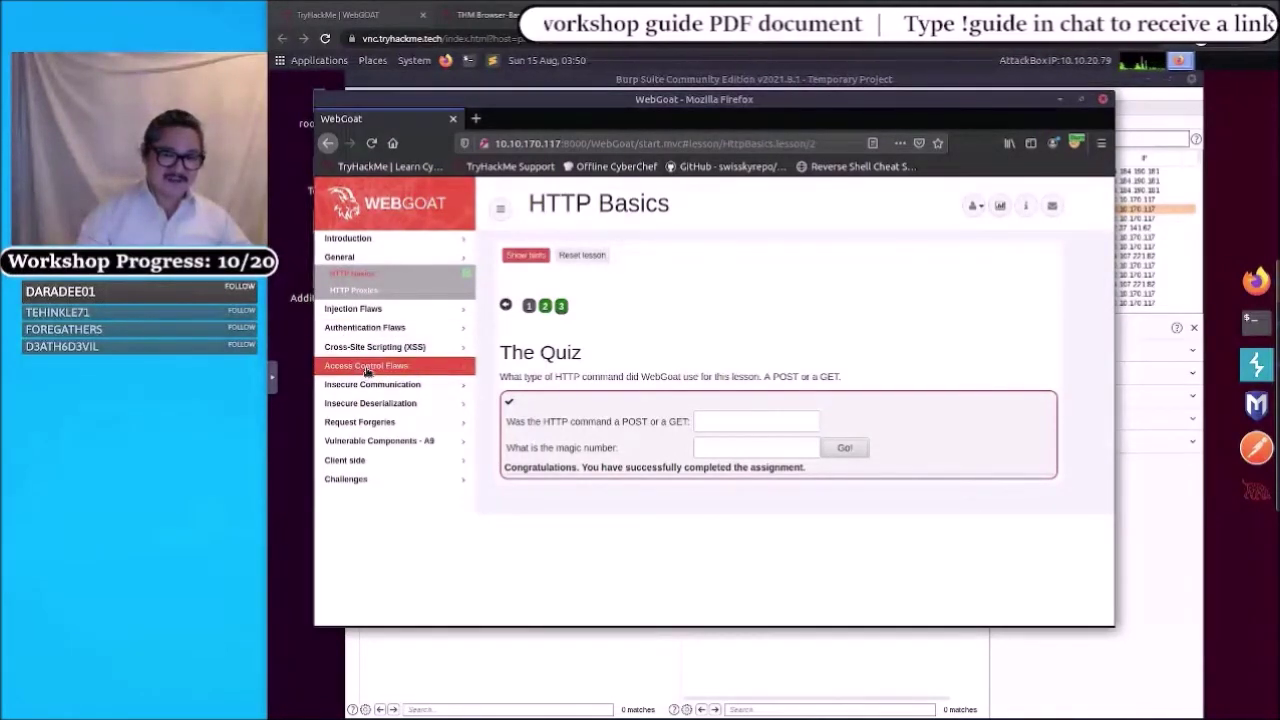
click(367, 369)
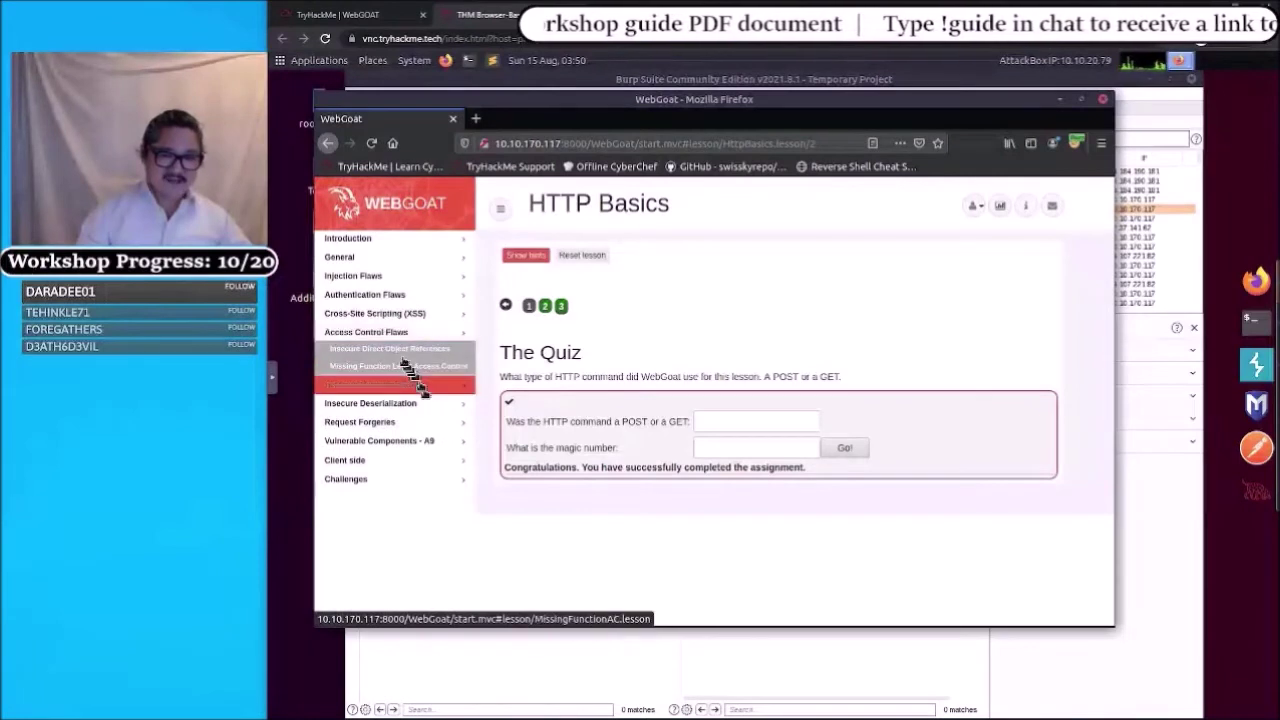
click(397, 352)
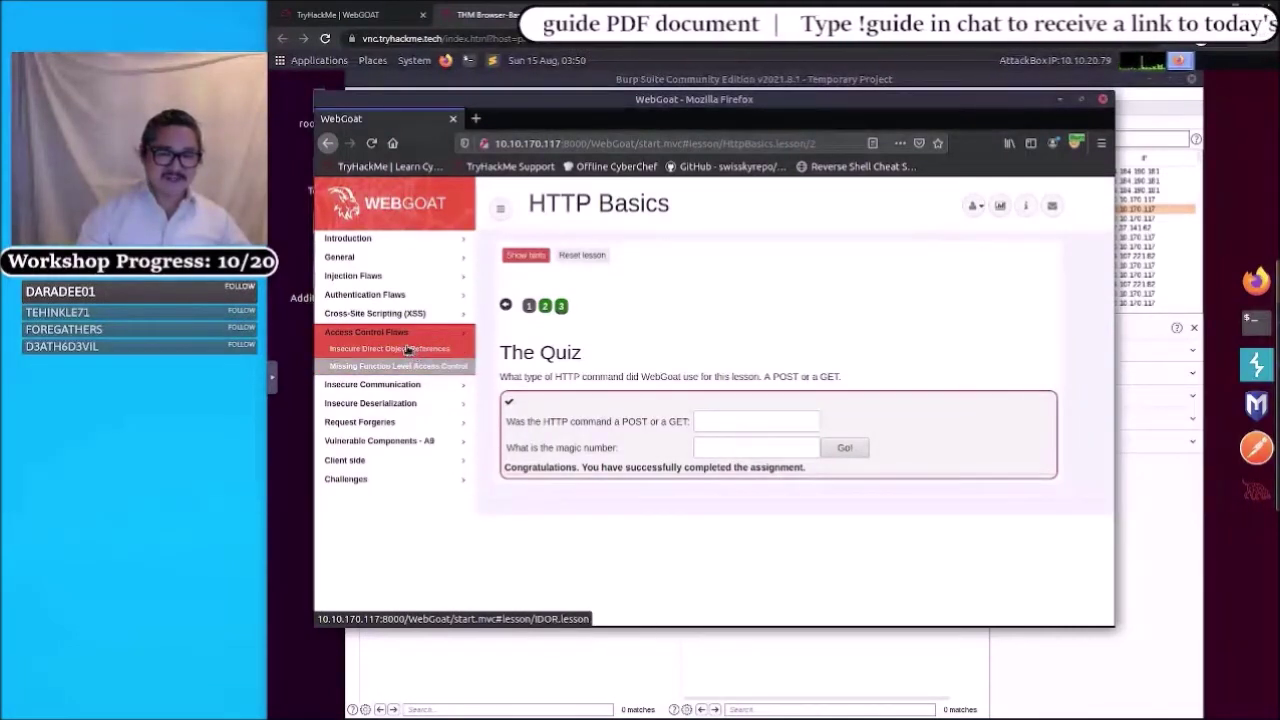
click(407, 348)
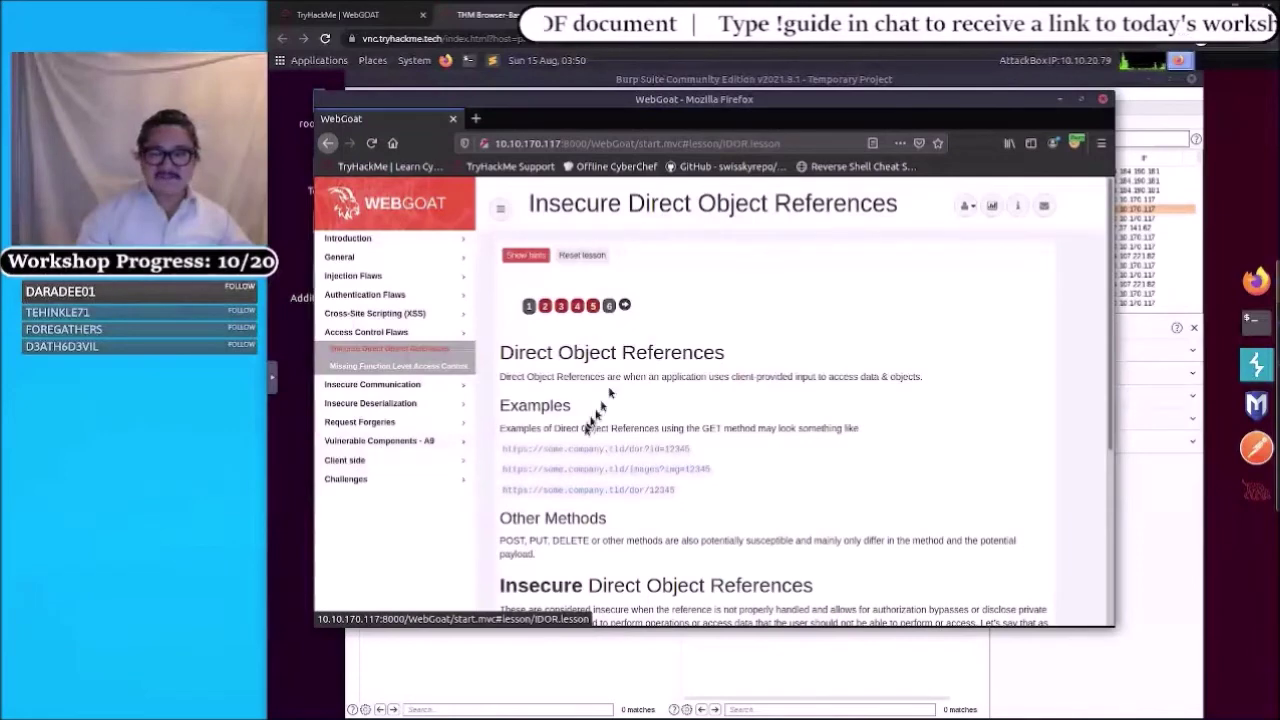
- Scroll through the IDOR introduction and back up to the numbered lesson step buttons
scroll(581, 374, down, 1)
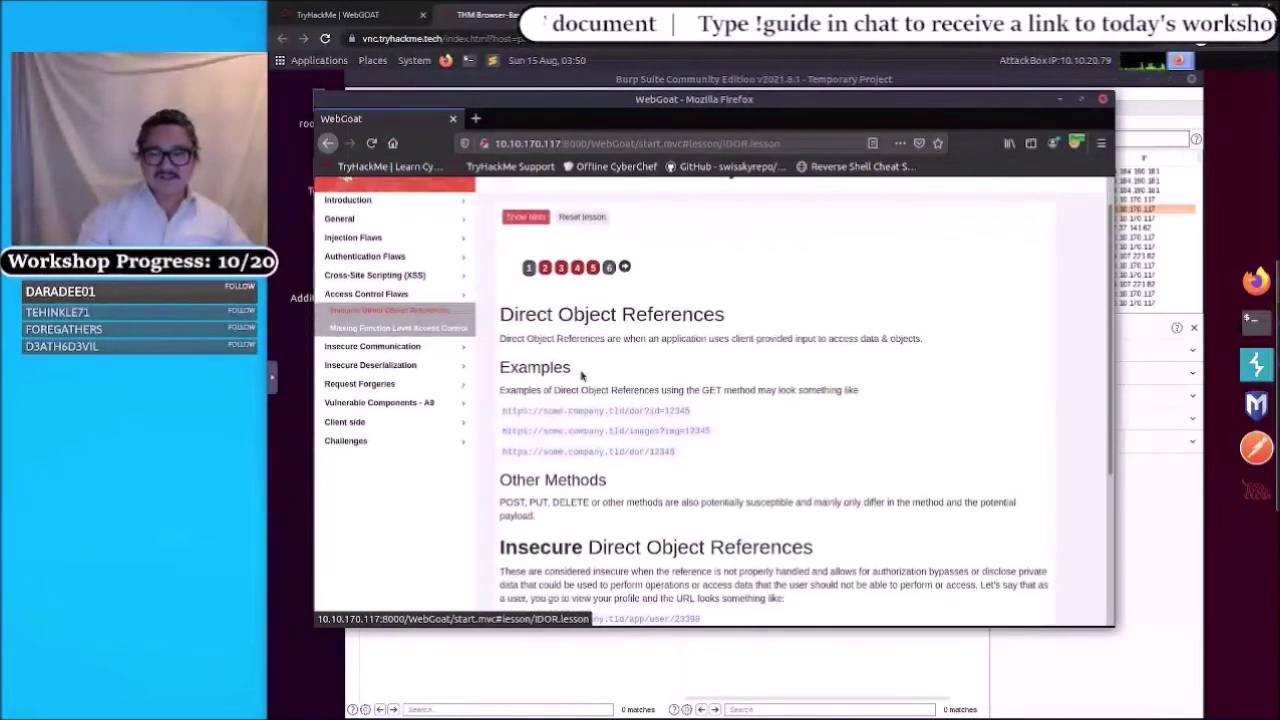
scroll(578, 364, down, 1)
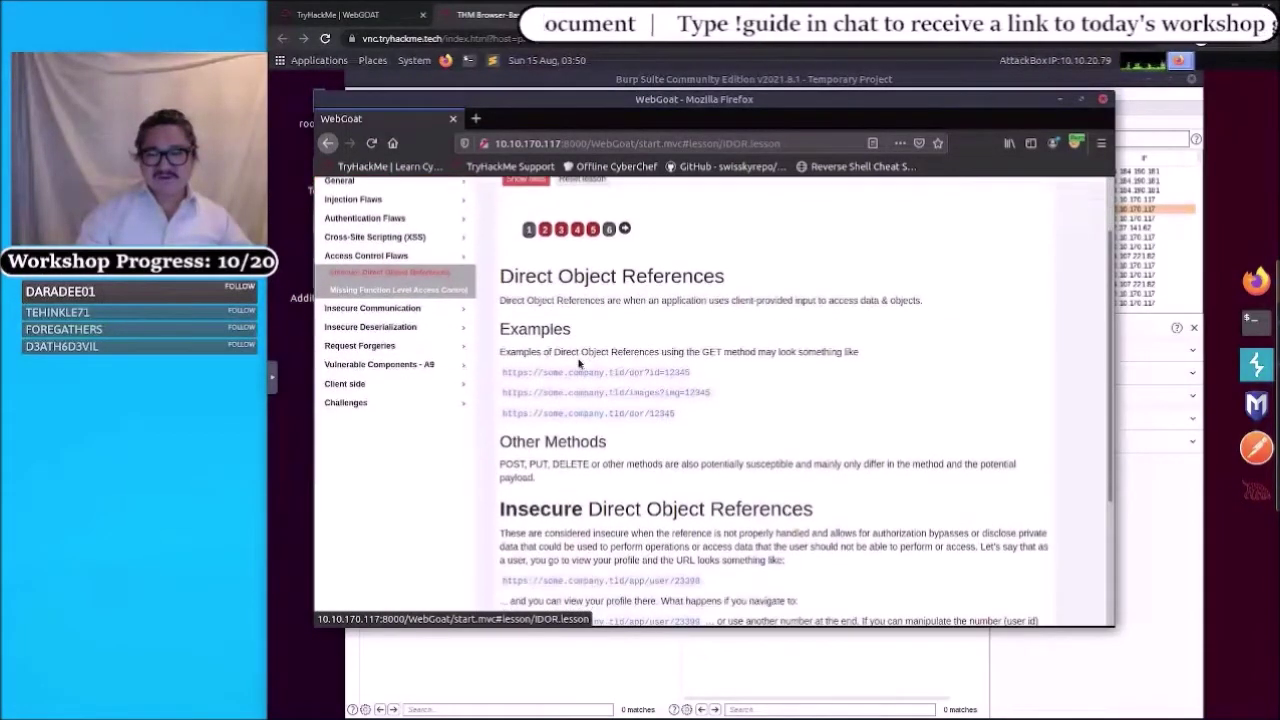
scroll(580, 363, down, 1)
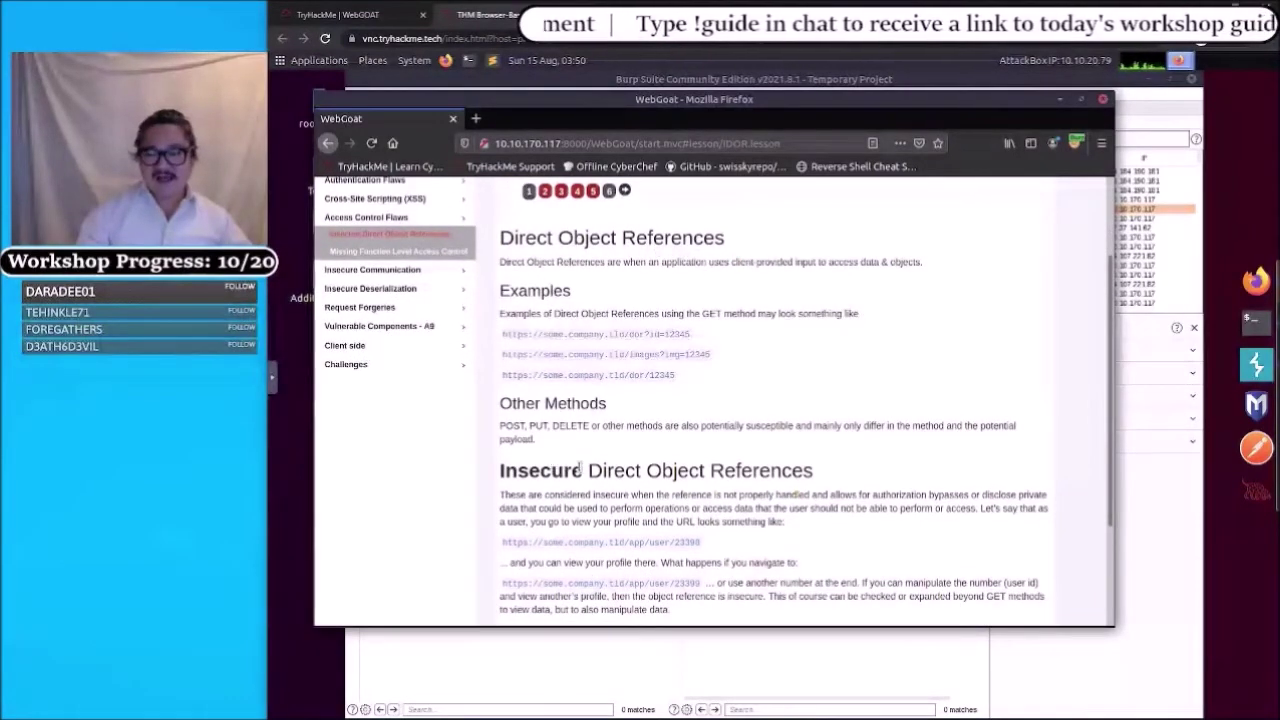
scroll(549, 463, down, 3)
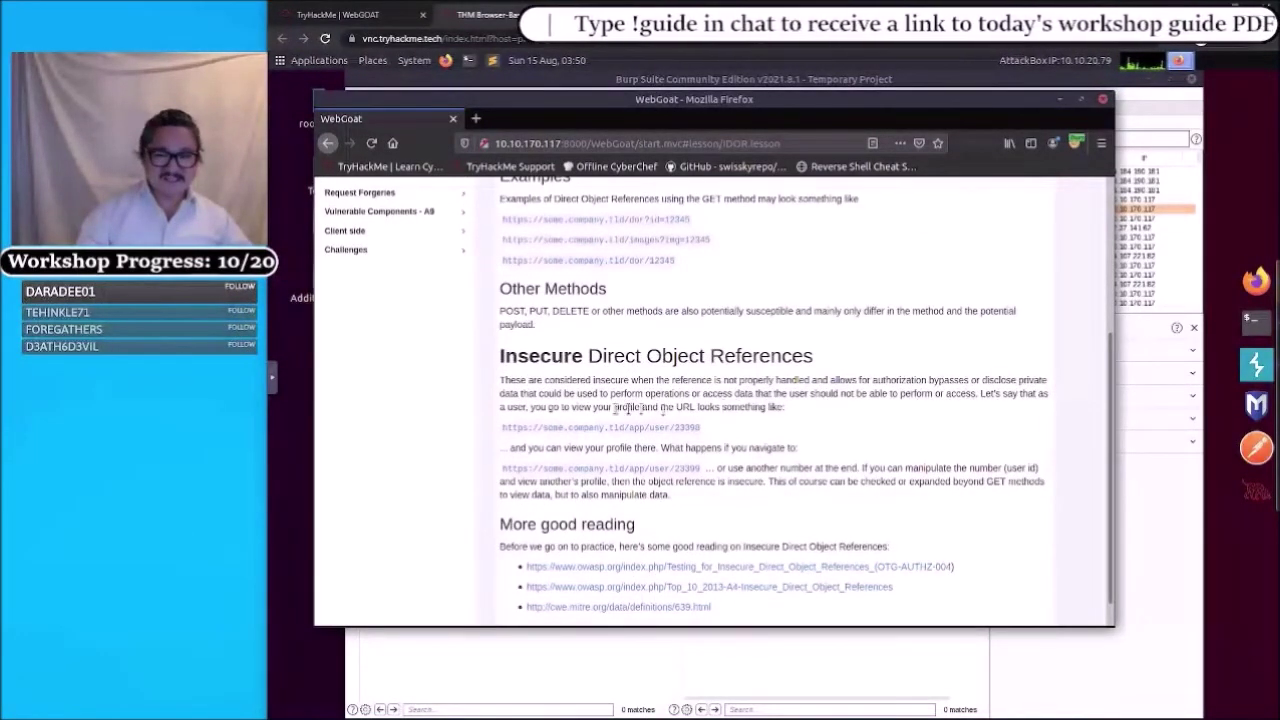
scroll(600, 440, down, 1)
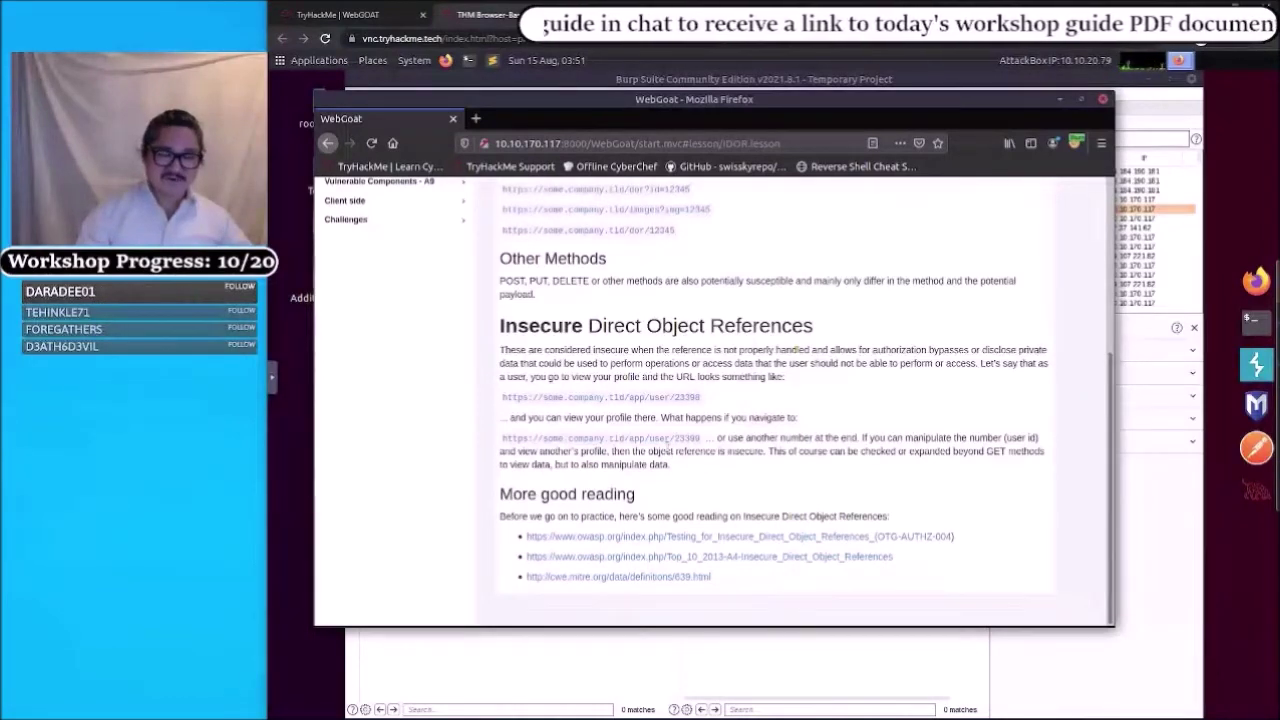
scroll(667, 452, up, 5)
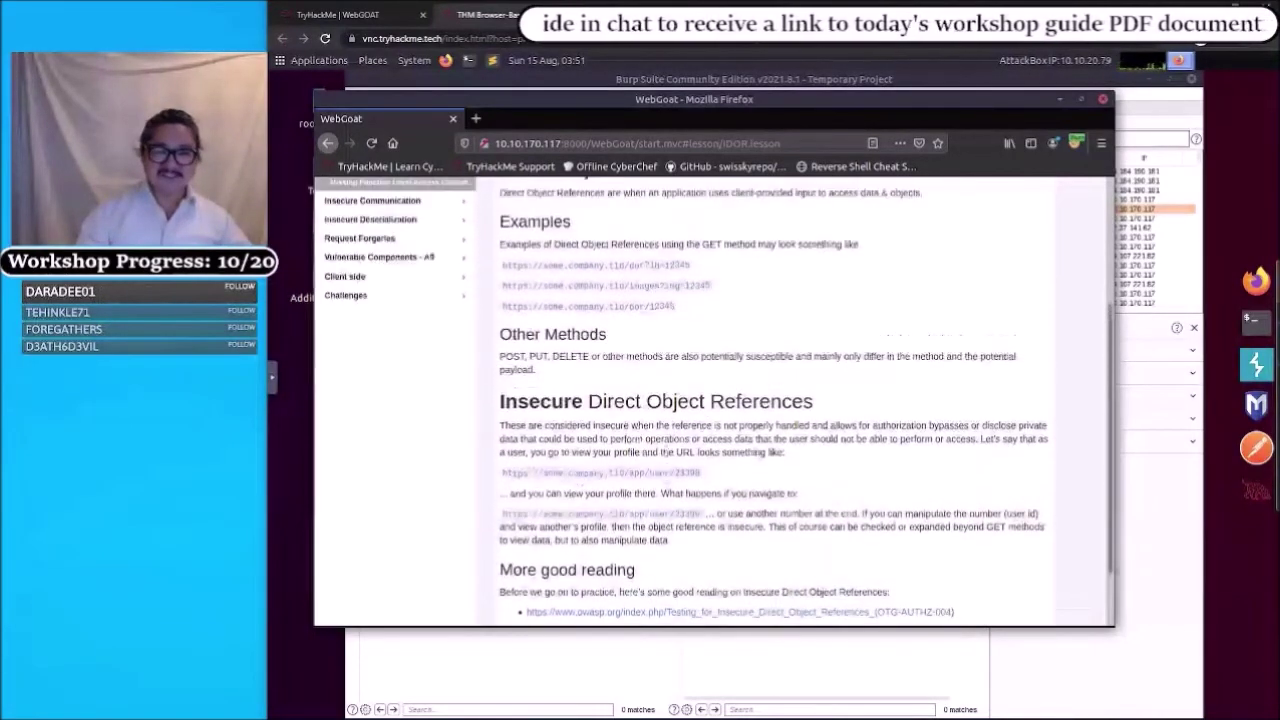
scroll(668, 457, up, 1)
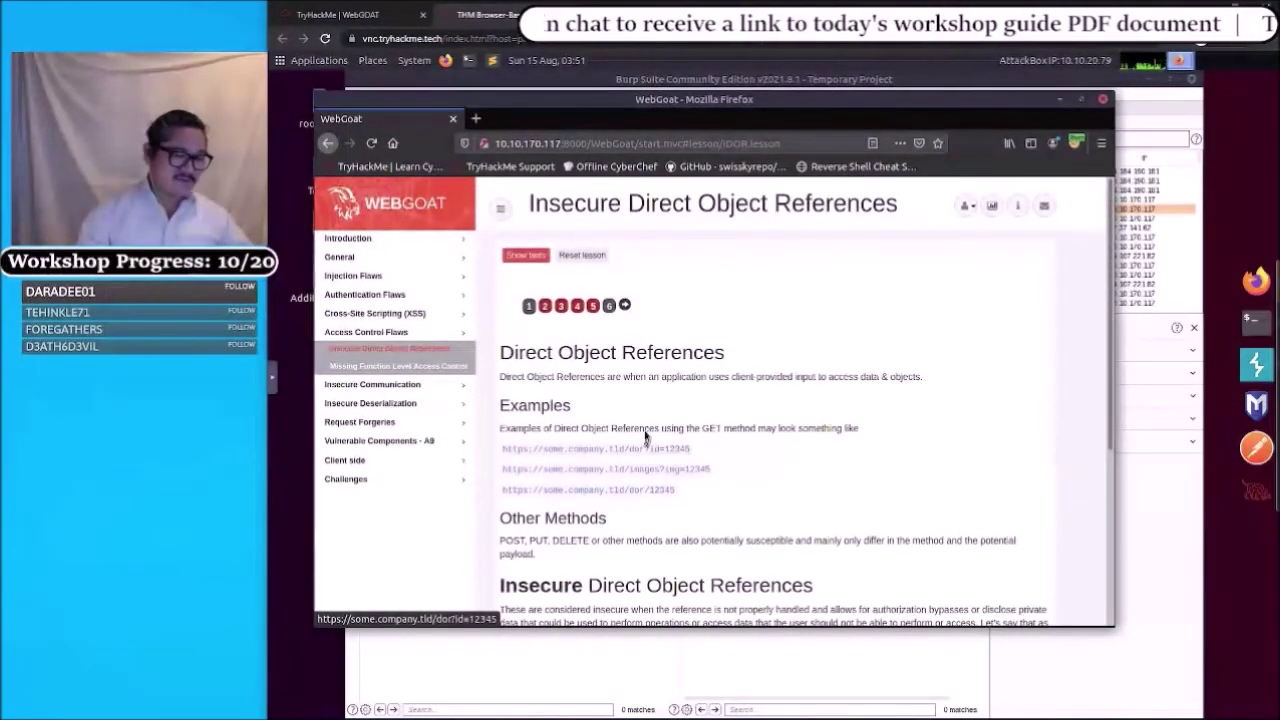
- Open step 2 of the Insecure Direct Object References lesson
click(544, 316)
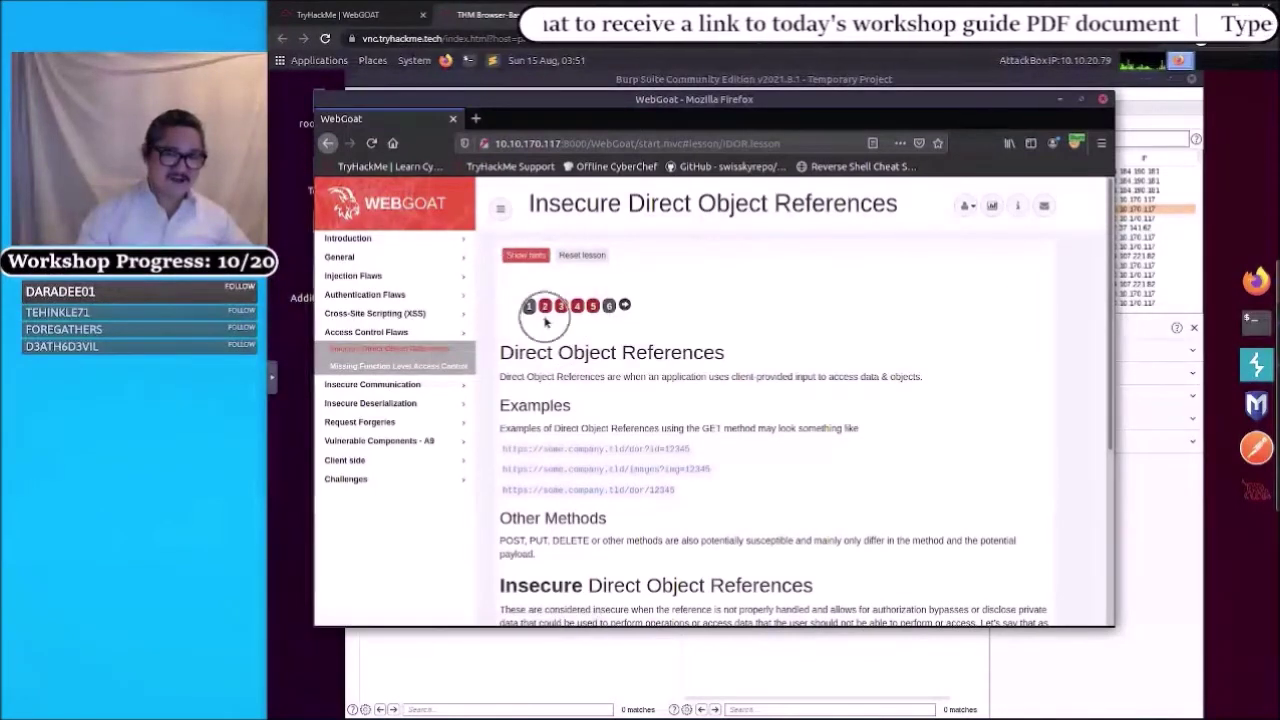
click(545, 317)
click(545, 317)
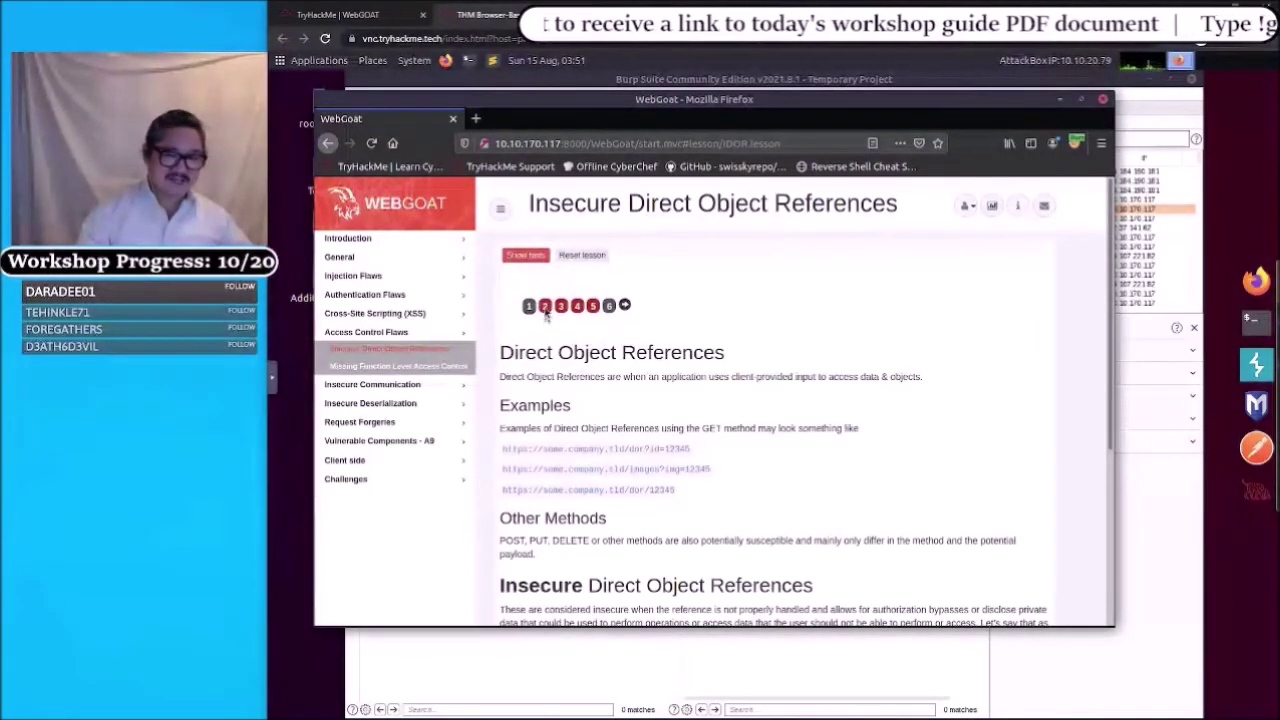
click(545, 307)
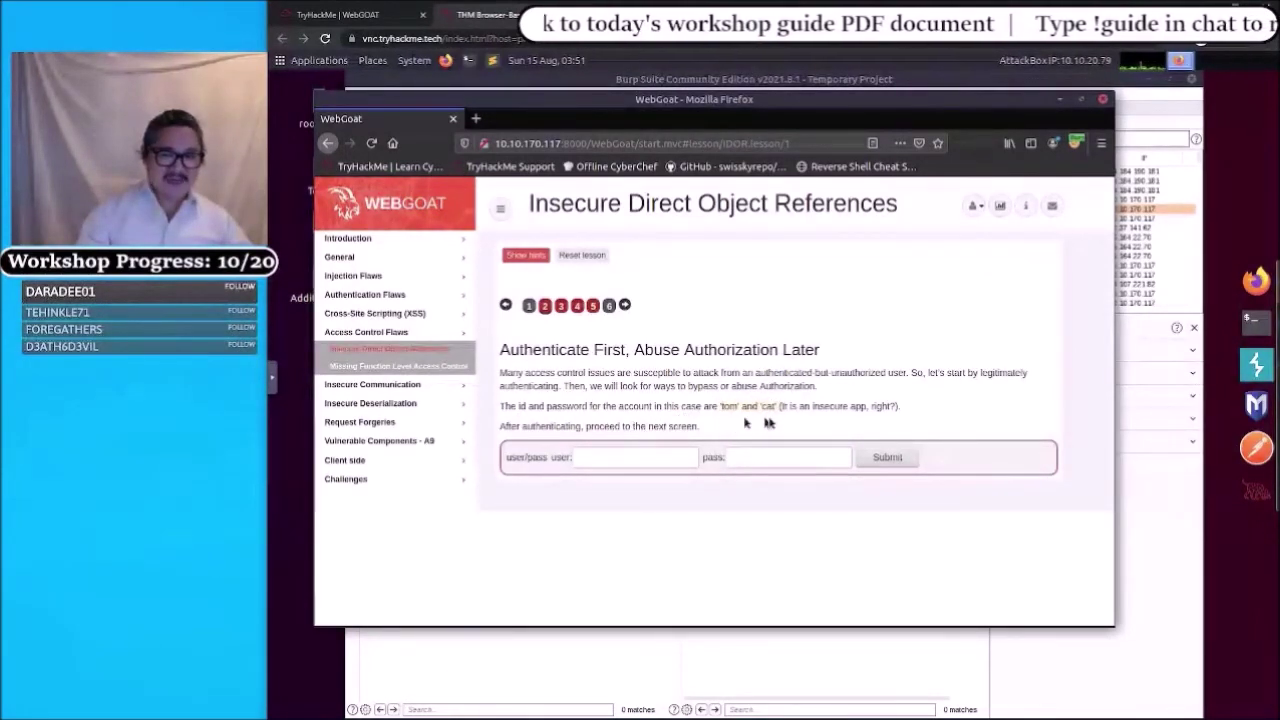
- Log in with the lesson's provided user name and password, declining Firefox's save-login offer
click(618, 460)
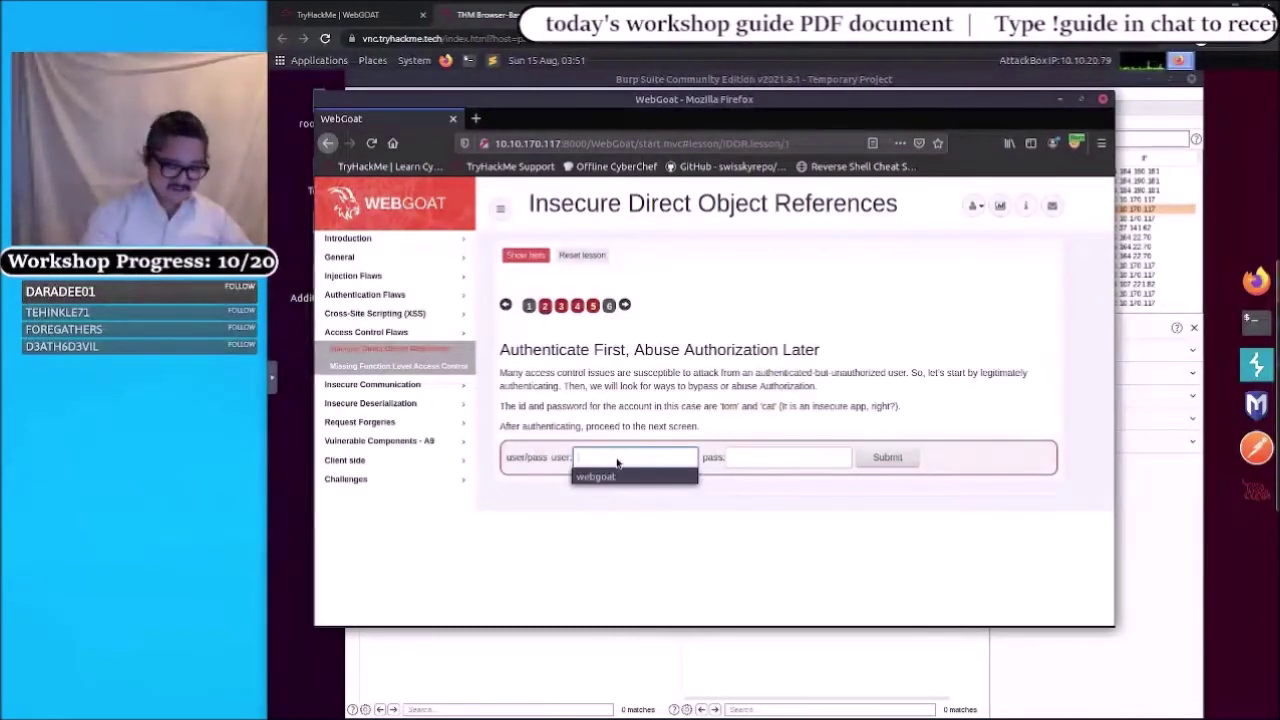
text(tom)
key(Tab)
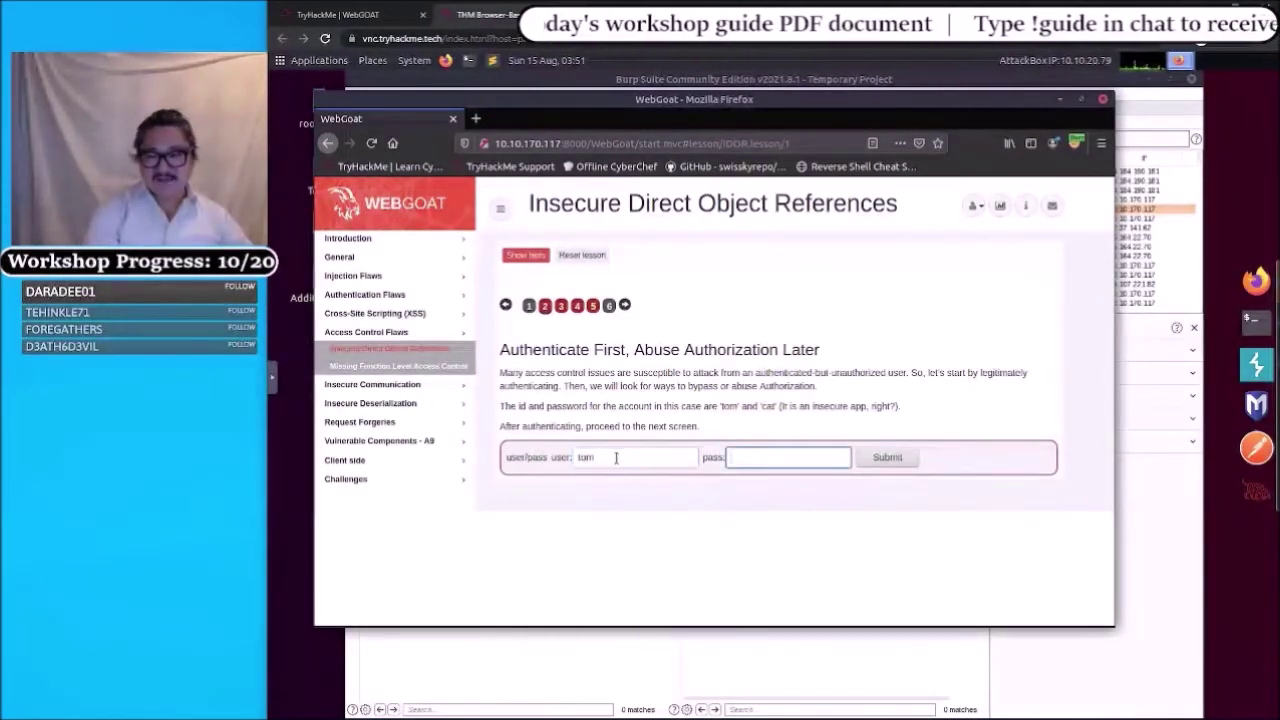
text(cat)
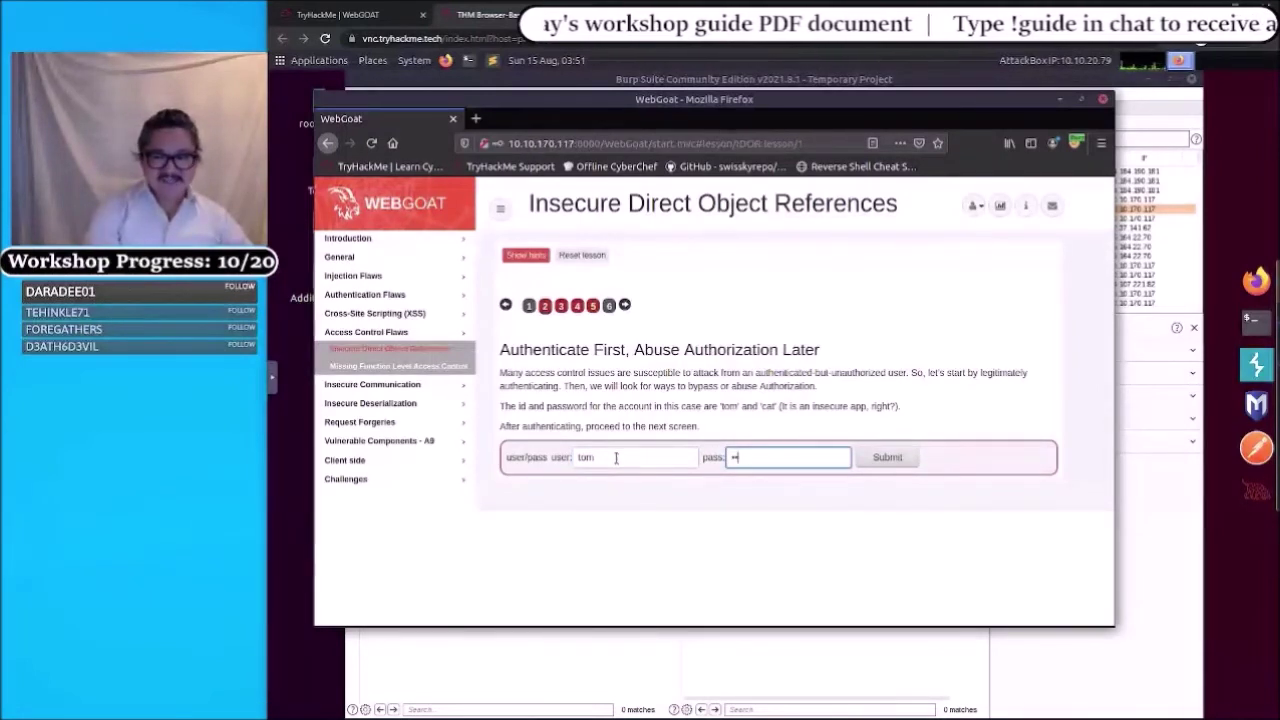
click(882, 459)
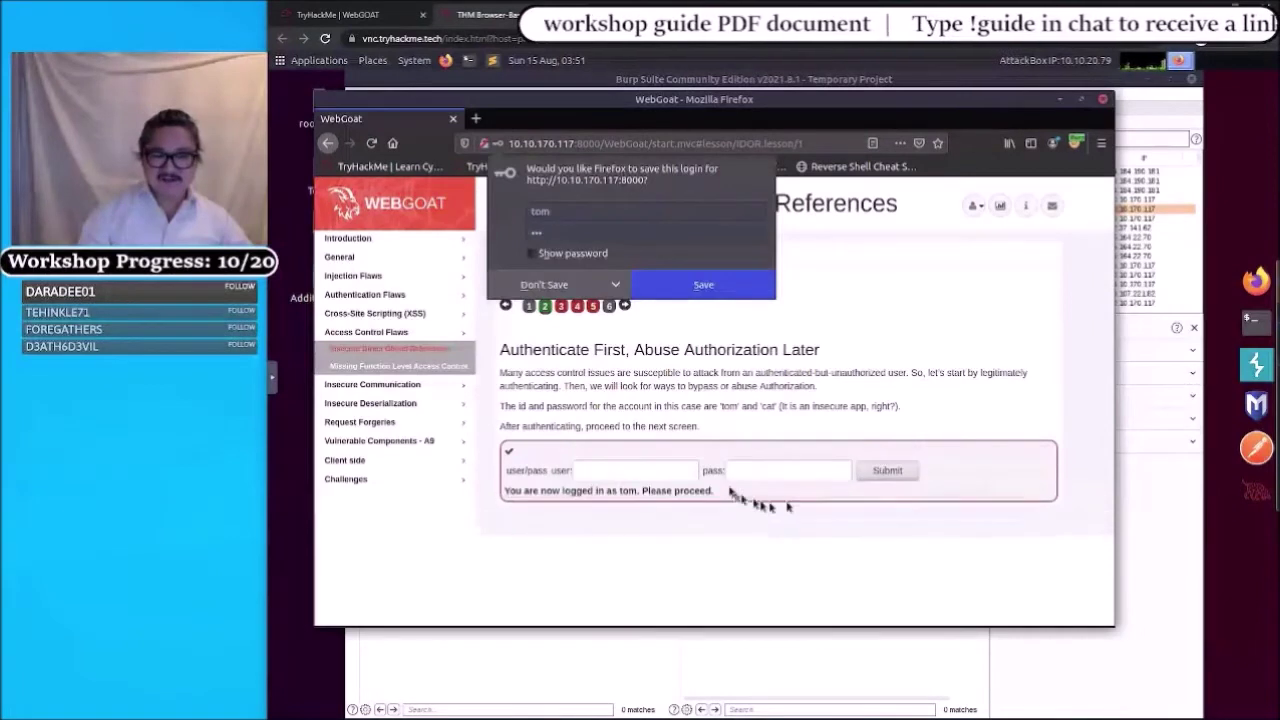
click(548, 286)
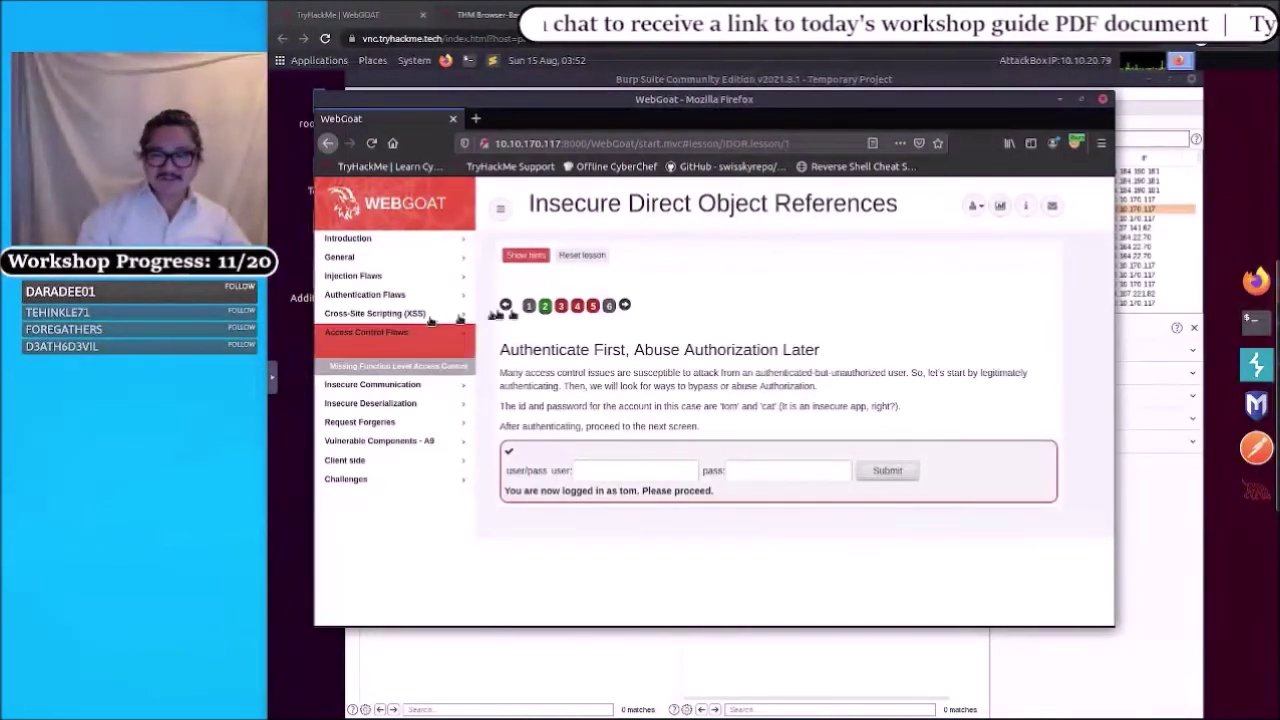
- Dismiss the save-login prompt and open lesson step 3, Observing Differences & Behaviors
click(561, 308)
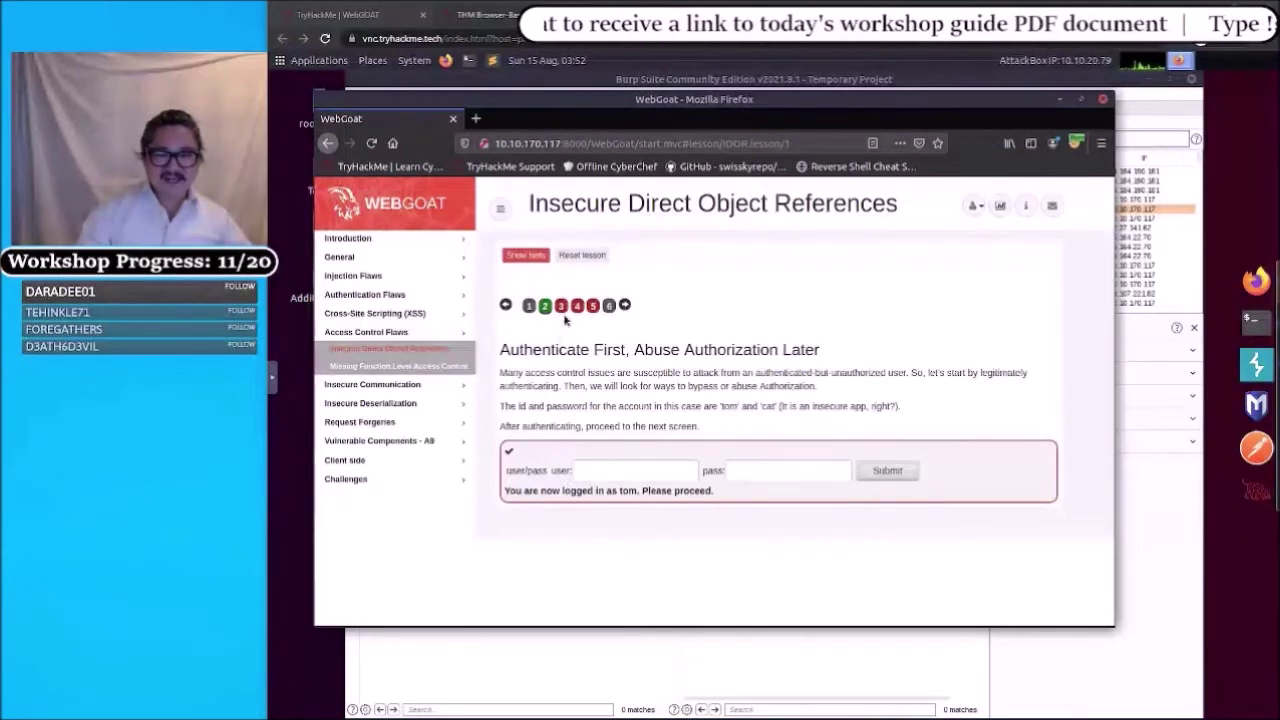
click(565, 318)
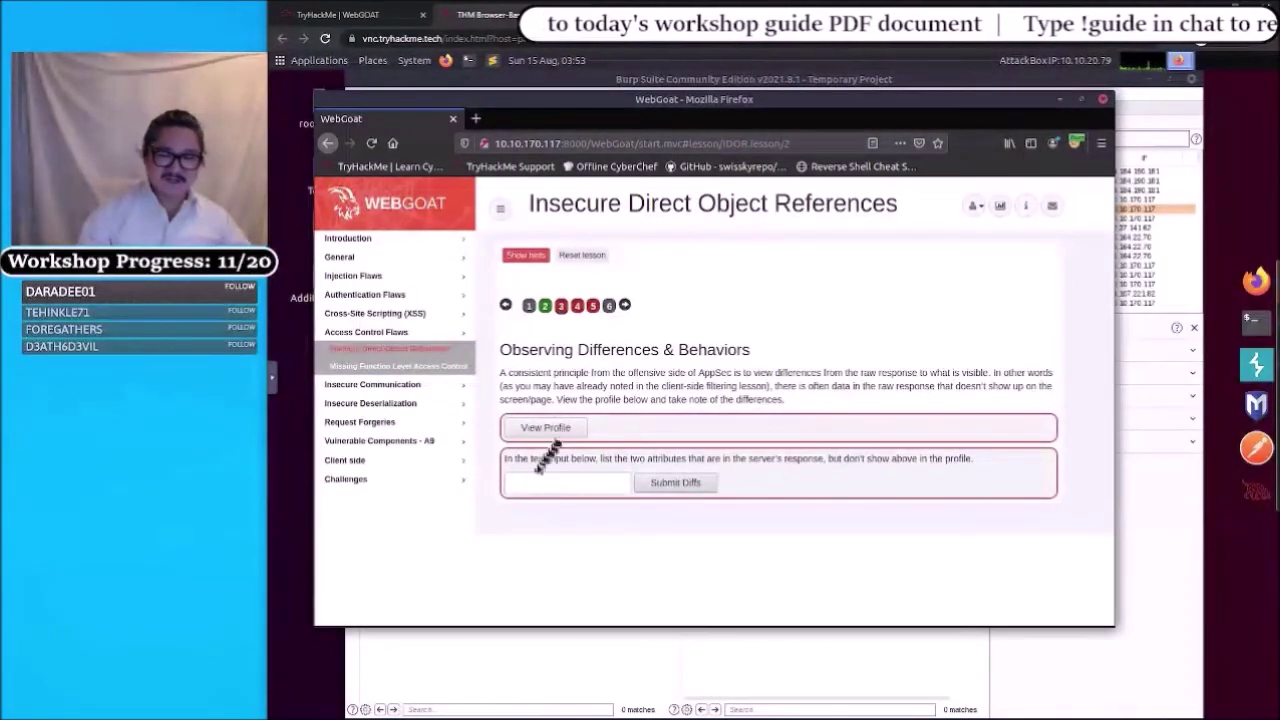
- Load the profile via View Profile, showing the name, color yellow and size small
click(548, 431)
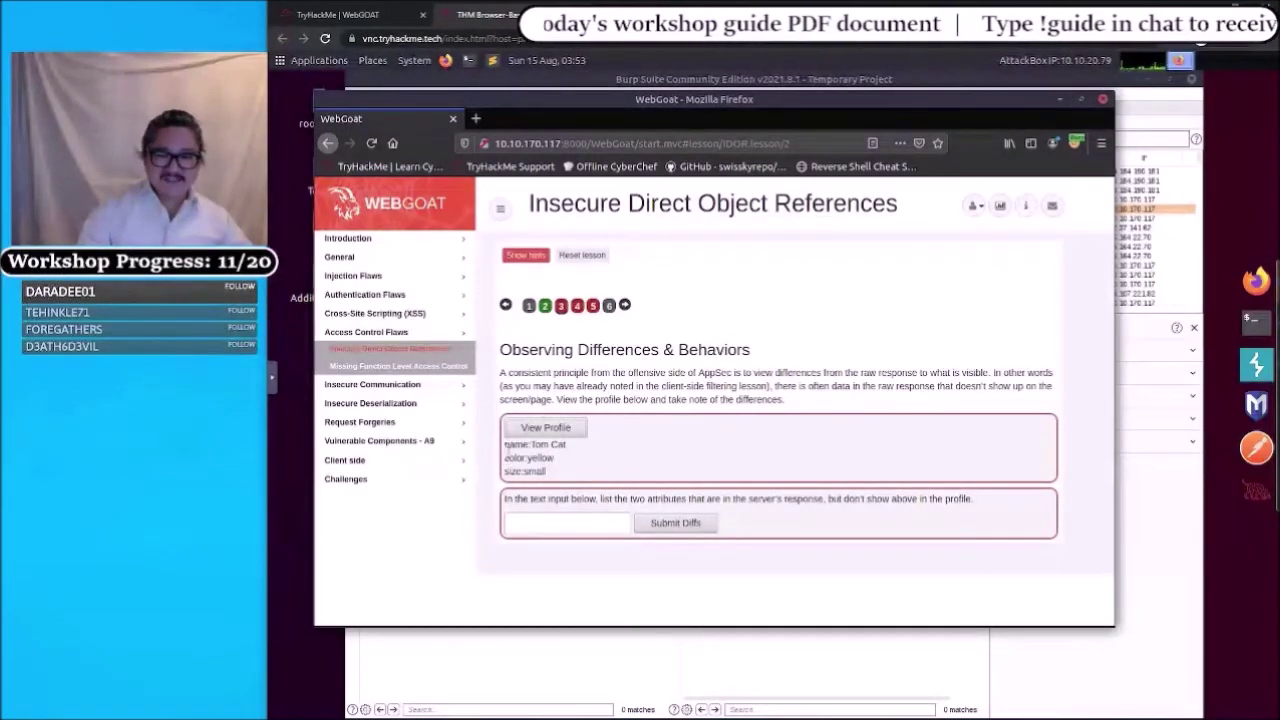
click(562, 459)
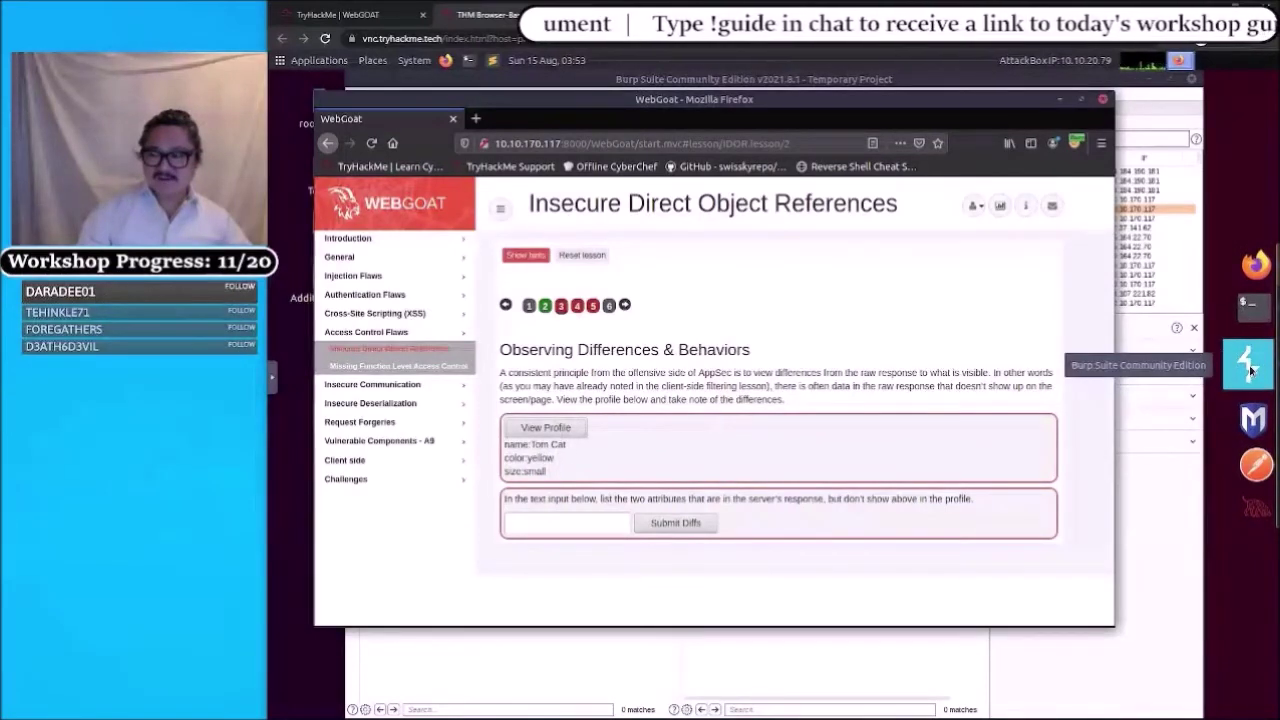
click(1249, 368)
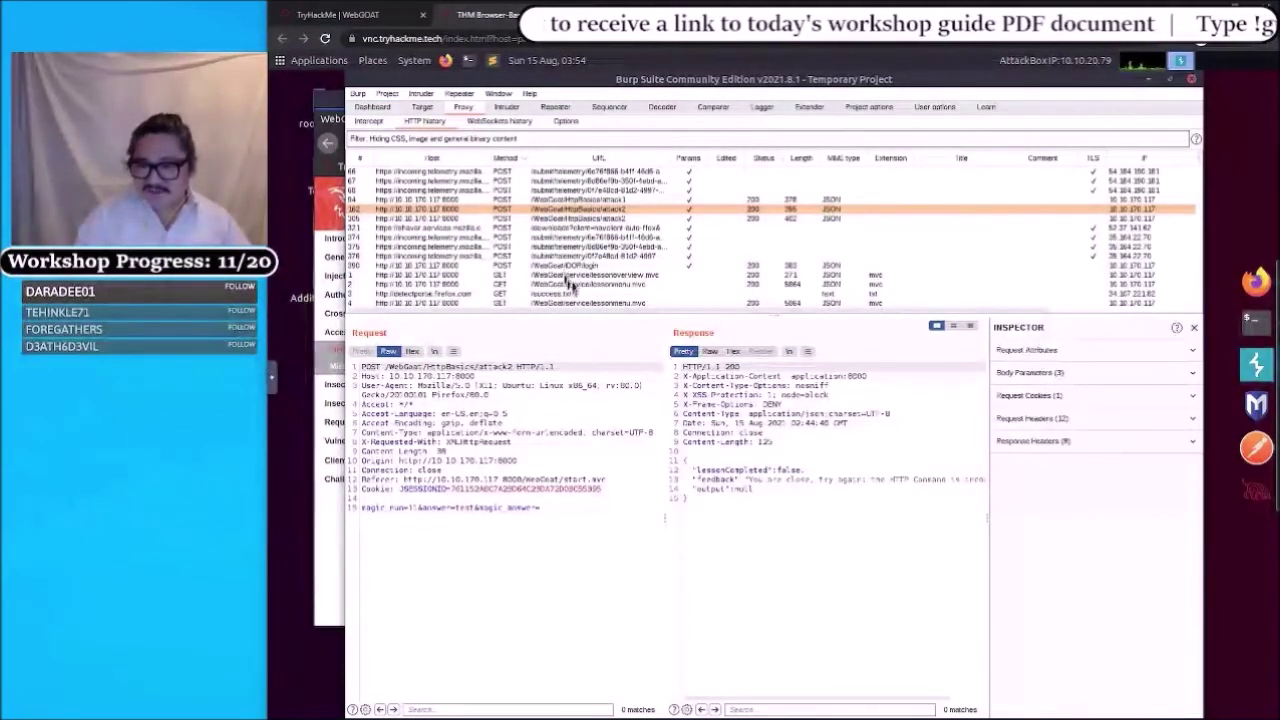
scroll(570, 272, down, 3)
scroll(575, 272, up, 2)
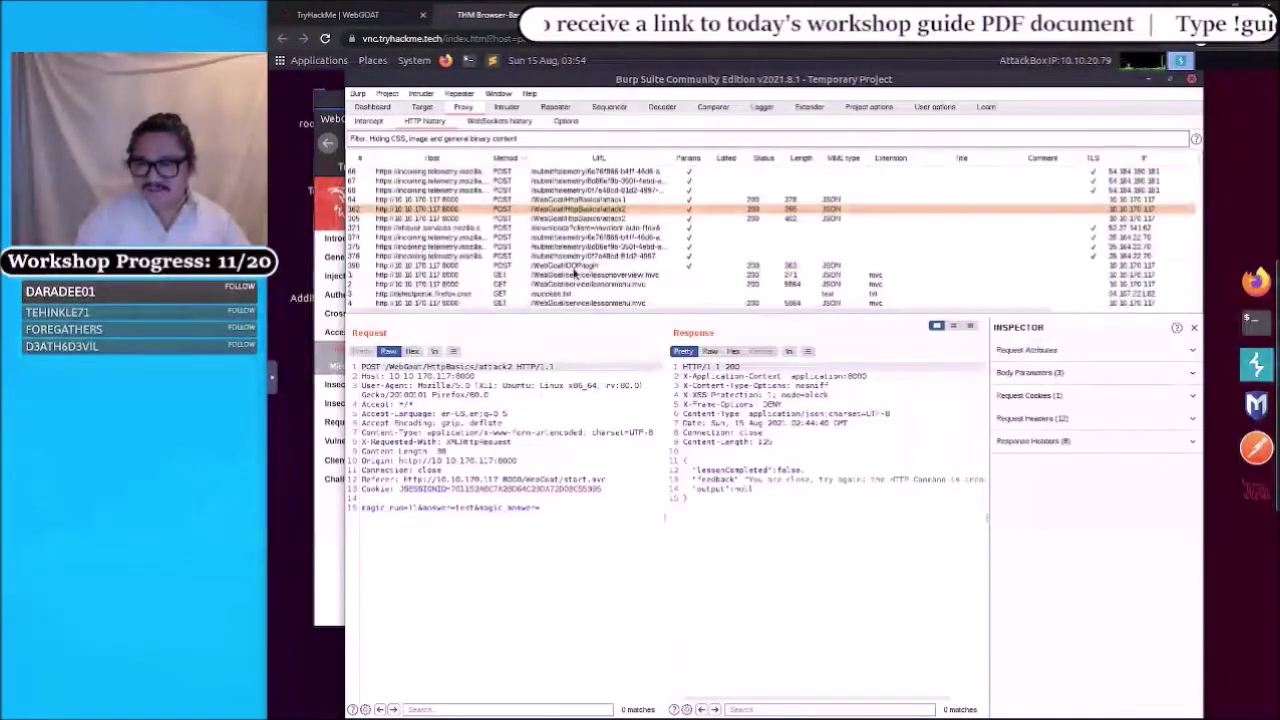
scroll(557, 233, up, 2)
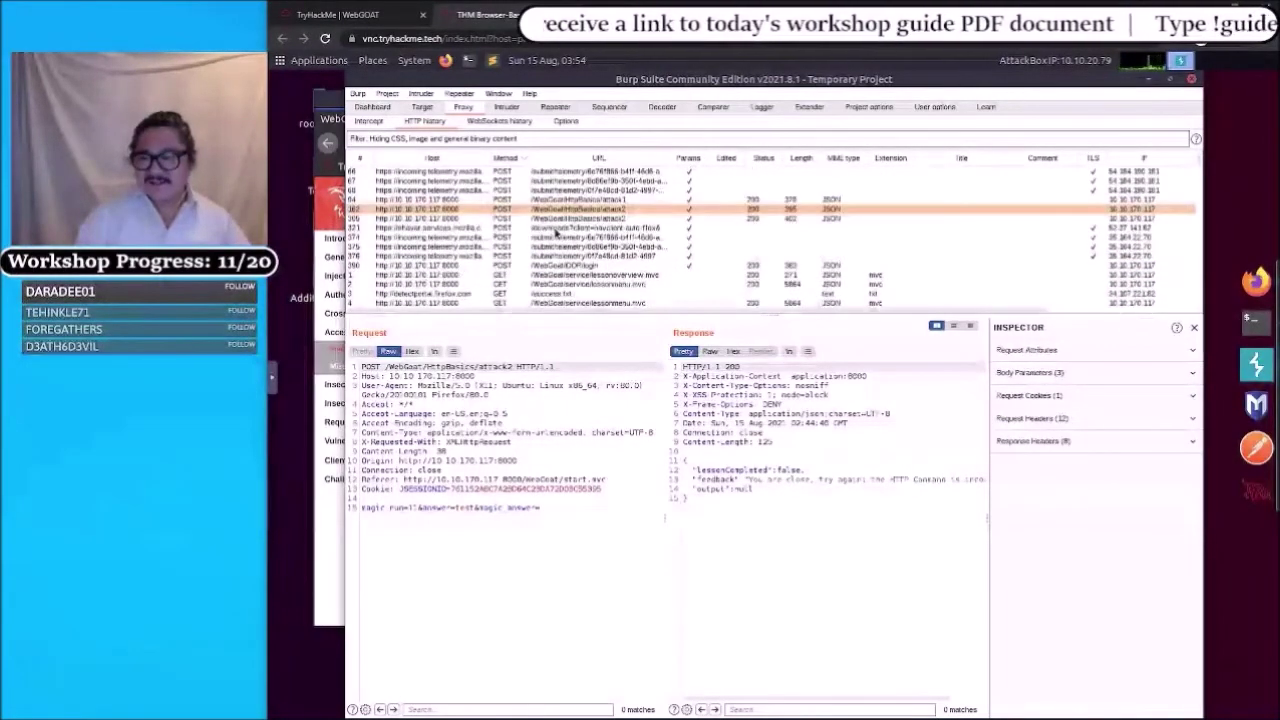
click(508, 158)
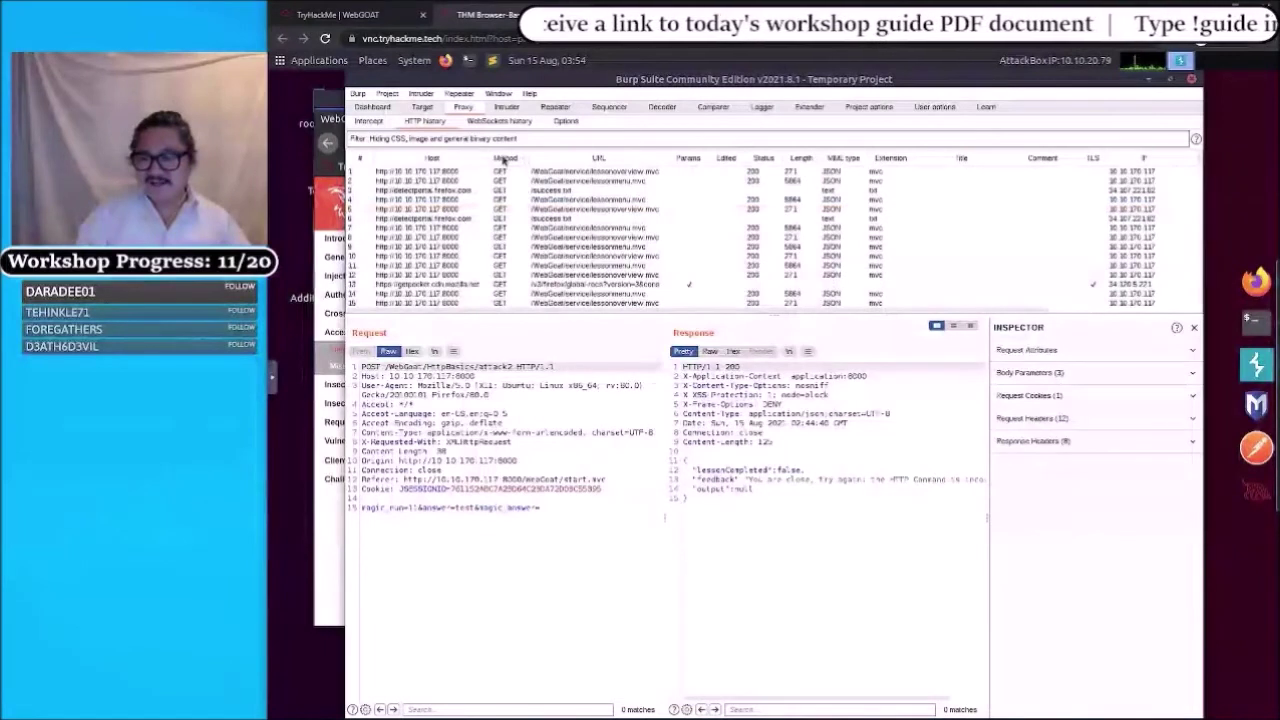
click(506, 158)
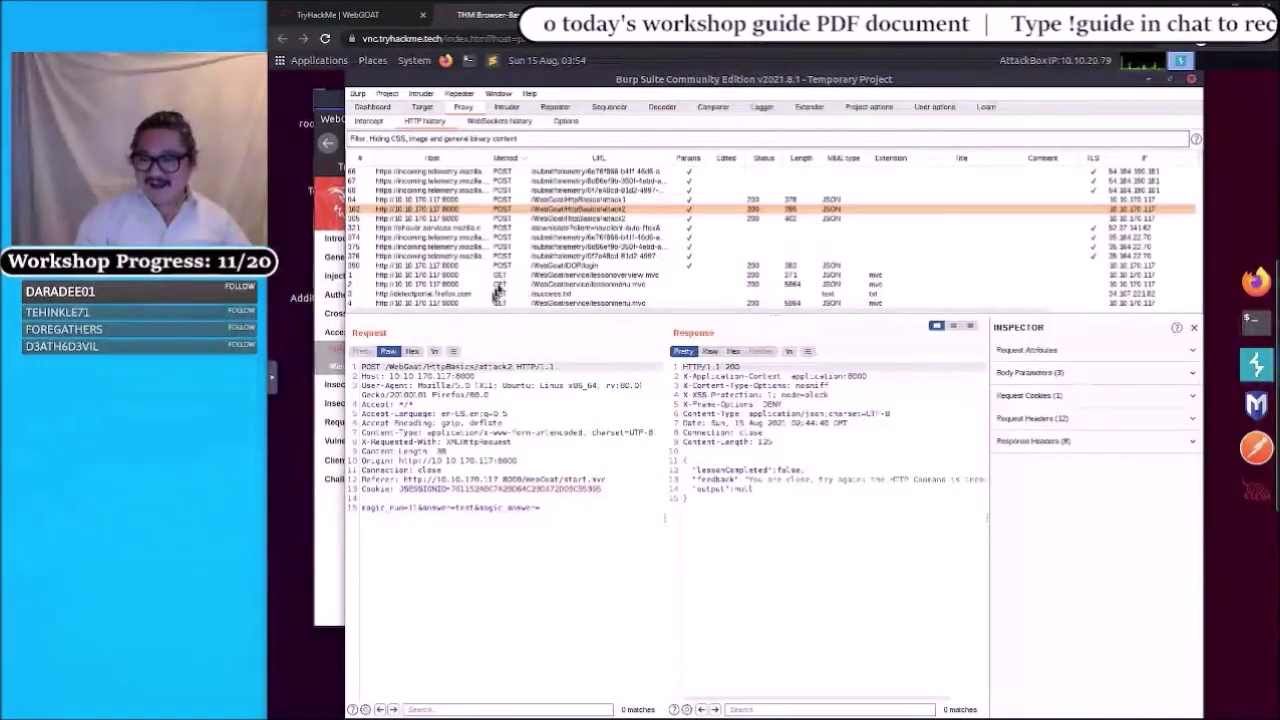
scroll(515, 259, down, 2)
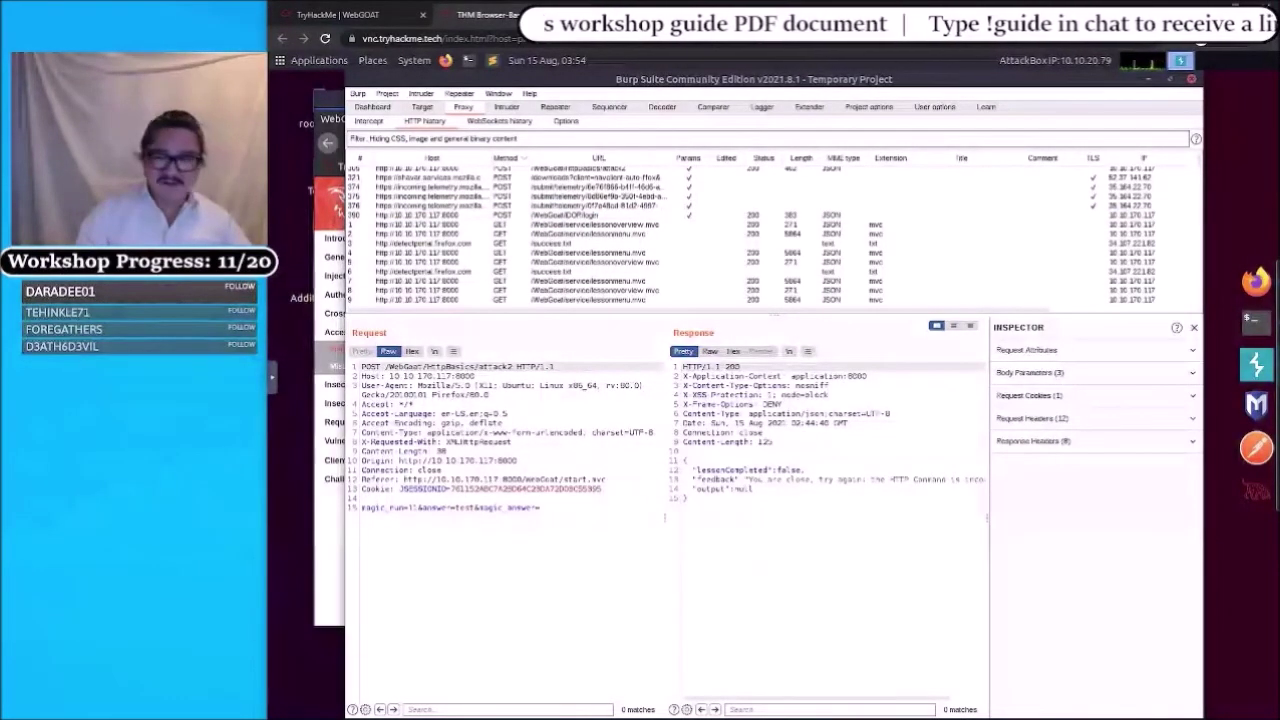
scroll(588, 252, up, 2)
scroll(585, 258, down, 2)
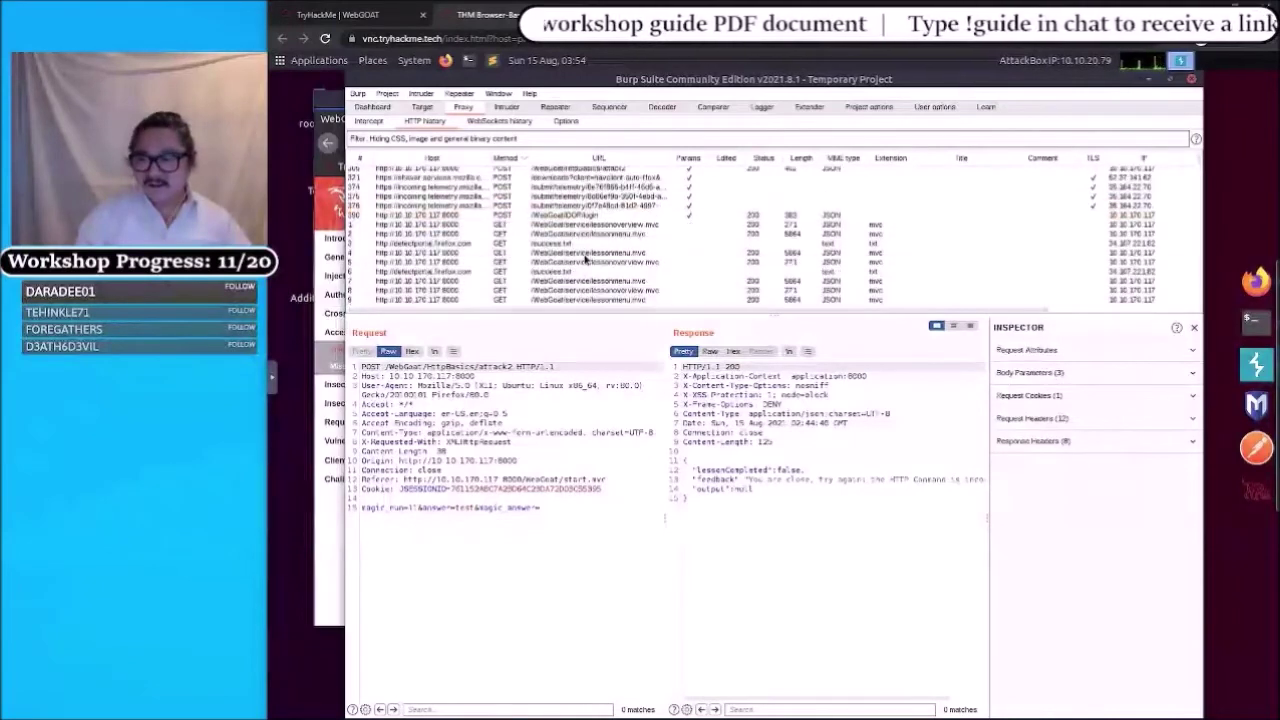
scroll(585, 258, down, 10)
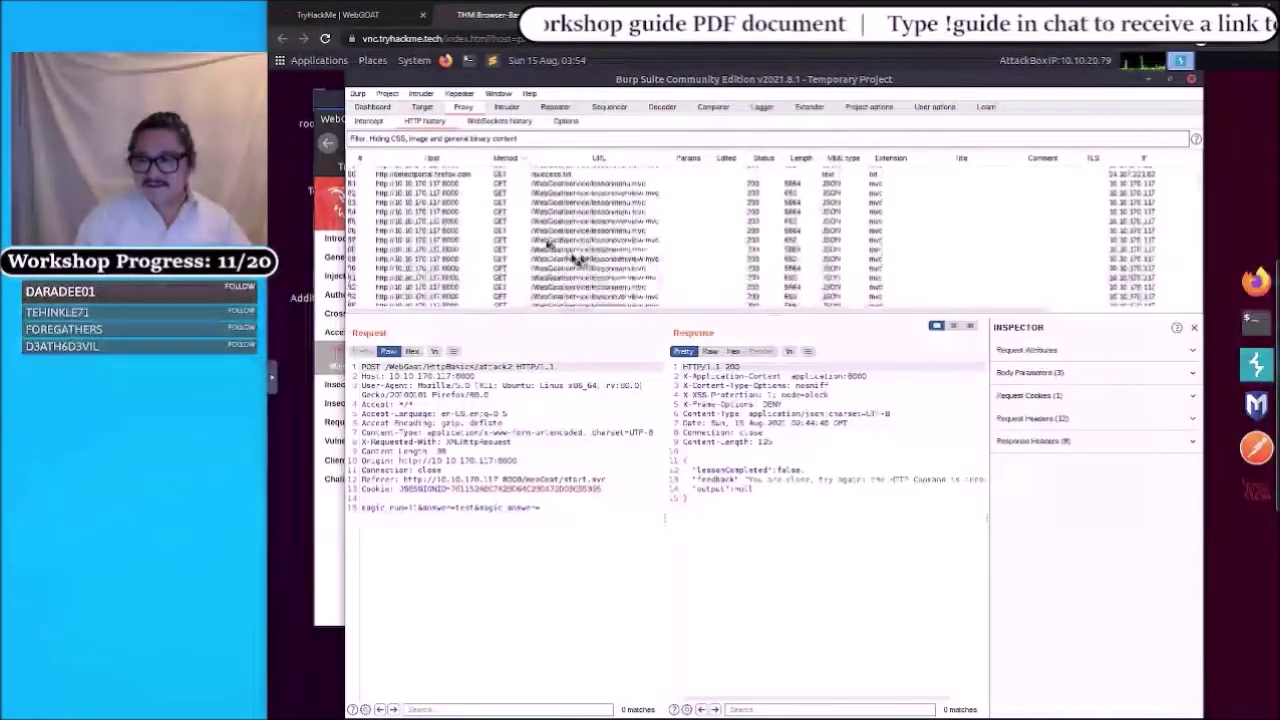
click(357, 158)
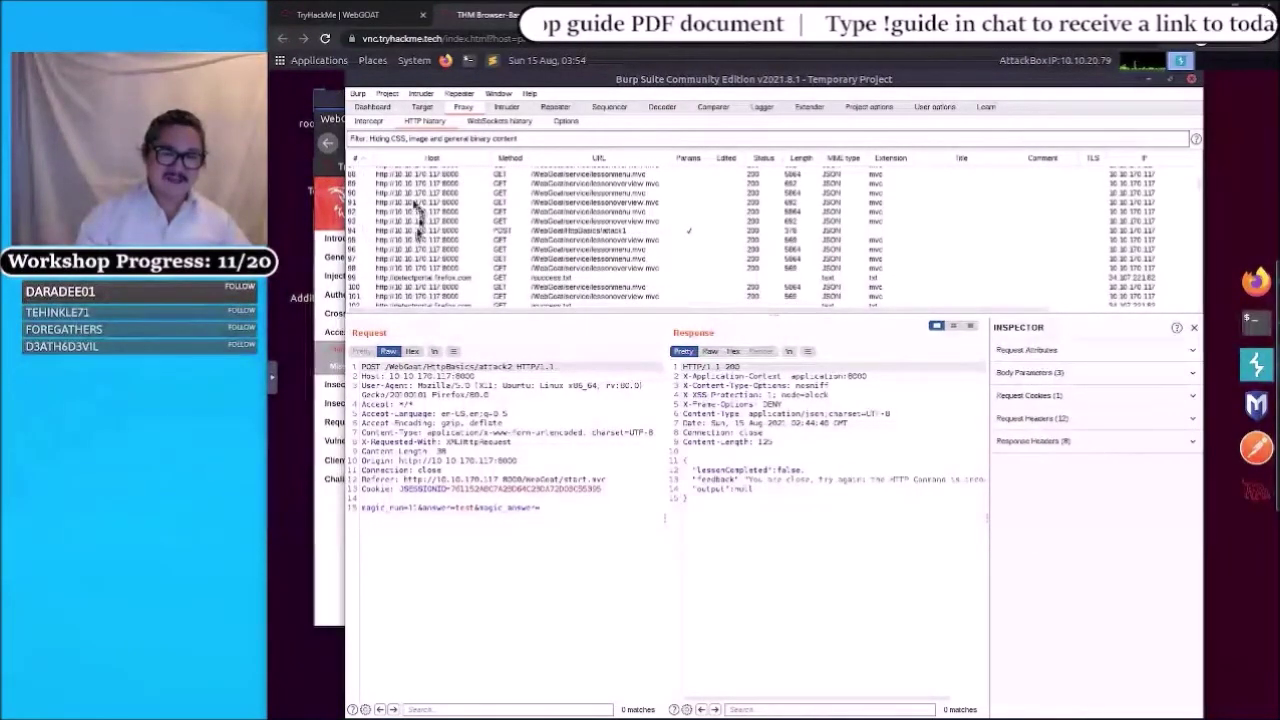
scroll(402, 190, down, 7)
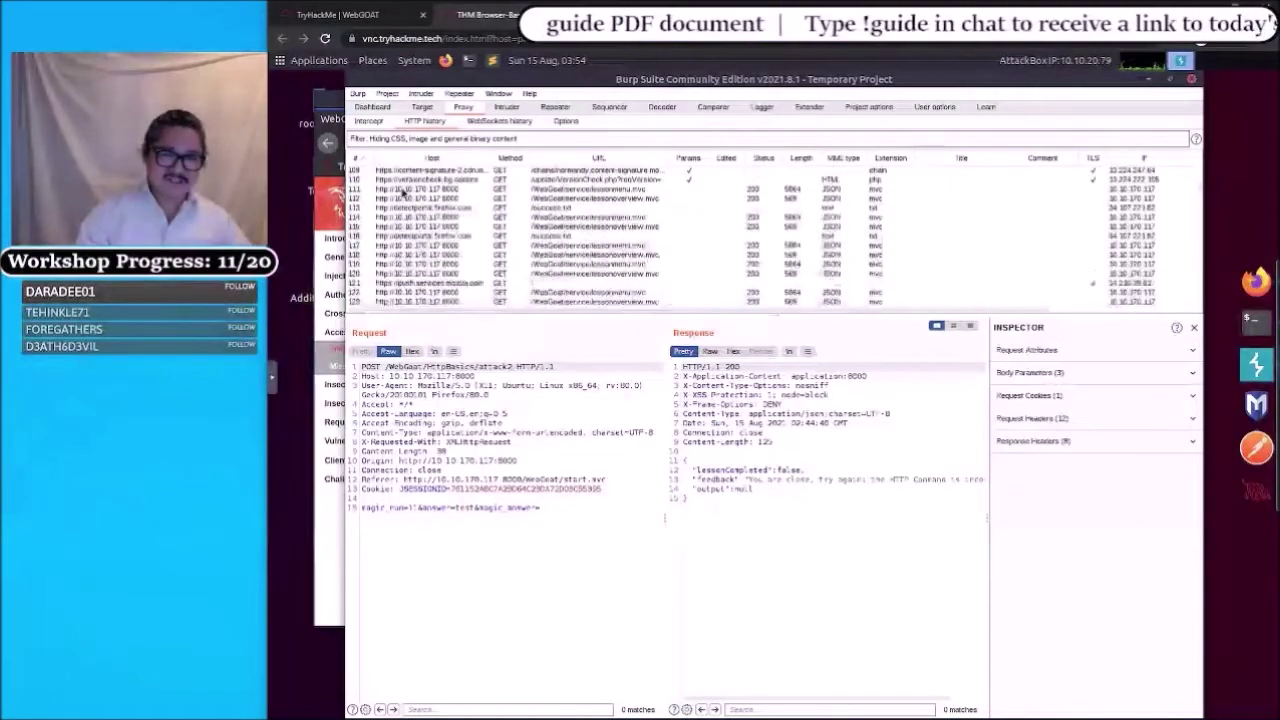
scroll(403, 193, down, 20)
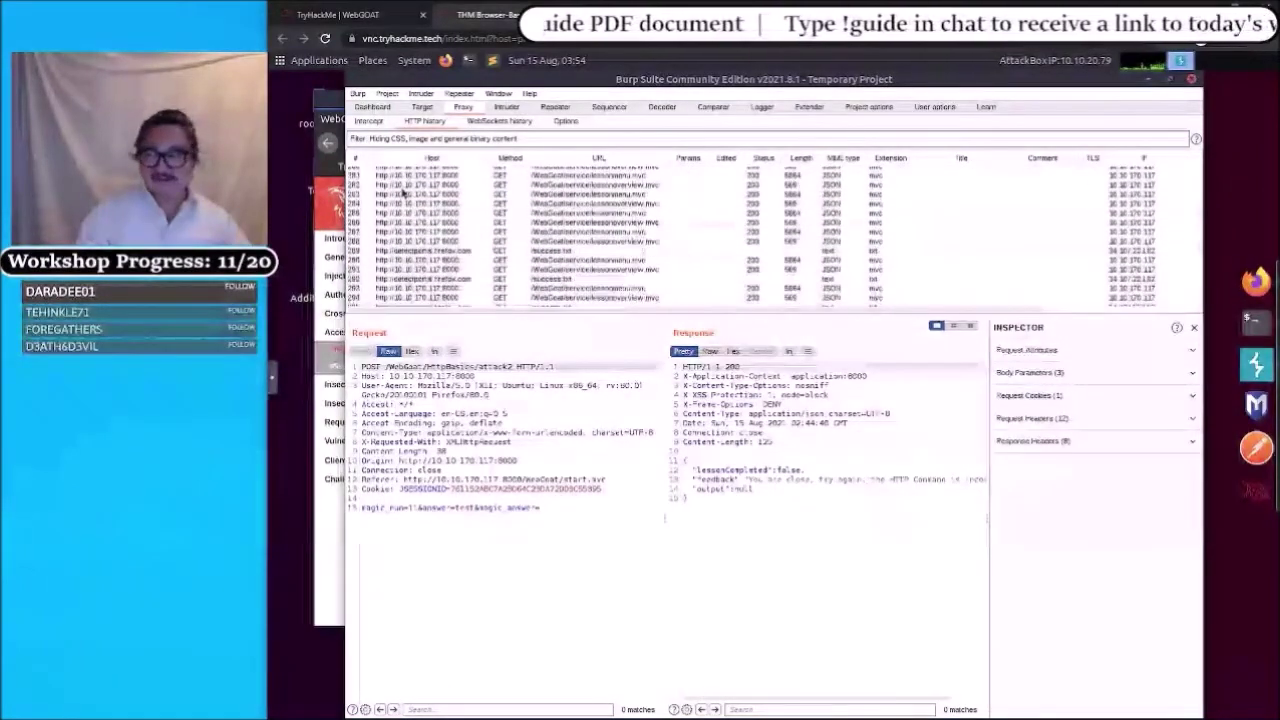
scroll(405, 195, down, 20)
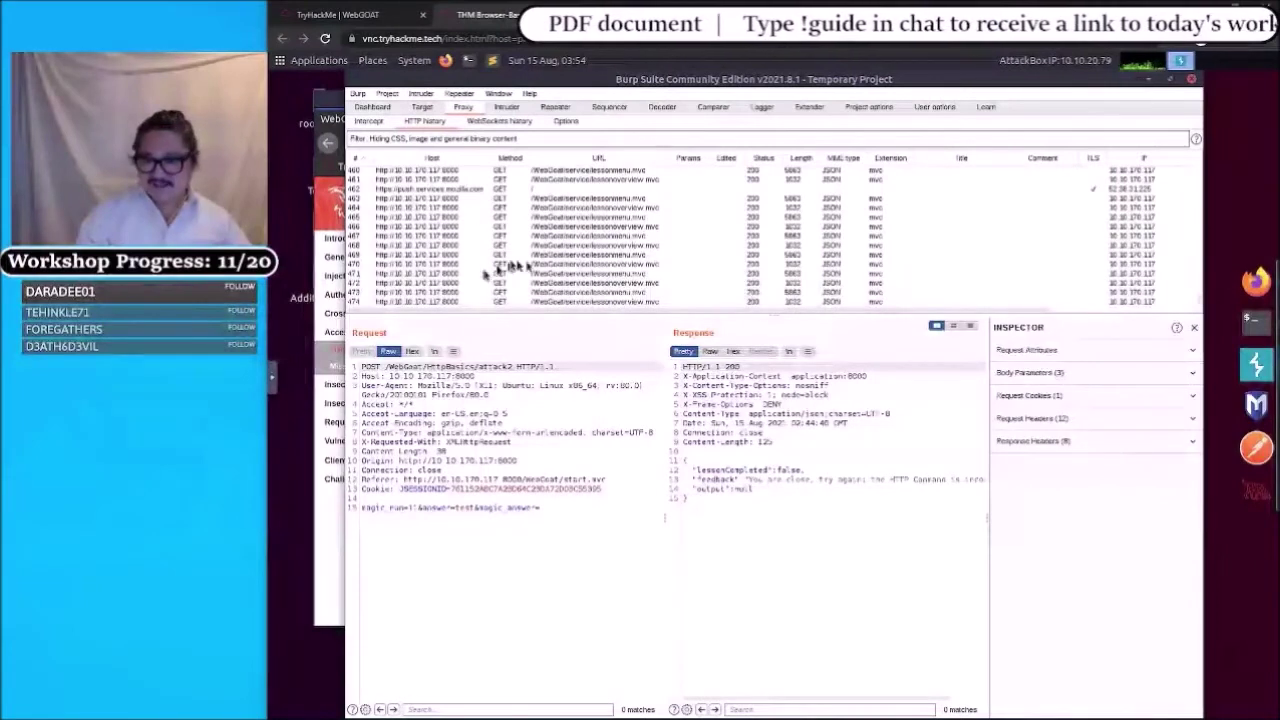
scroll(582, 274, up, 2)
scroll(582, 274, up, 4)
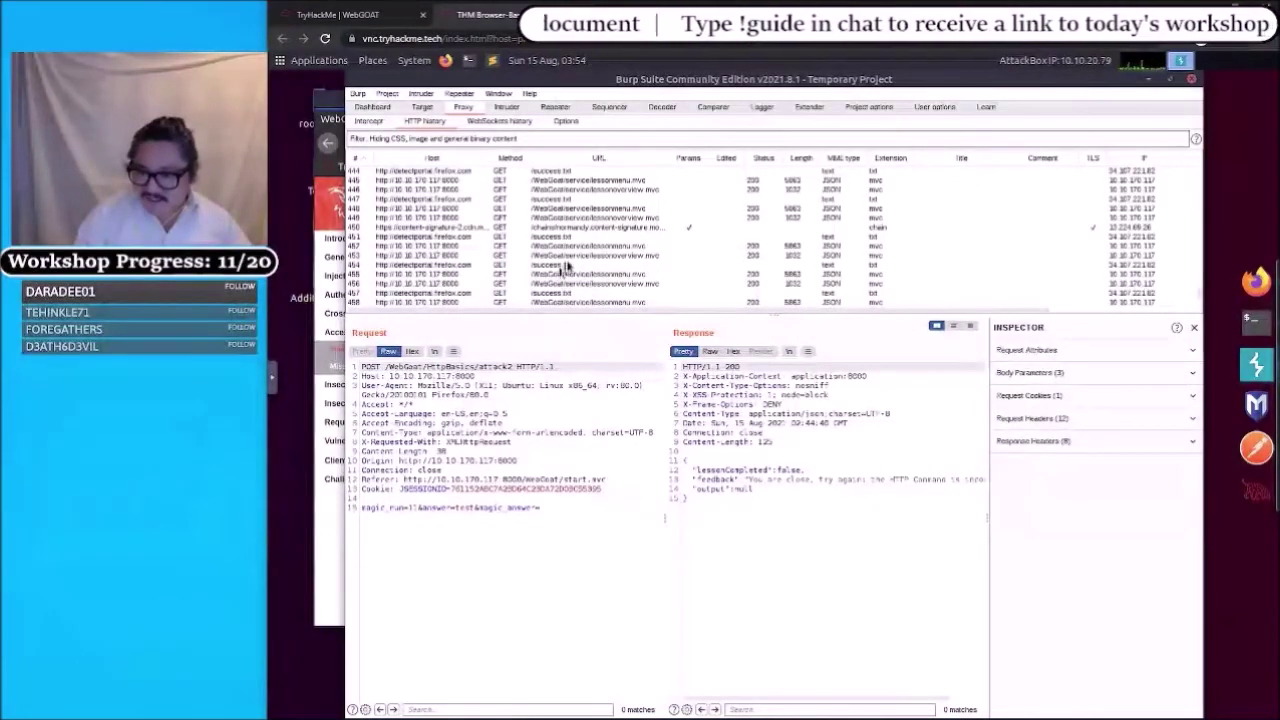
scroll(565, 265, down, 7)
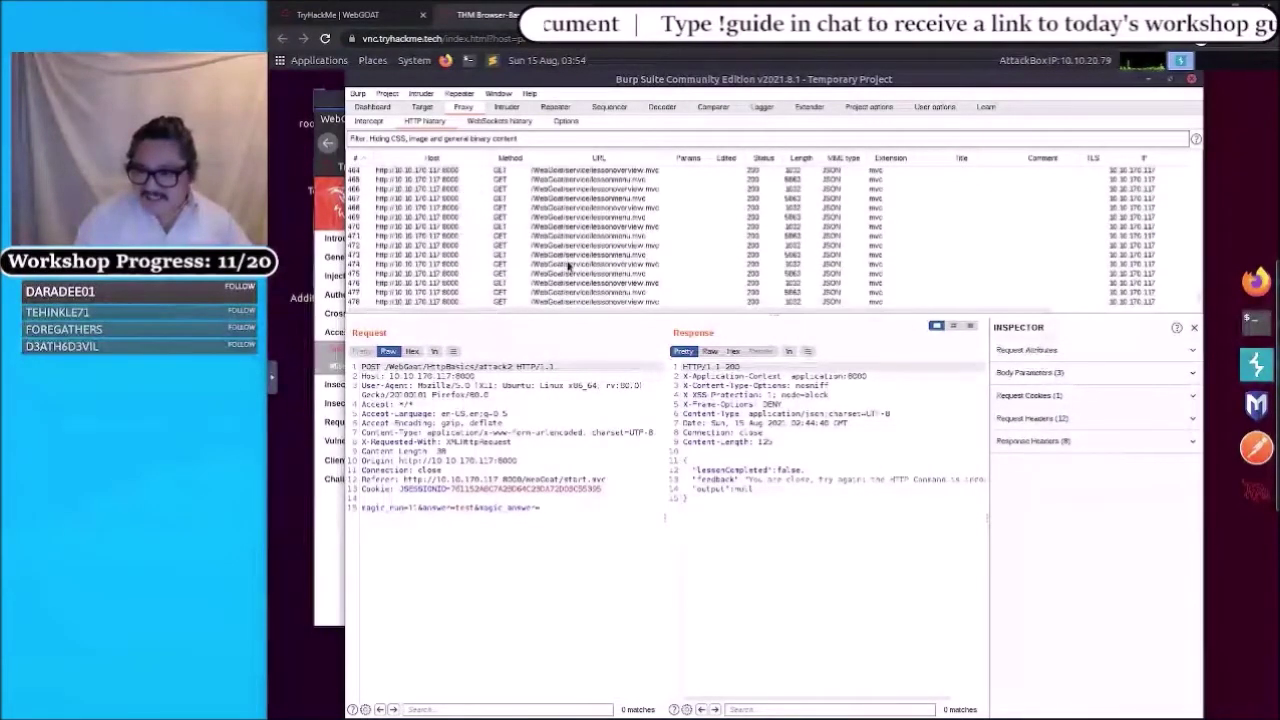
scroll(567, 265, up, 7)
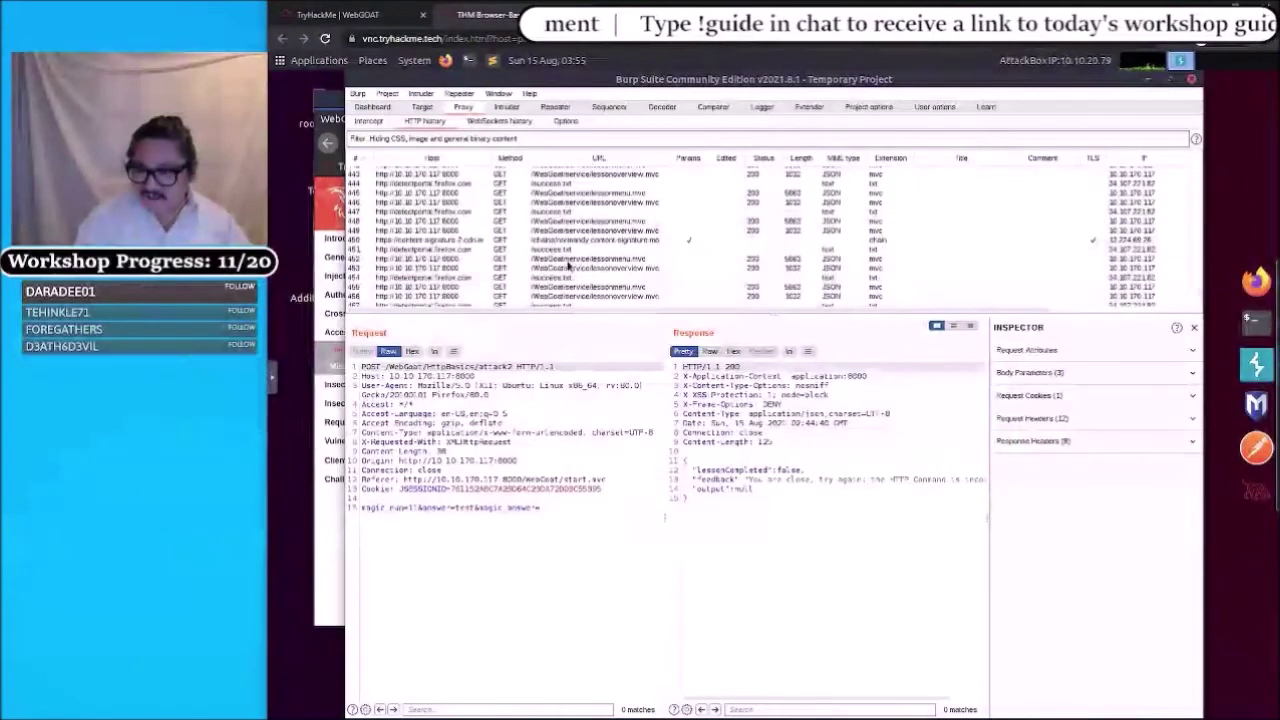
scroll(567, 265, up, 9)
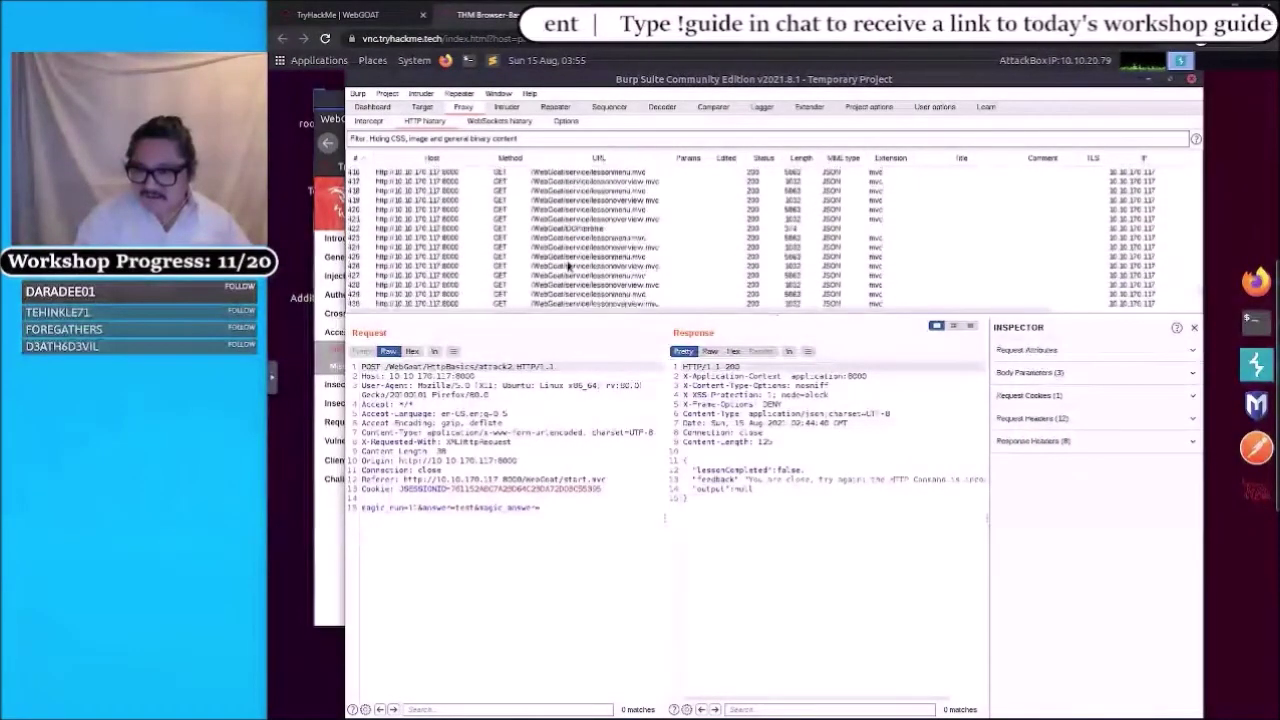
- Select the GET /WebGoat/IDOR/profile row to reveal its JSON response with role and userId
click(573, 229)
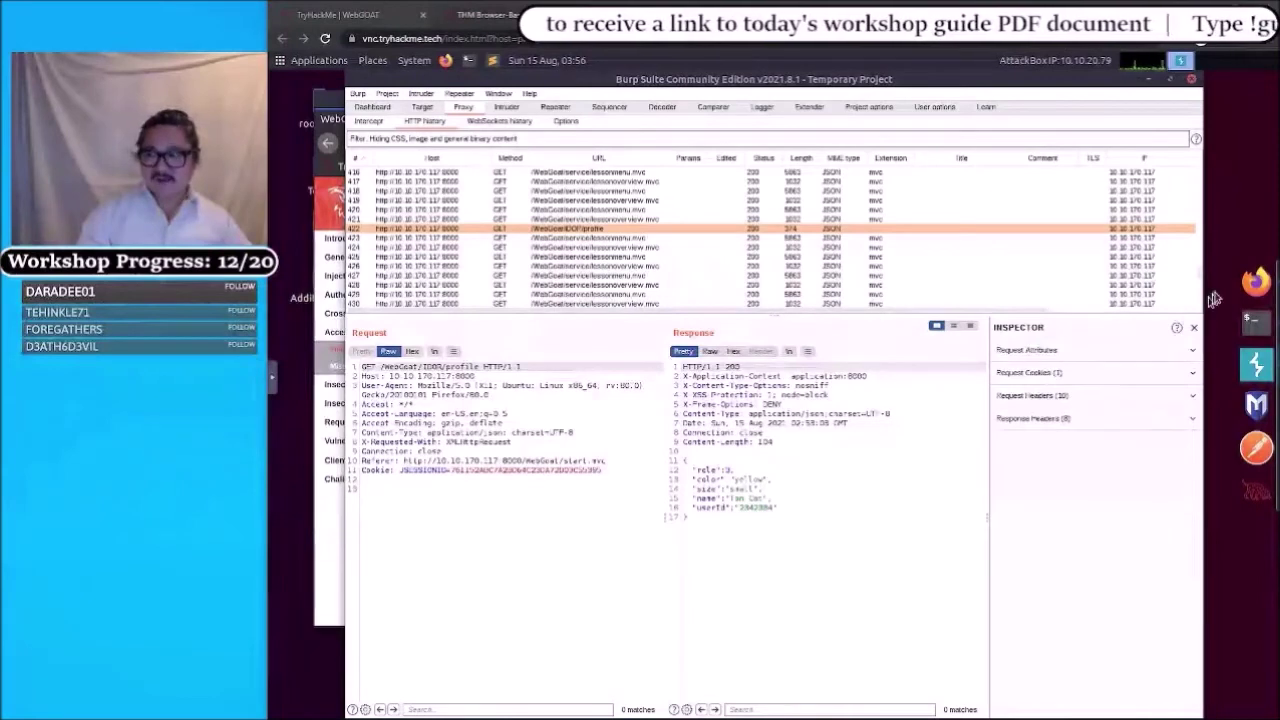
- Back in WebGoat, submit 'role, userId' as the two hidden profile attributes
click(1252, 280)
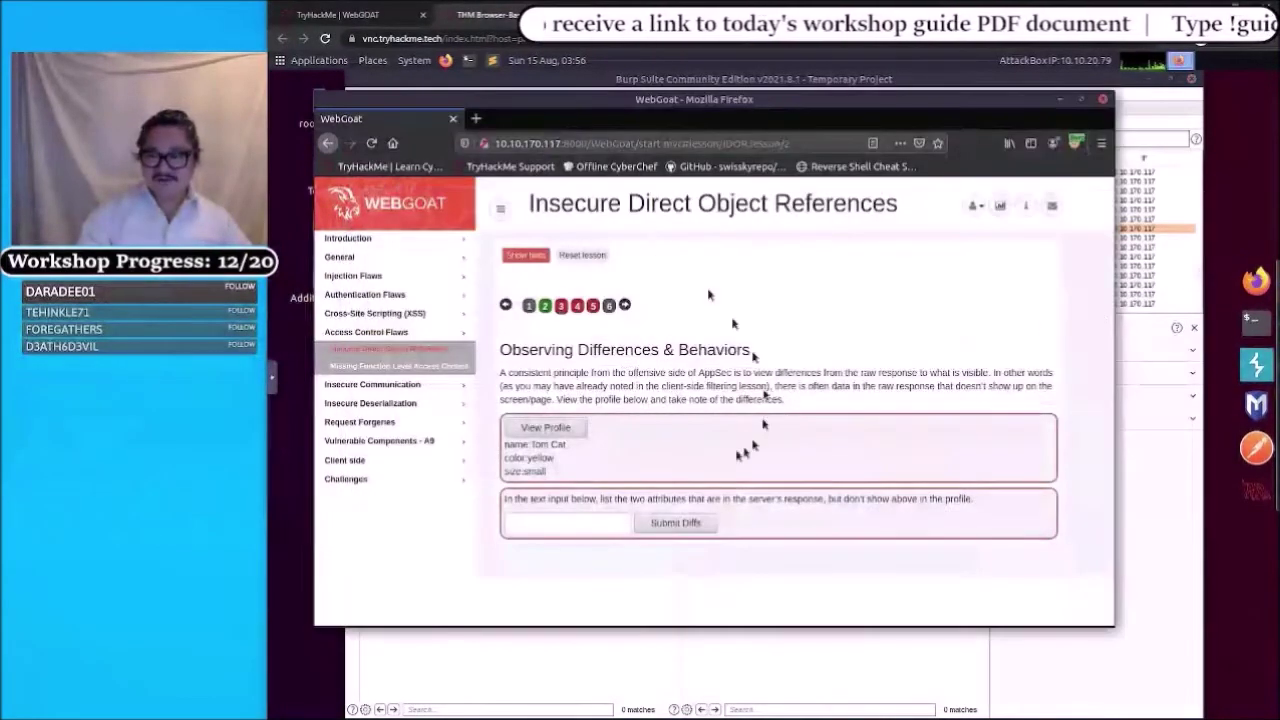
click(523, 522)
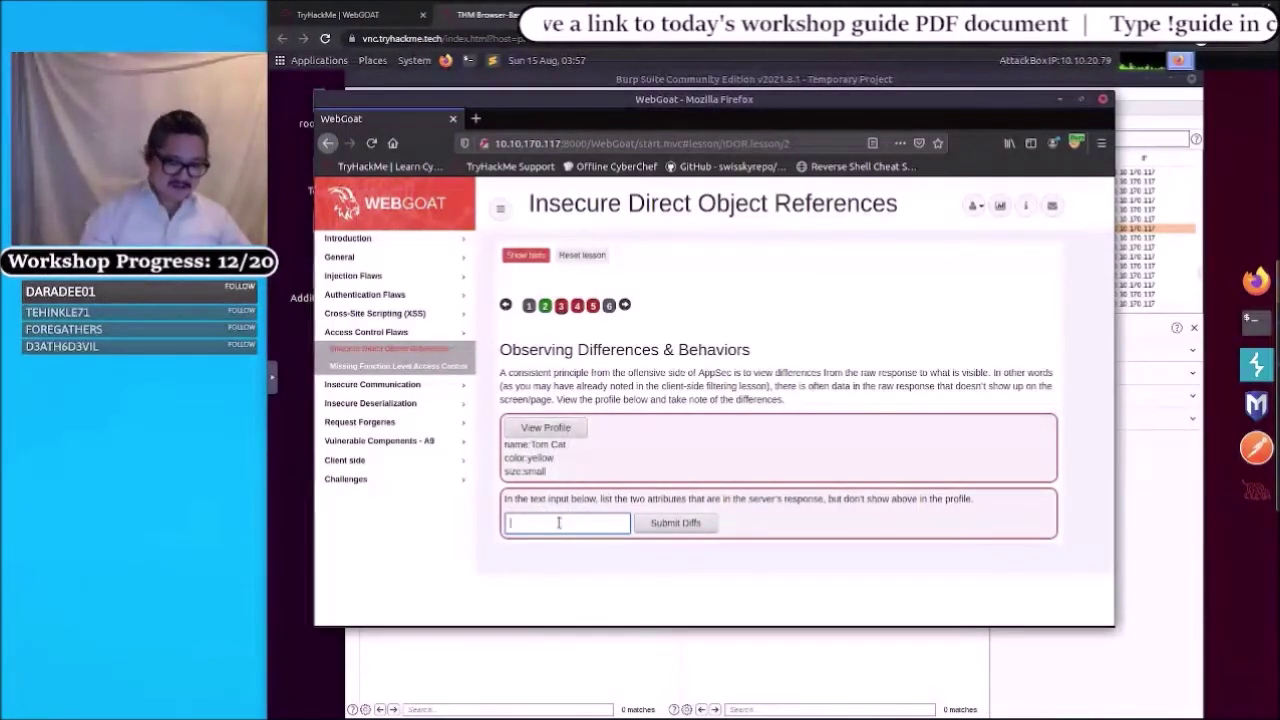
text(role)
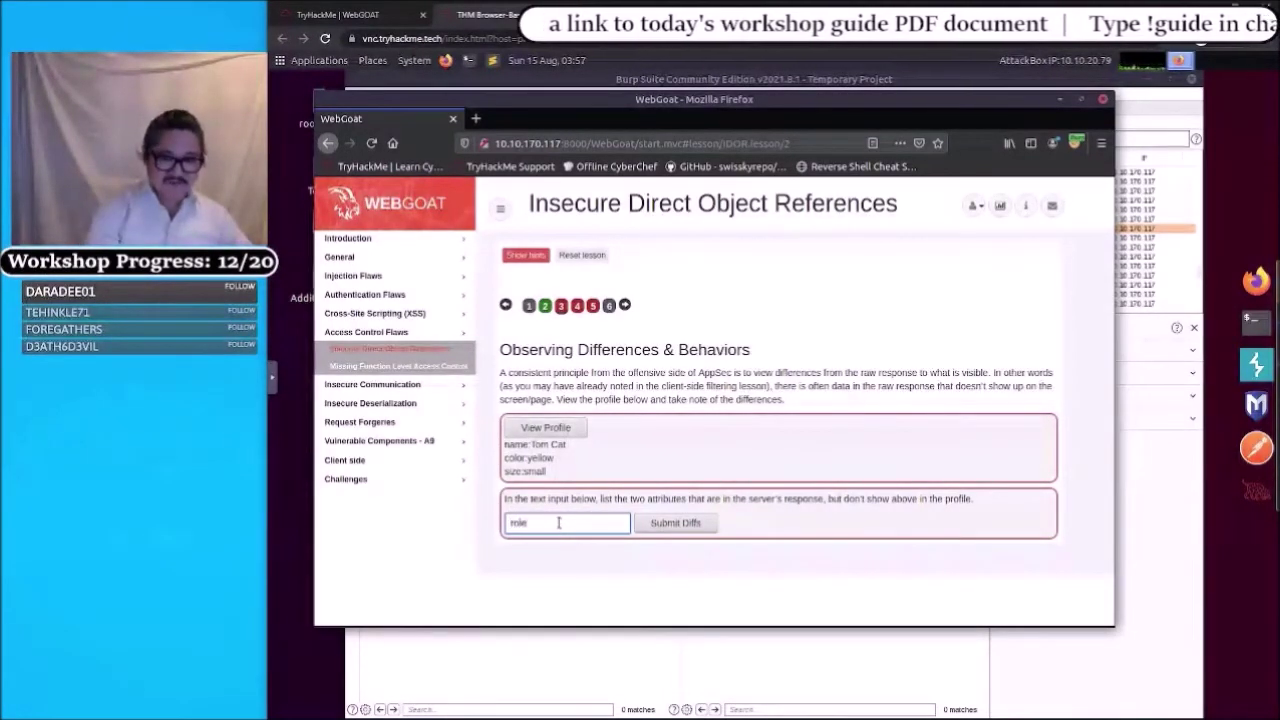
text(,)
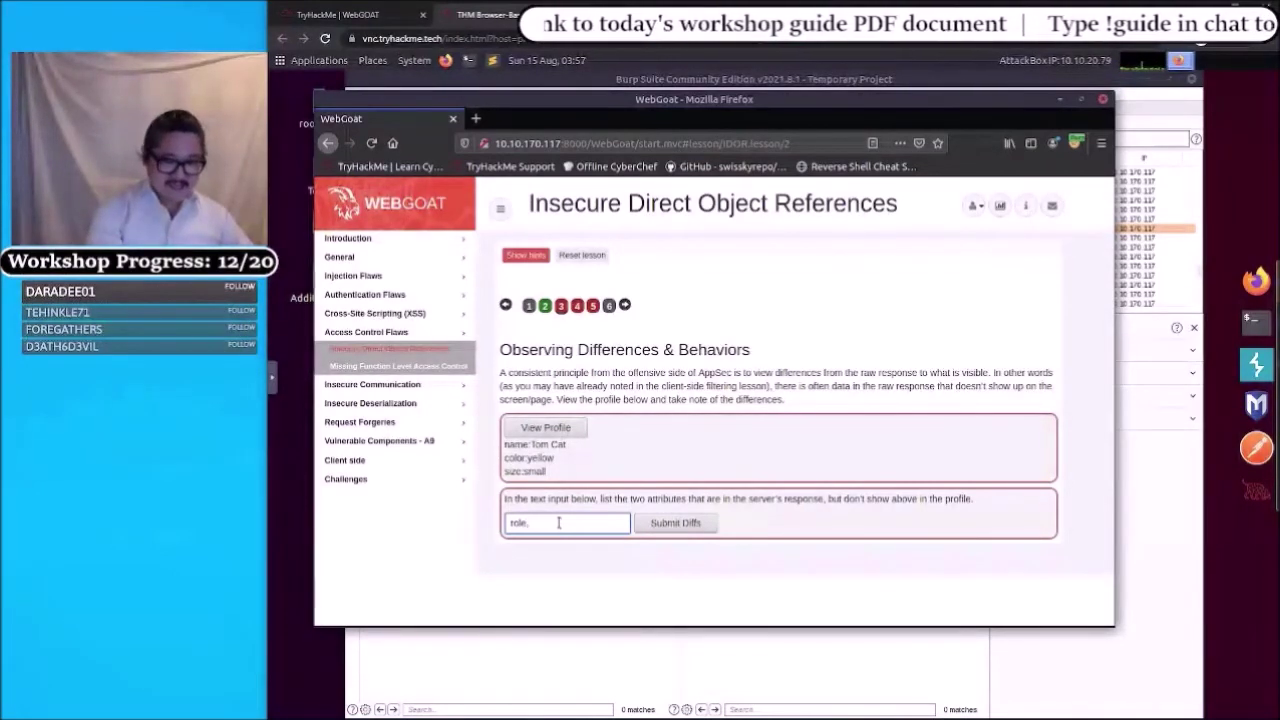
text( user)
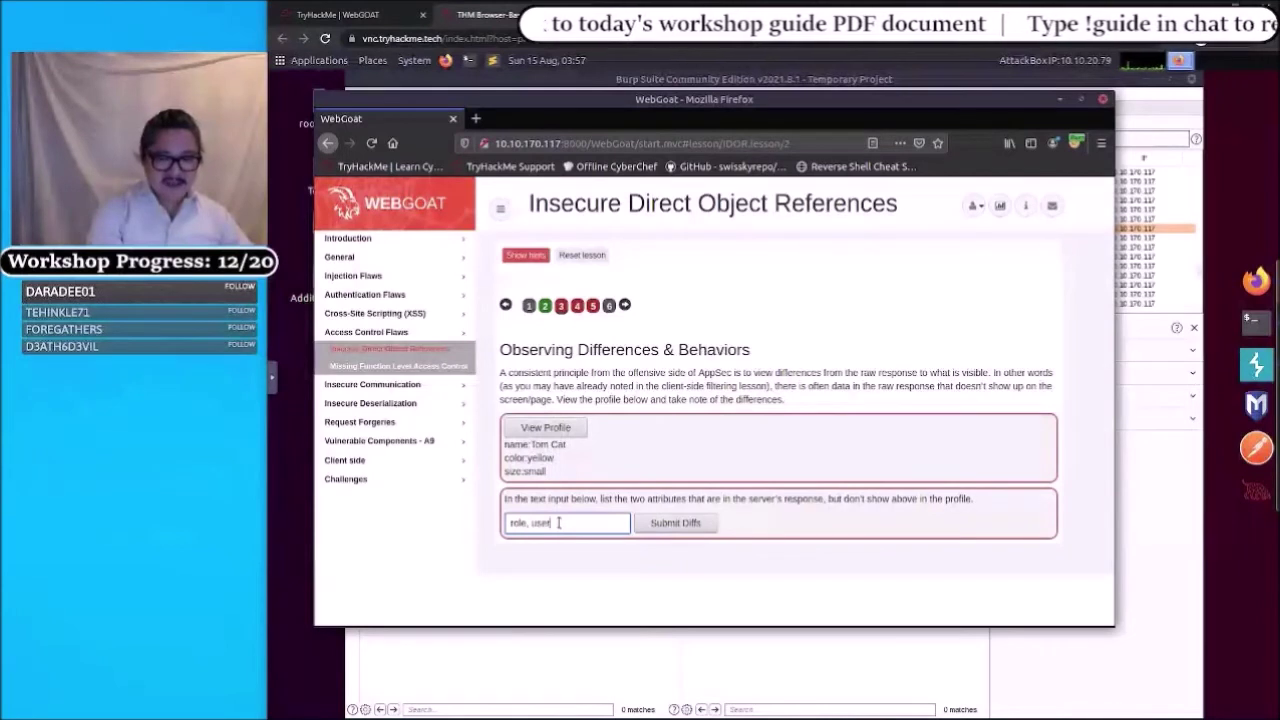
text(Id)
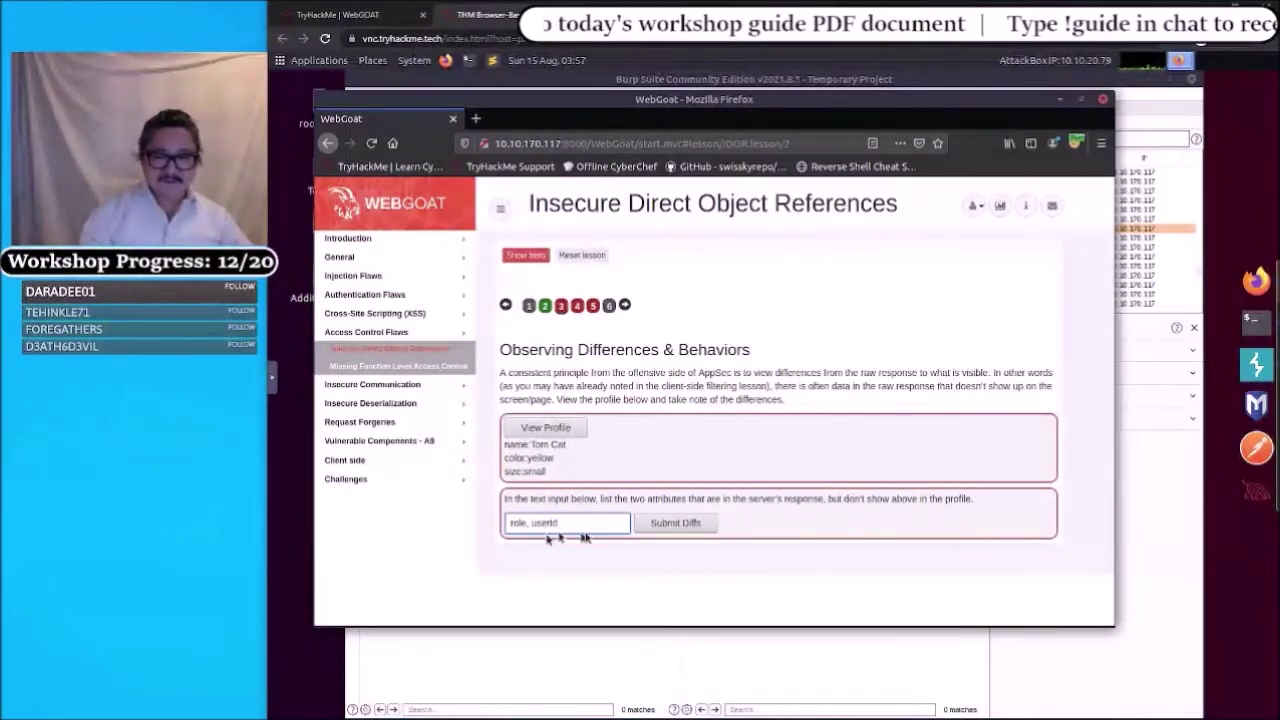
click(673, 526)
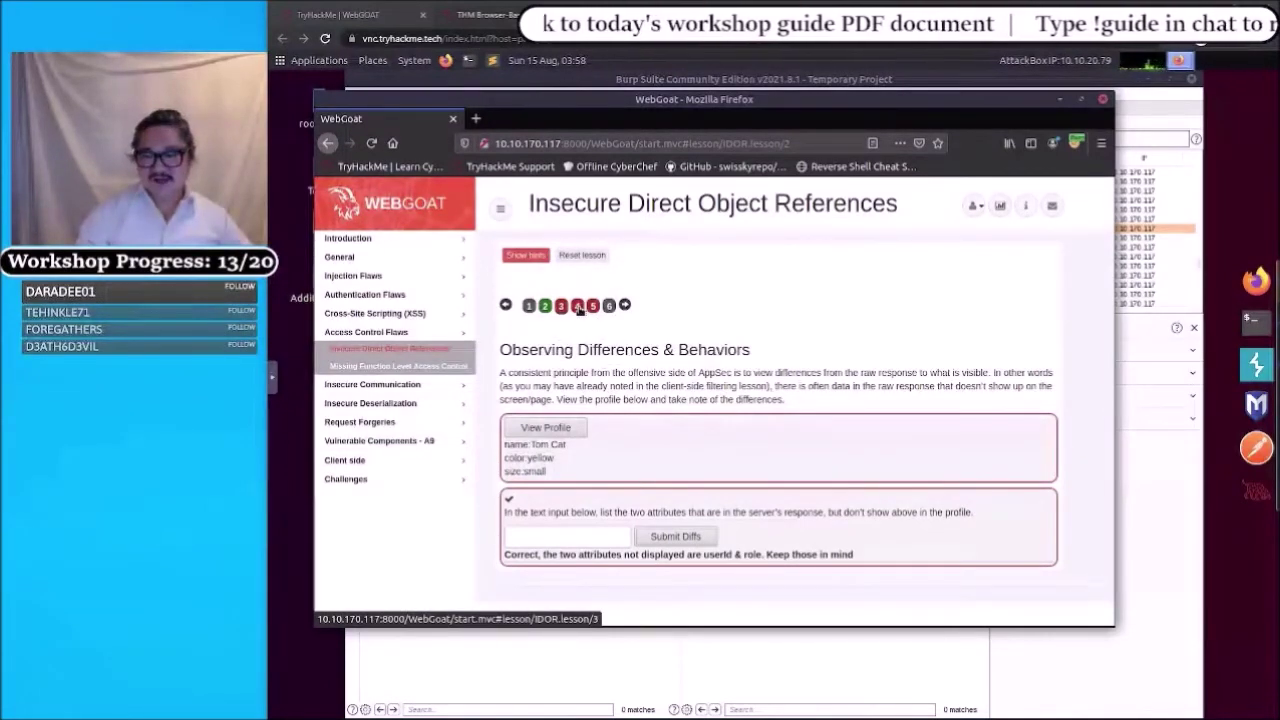
- On the Guessing & Predicting Patterns step, enter WebGoat/IDOR/profile/, then view Burp's captured profile request and JSON response
click(578, 306)
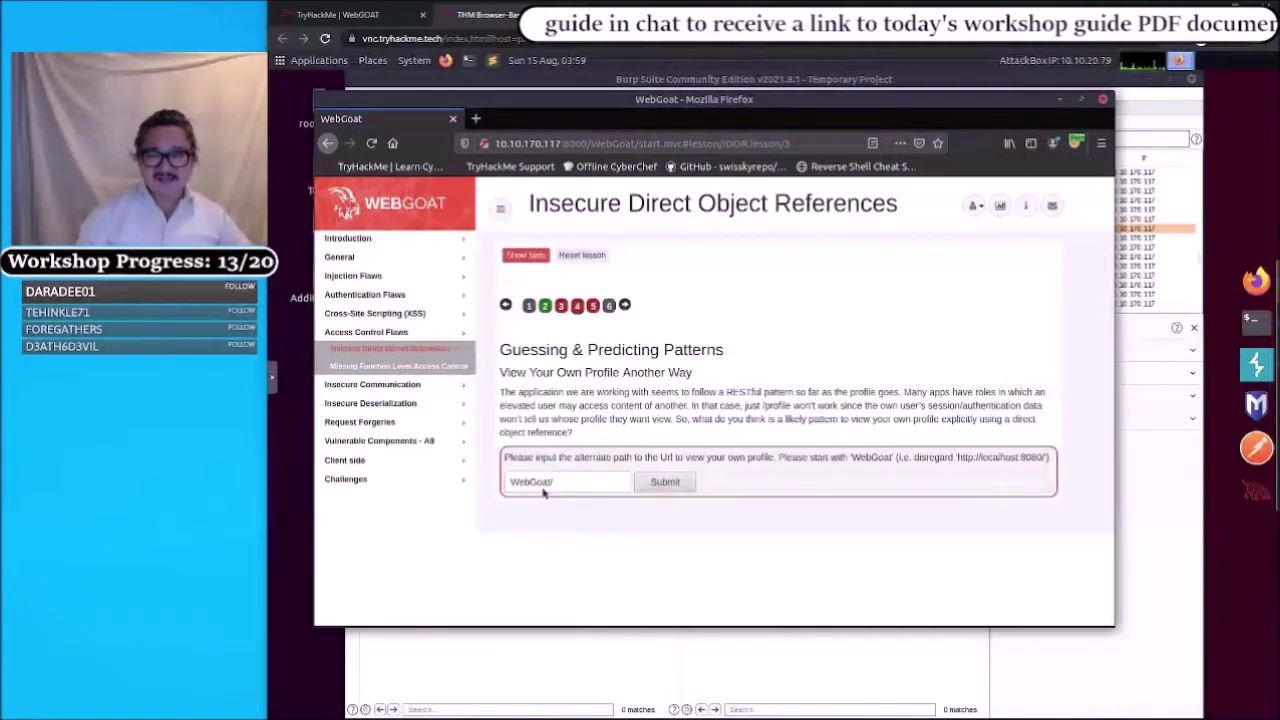
click(557, 482)
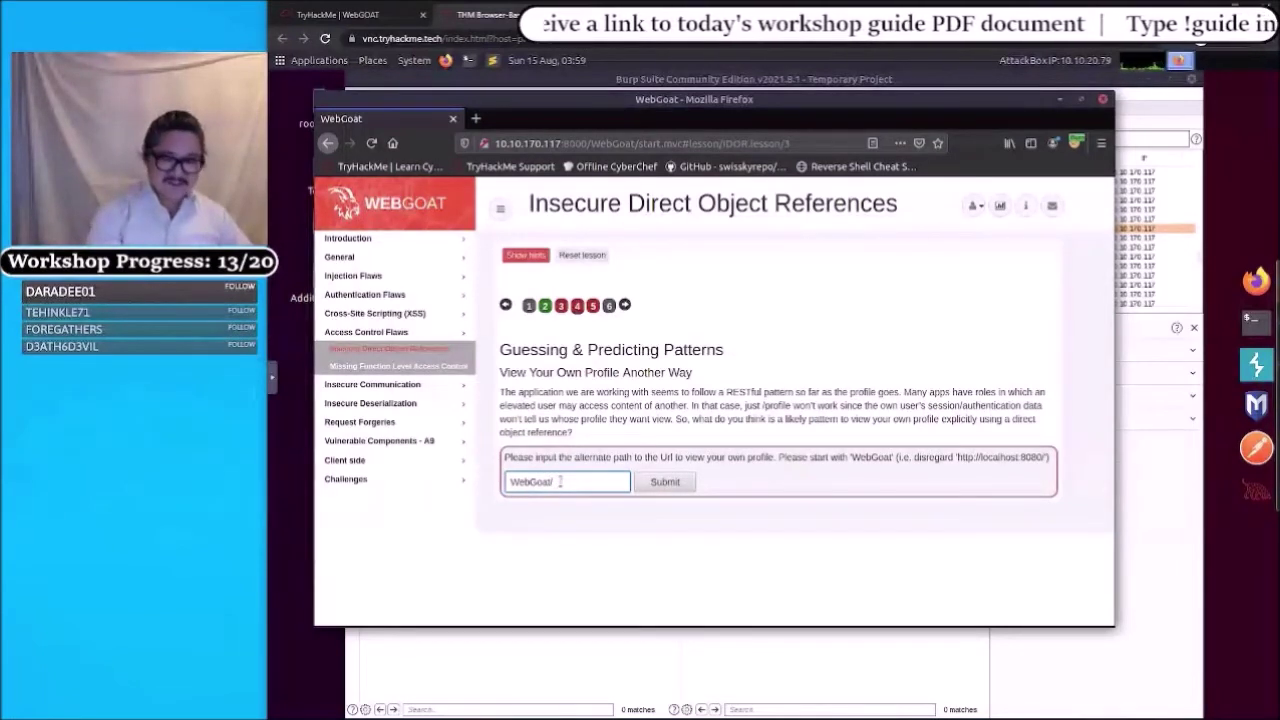
text(IDOR)
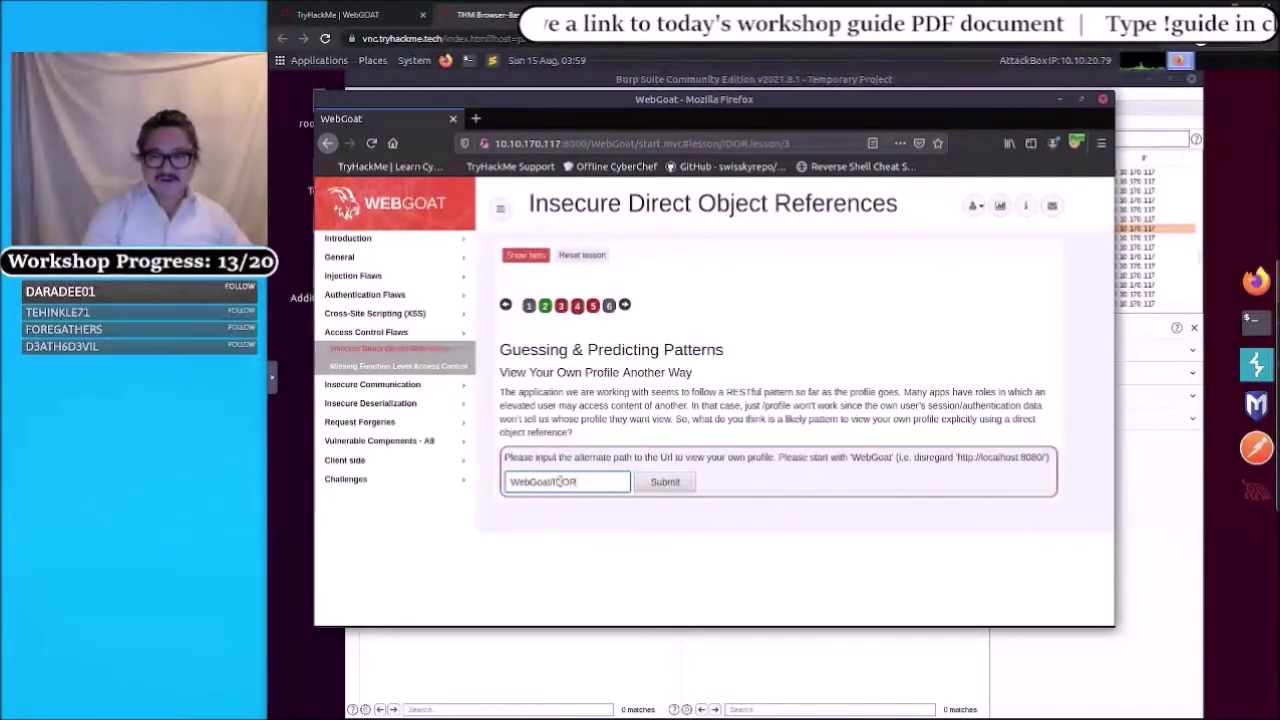
text(/)
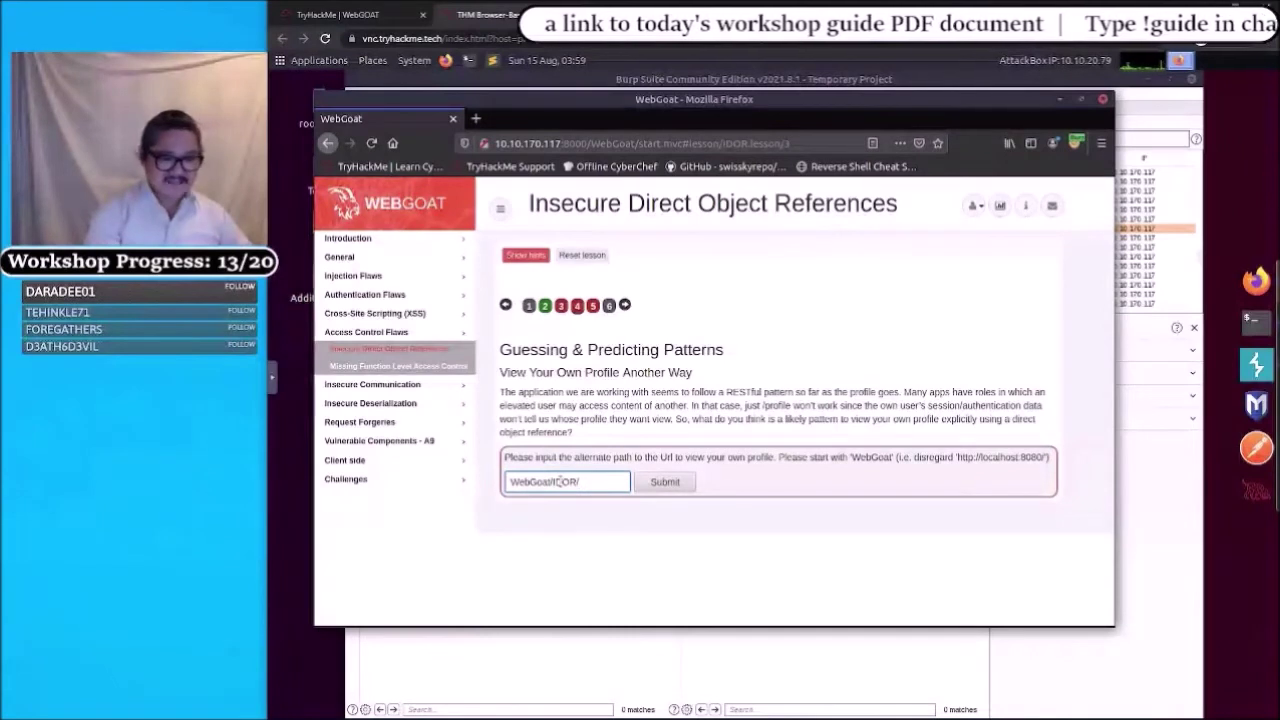
text(profile/)
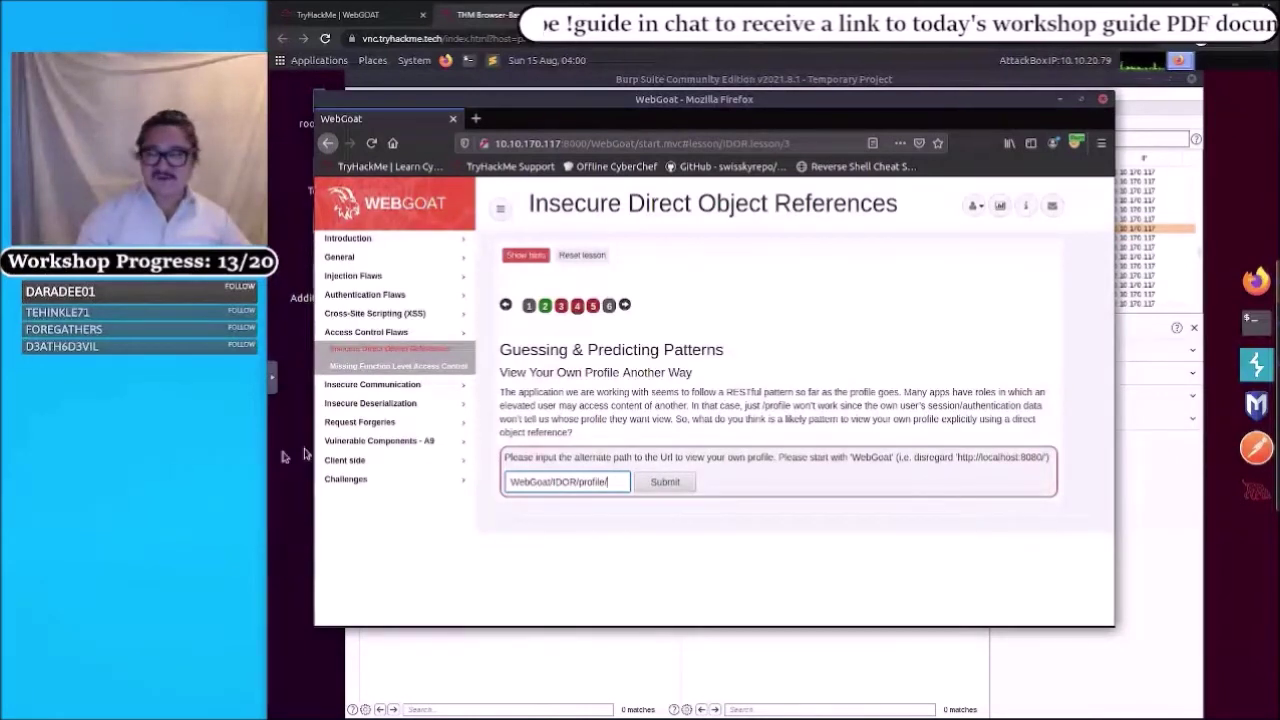
click(1256, 364)
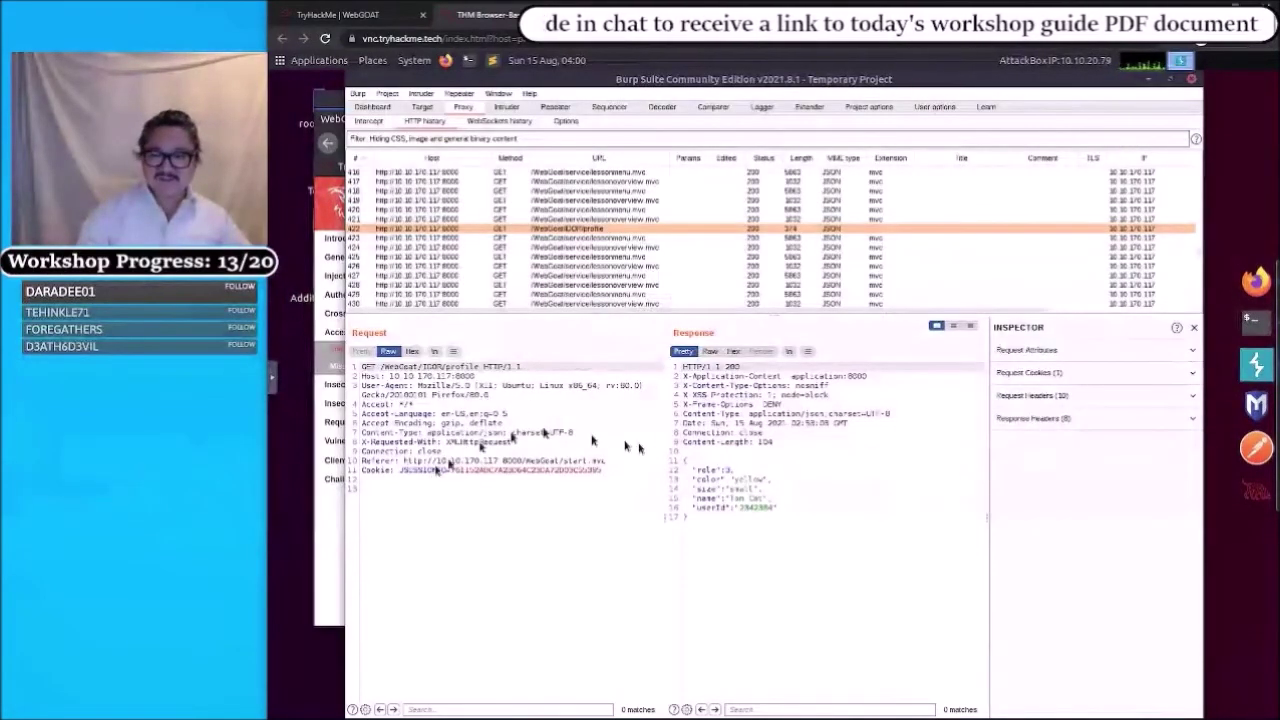
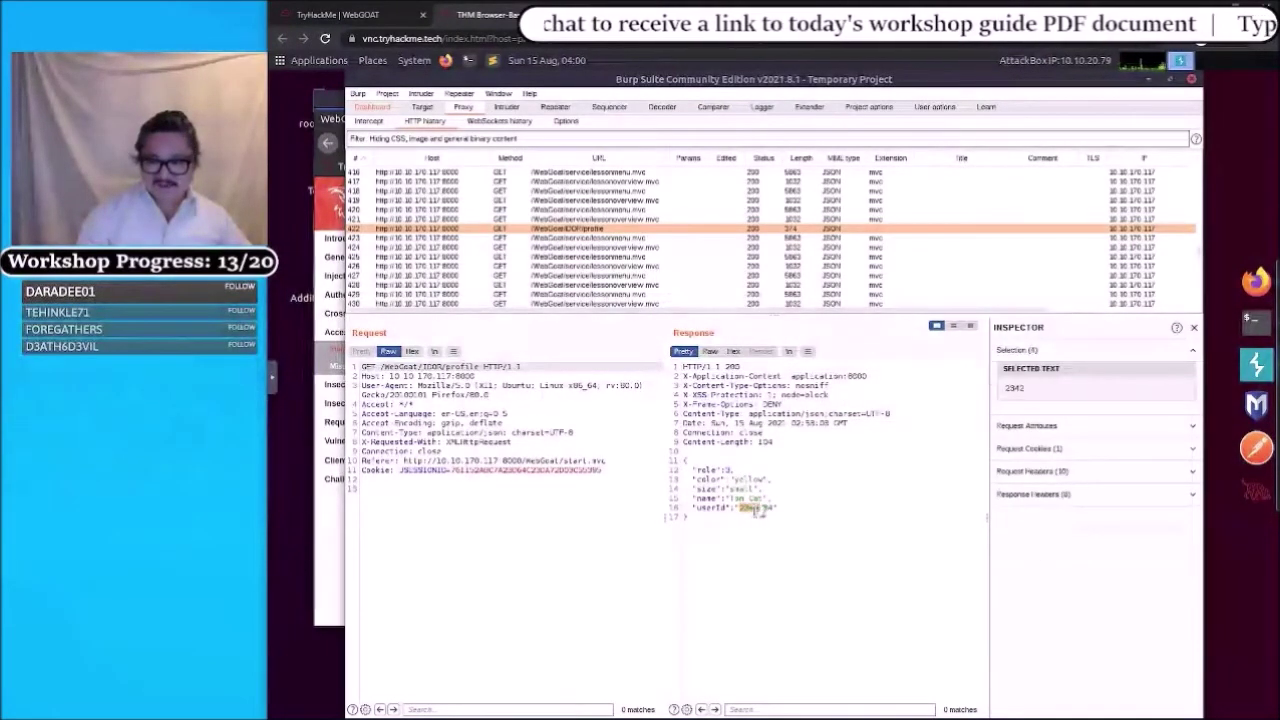
- Select and copy the userId value 2342384 from the IDOR profile JSON response
drag(758, 510, 773, 508)
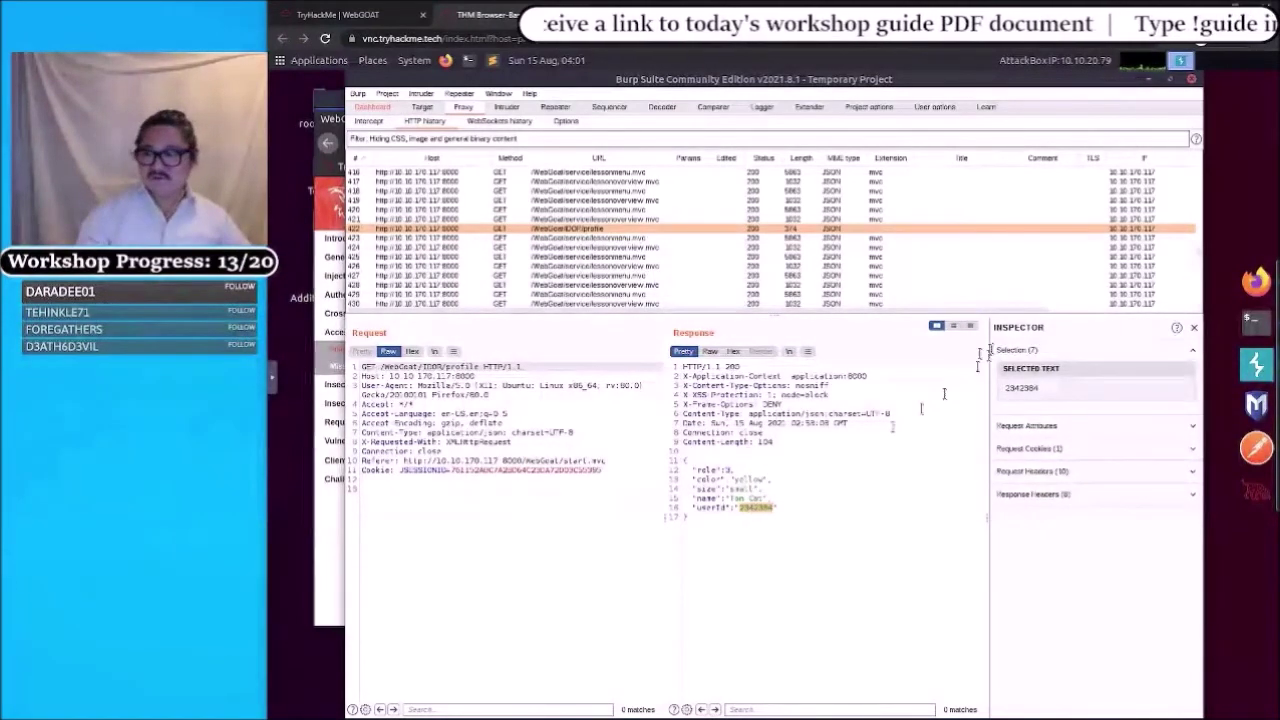
key(ctrl+c)
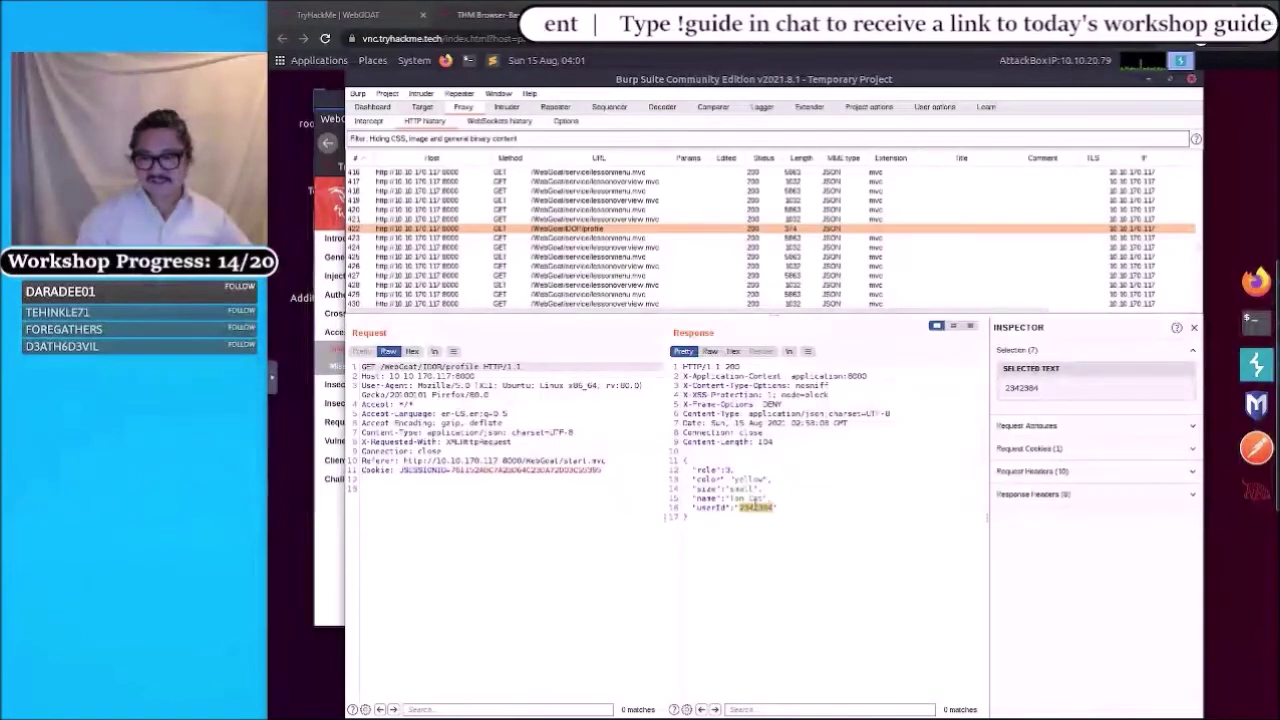
- Append 2342384/ to the WebGoat/IDOR/profile/ answer in WebGoat and submit it
click(1255, 281)
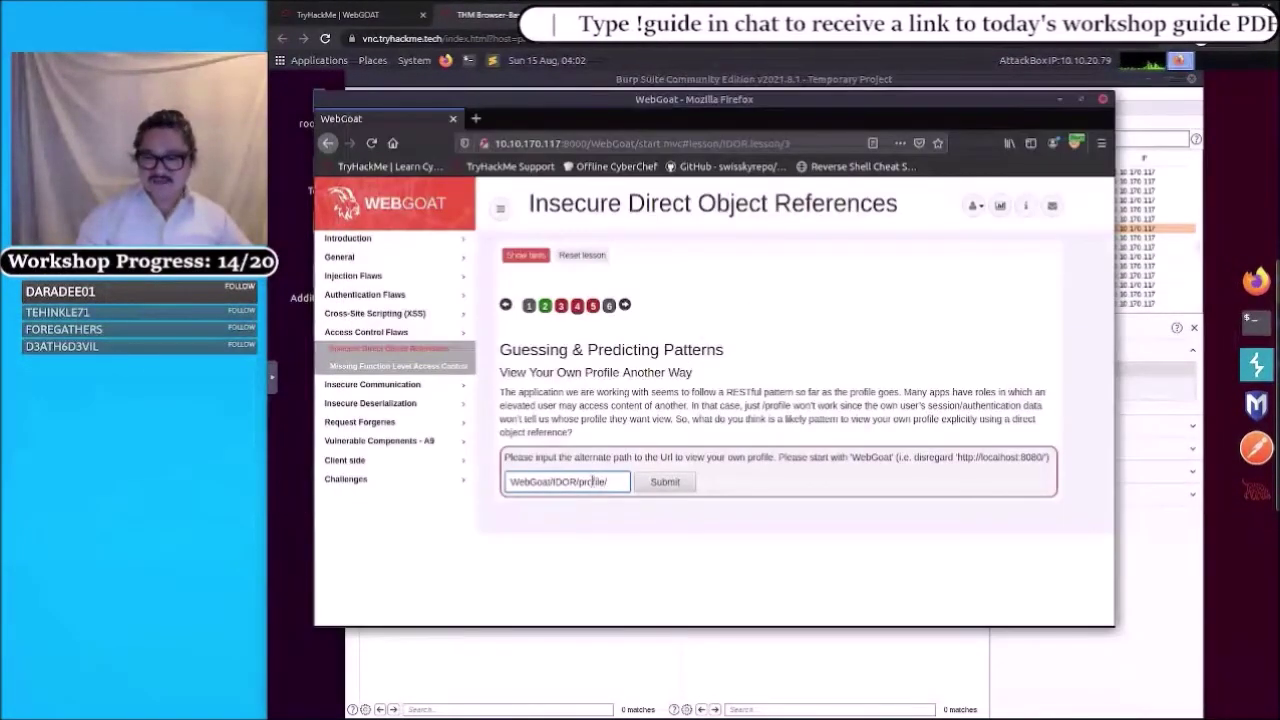
click(592, 482)
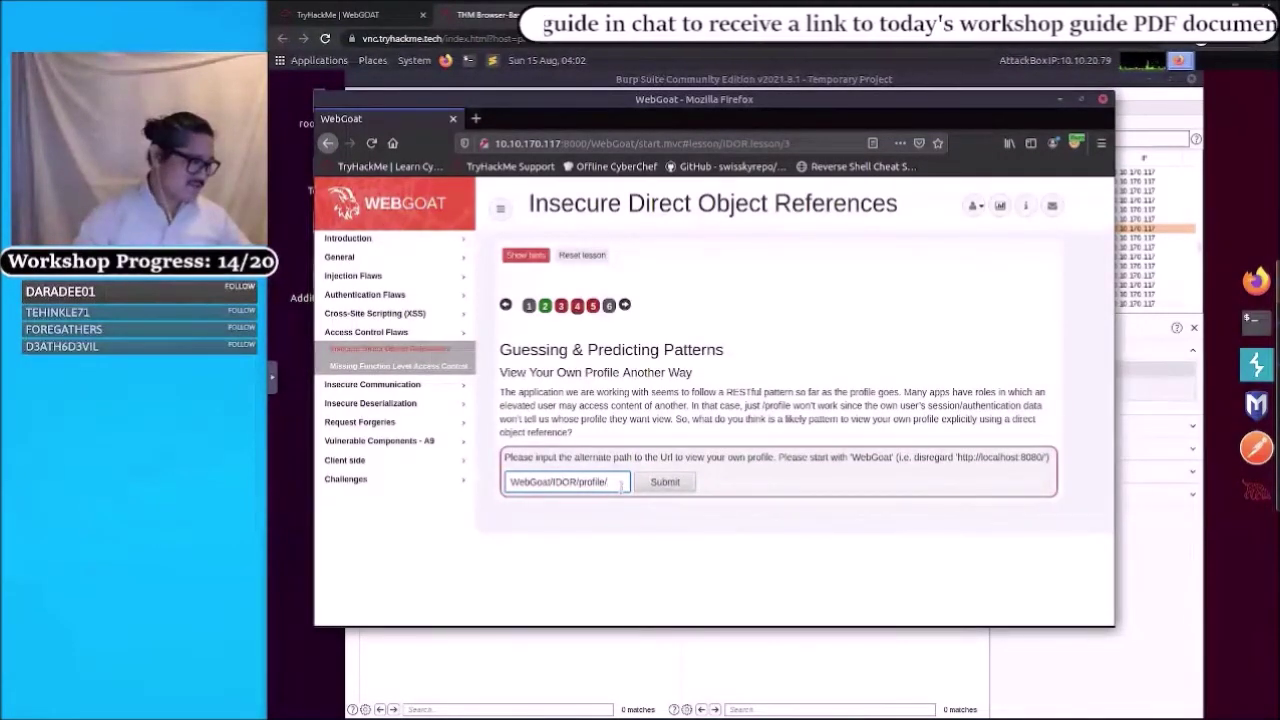
text(2342384)
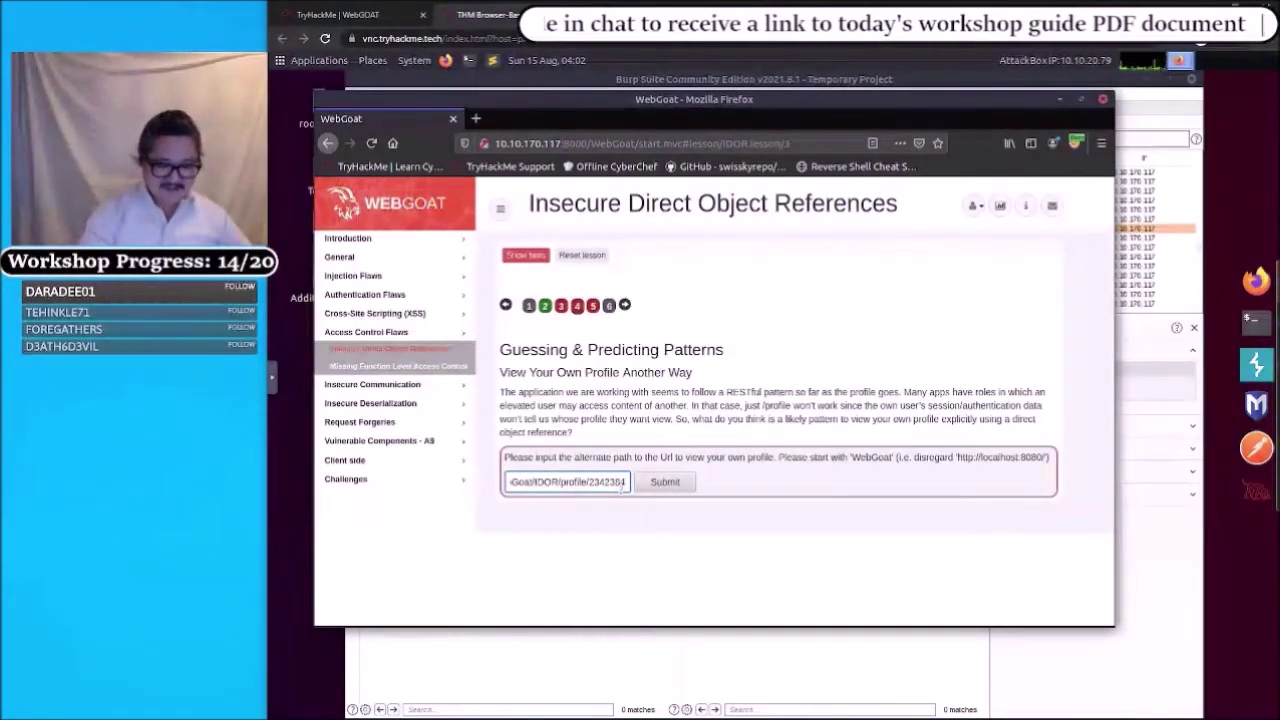
text(/)
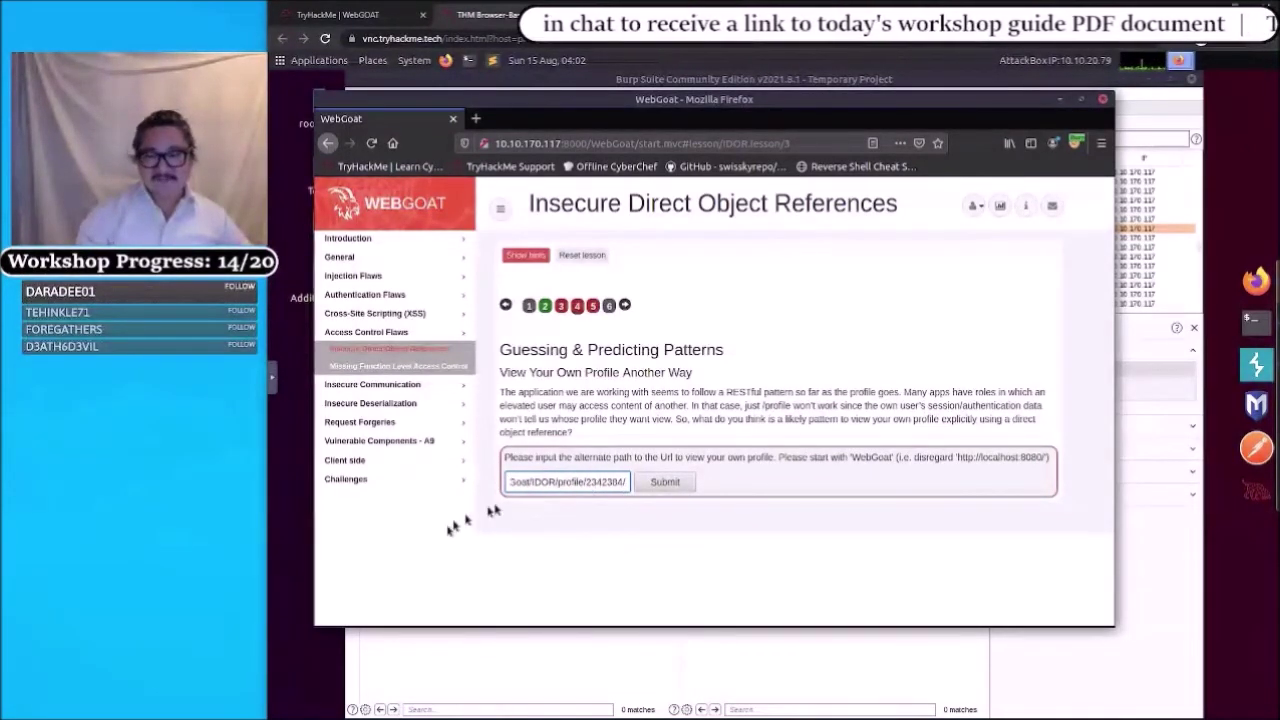
click(662, 484)
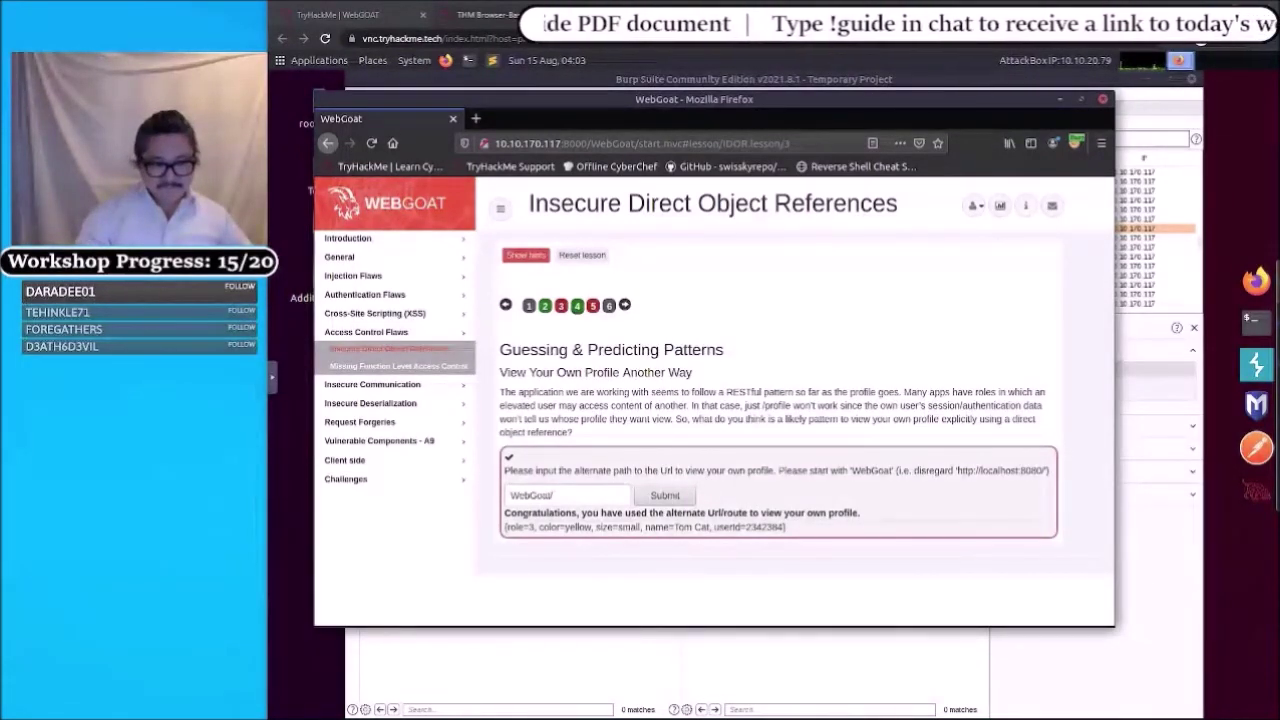
- Resubmit the answer, then go to lesson step 5, Playing with the Patterns
click(660, 496)
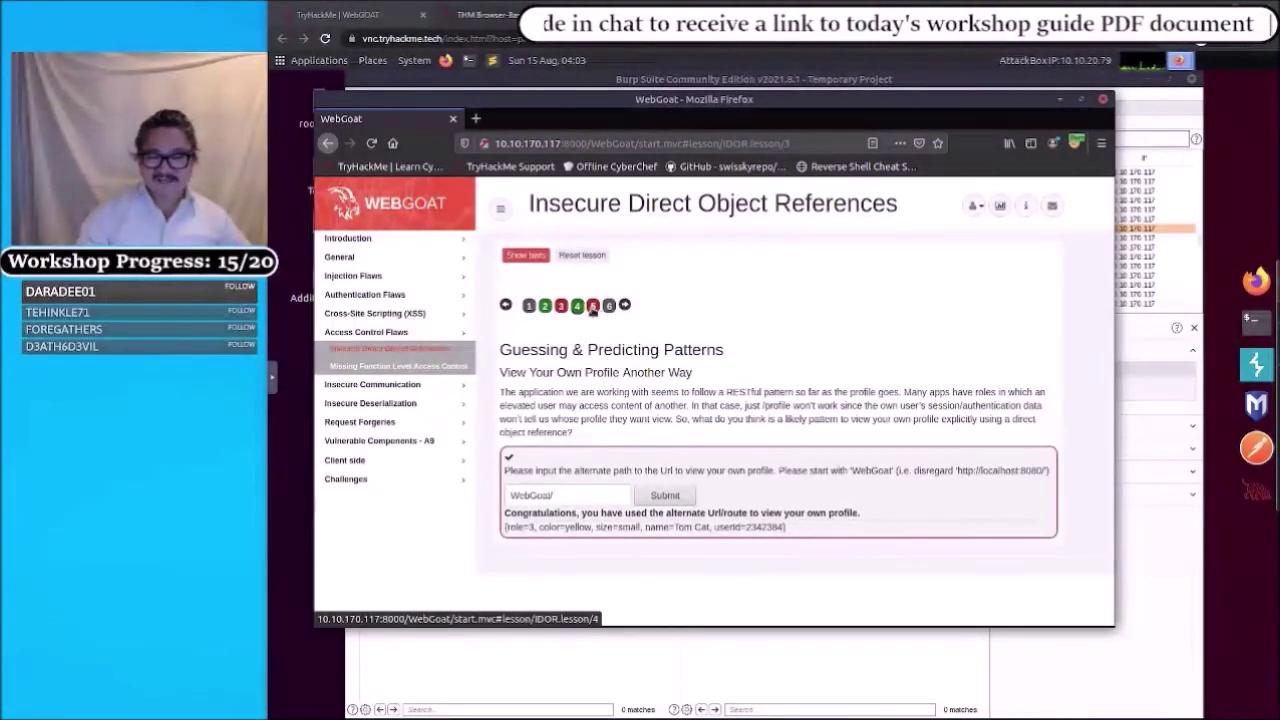
click(593, 306)
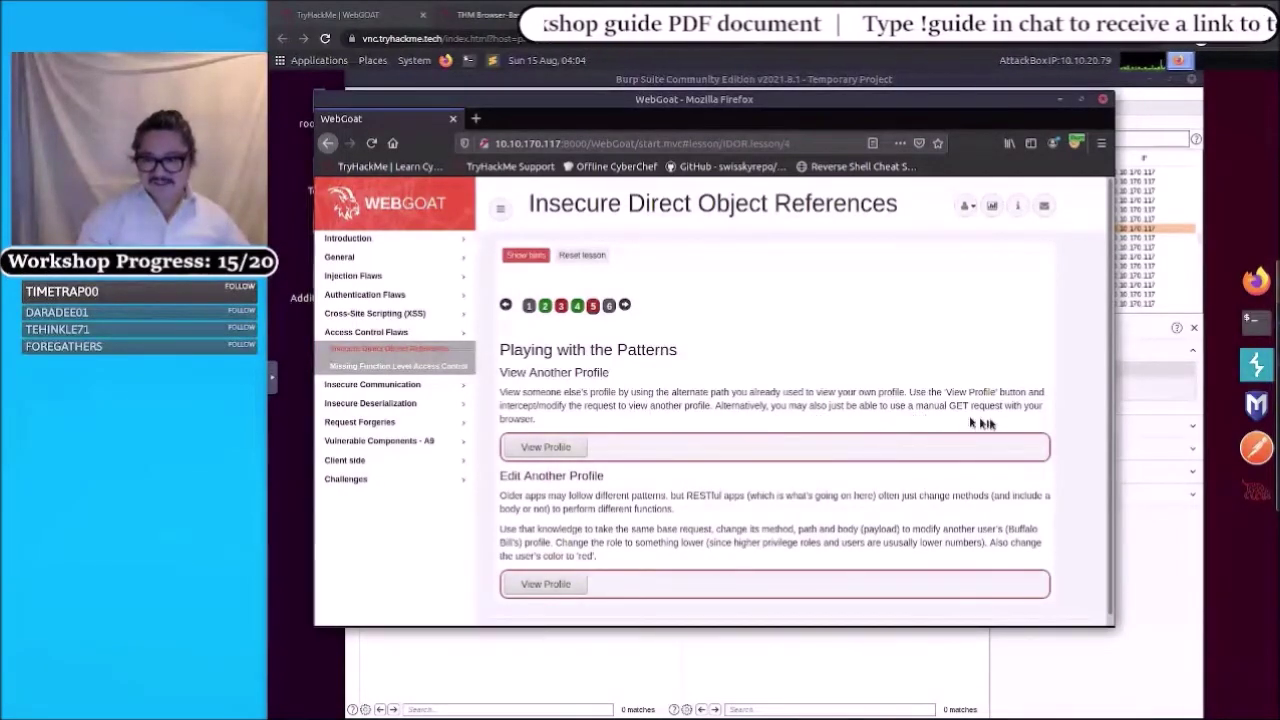
- Send the first View Profile request nine times, then return to Burp Suite
click(540, 447)
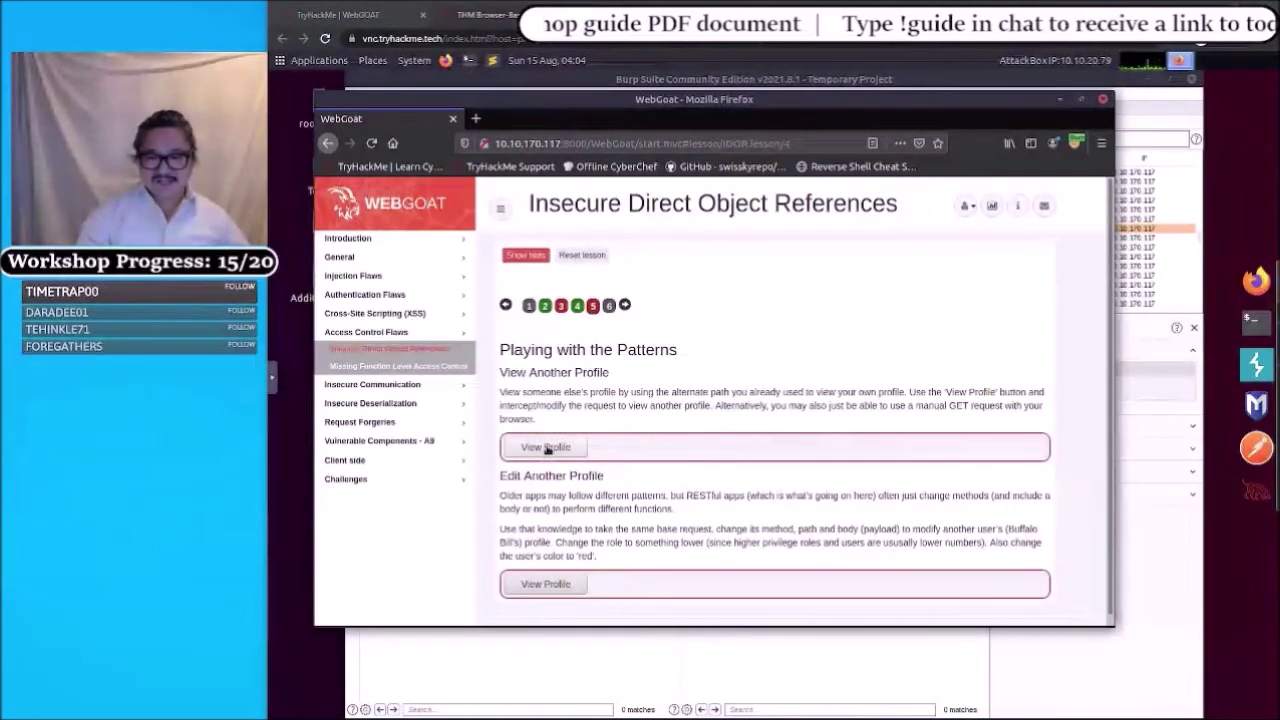
click(547, 447)
click(547, 447)
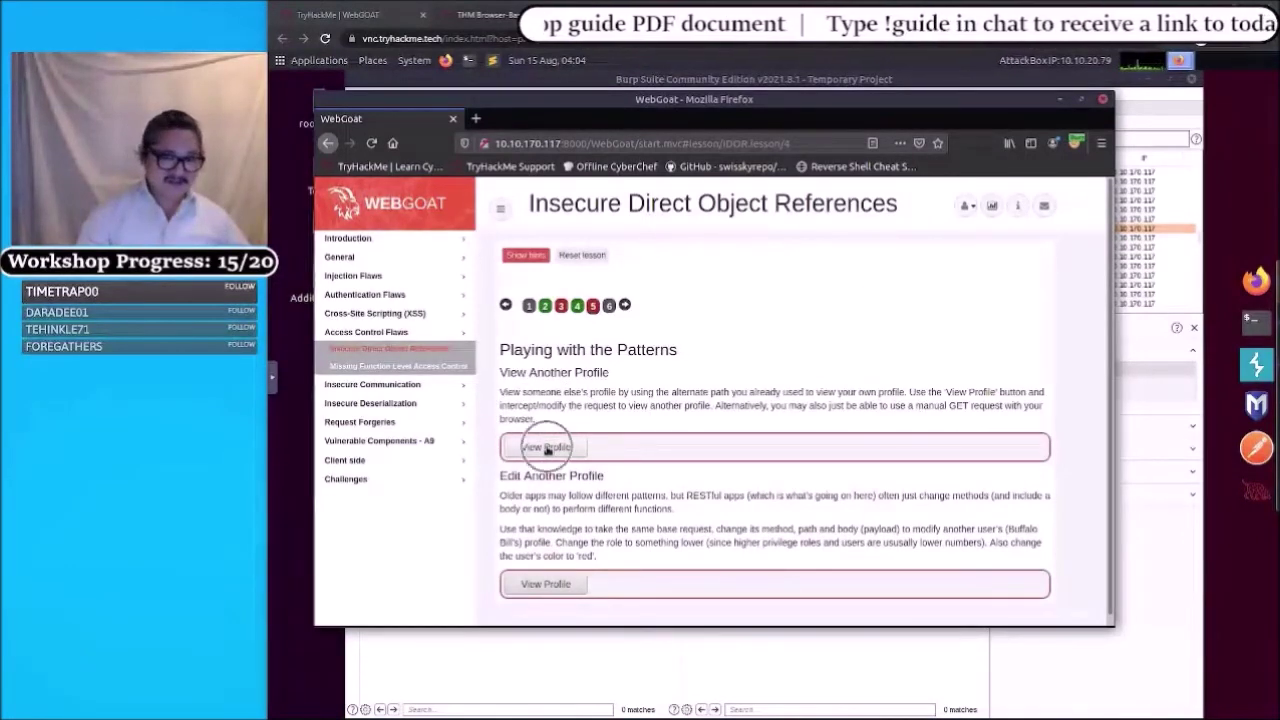
click(547, 448)
click(547, 448)
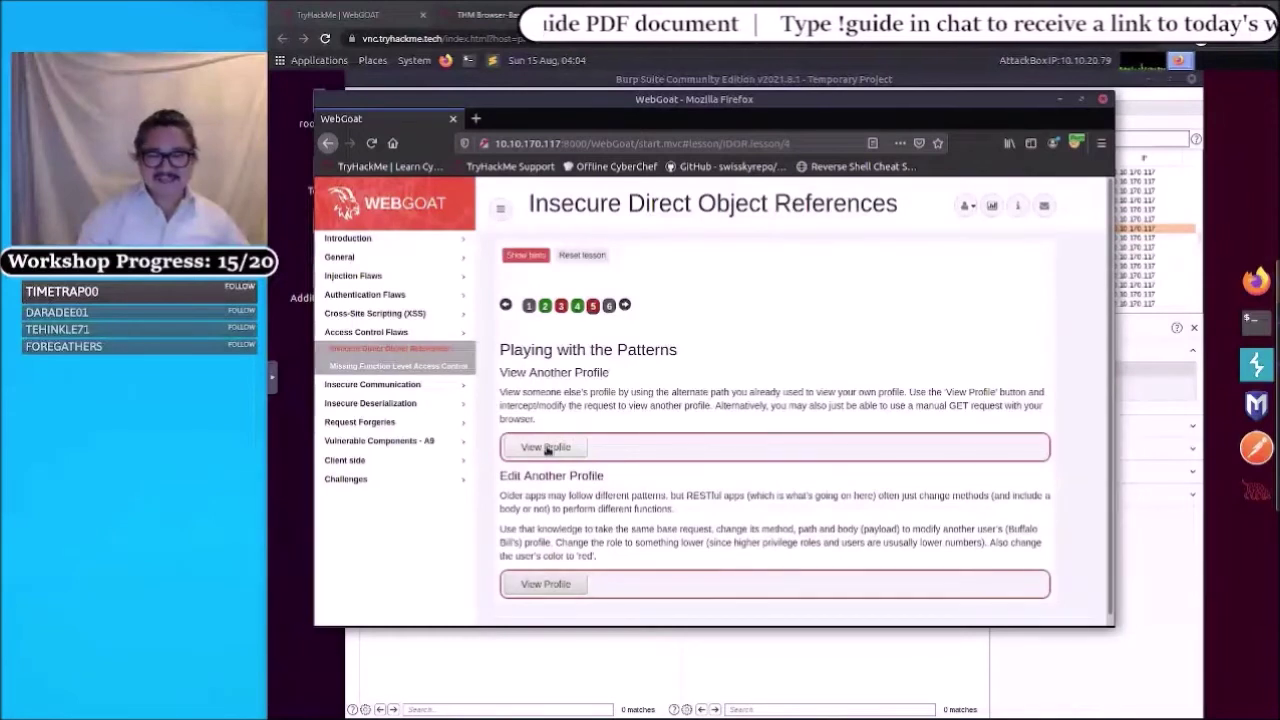
click(547, 448)
click(545, 448)
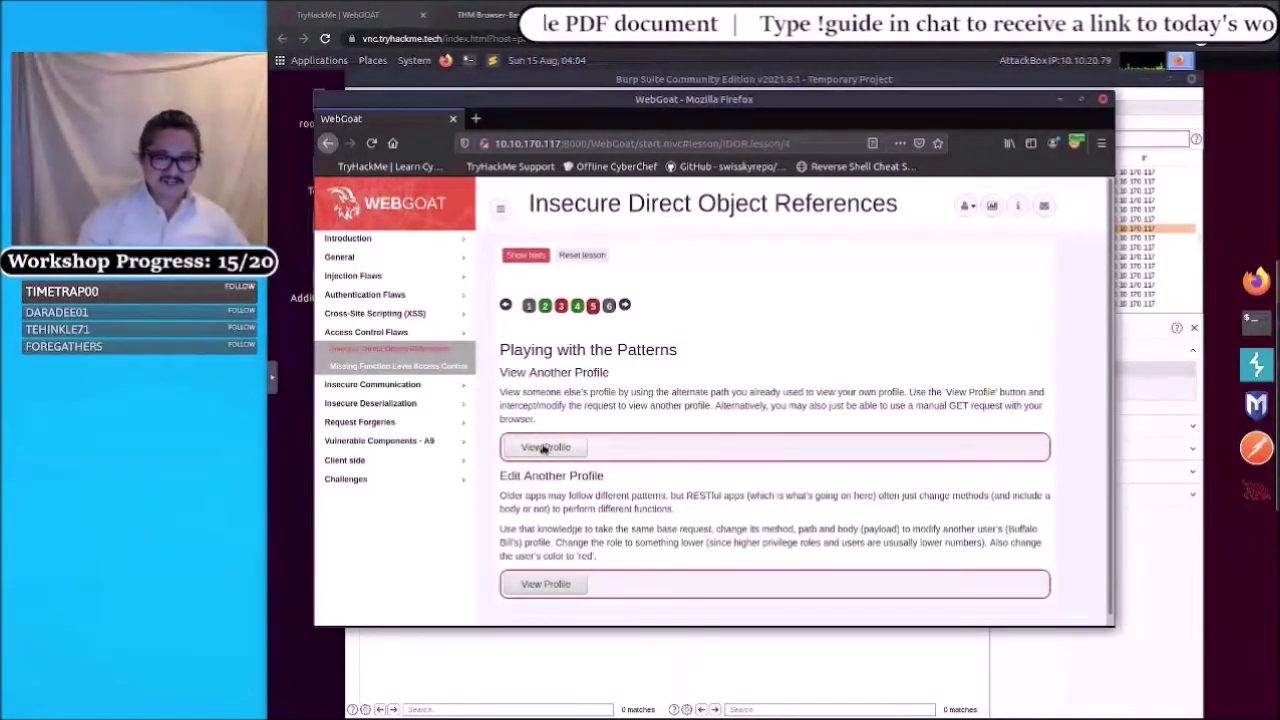
click(543, 448)
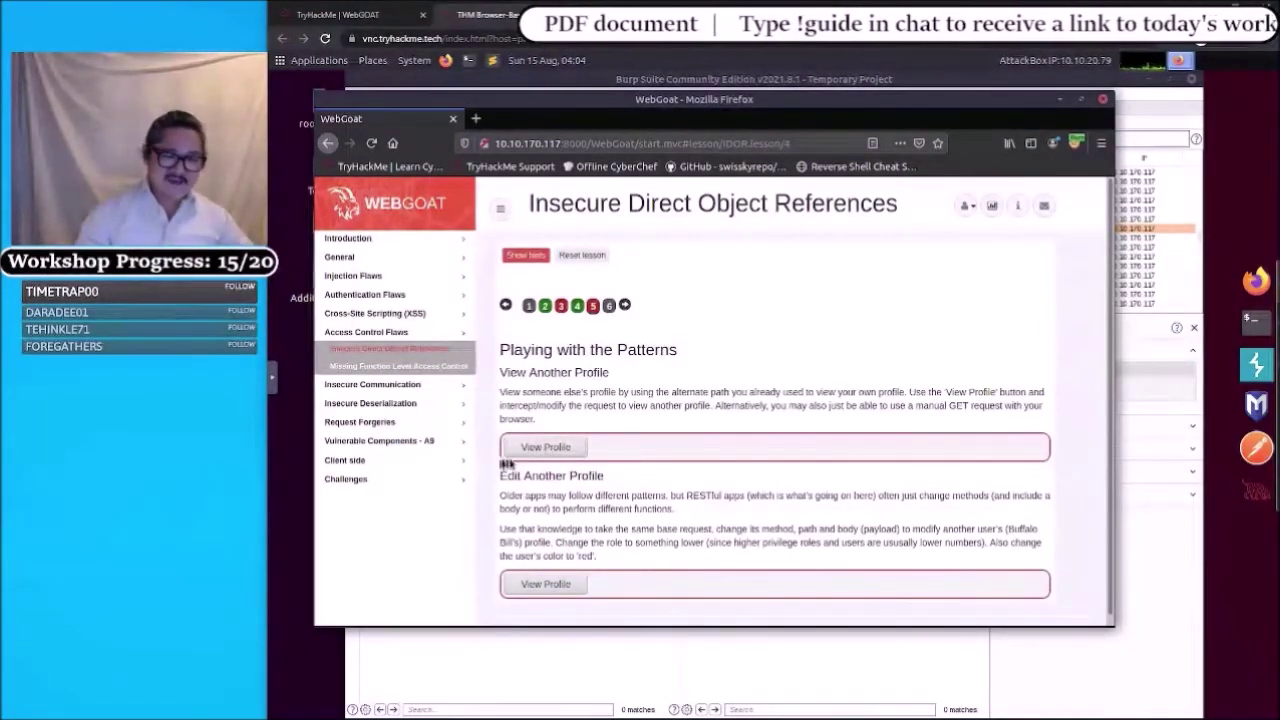
click(548, 449)
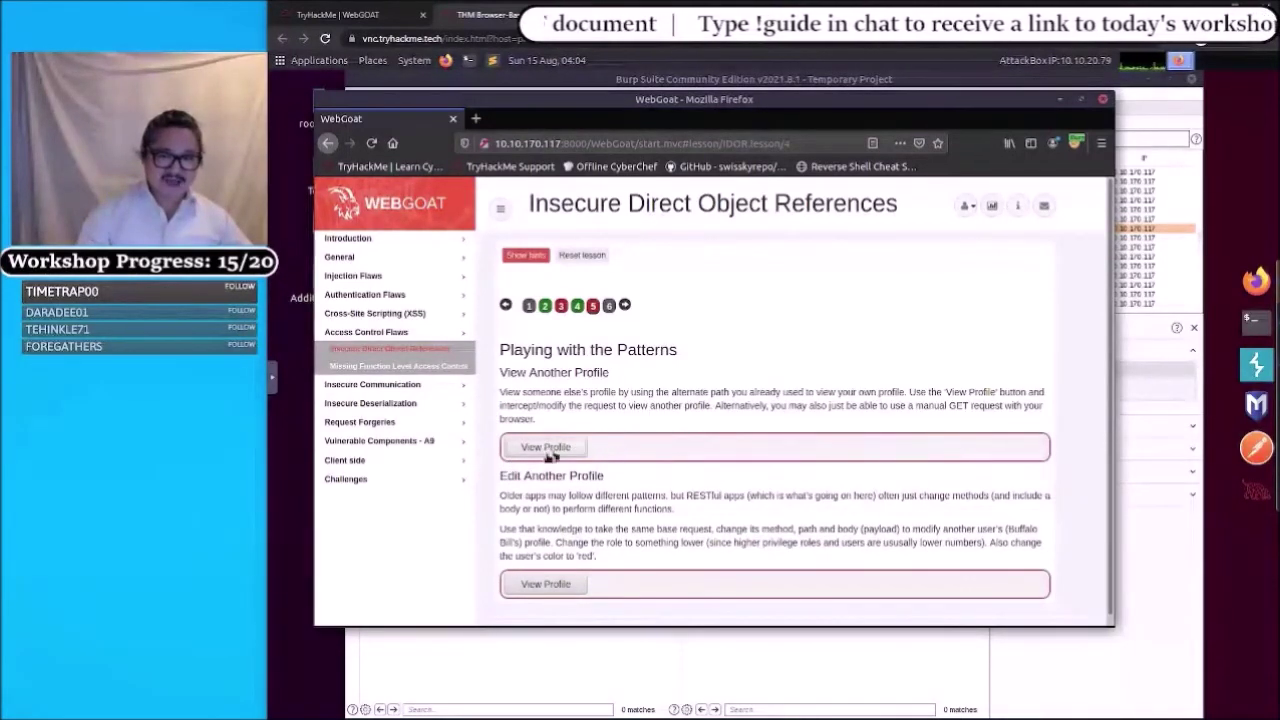
click(1255, 377)
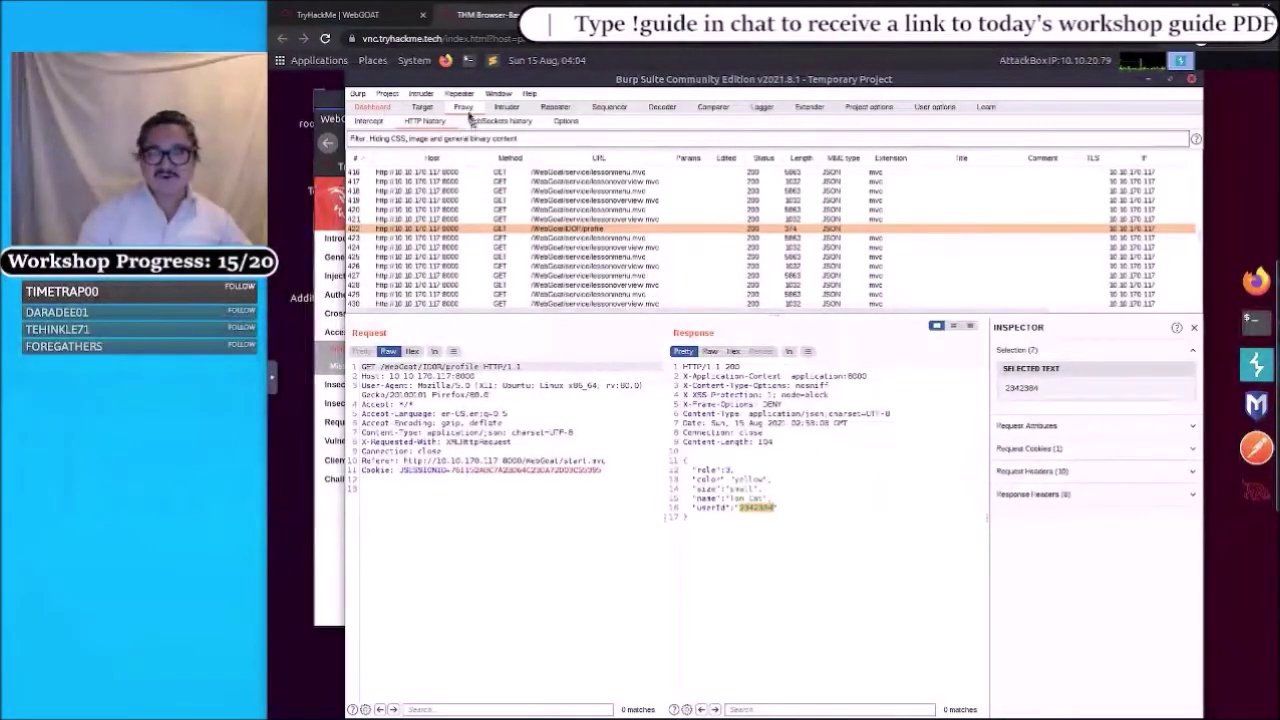
- Toggle the HTTP history sort by status column while scrolling through the captured requests
click(434, 122)
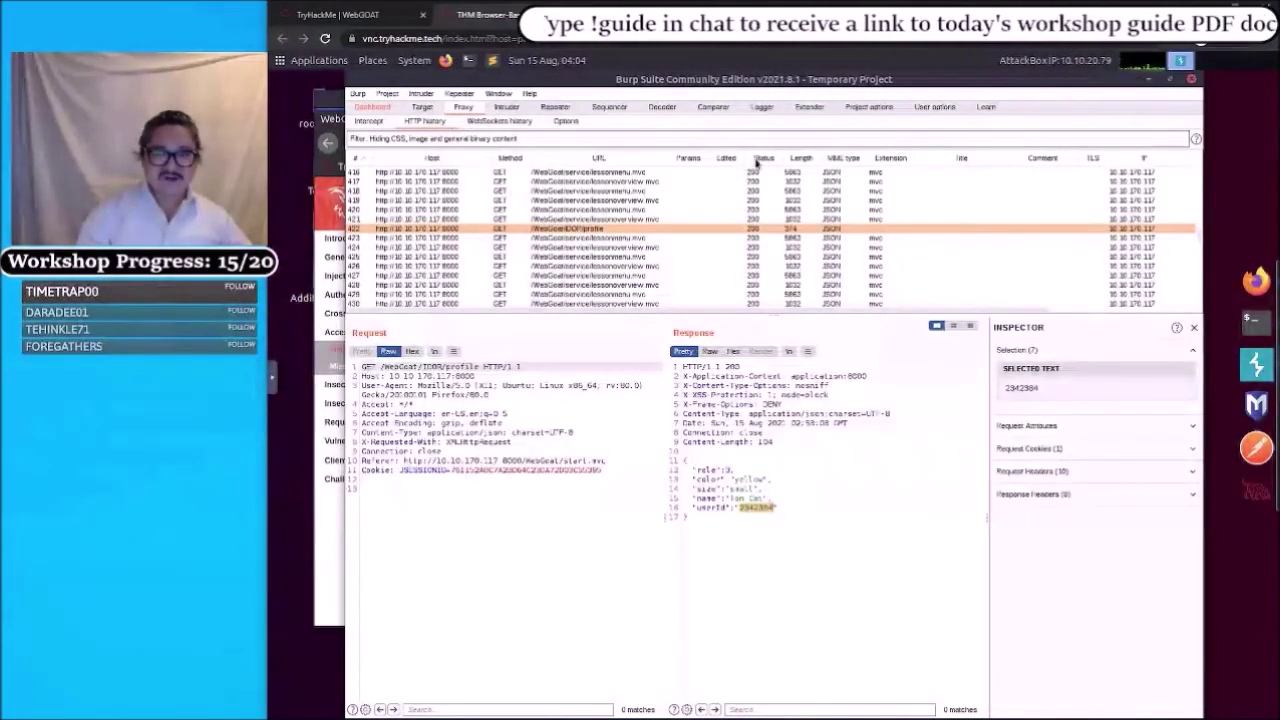
click(757, 160)
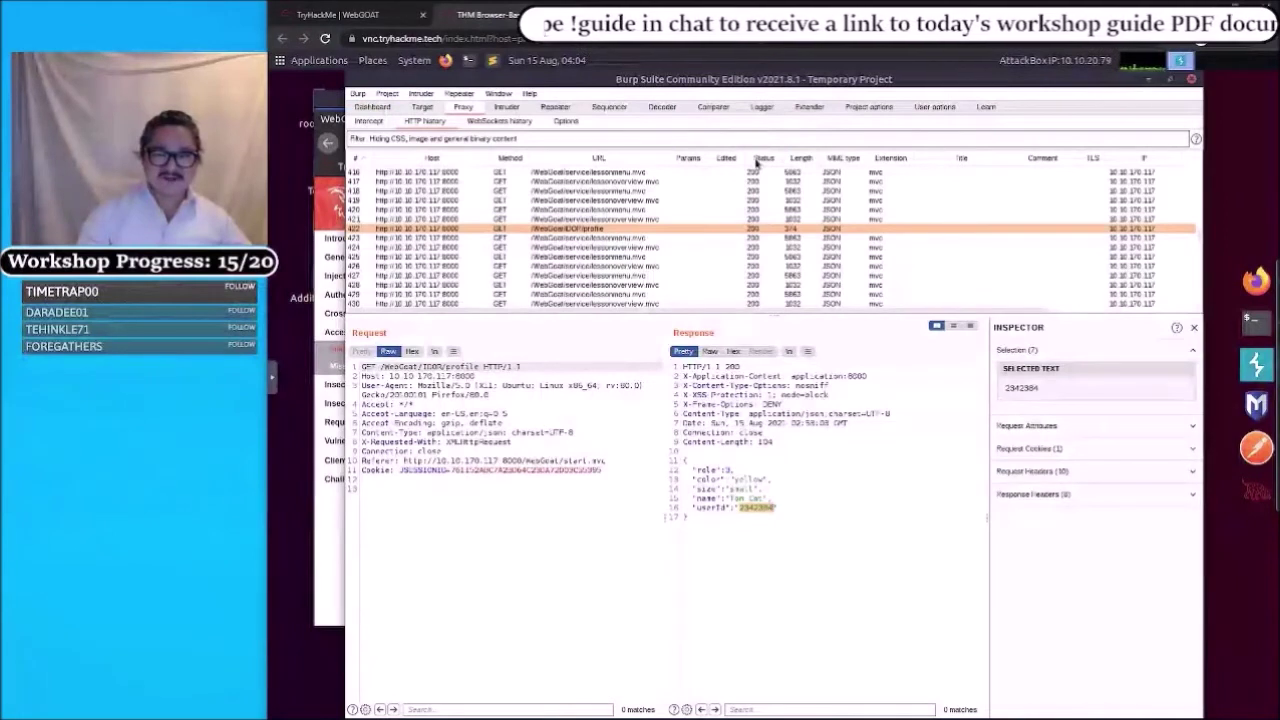
click(757, 160)
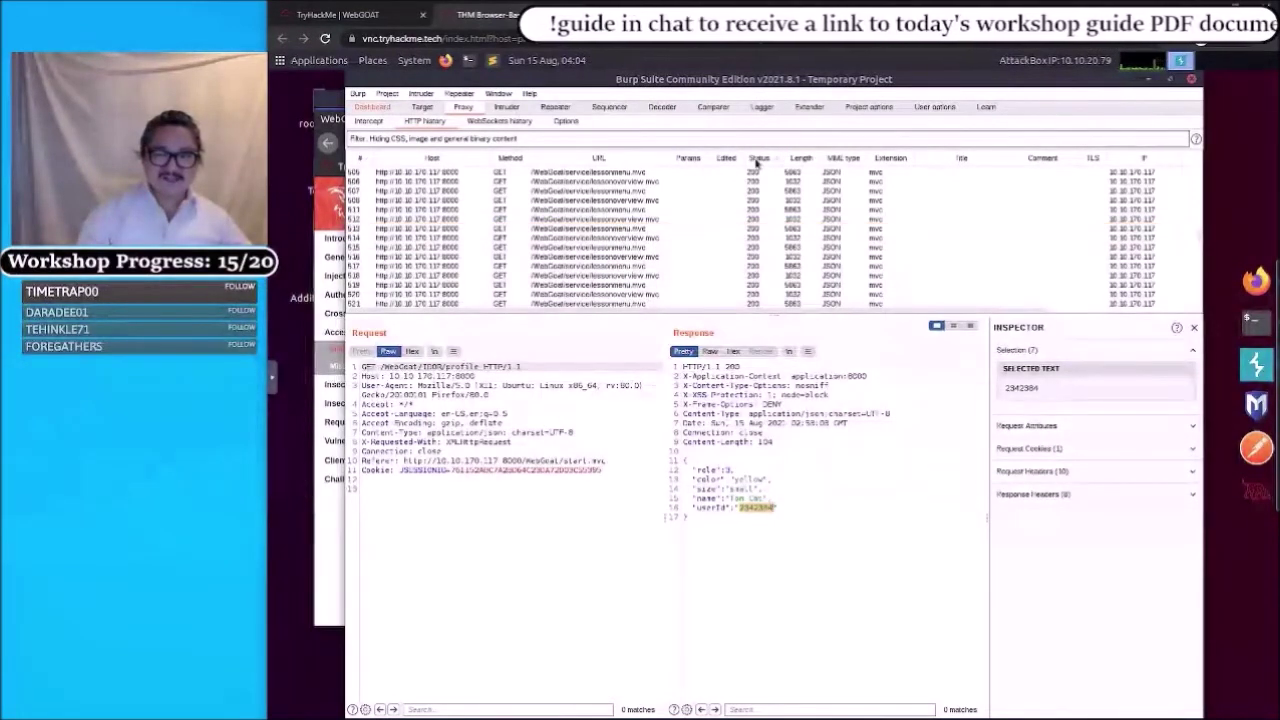
click(757, 160)
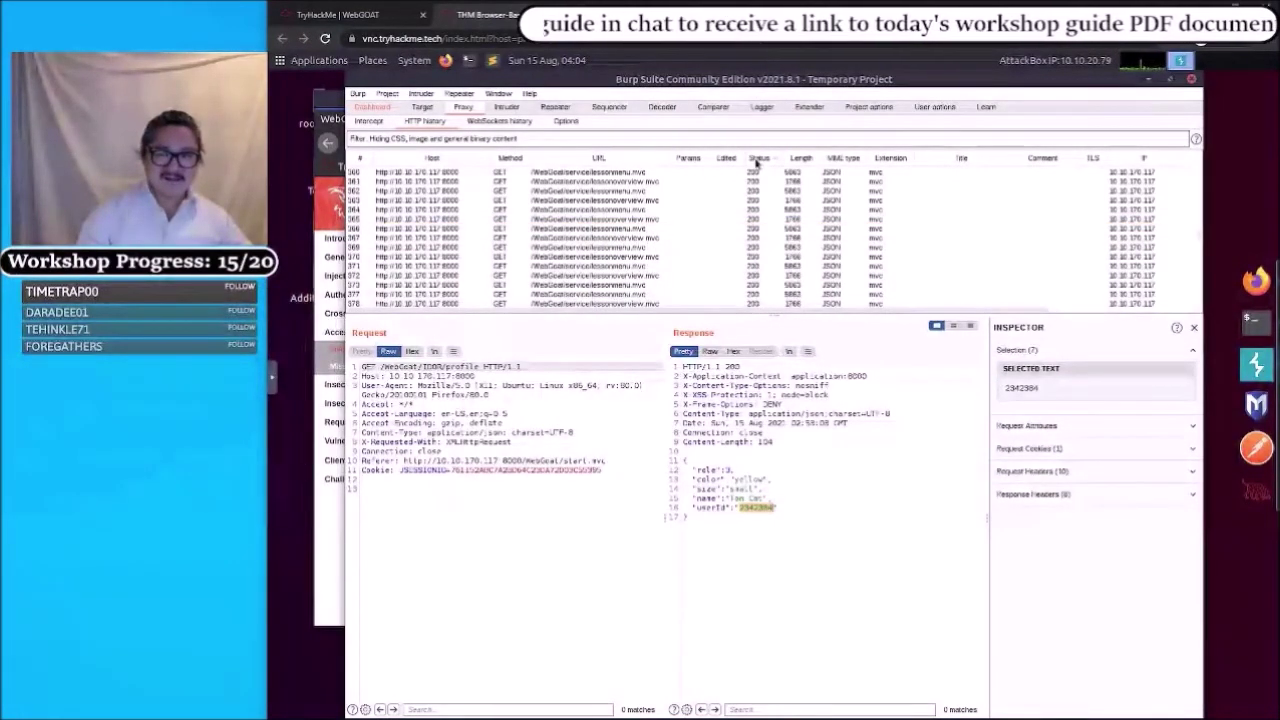
click(757, 160)
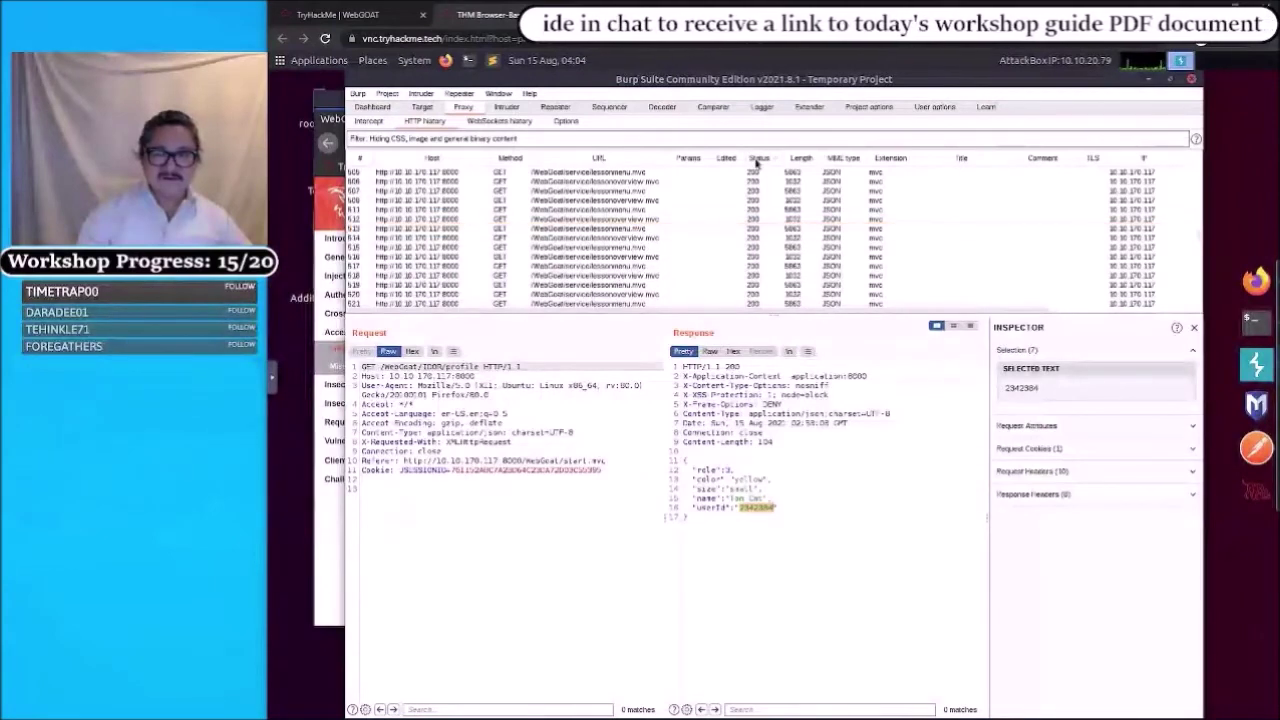
scroll(768, 240, down, 2)
scroll(768, 240, up, 20)
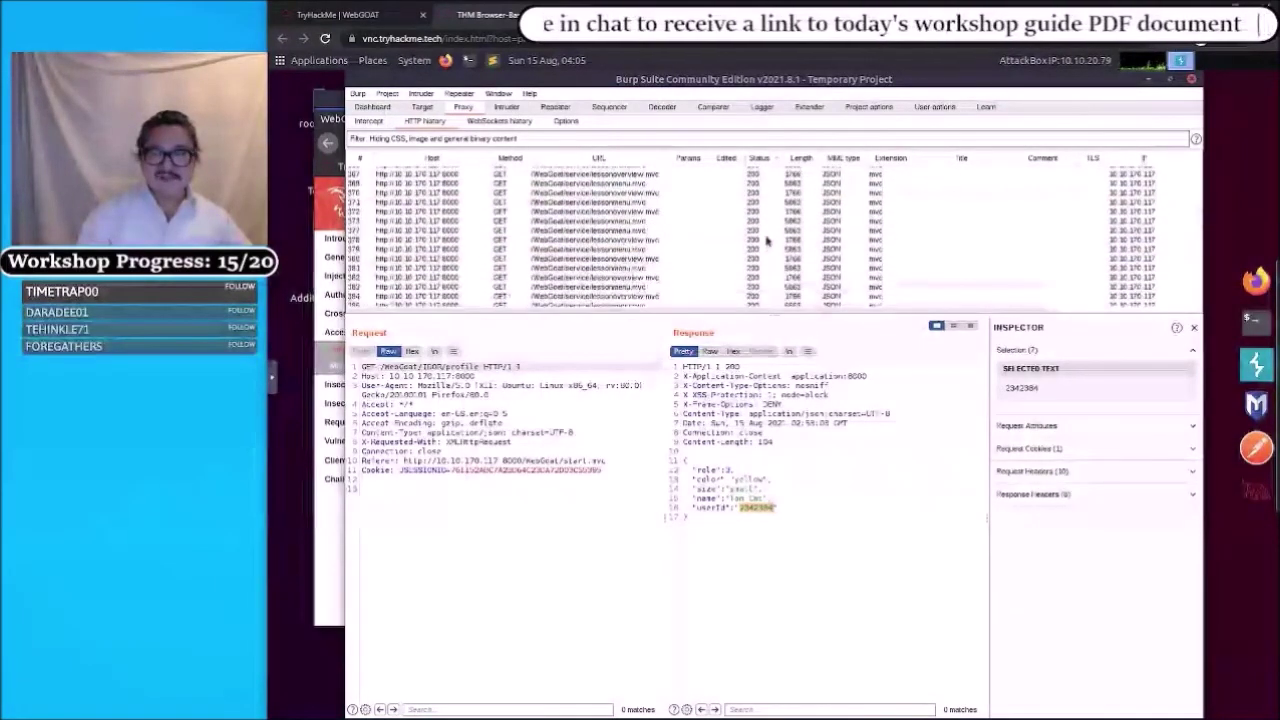
scroll(768, 240, up, 20)
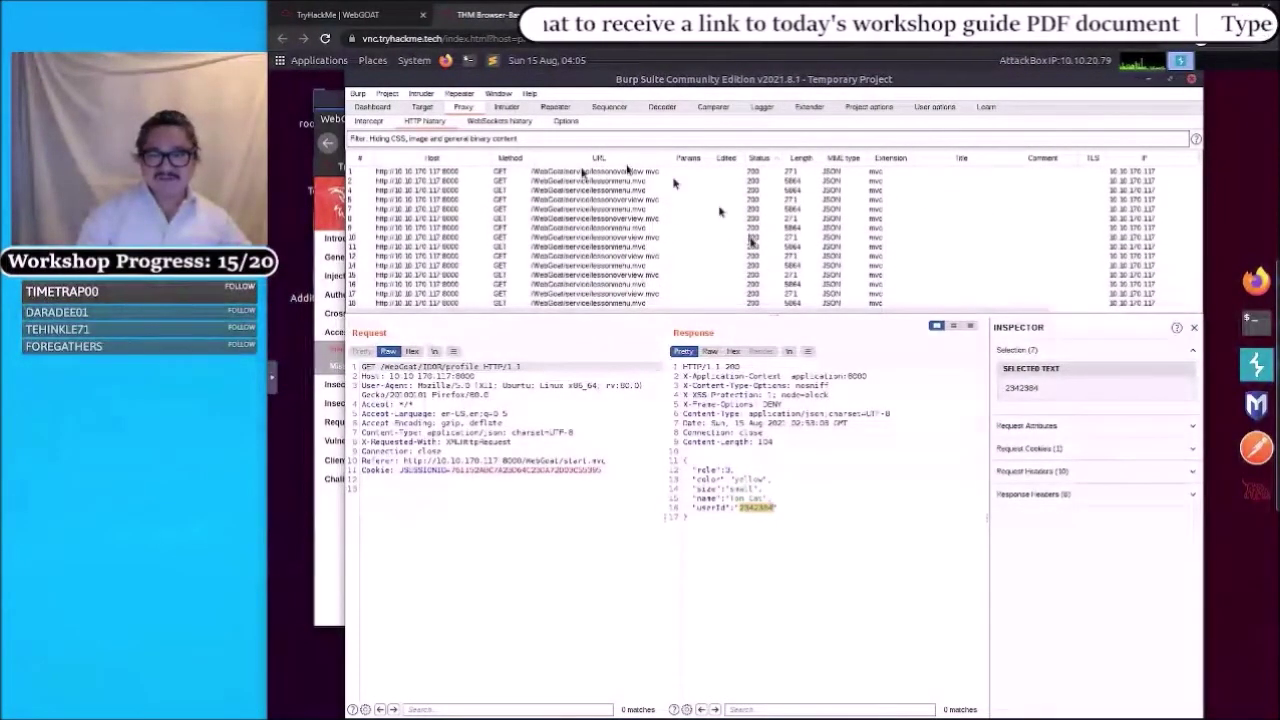
click(757, 160)
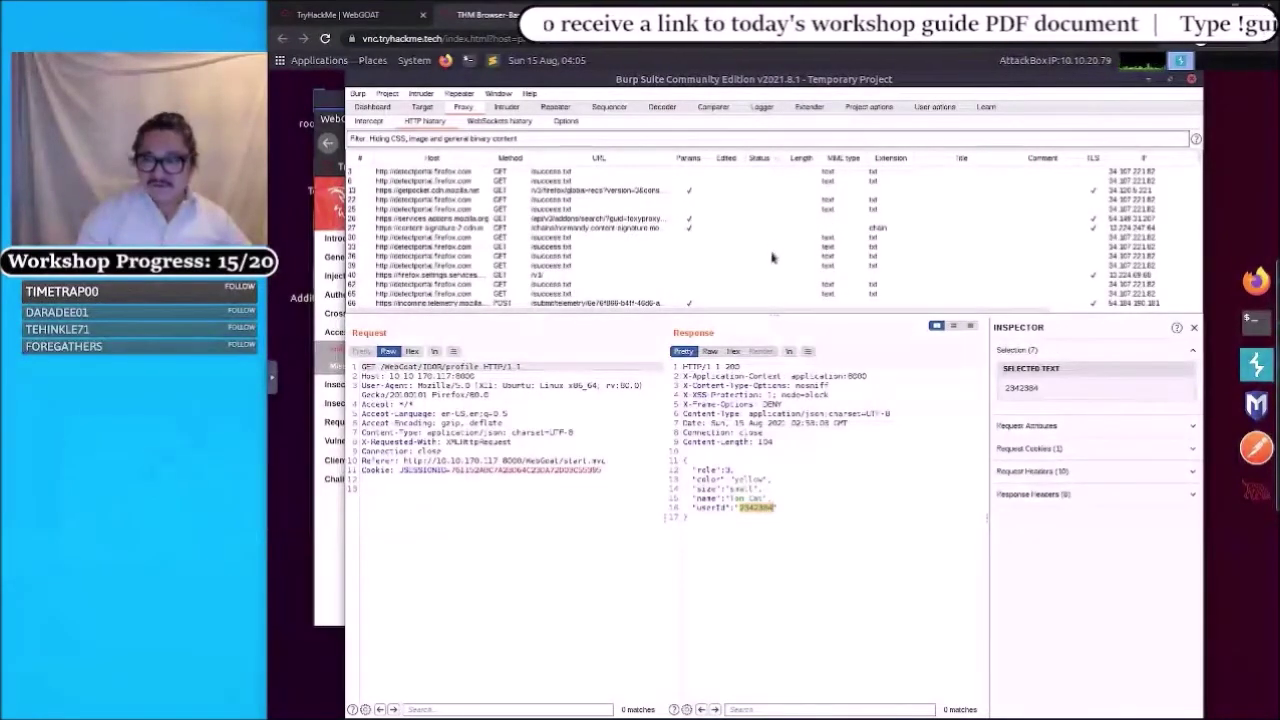
scroll(770, 260, down, 2)
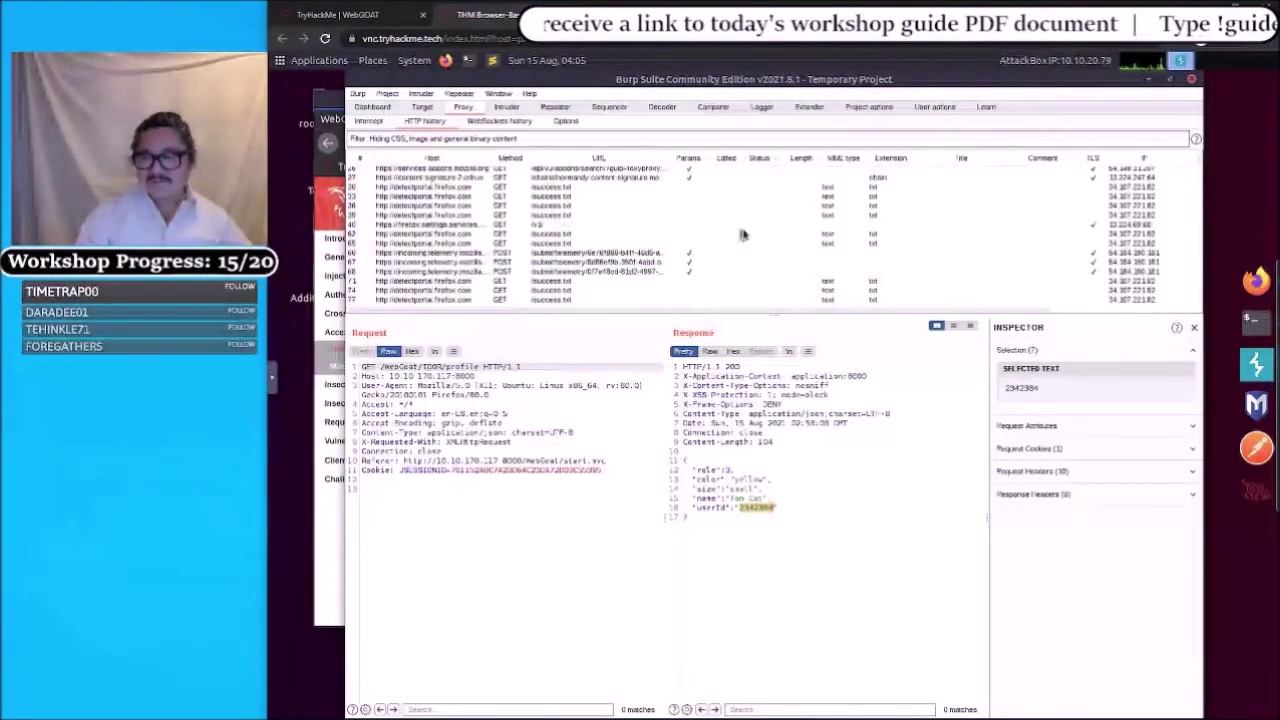
scroll(745, 235, up, 2)
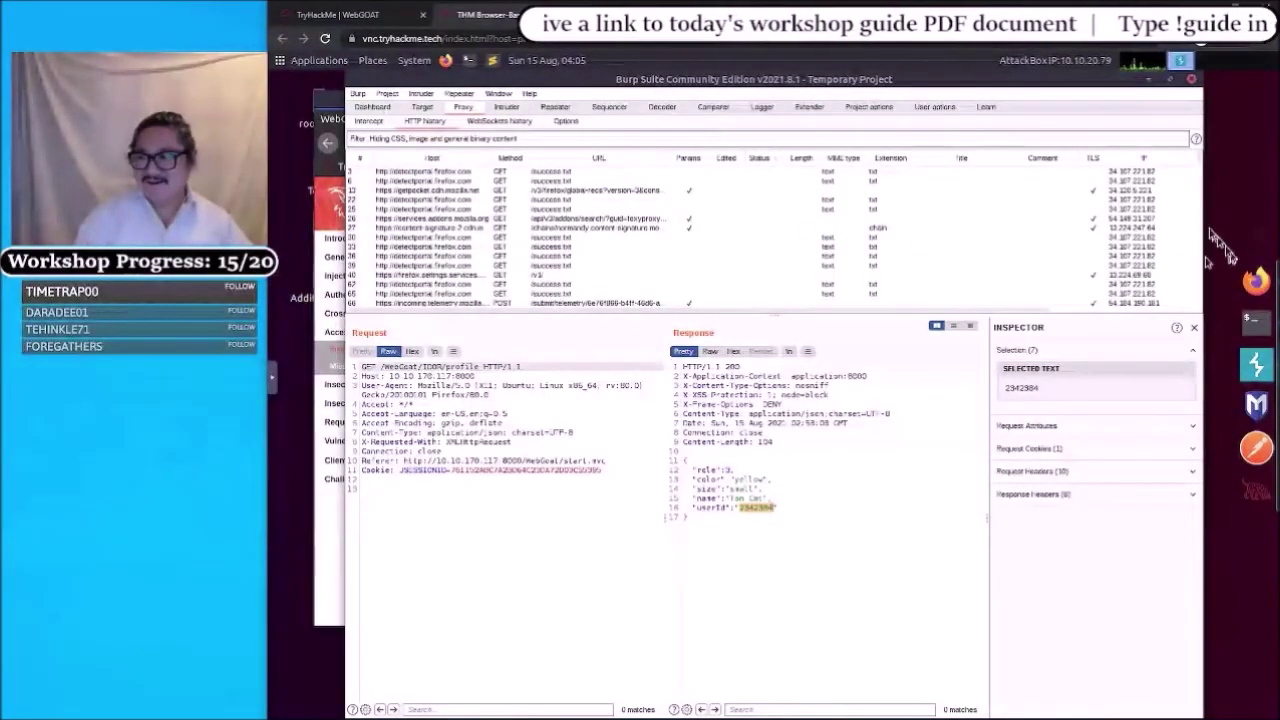
scroll(722, 264, down, 8)
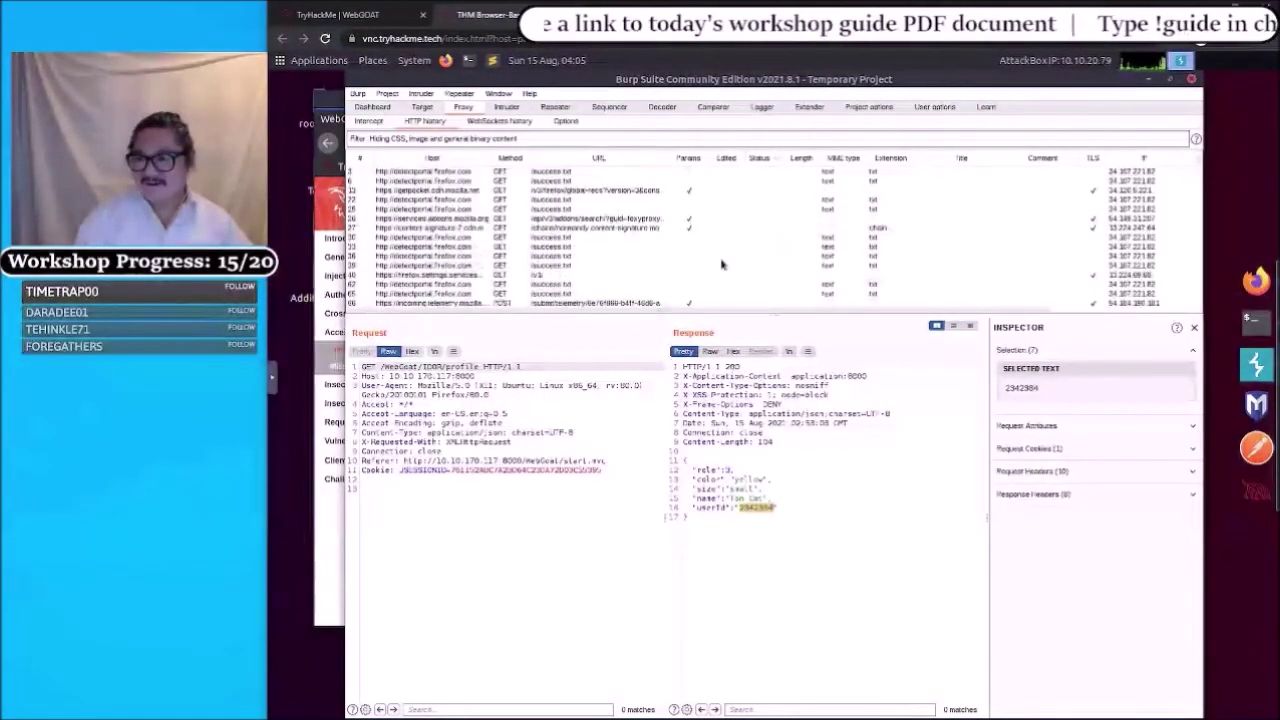
scroll(764, 160, up, 8)
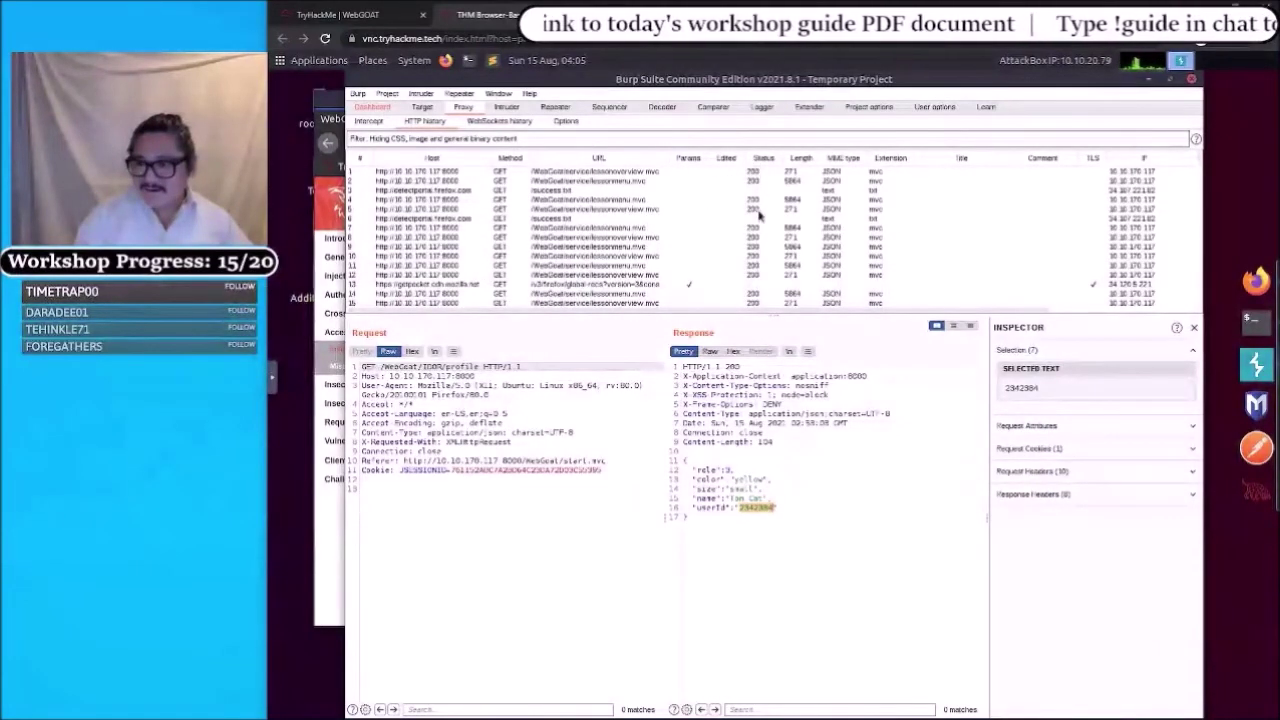
scroll(759, 215, down, 10)
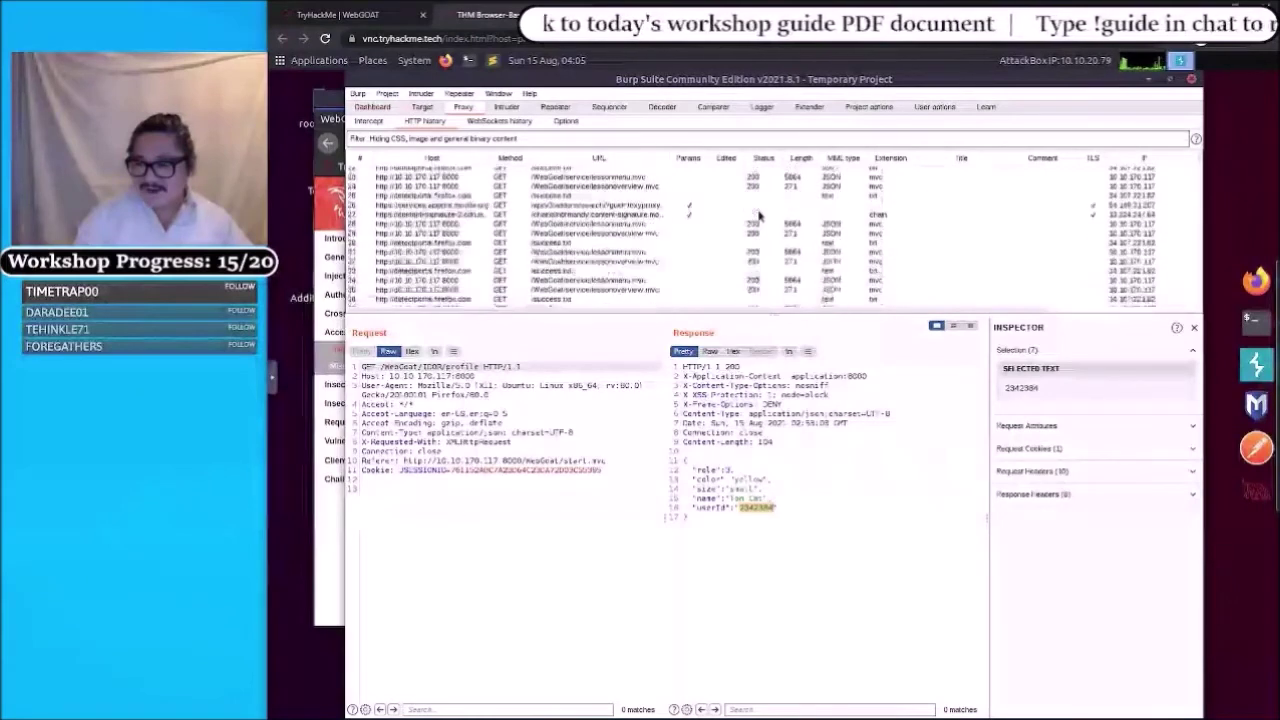
scroll(759, 215, down, 5)
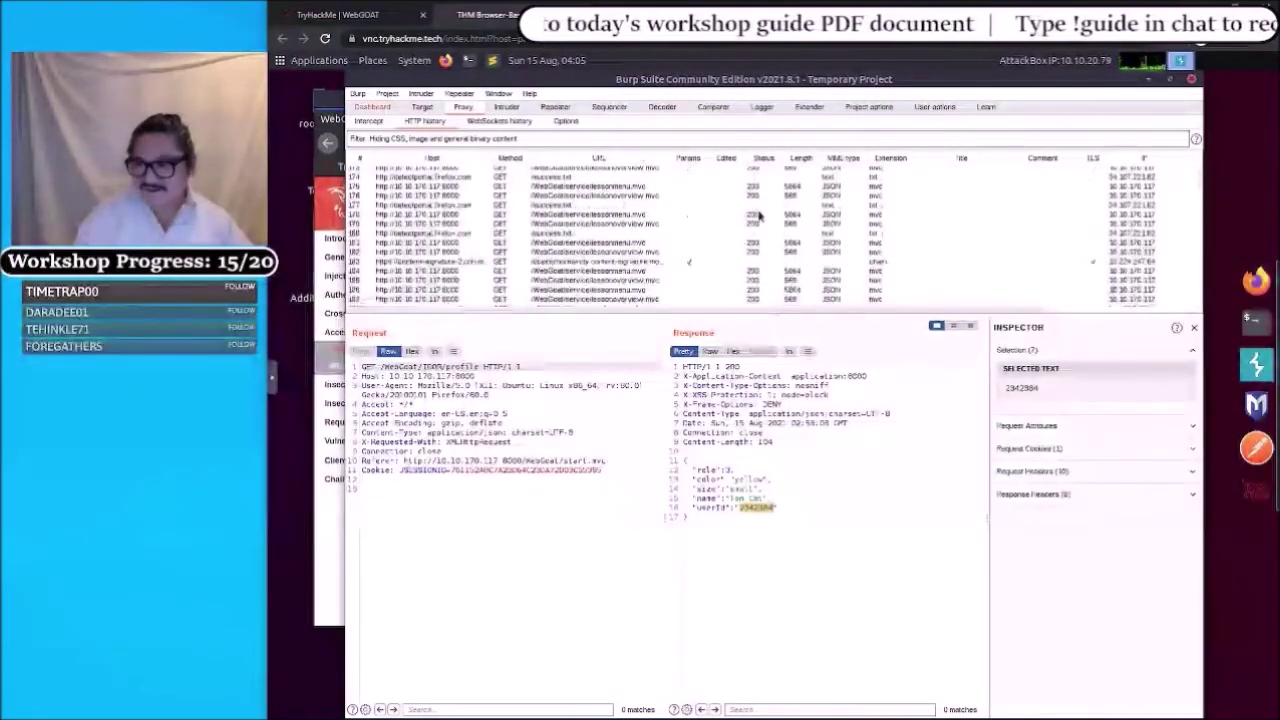
- Sort the HTTP history by request number, newest first, and scroll through it
click(353, 160)
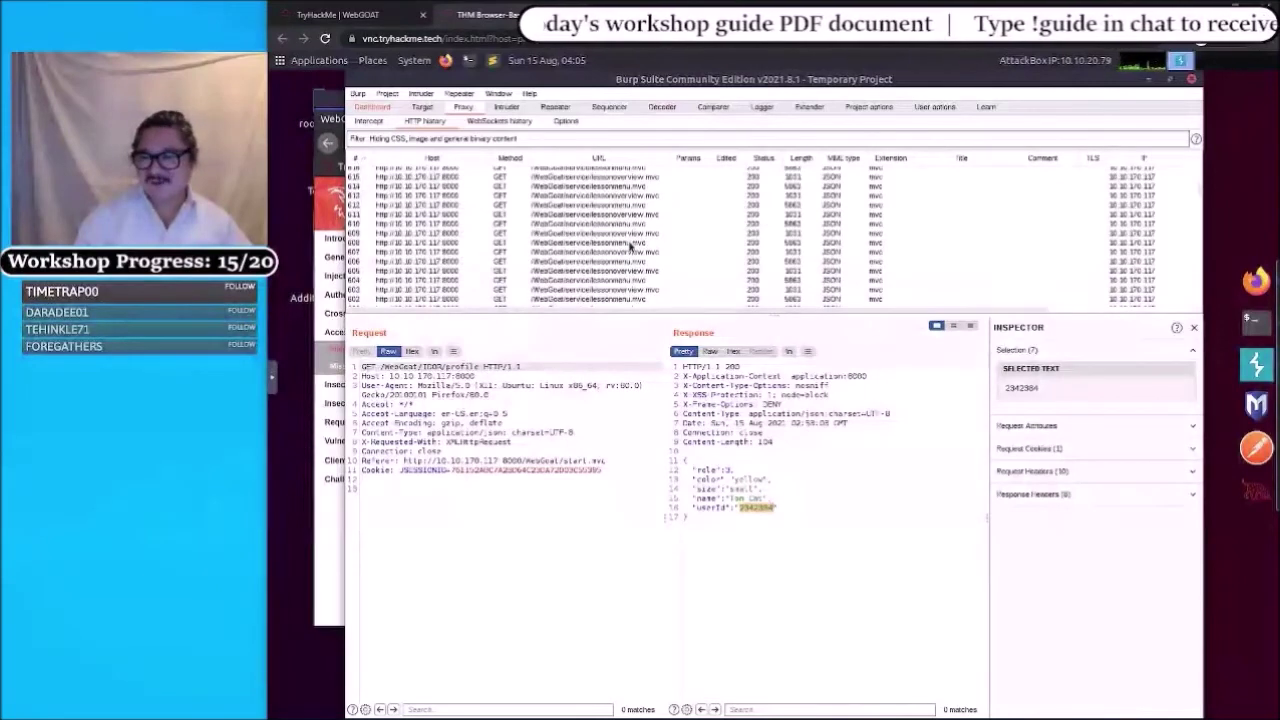
scroll(630, 245, down, 2)
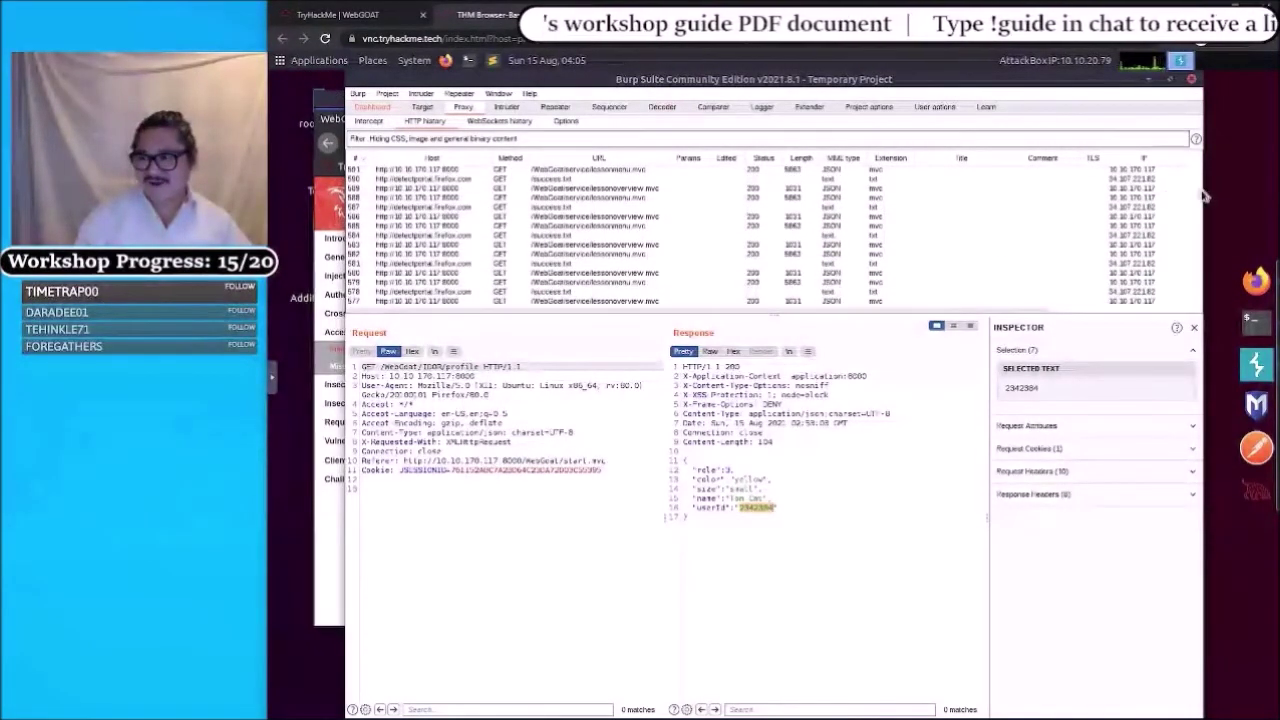
scroll(1190, 205, down, 2)
scroll(630, 235, down, 10)
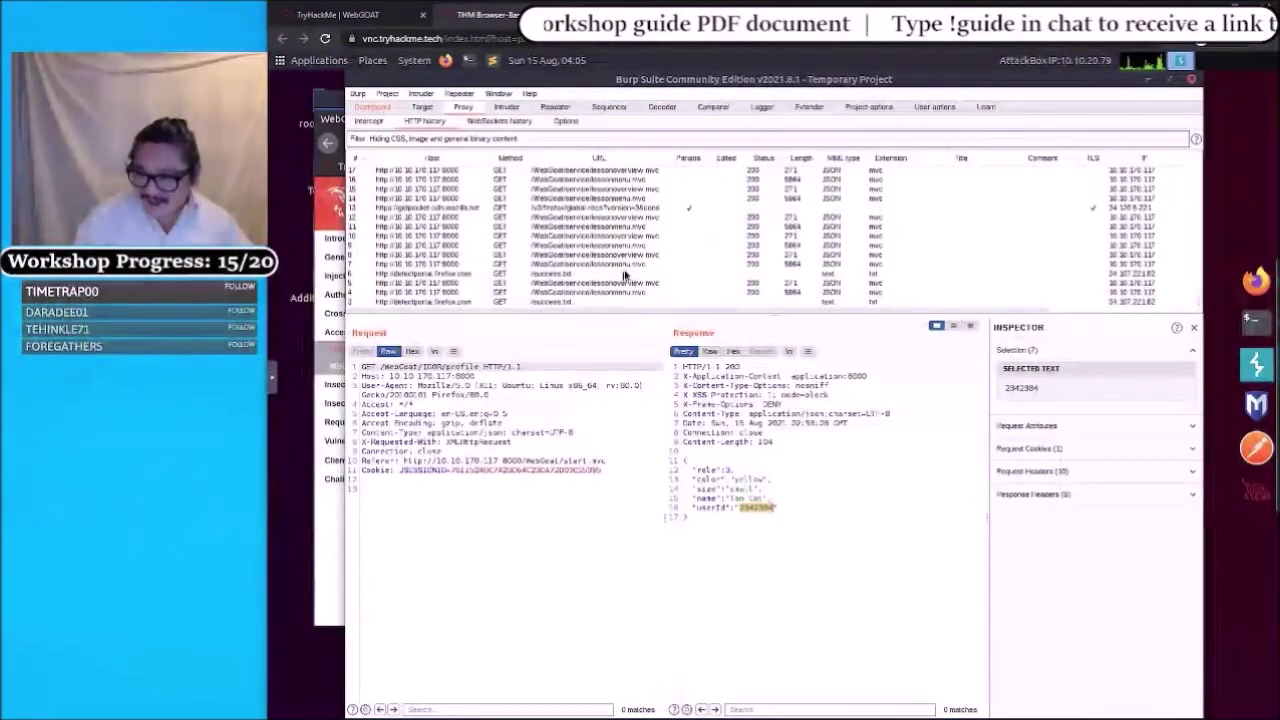
scroll(617, 270, down, 1)
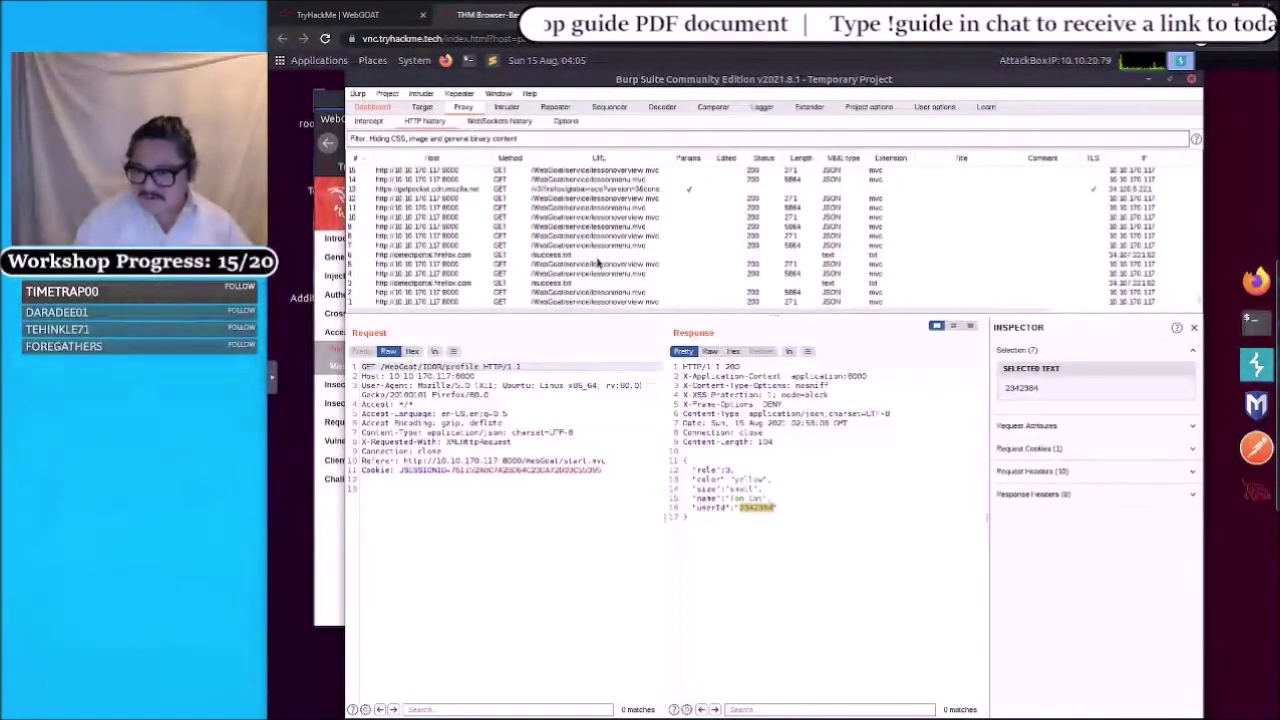
scroll(598, 263, up, 4)
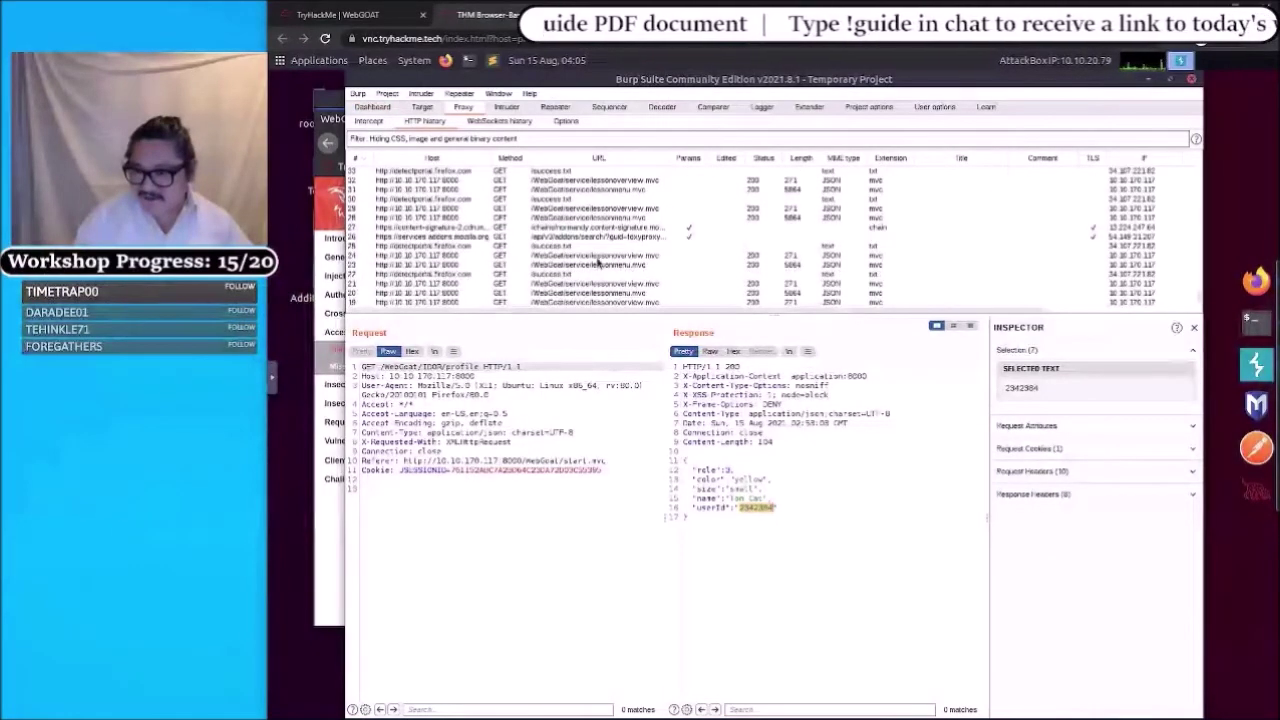
scroll(593, 260, up, 5)
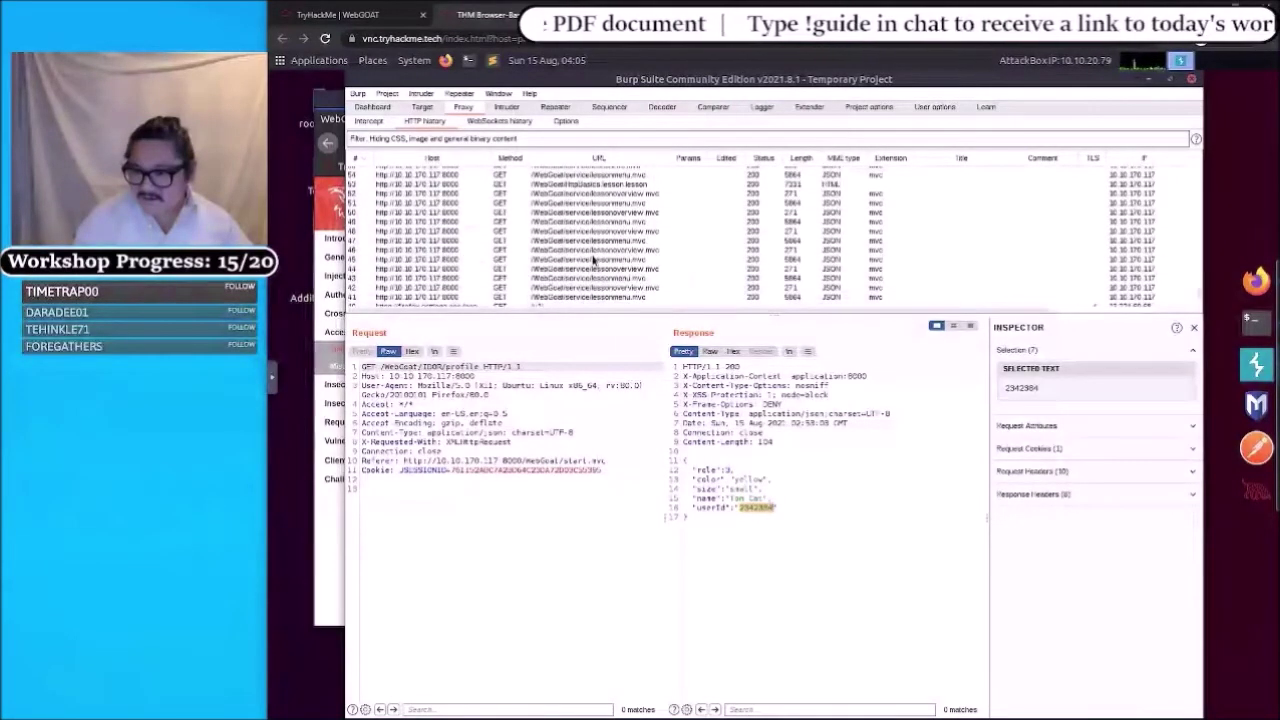
scroll(593, 260, up, 5)
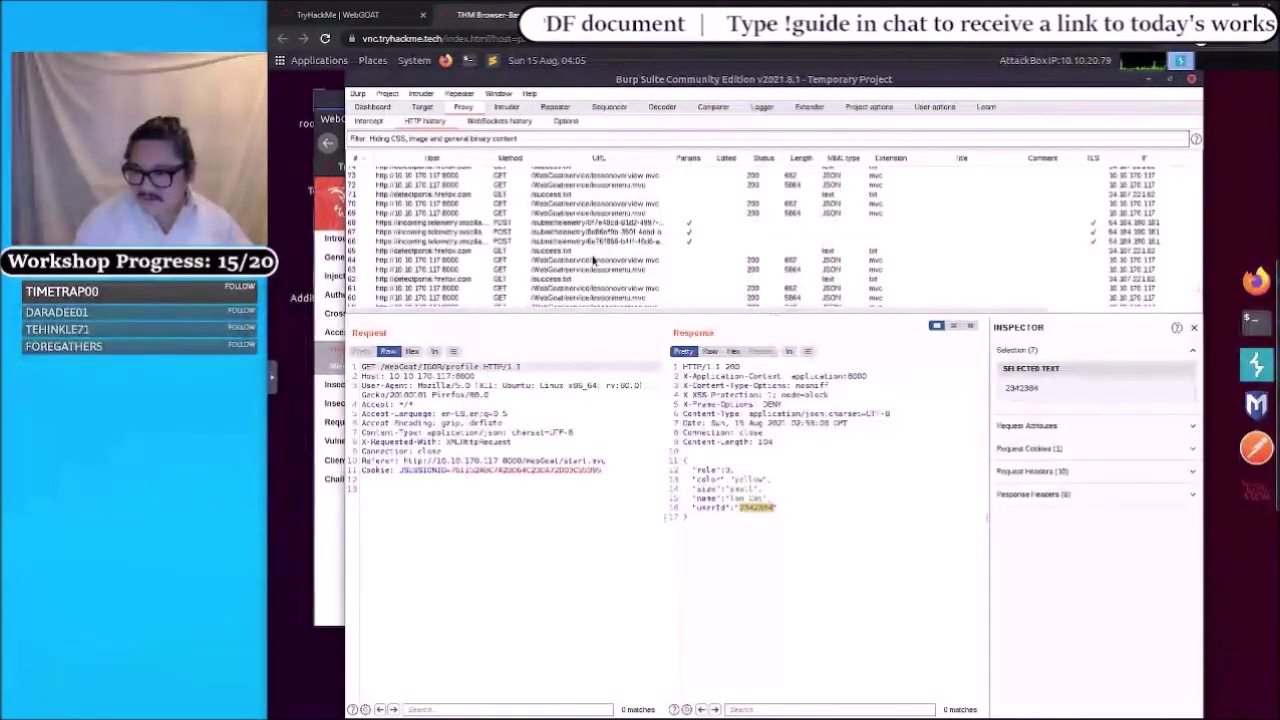
scroll(593, 260, down, 15)
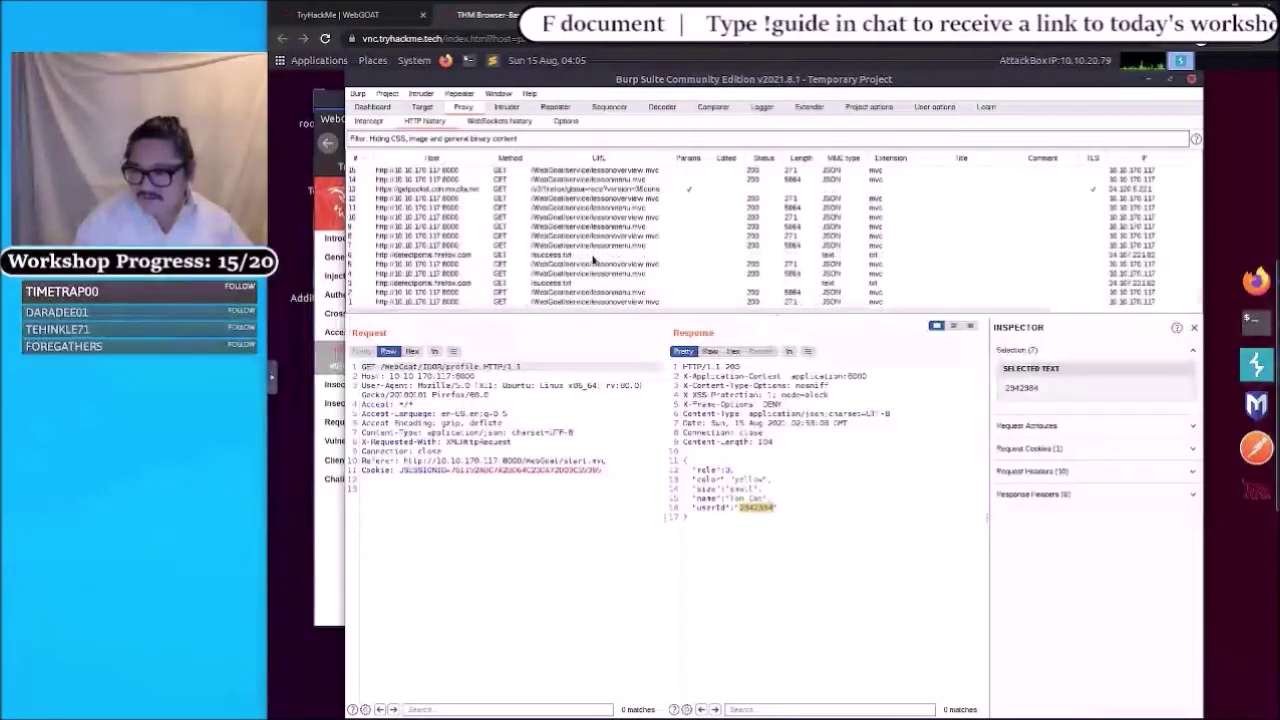
scroll(588, 255, up, 1)
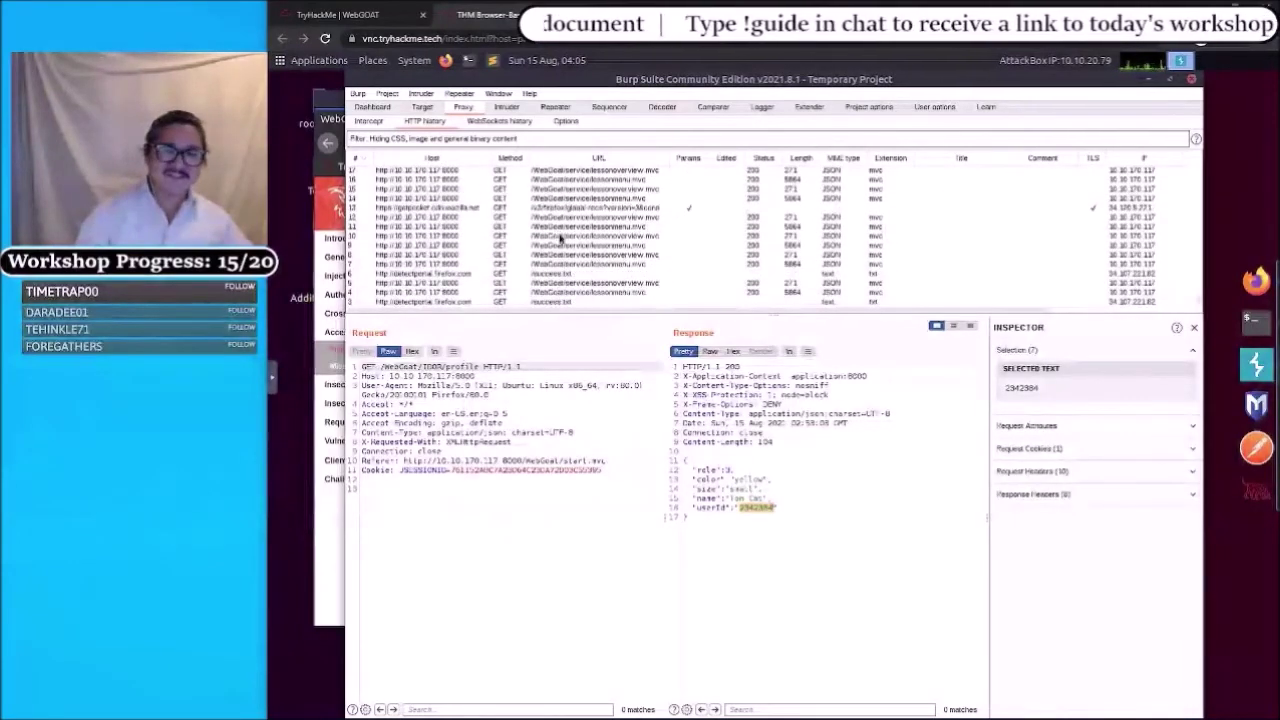
scroll(560, 240, down, 1)
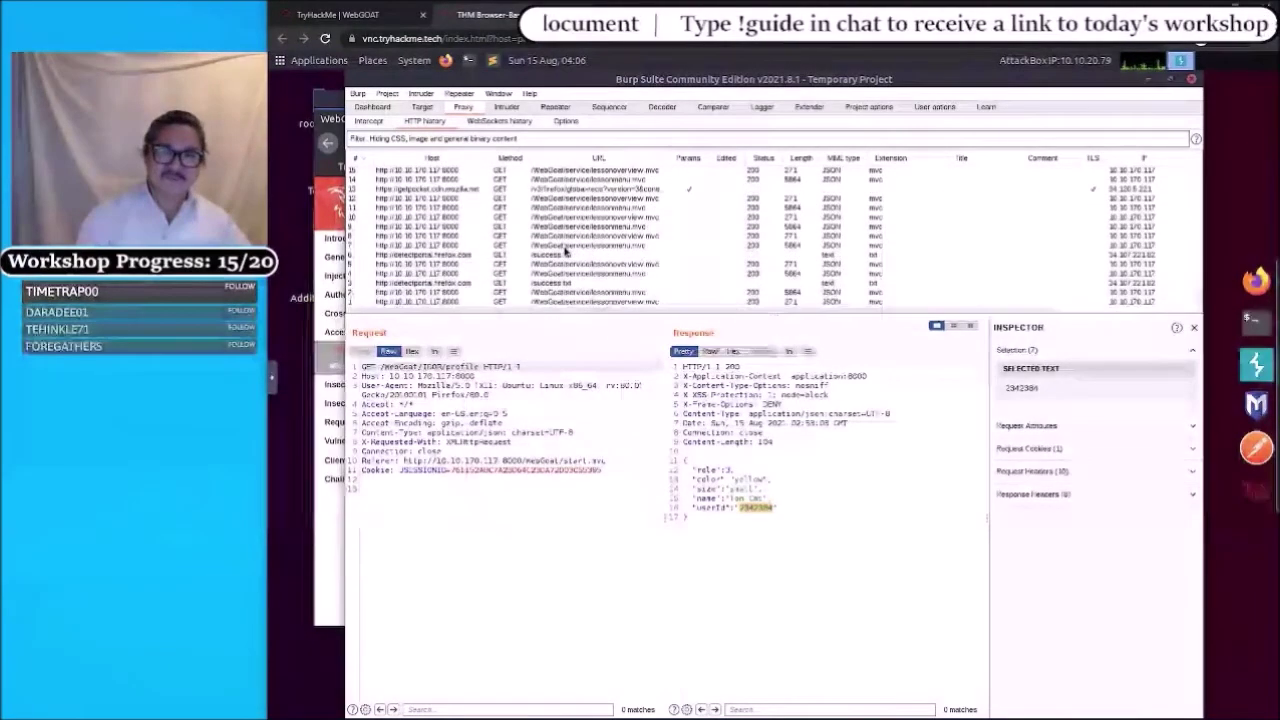
- In WebGoat, send the first View Profile request three more times
click(1256, 280)
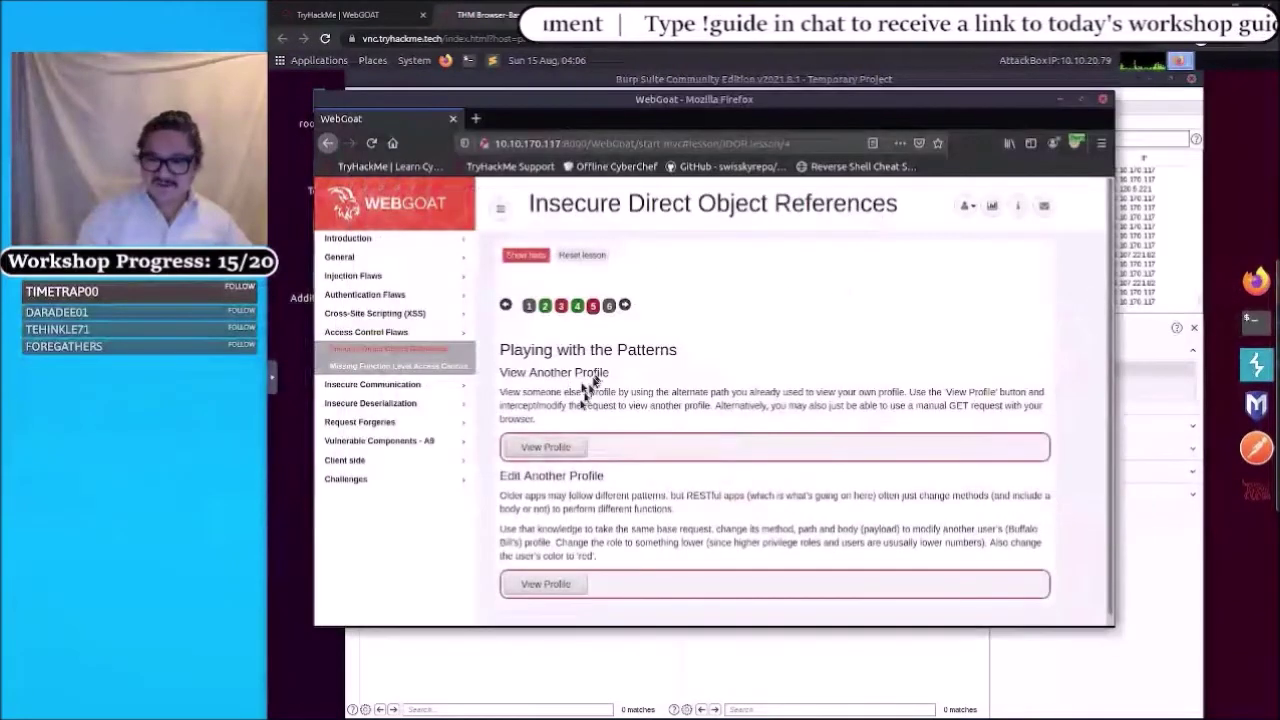
click(535, 447)
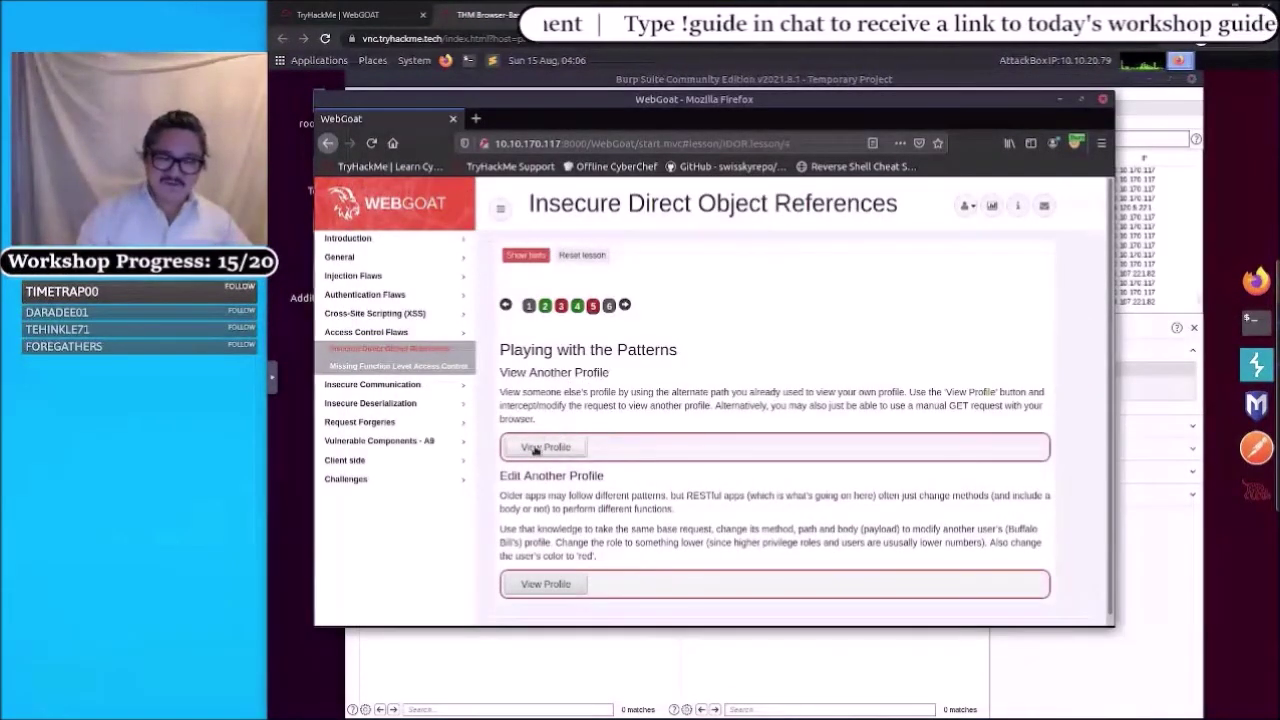
click(535, 448)
click(535, 448)
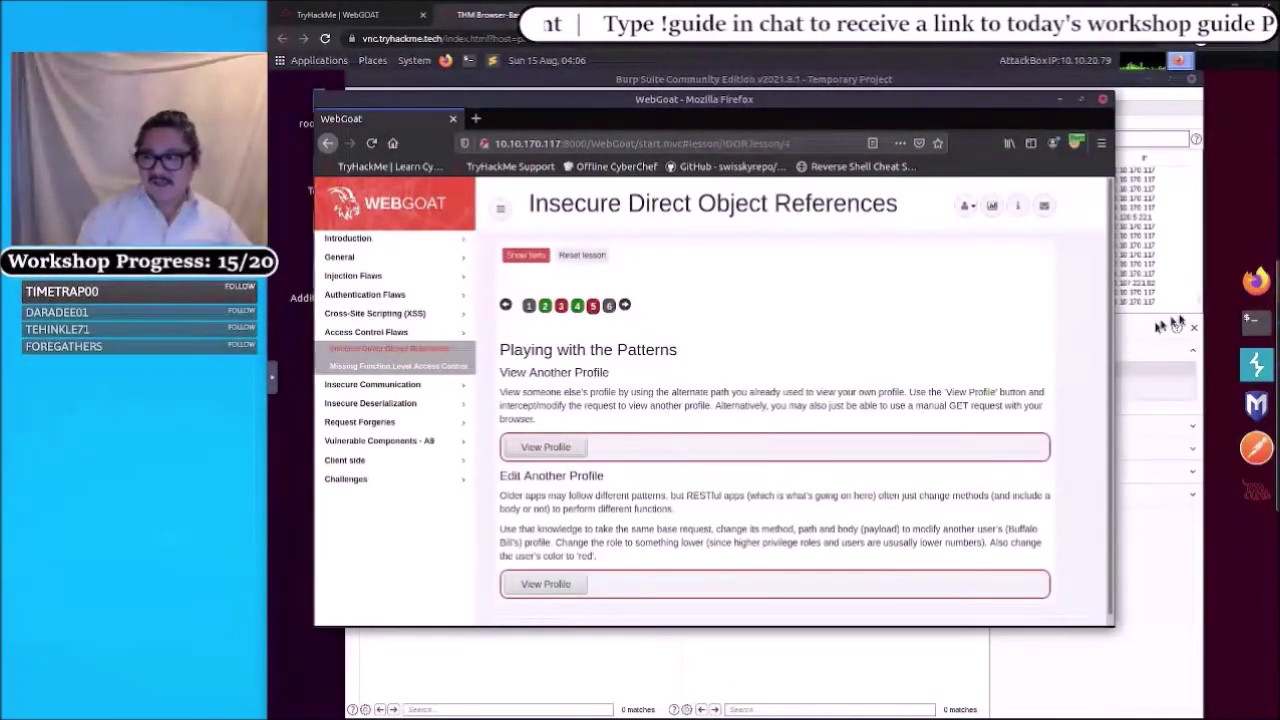
- Back in Burp's HTTP history, sort requests by number ascending to find the new ones
click(1249, 372)
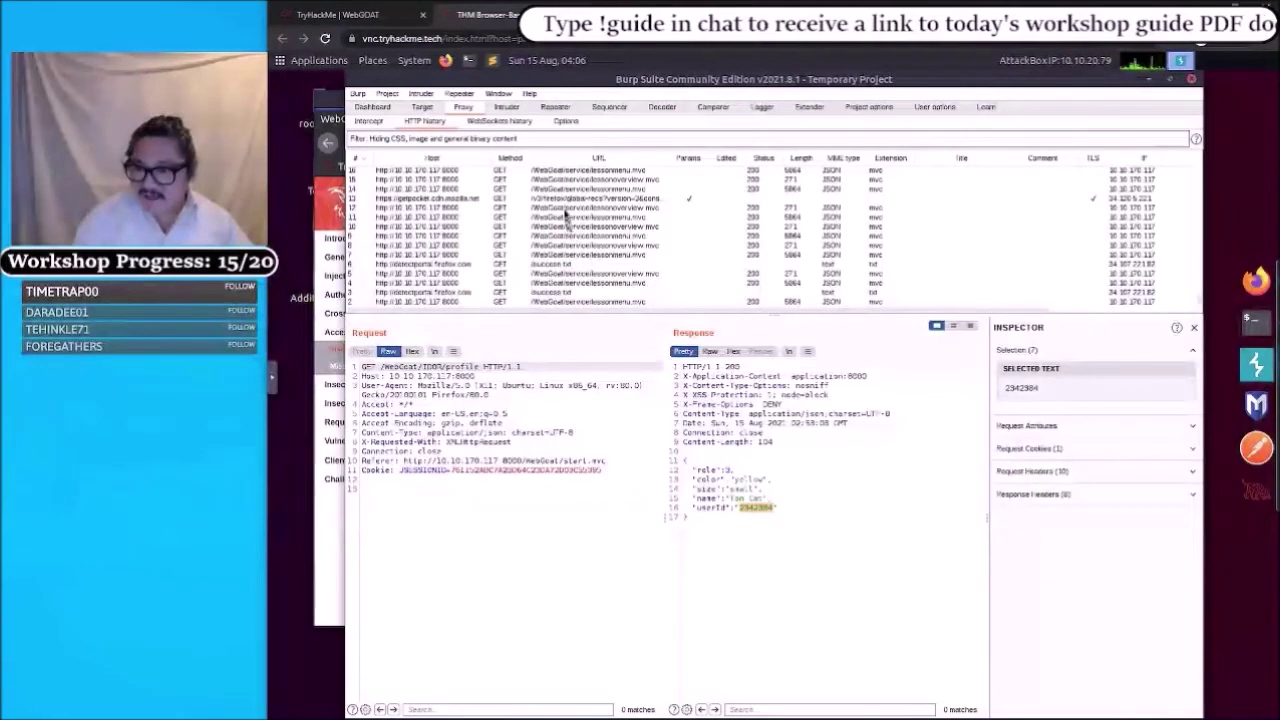
scroll(570, 250, down, 2)
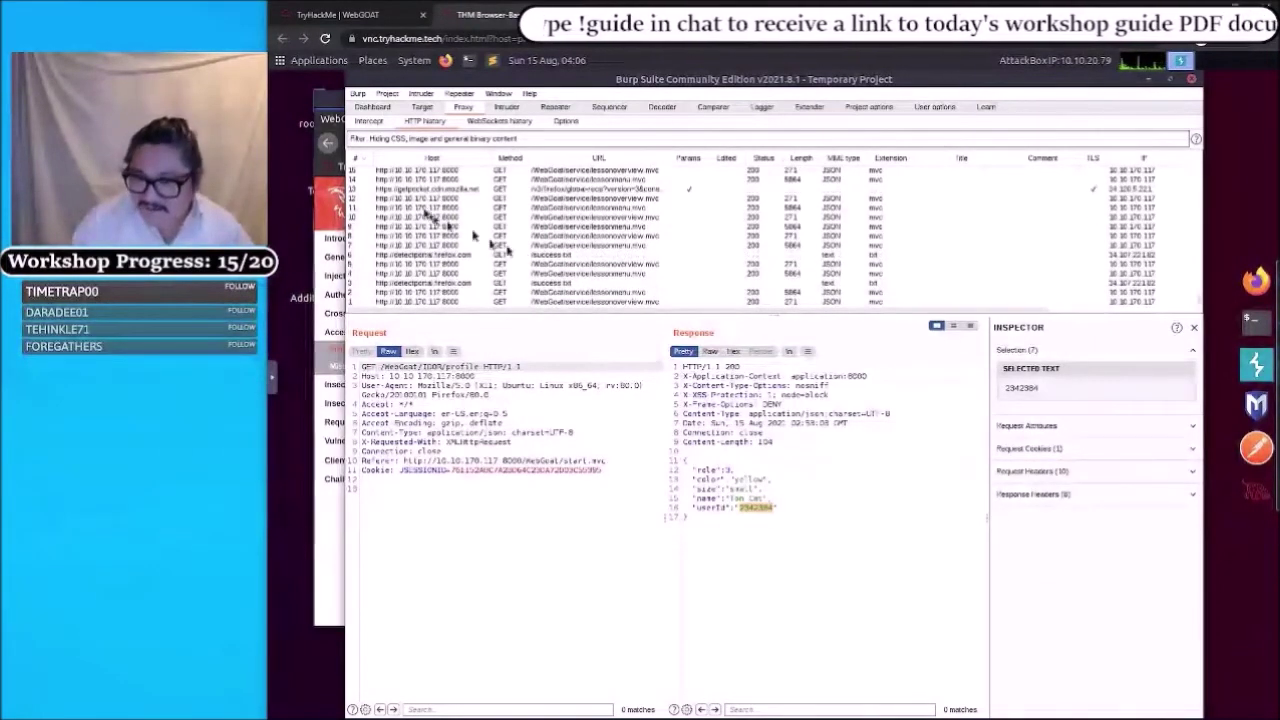
scroll(550, 255, up, 1)
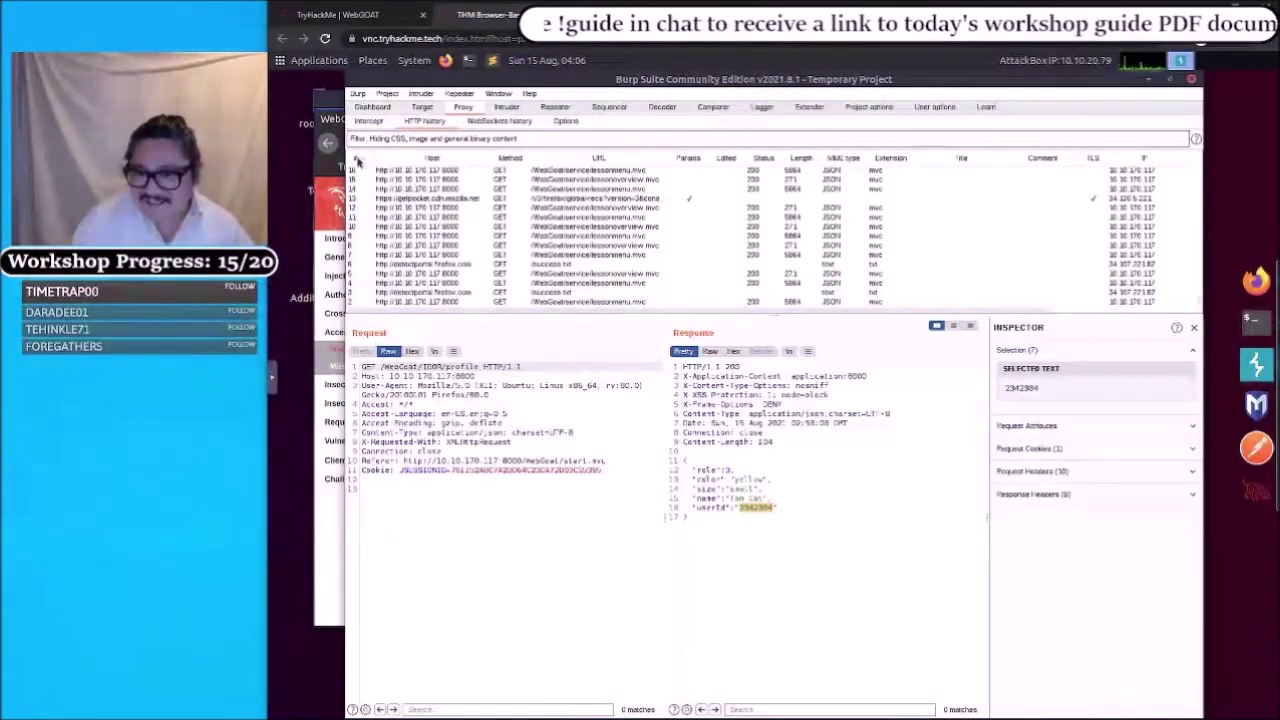
click(357, 162)
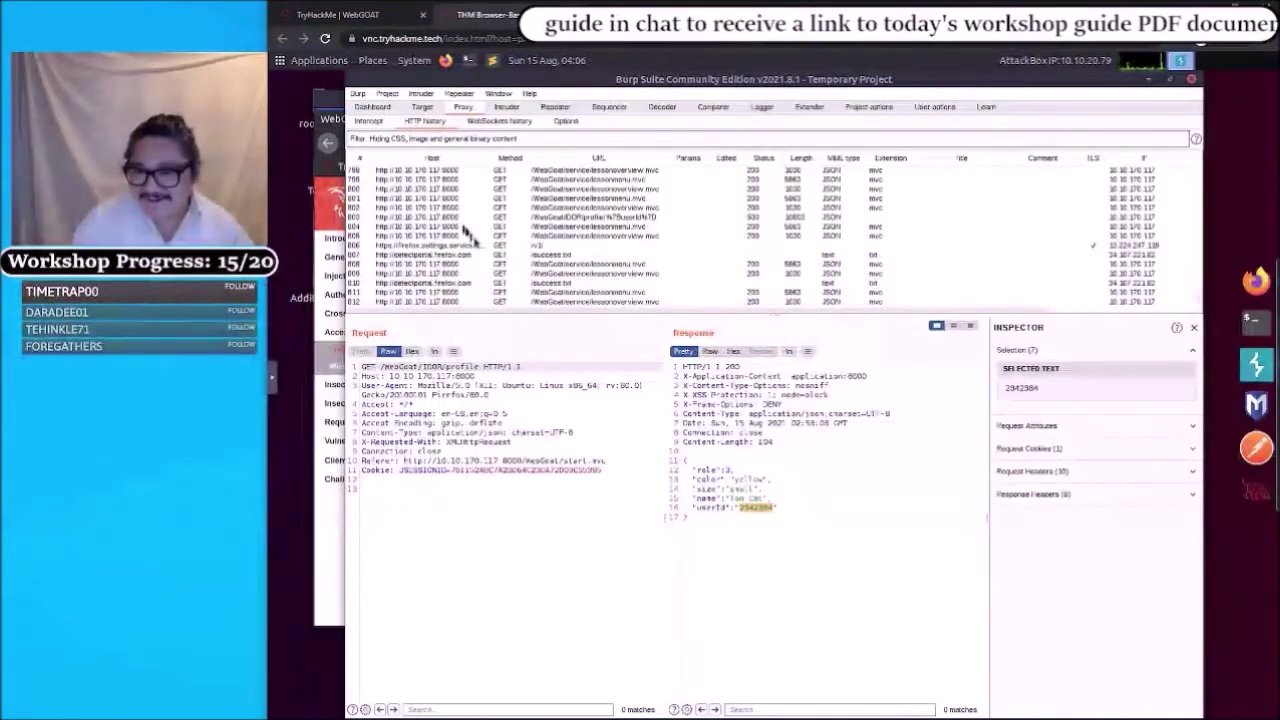
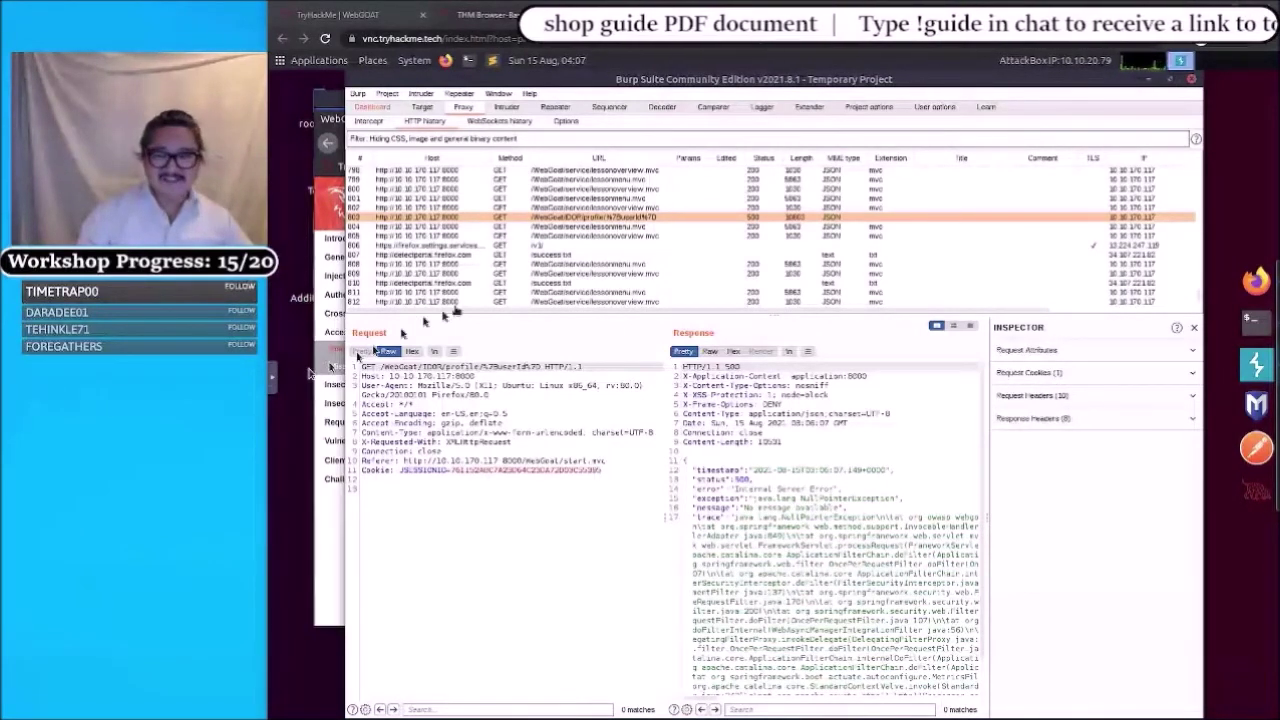
- Send the GET /WebGoat/IDOR/profile request from HTTP history to Repeater and view it there
right_click(563, 219)
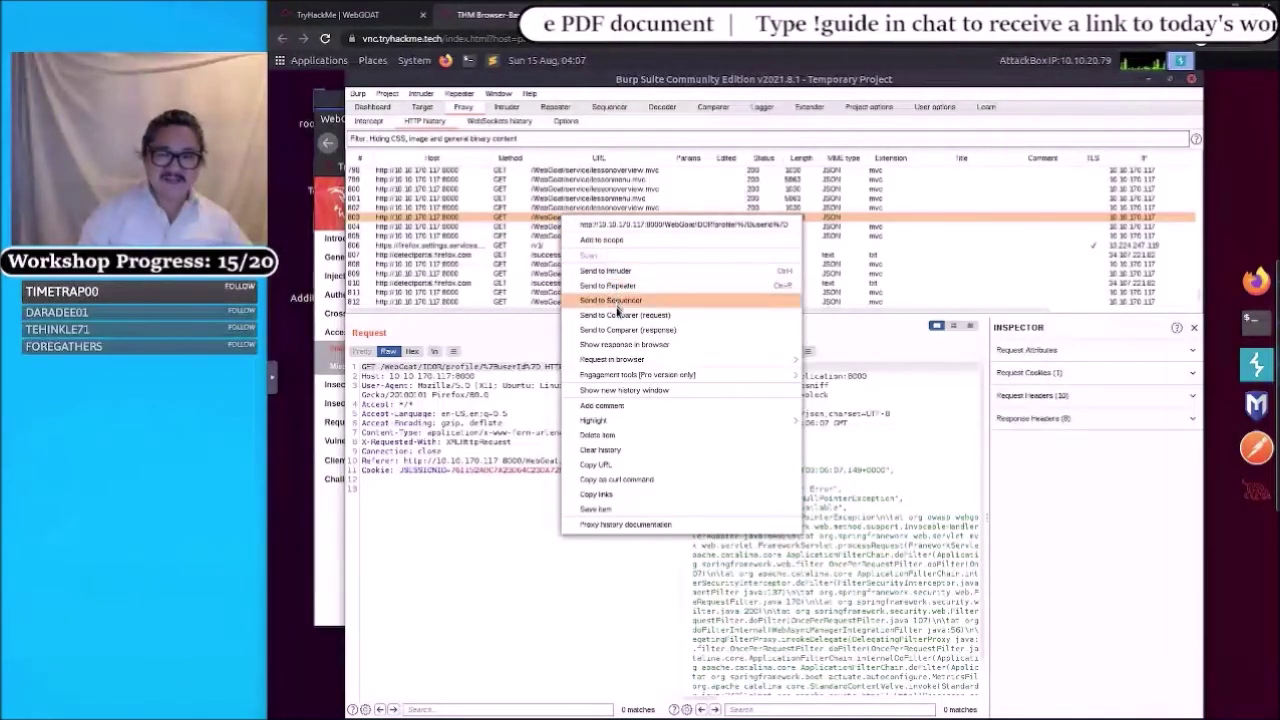
click(606, 287)
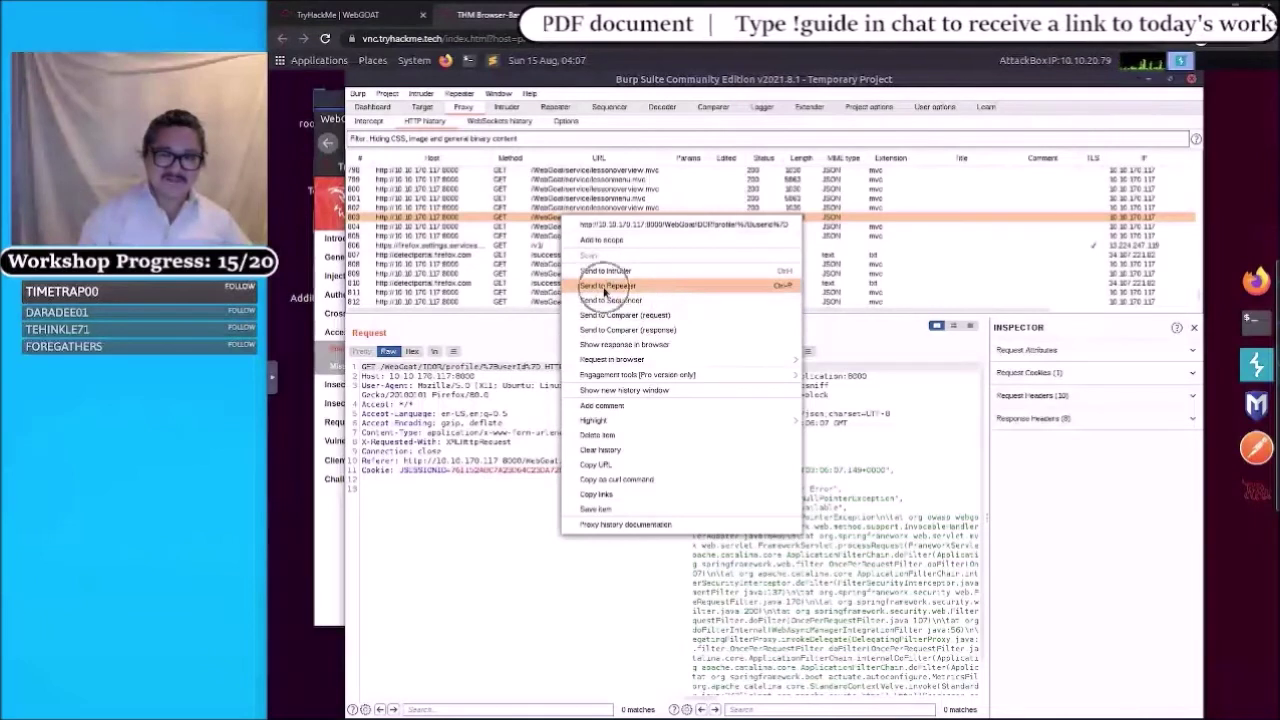
click(606, 287)
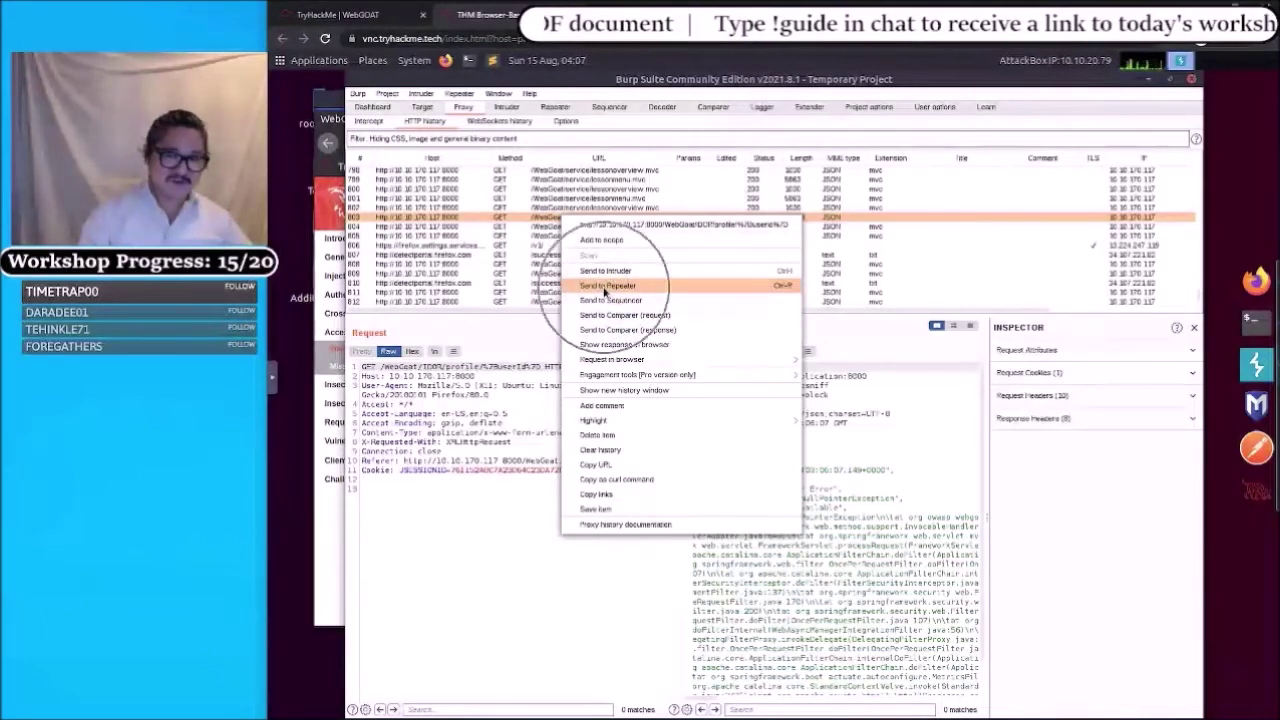
click(606, 287)
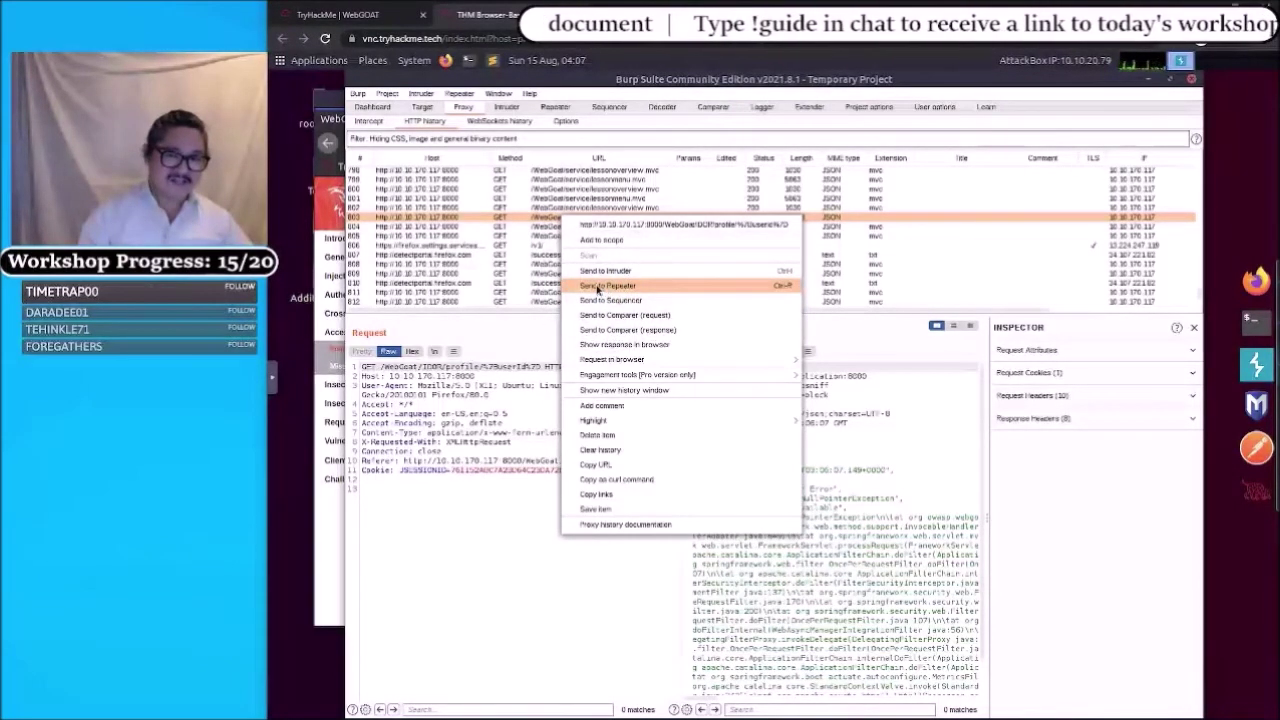
click(598, 287)
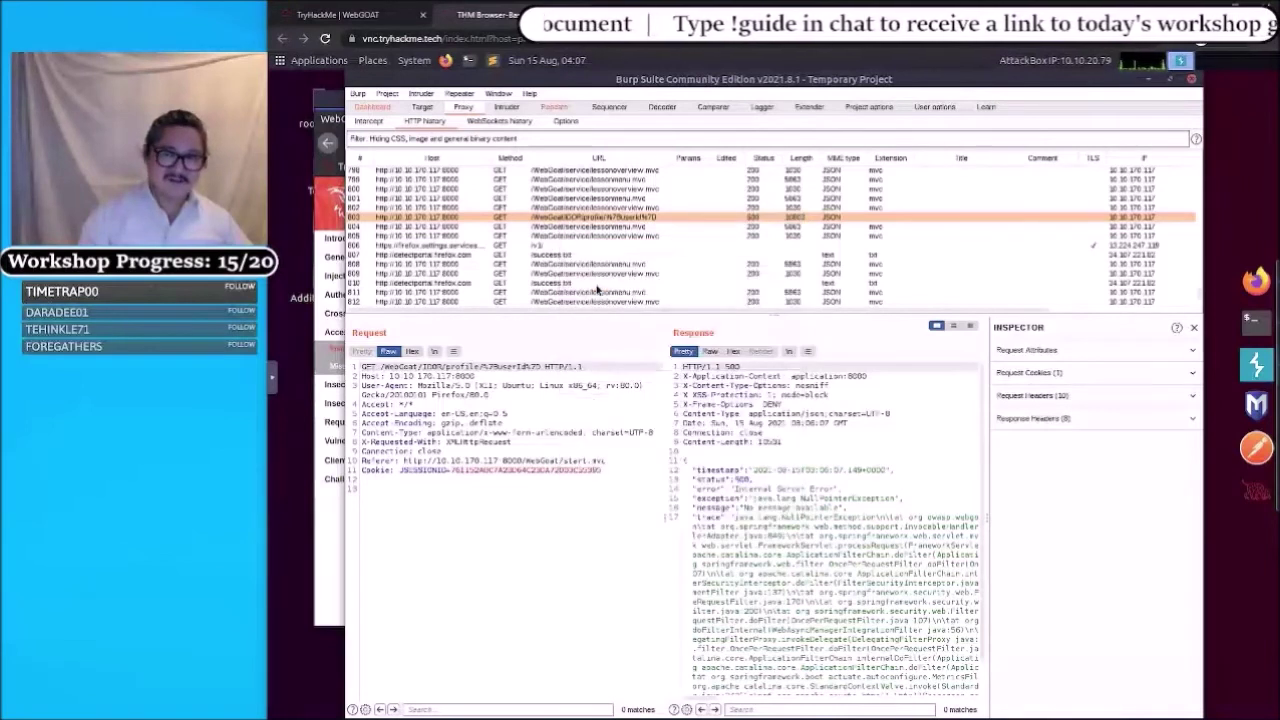
click(549, 108)
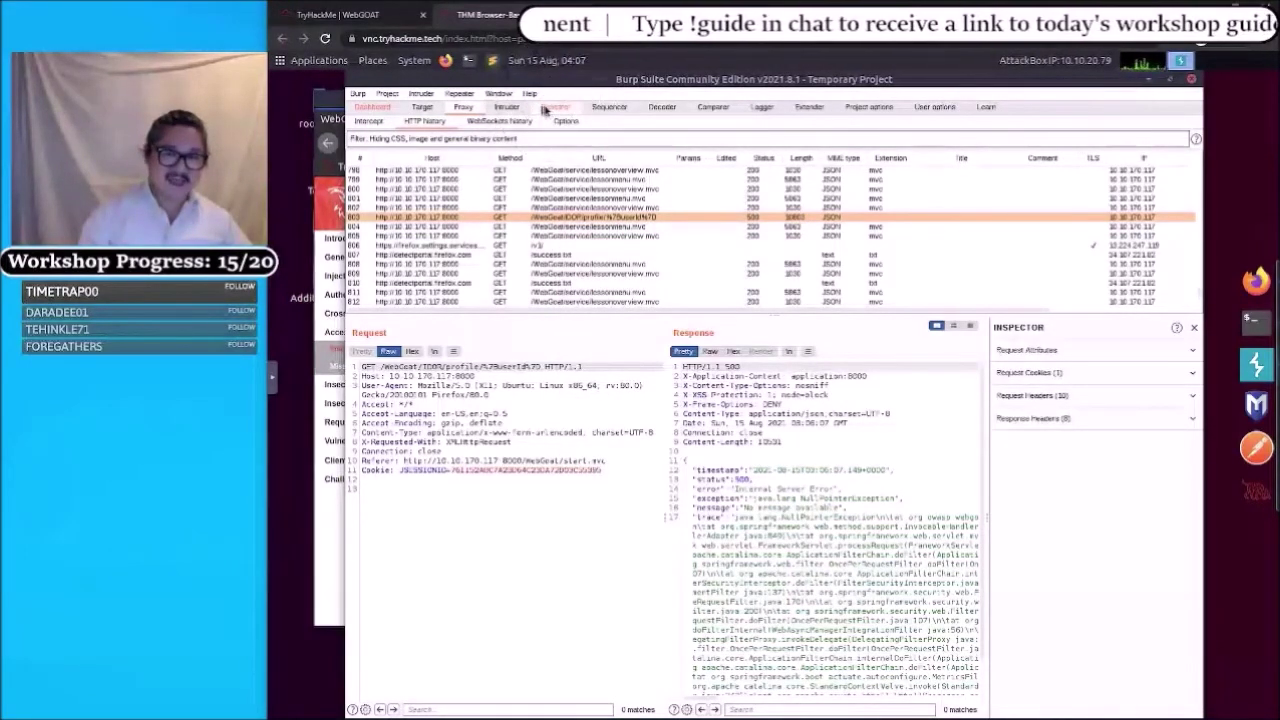
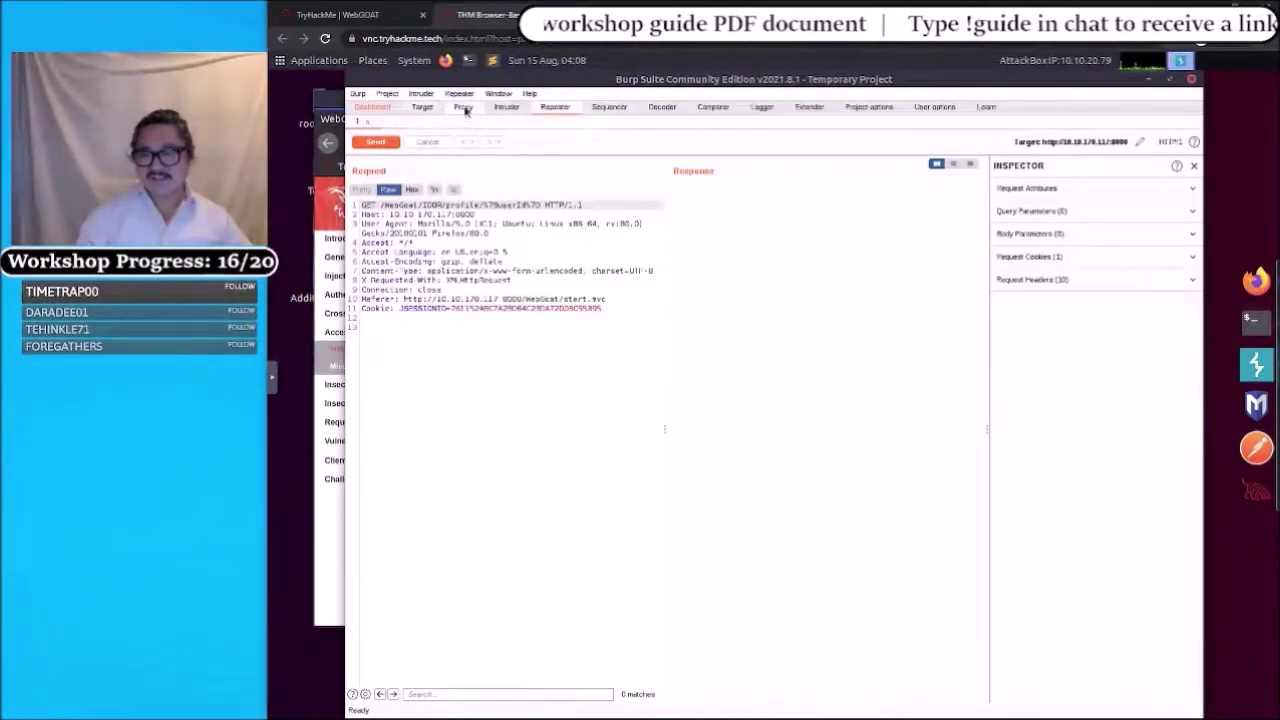
- In Proxy HTTP history, find the GET /WebGoat/IDOR/profile request returning 500 with a NullPointerException
click(463, 107)
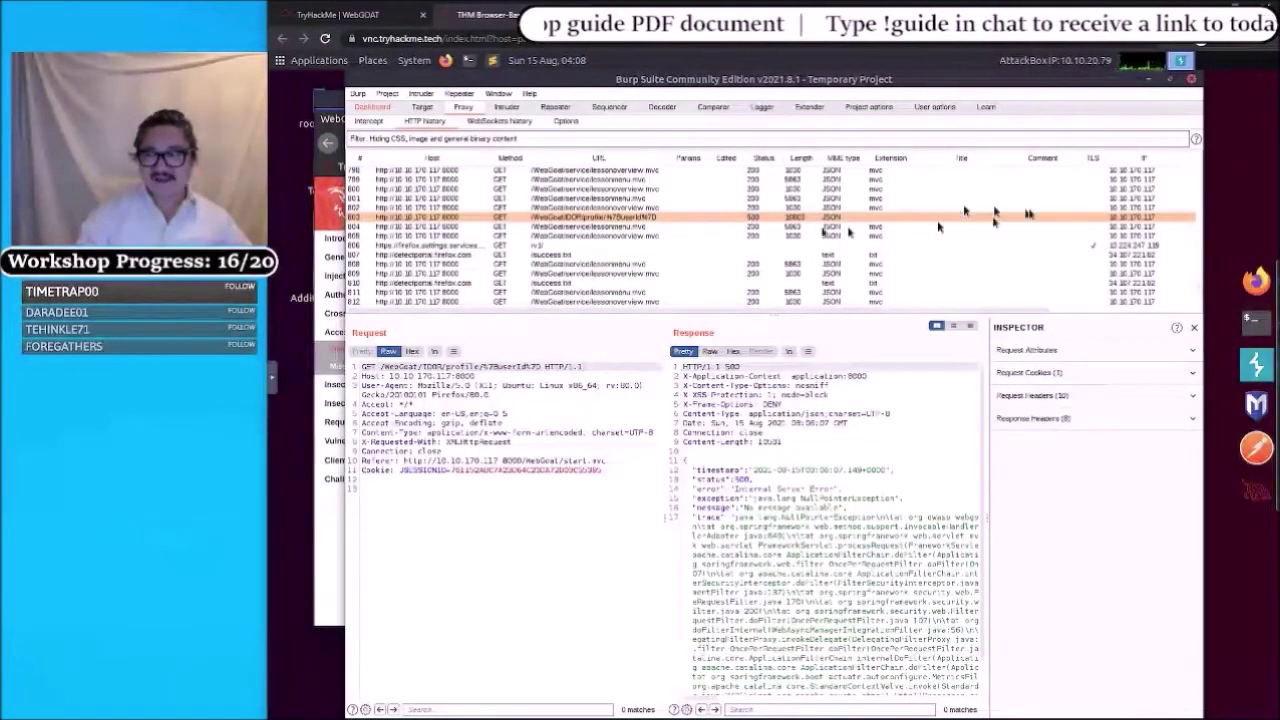
scroll(775, 210, up, 15)
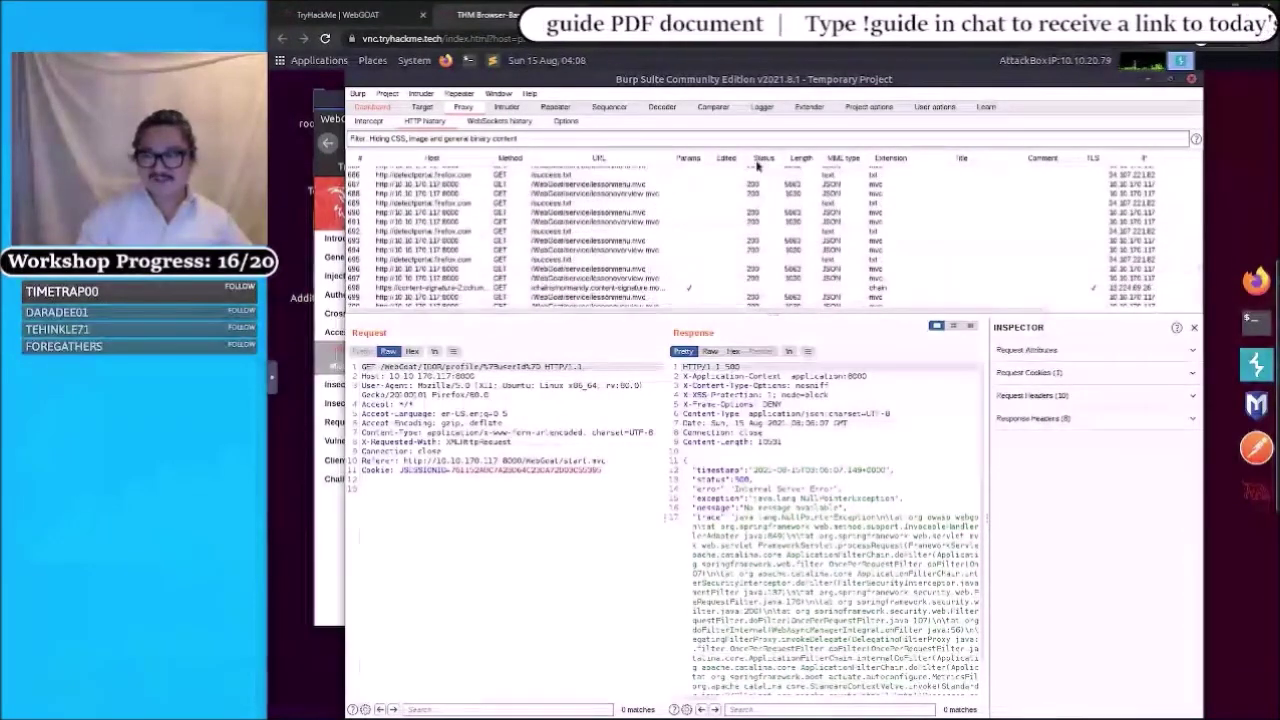
scroll(758, 175, down, 15)
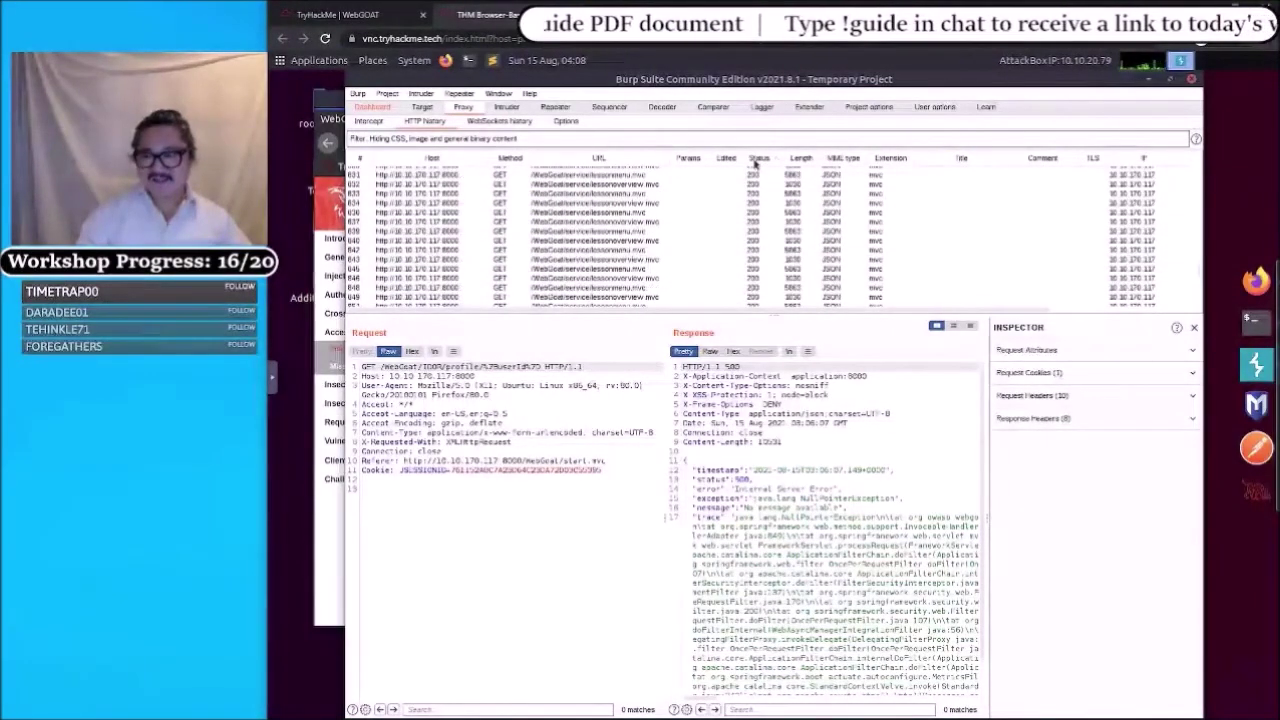
scroll(752, 215, up, 15)
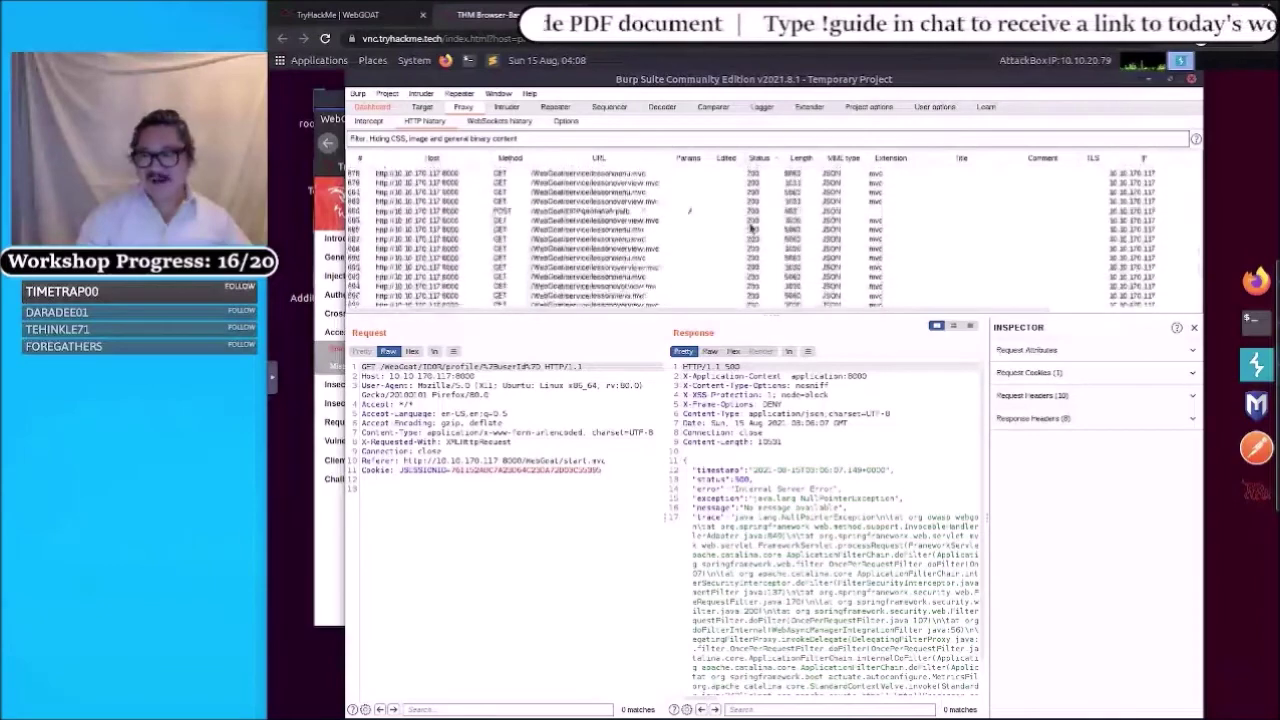
scroll(752, 228, up, 6)
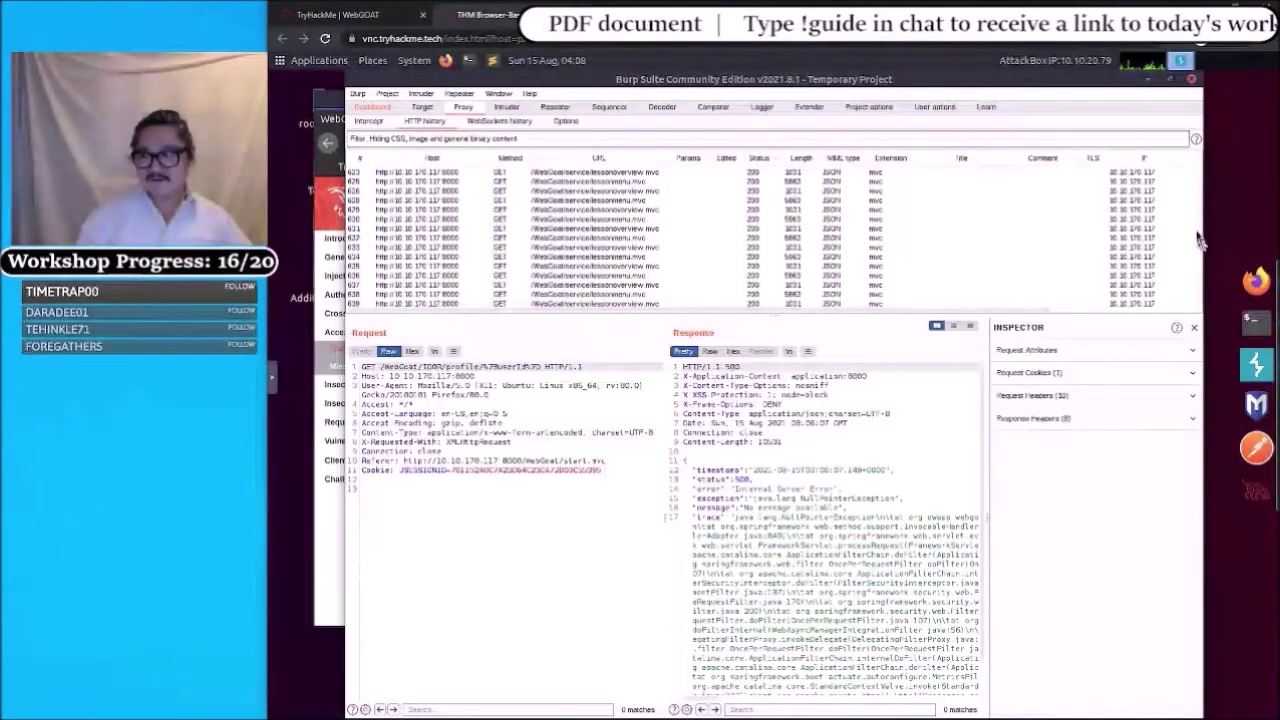
drag(1200, 240, 1196, 150)
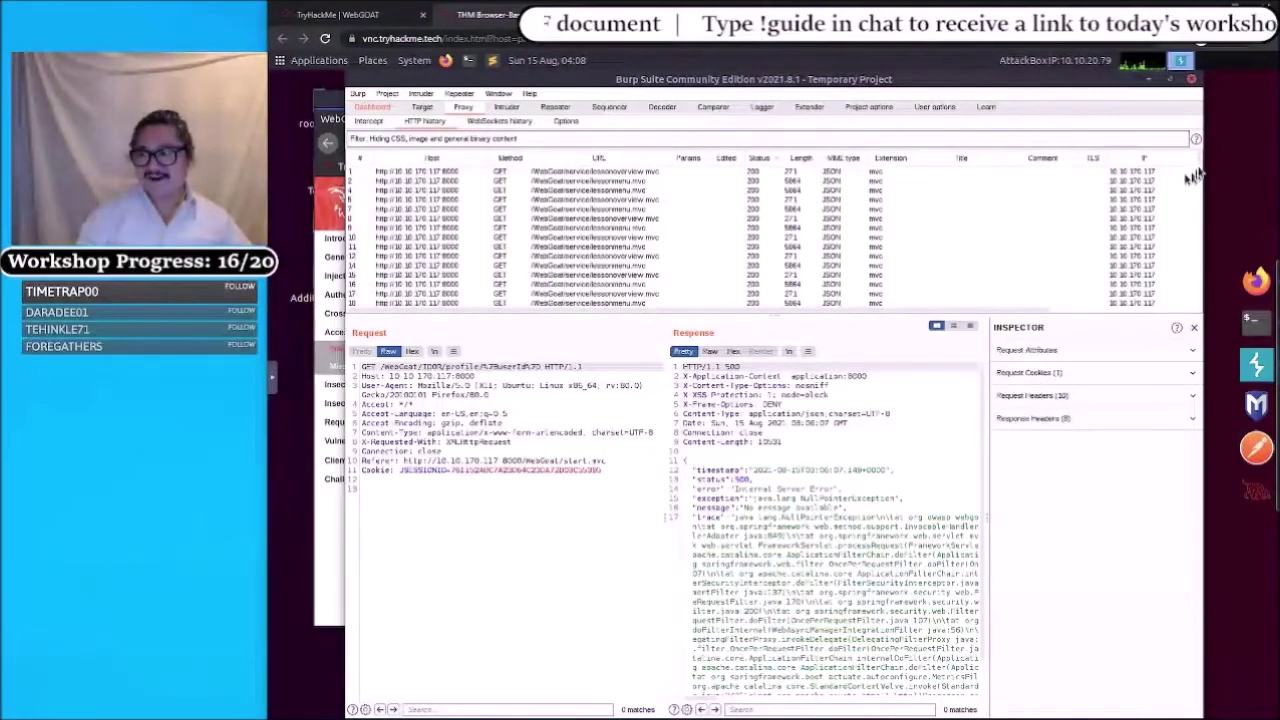
drag(1200, 182, 1197, 282)
scroll(807, 253, down, 5)
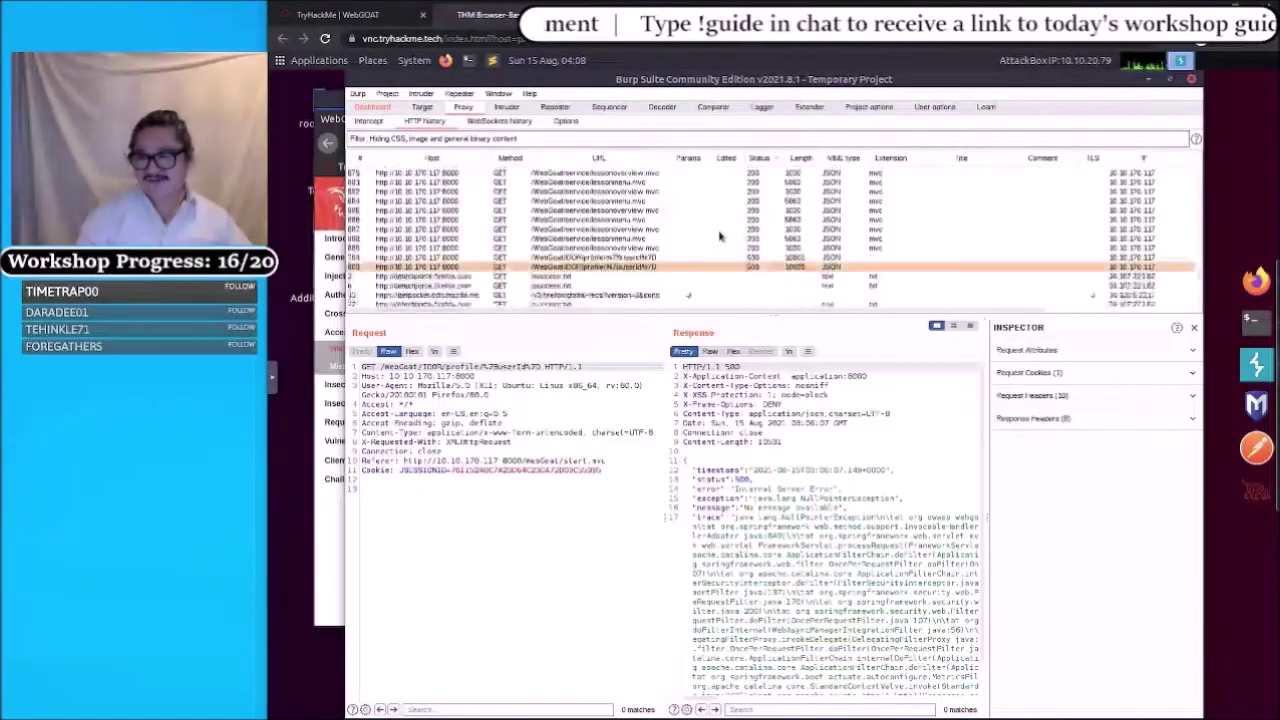
scroll(719, 236, up, 5)
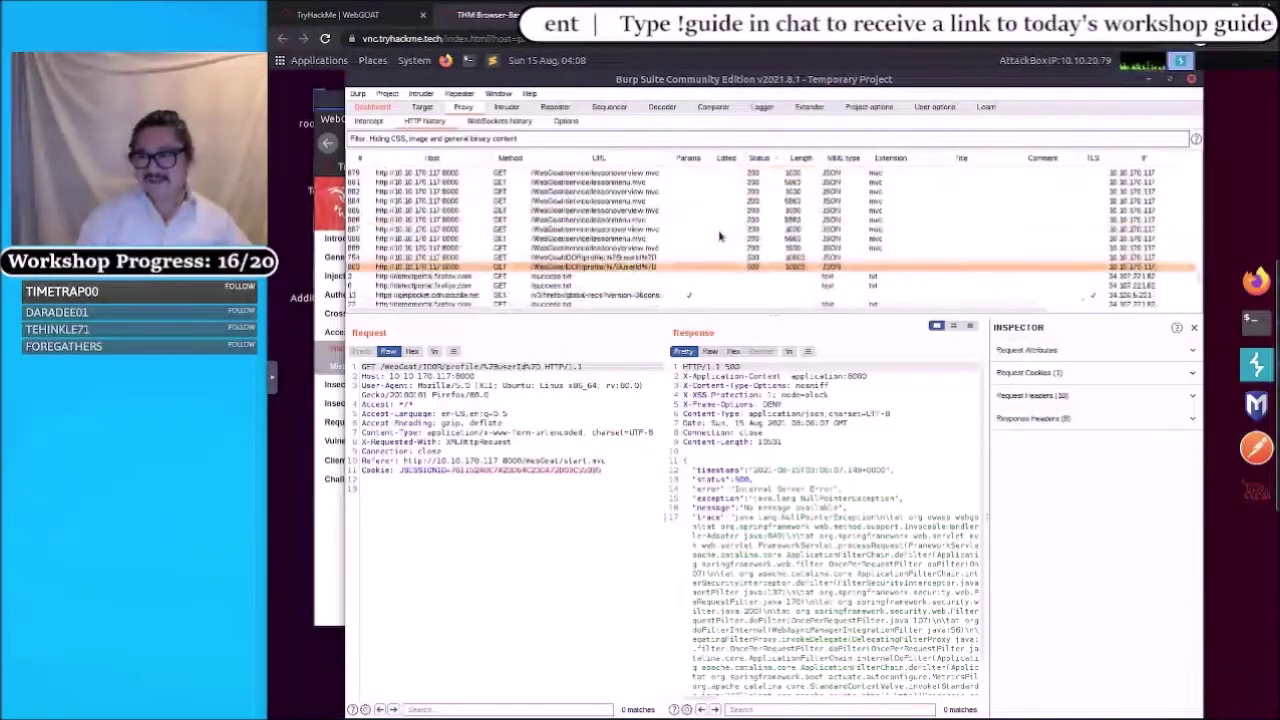
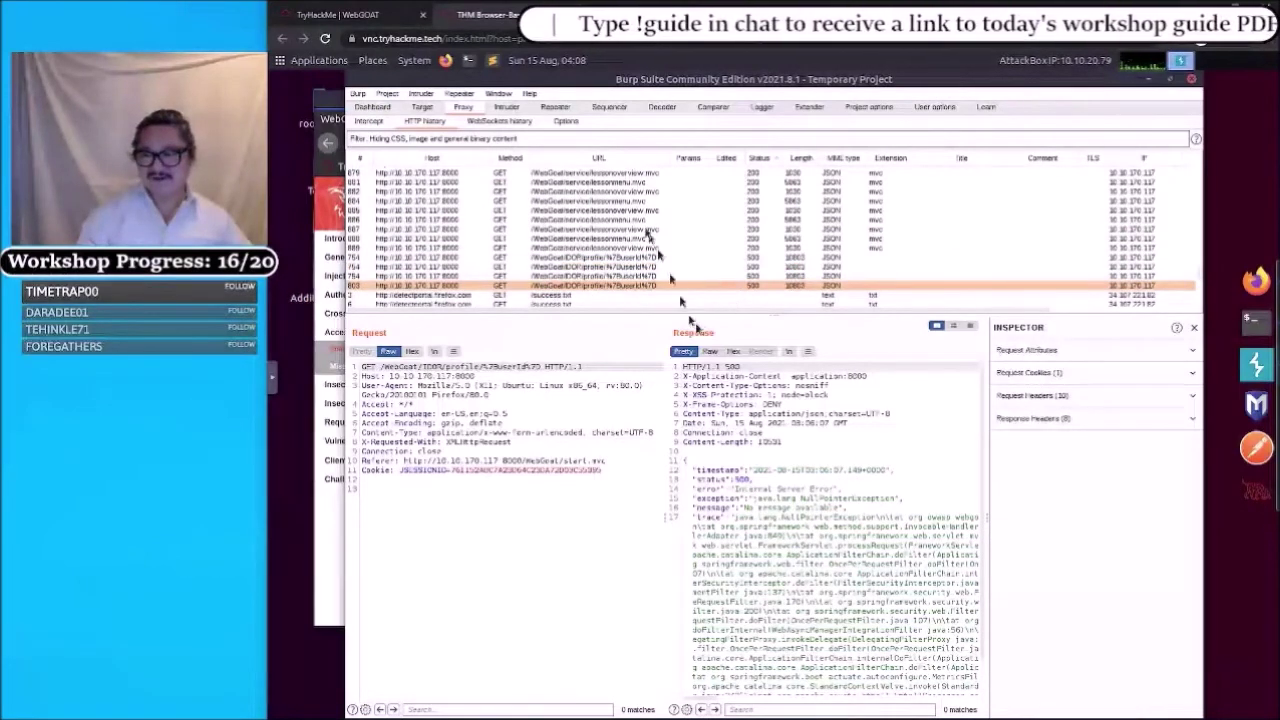
- Filter HTTP history to 5xx only by hiding 2xx, 3xx and 4xx status codes
scroll(638, 244, down, 2)
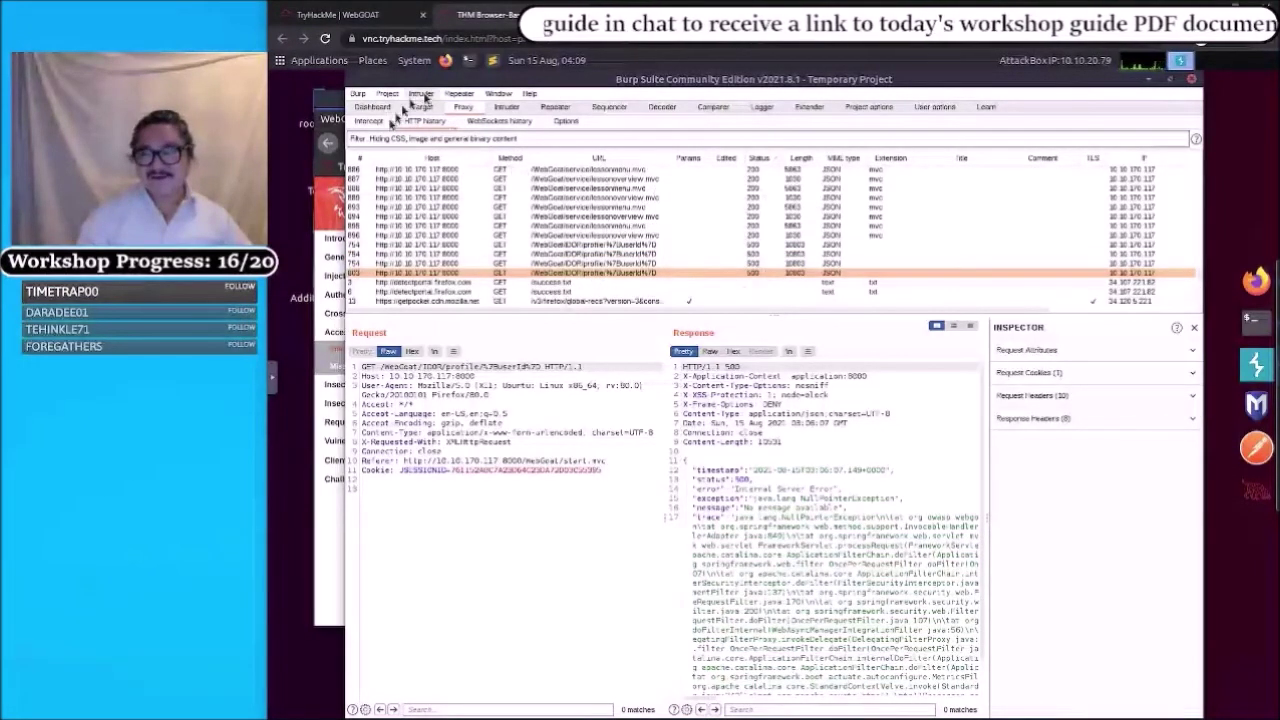
click(360, 142)
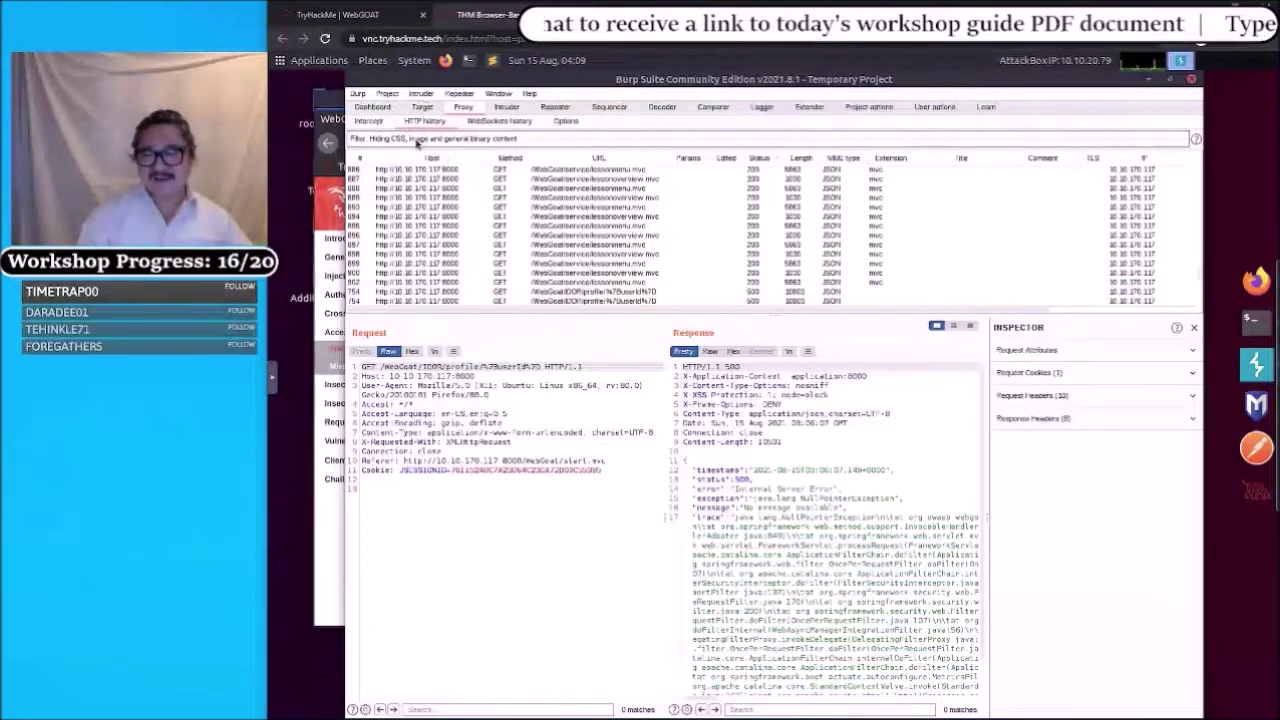
click(418, 143)
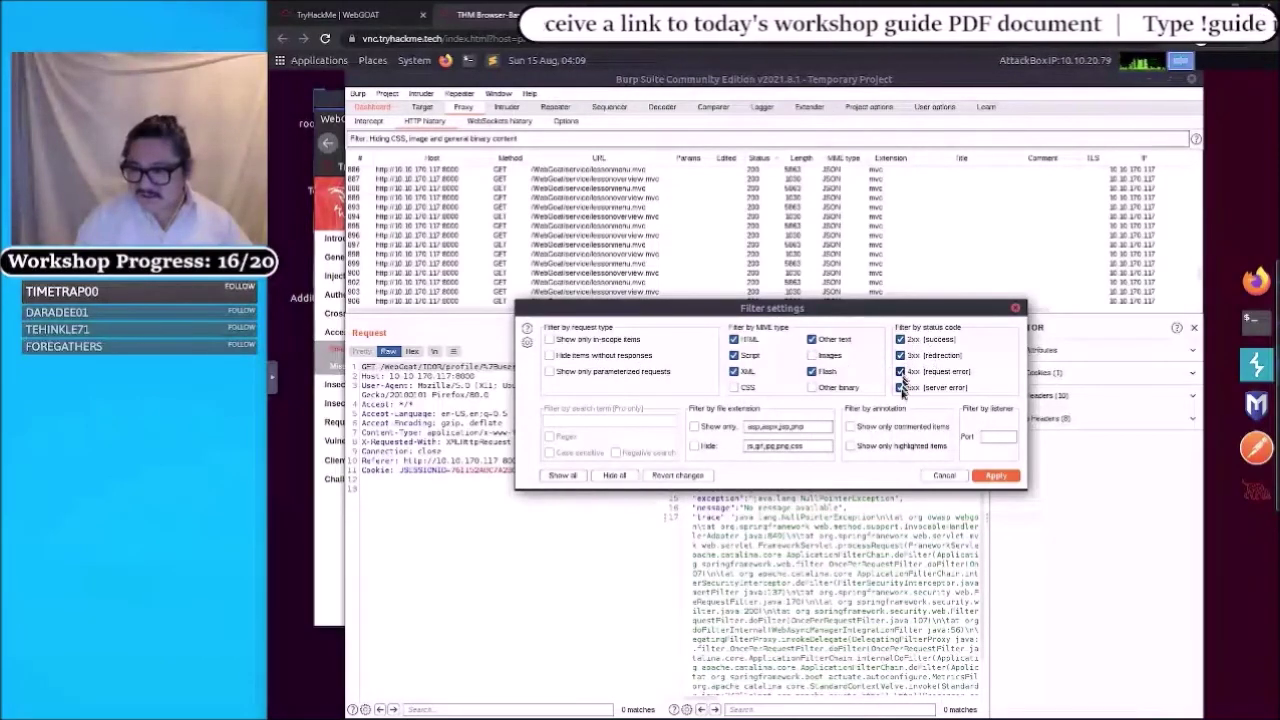
click(900, 339)
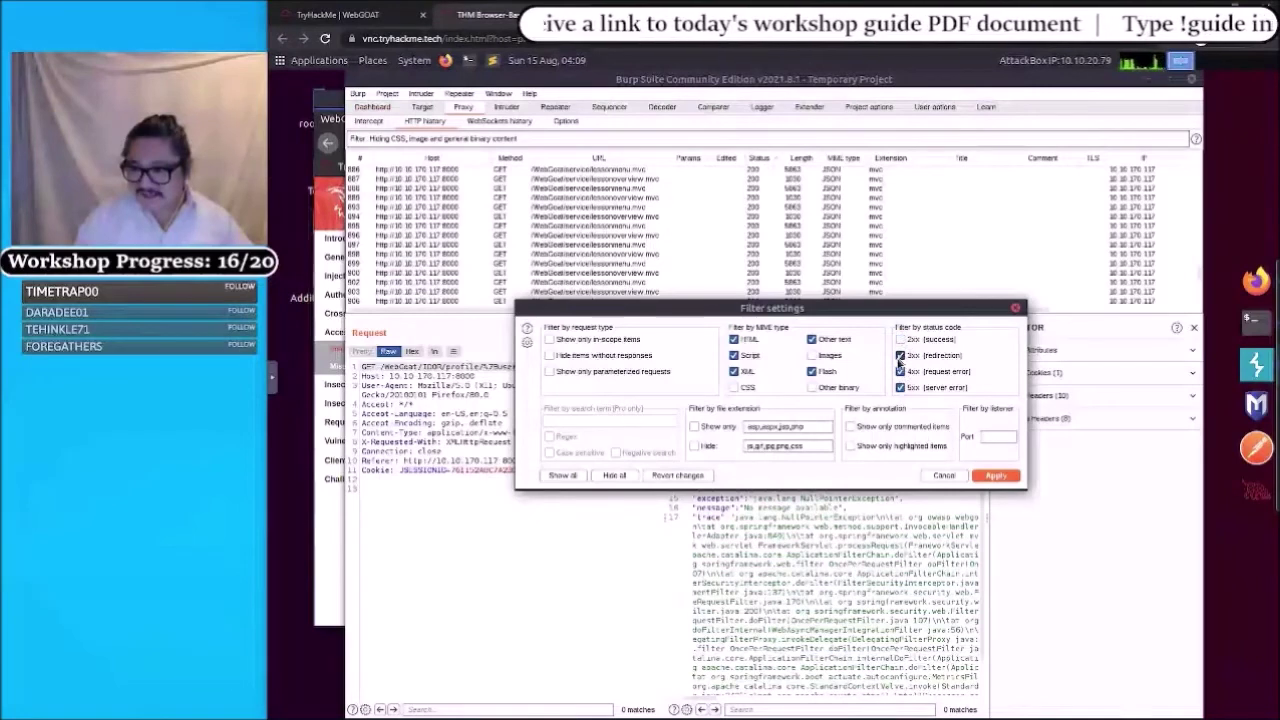
click(900, 356)
click(900, 372)
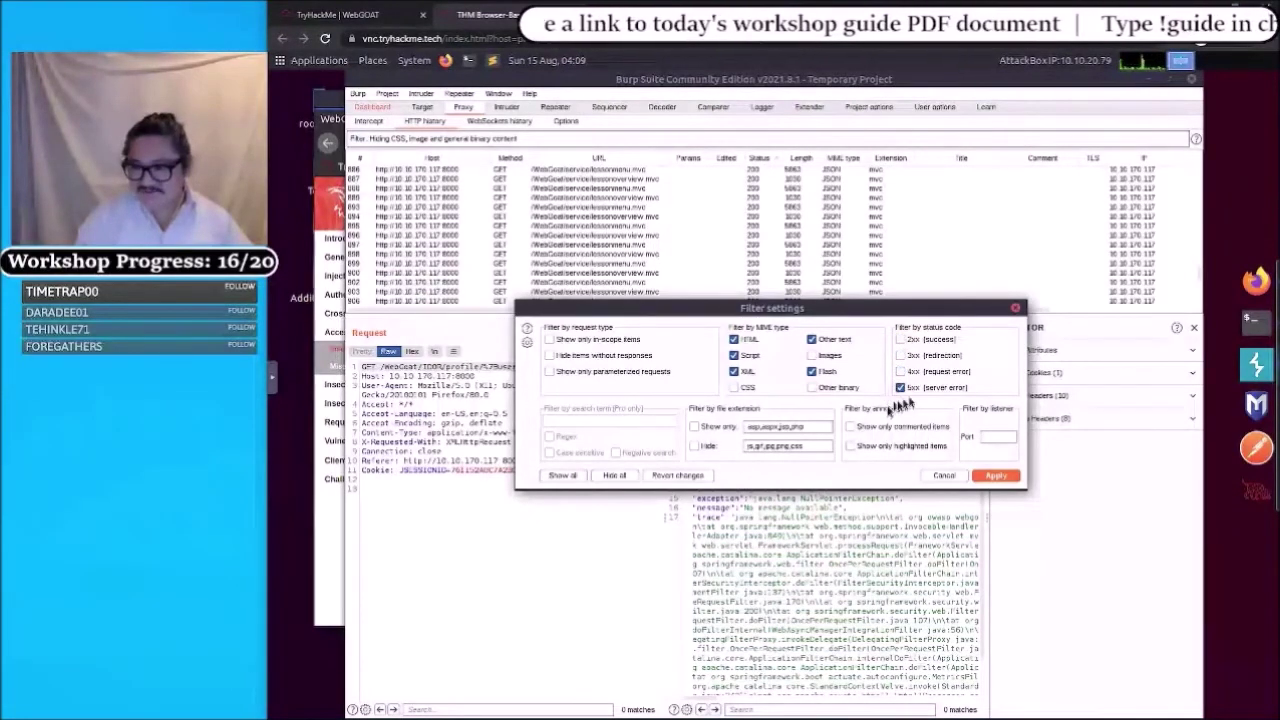
click(995, 475)
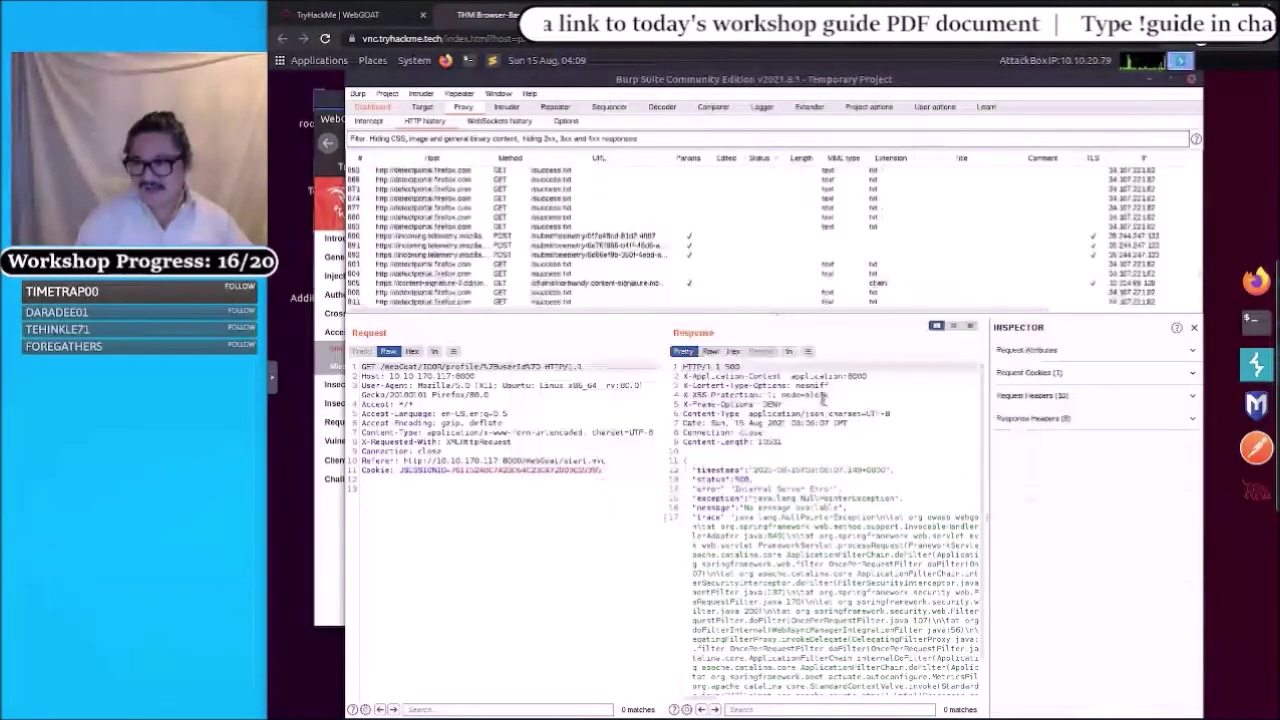
scroll(722, 262, up, 10)
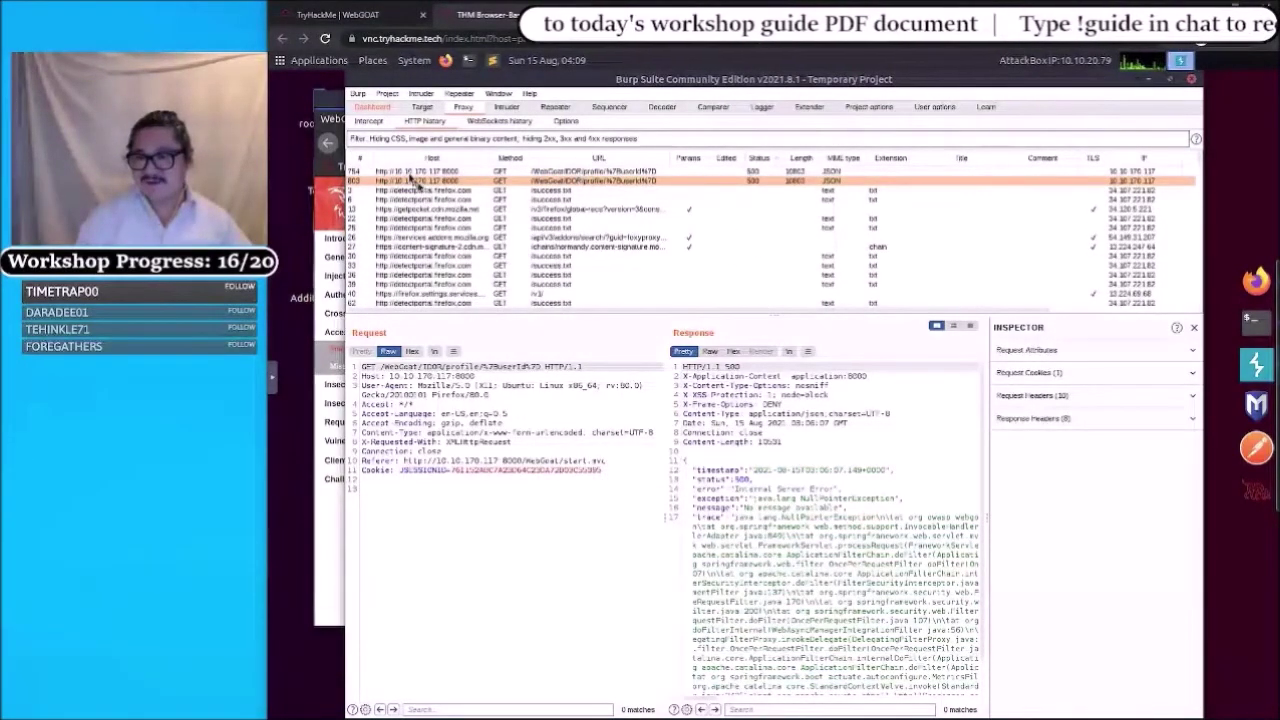
- Re-enable 2xx, 3xx and 4xx in the history filter, then switch to Repeater with the IDOR profile request
click(375, 139)
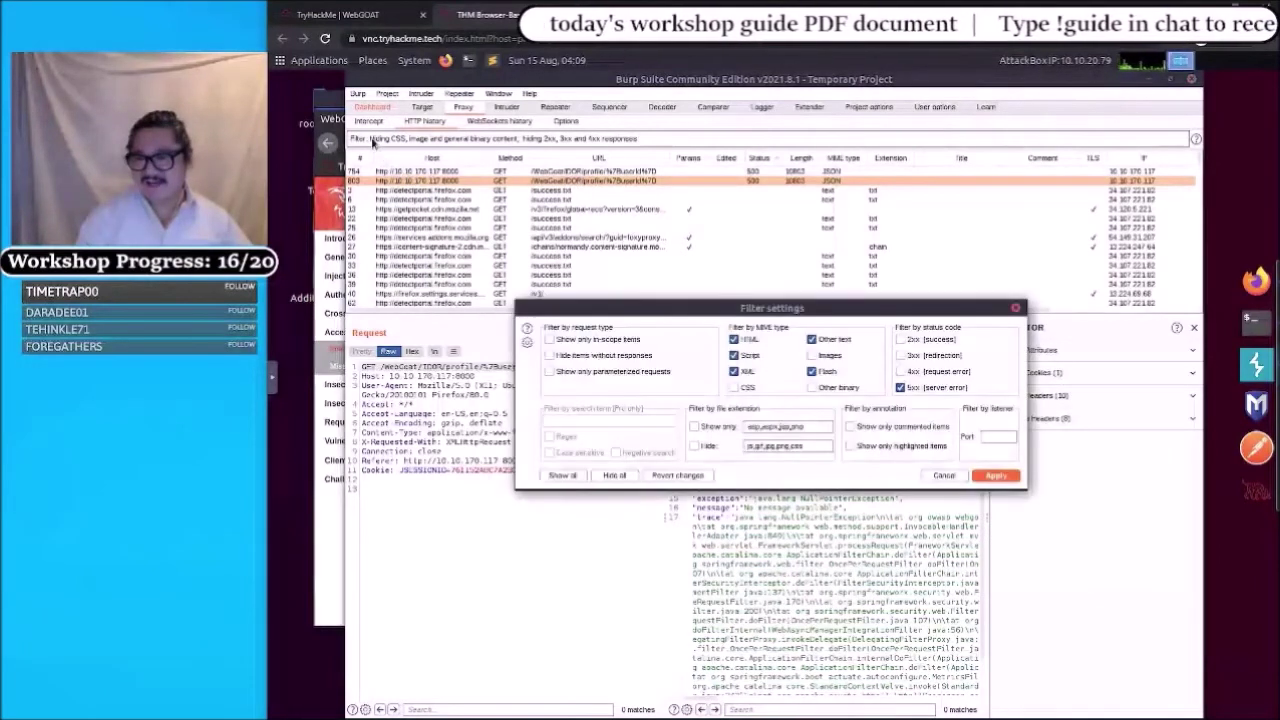
click(900, 371)
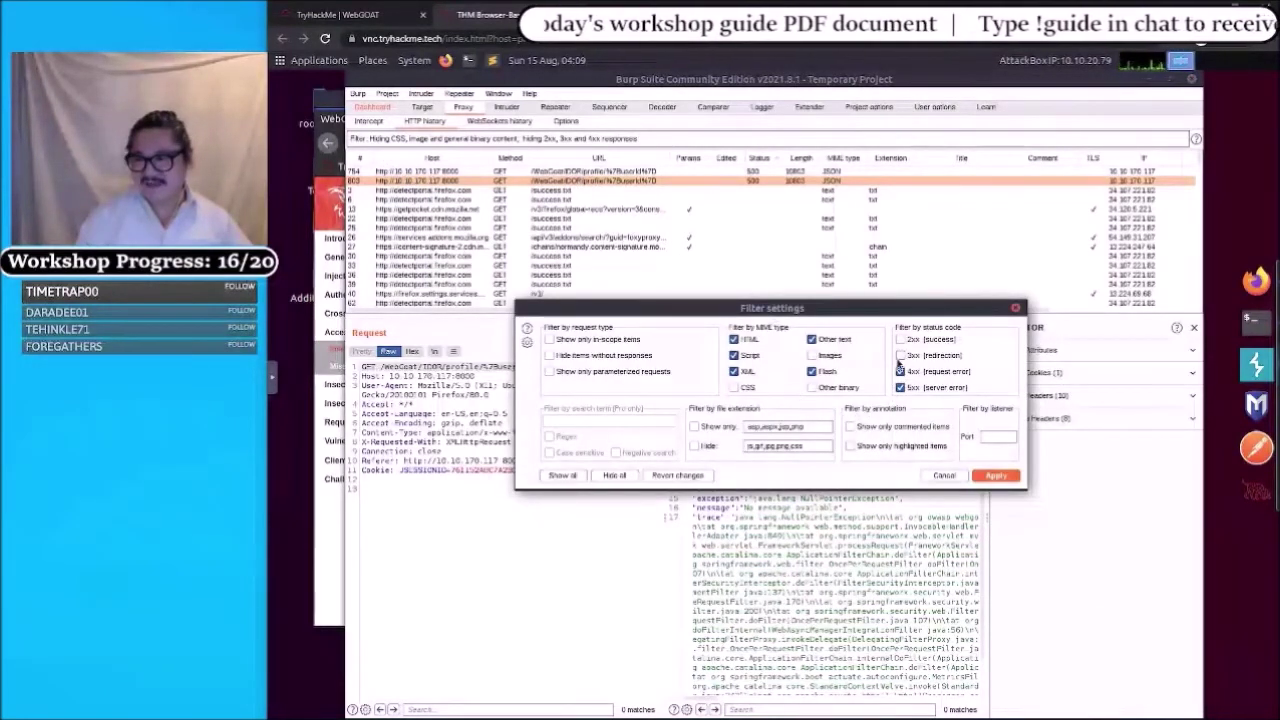
click(900, 355)
click(900, 339)
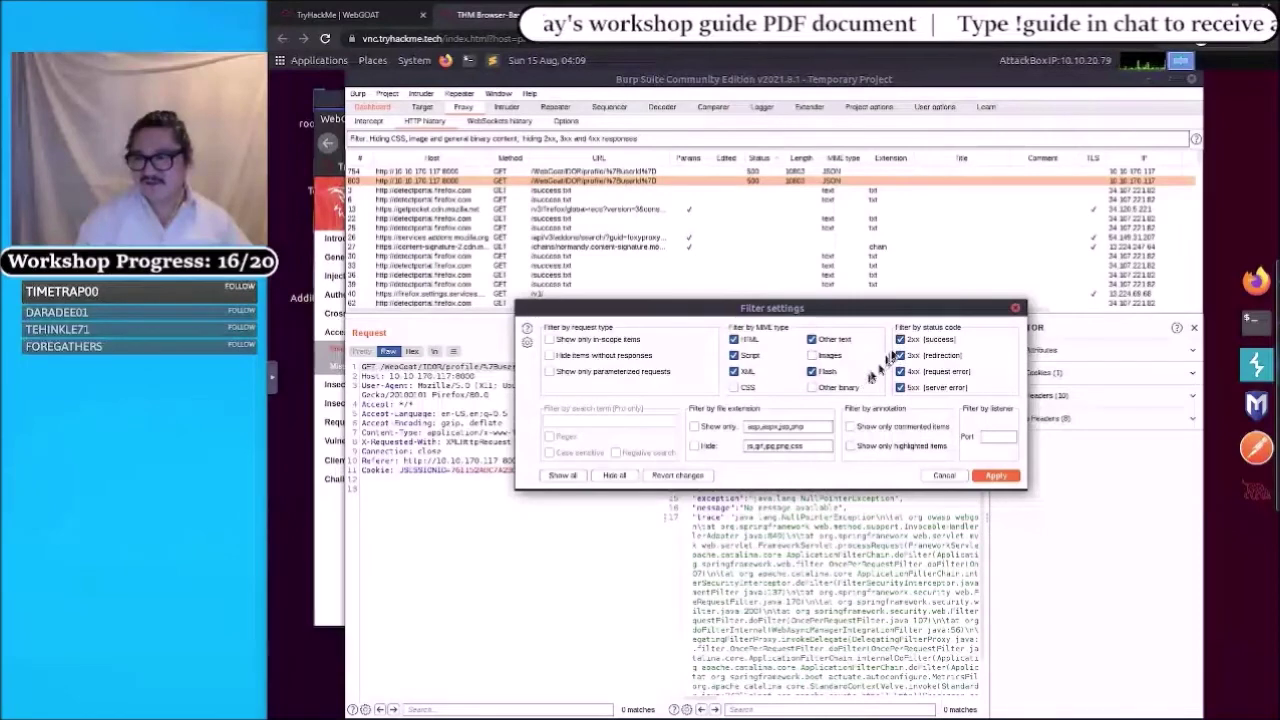
click(996, 476)
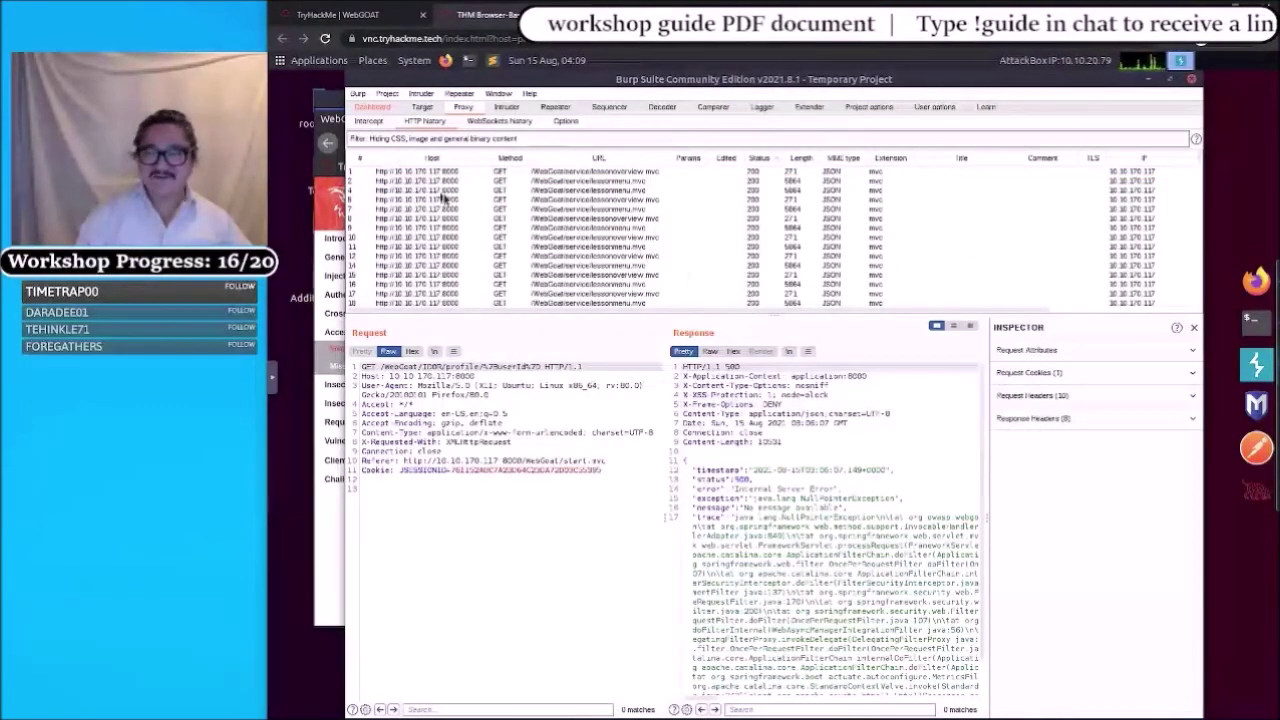
click(556, 107)
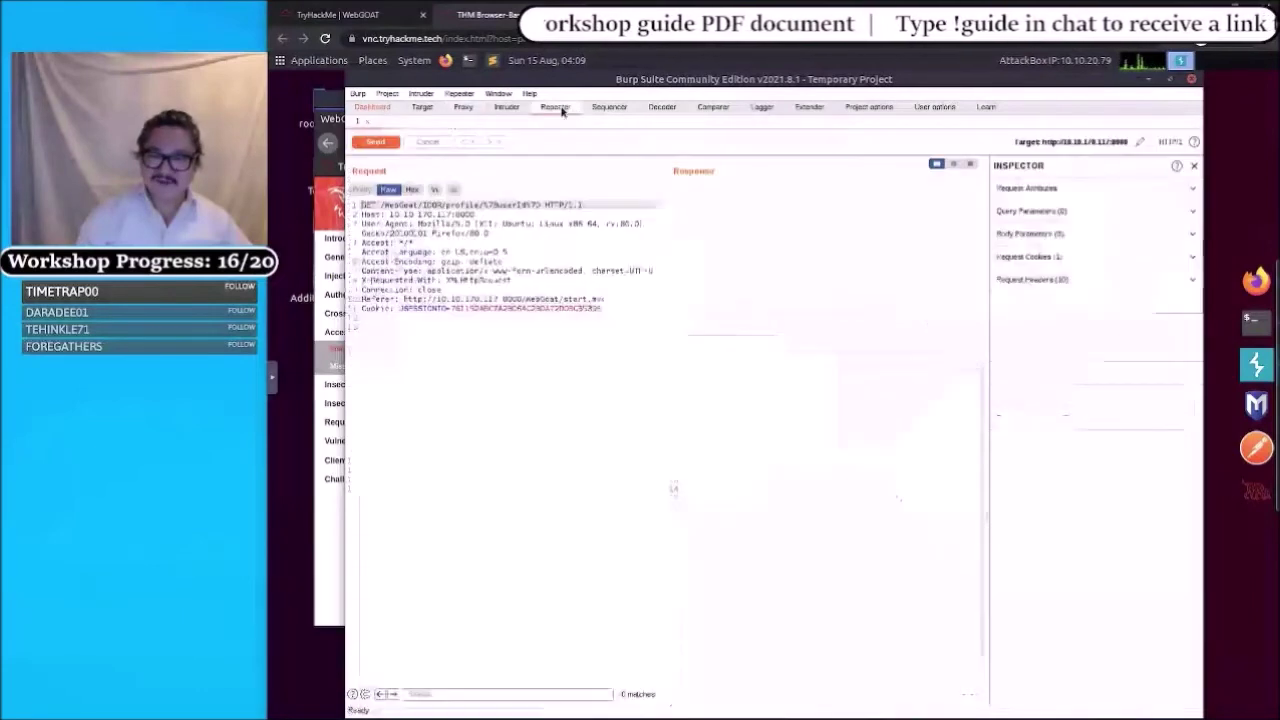
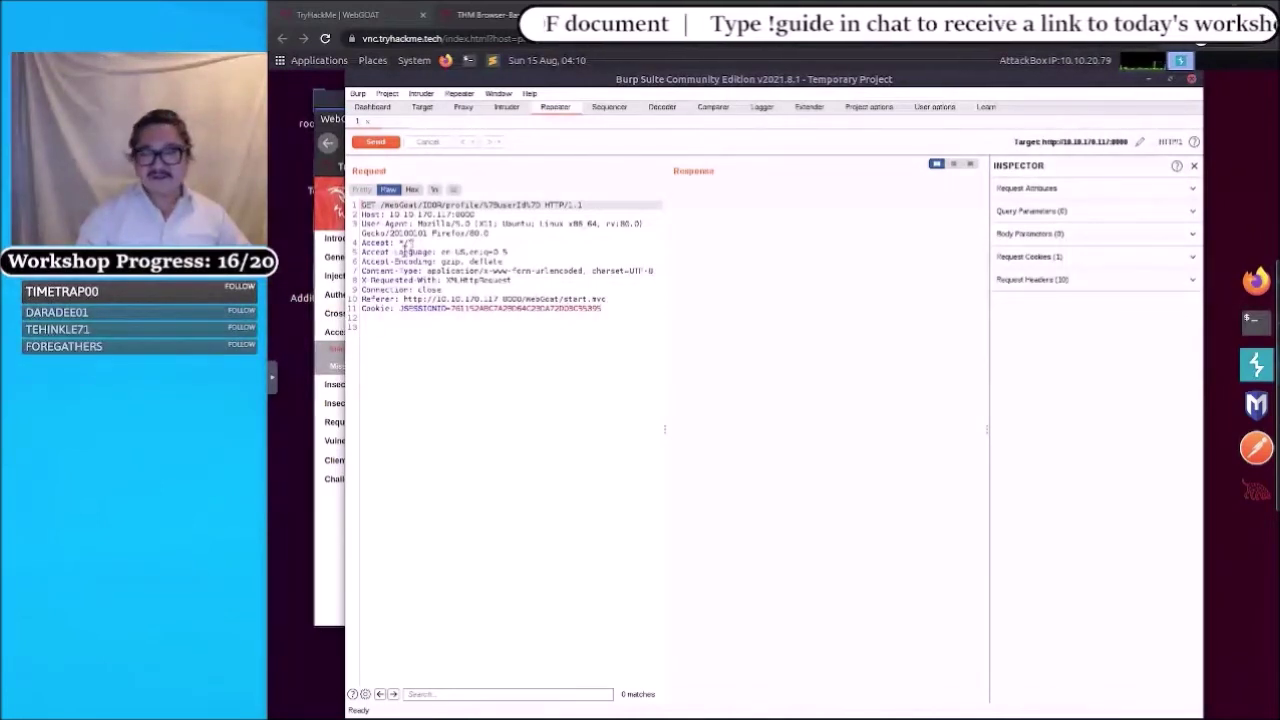
click(408, 243)
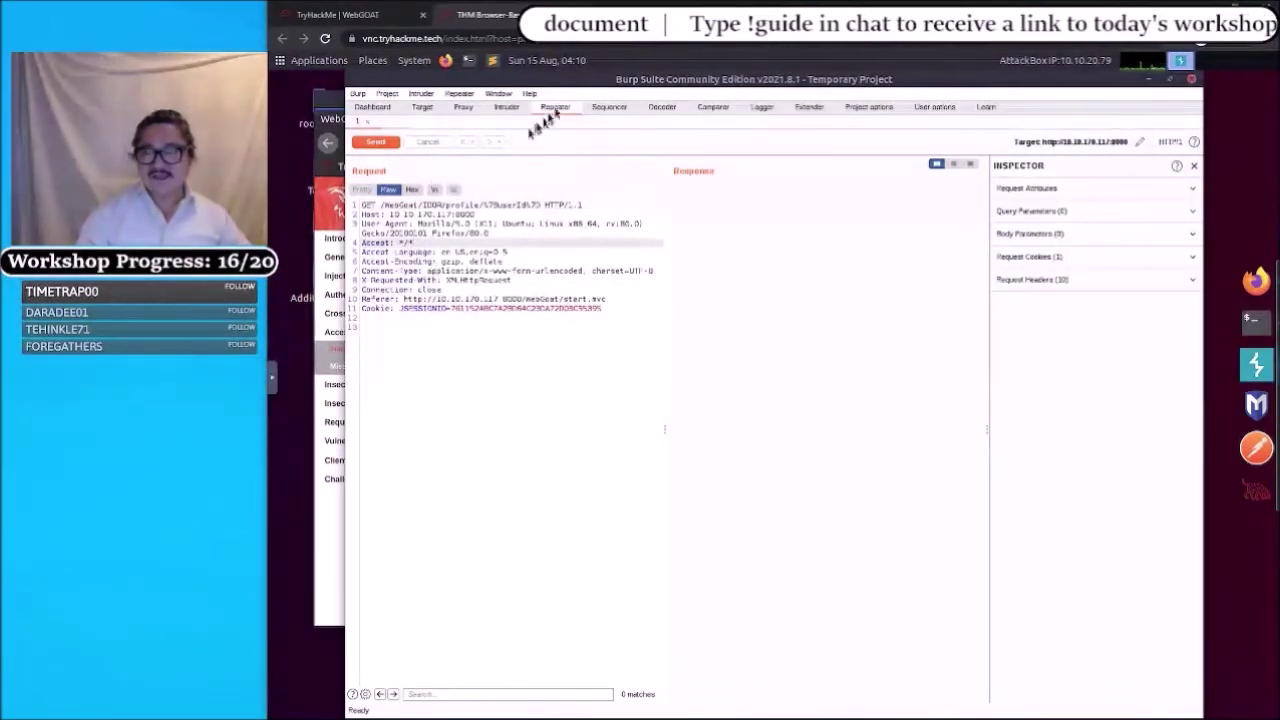
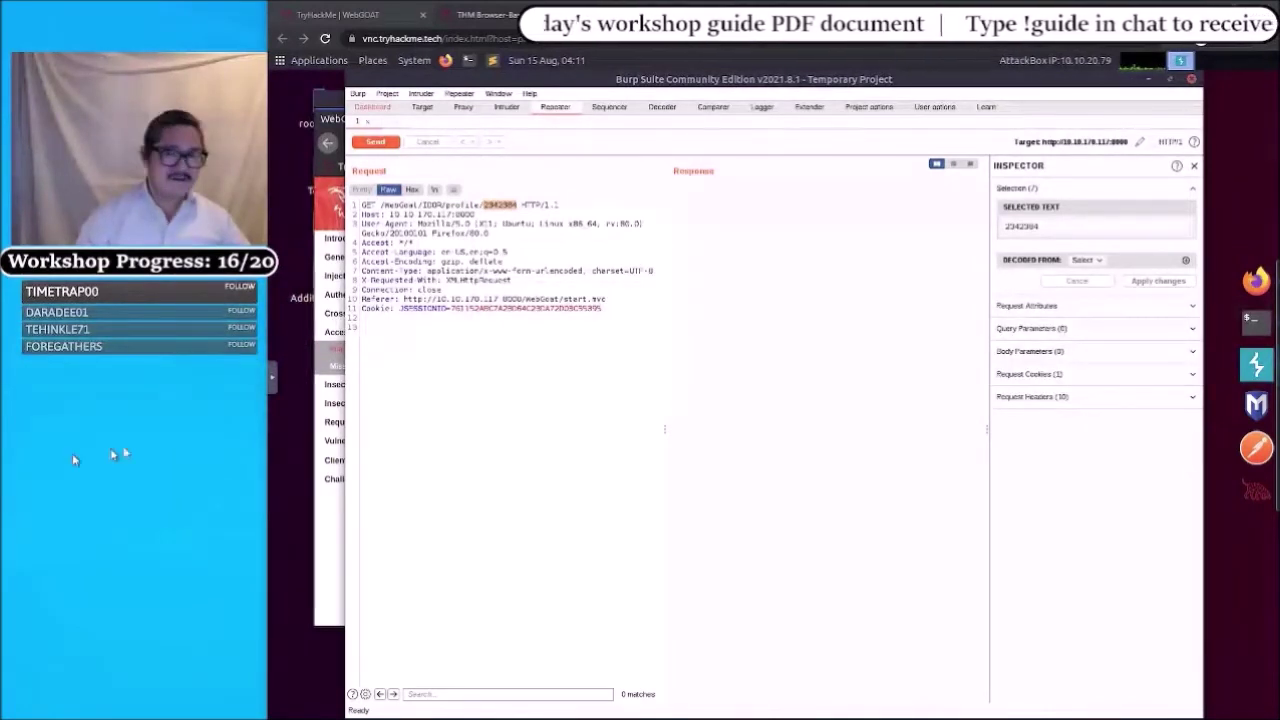
- Send GET /WebGoat/IDOR/profile/2342384 from Repeater and view the 200 JSON response with lessonCompleted false
click(375, 142)
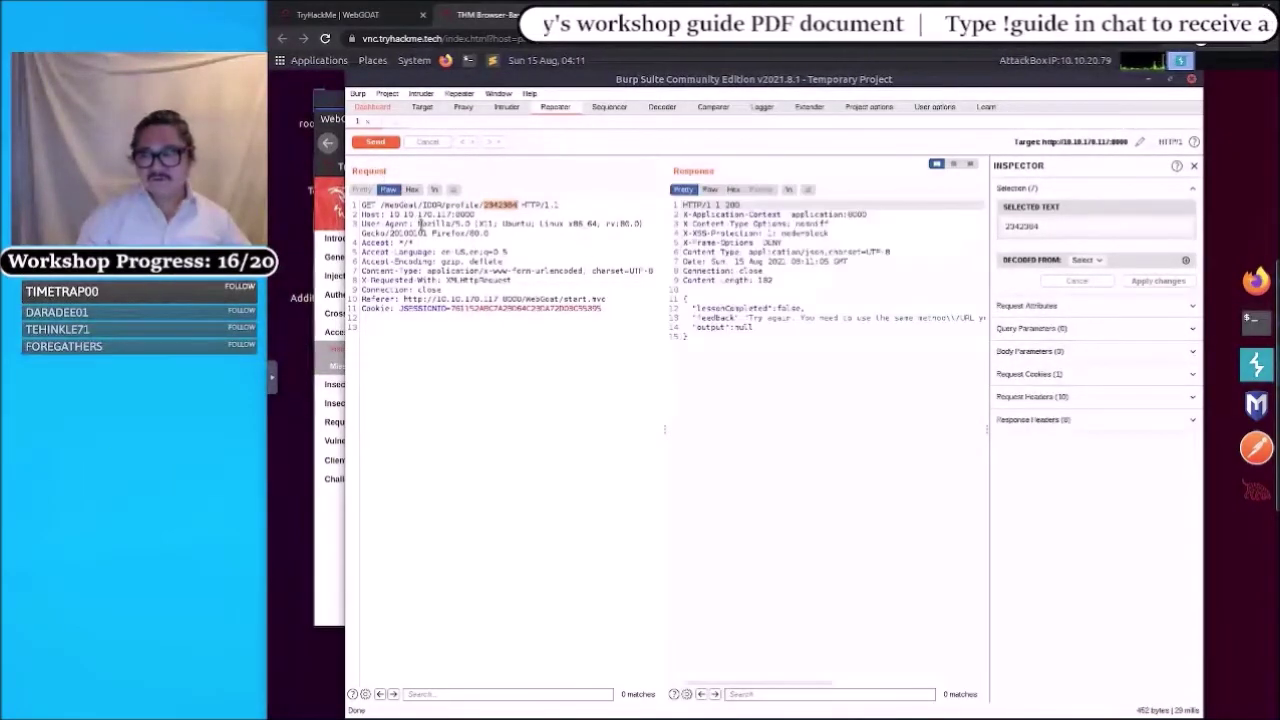
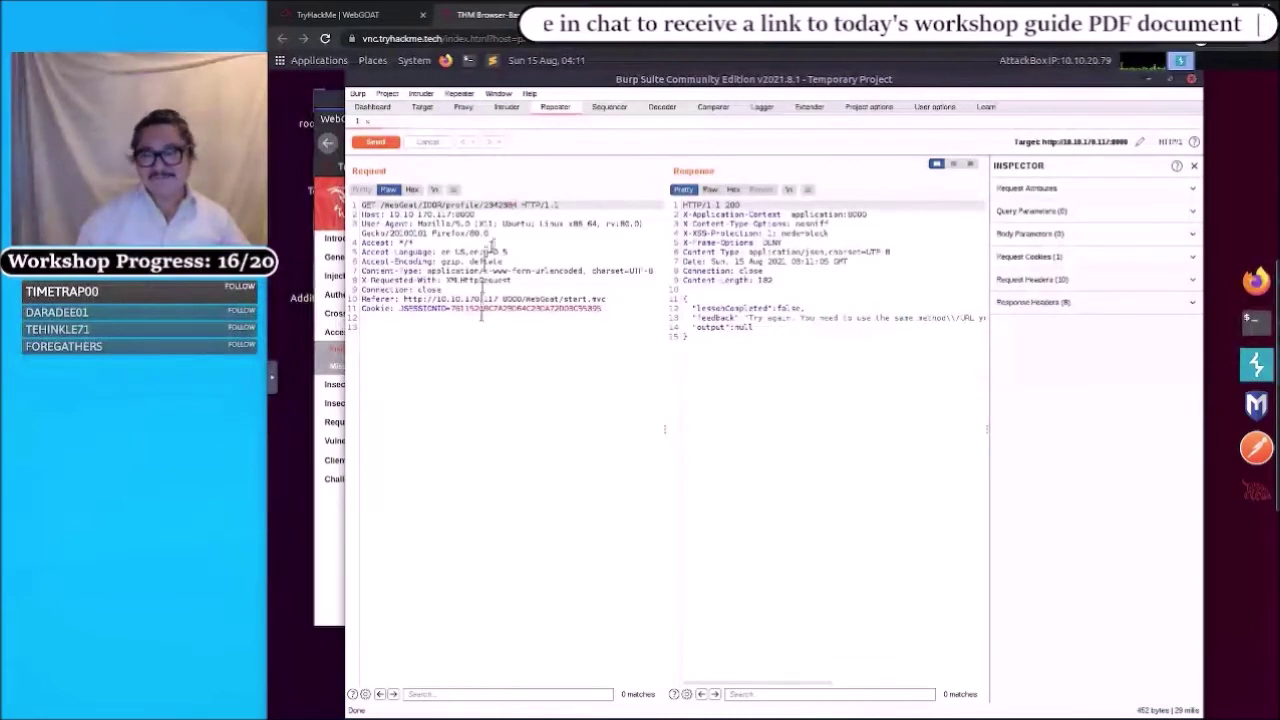
- Open the Repeater request's context menu for GET /WebGoat/IDOR/profile/2342384, showing Change request method
click(517, 236)
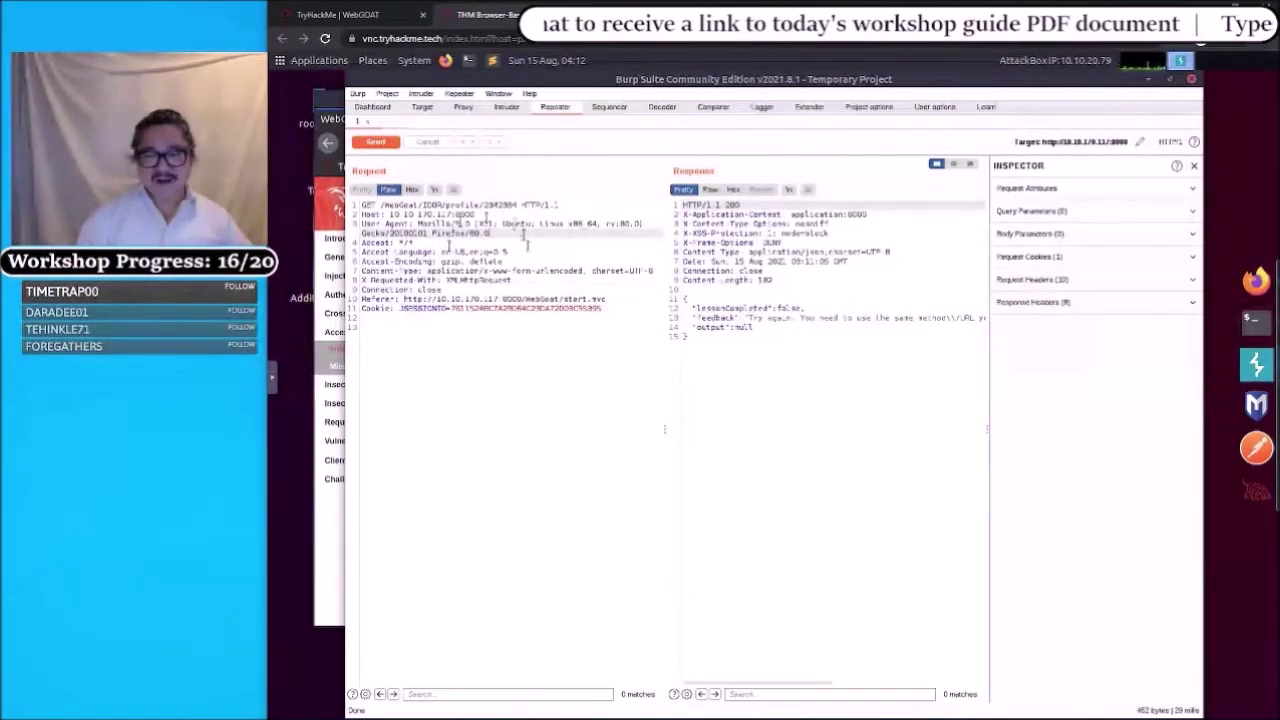
right_click(519, 246)
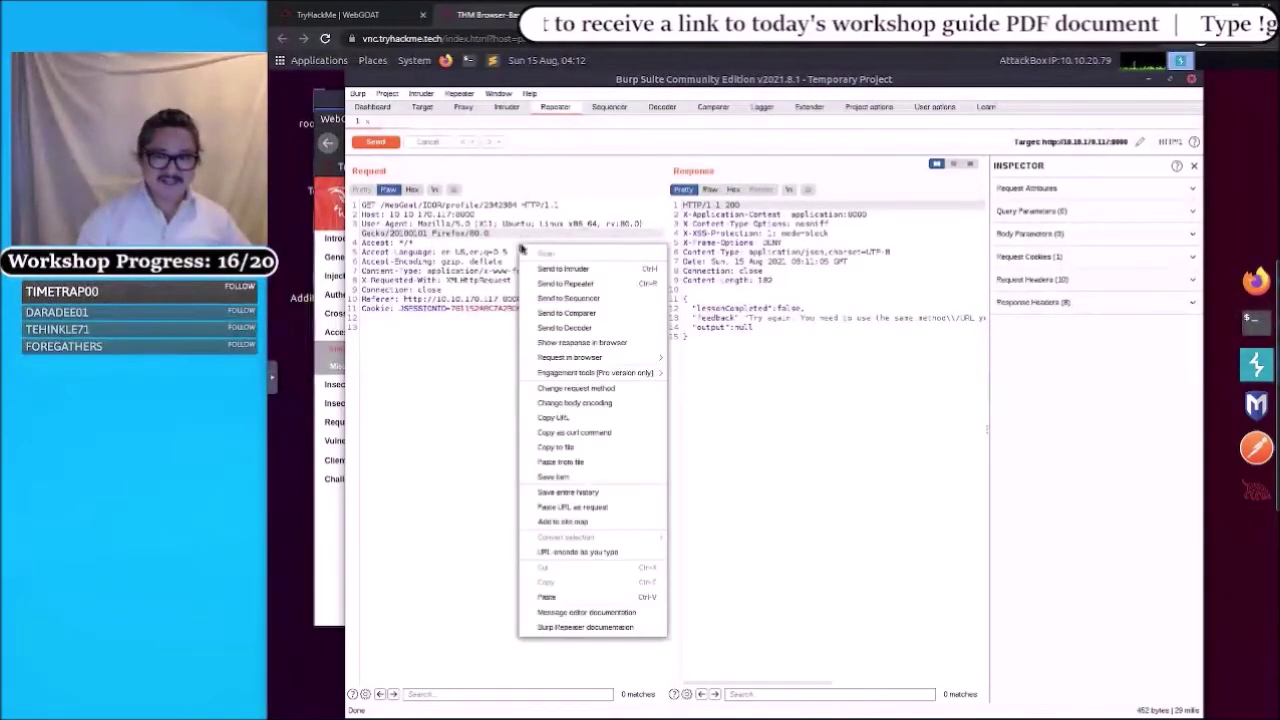
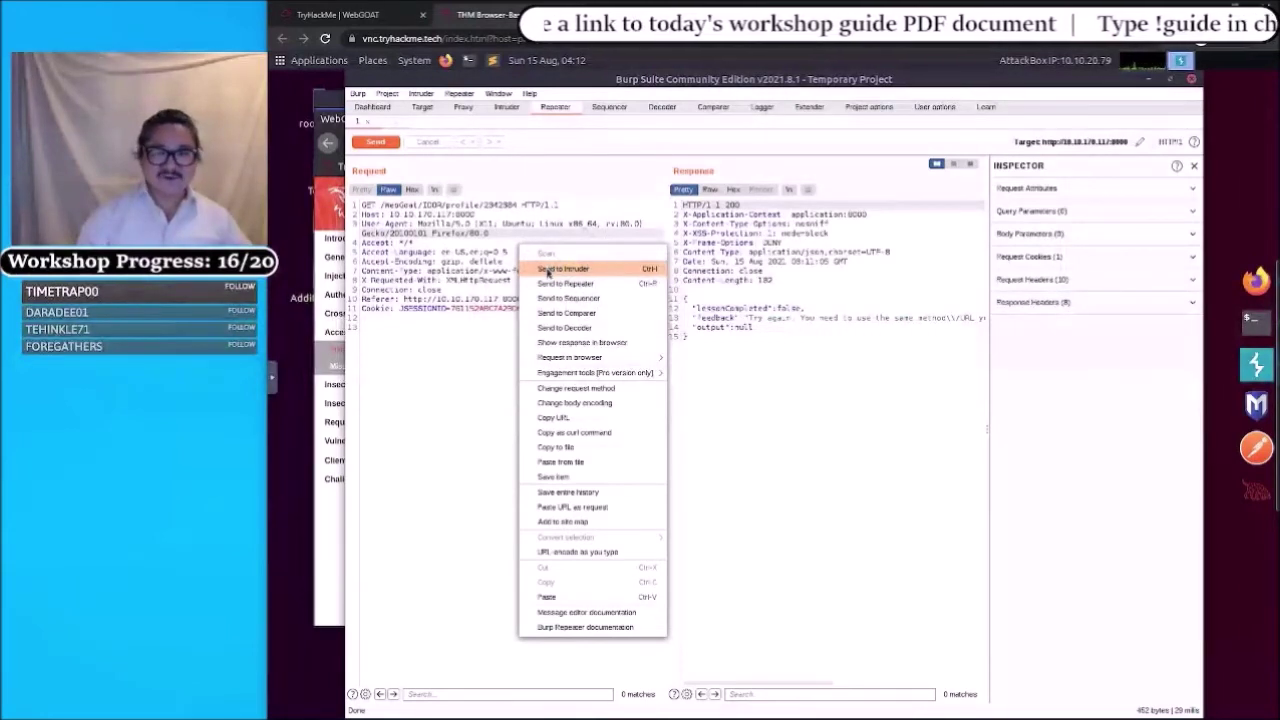
- Send the GET /WebGoat/IDOR/profile/2342384 request from Repeater to Intruder
click(548, 270)
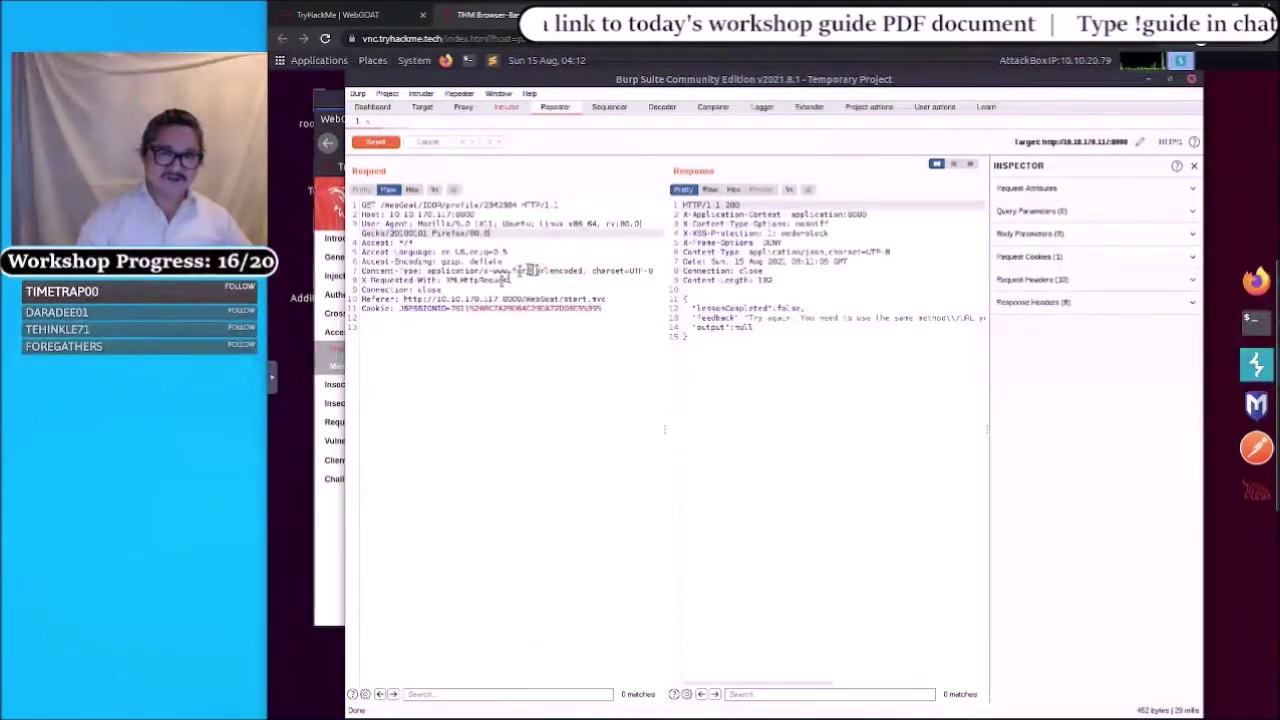
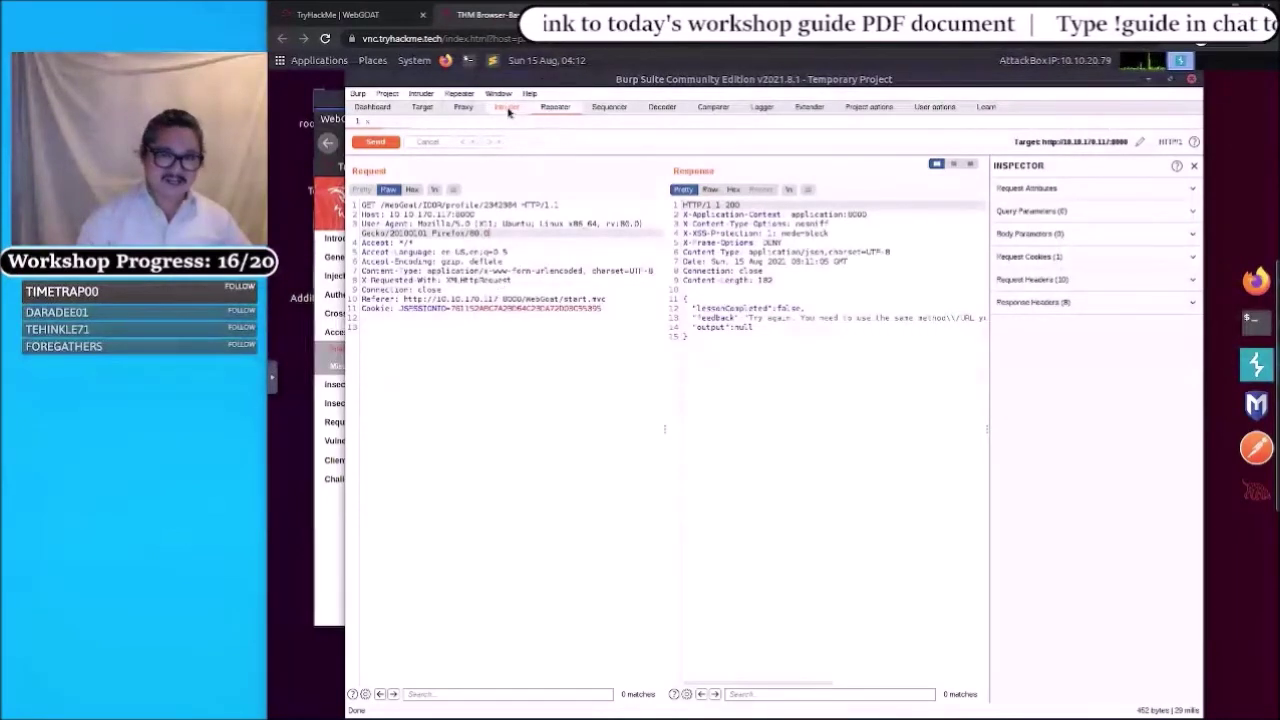
- Open Intruder to view the attack target, host 10.10.170.117 on port 8080
click(507, 107)
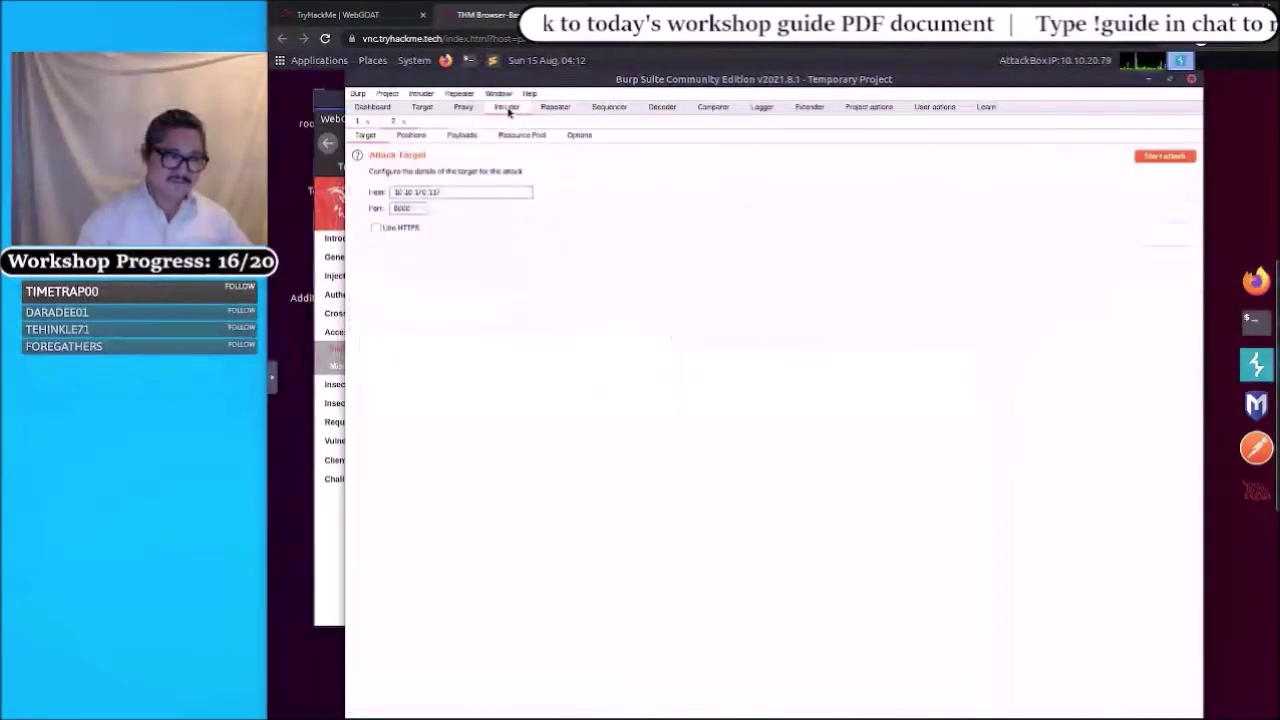
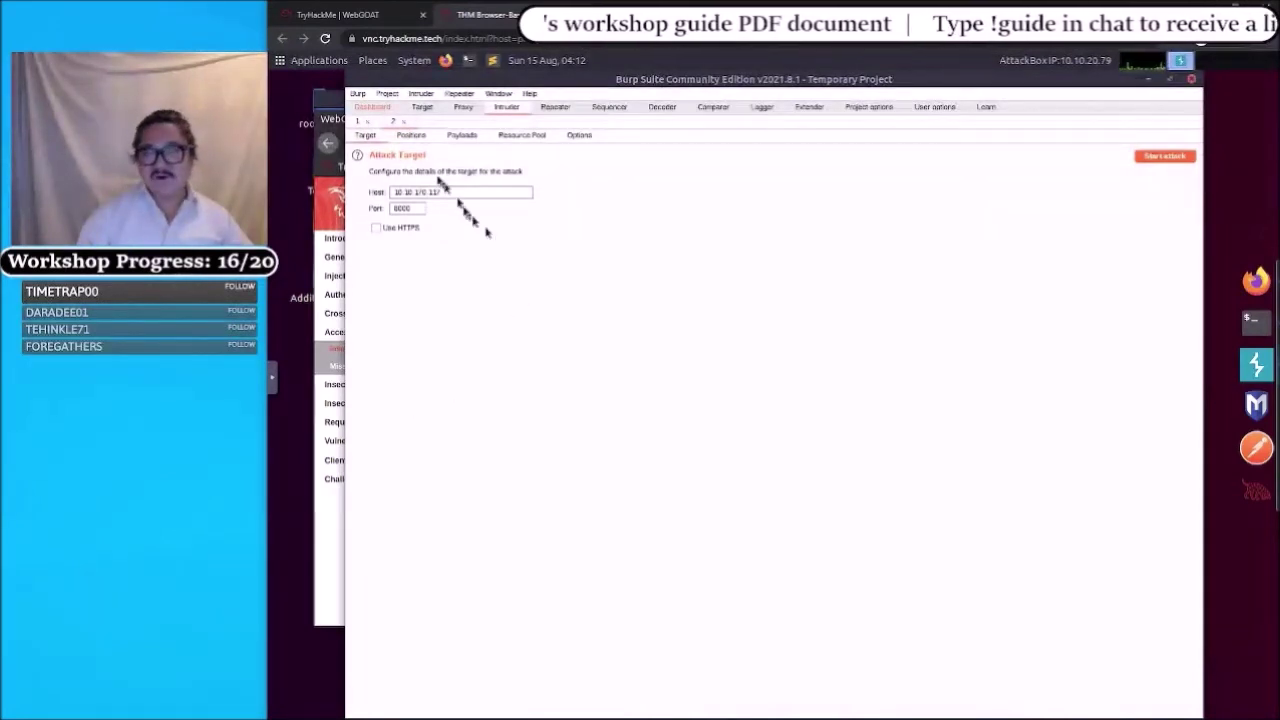
- Show the Positions view of the WebGoat IDOR profile request, with payload markers and the Sniper attack type
click(412, 137)
click(411, 136)
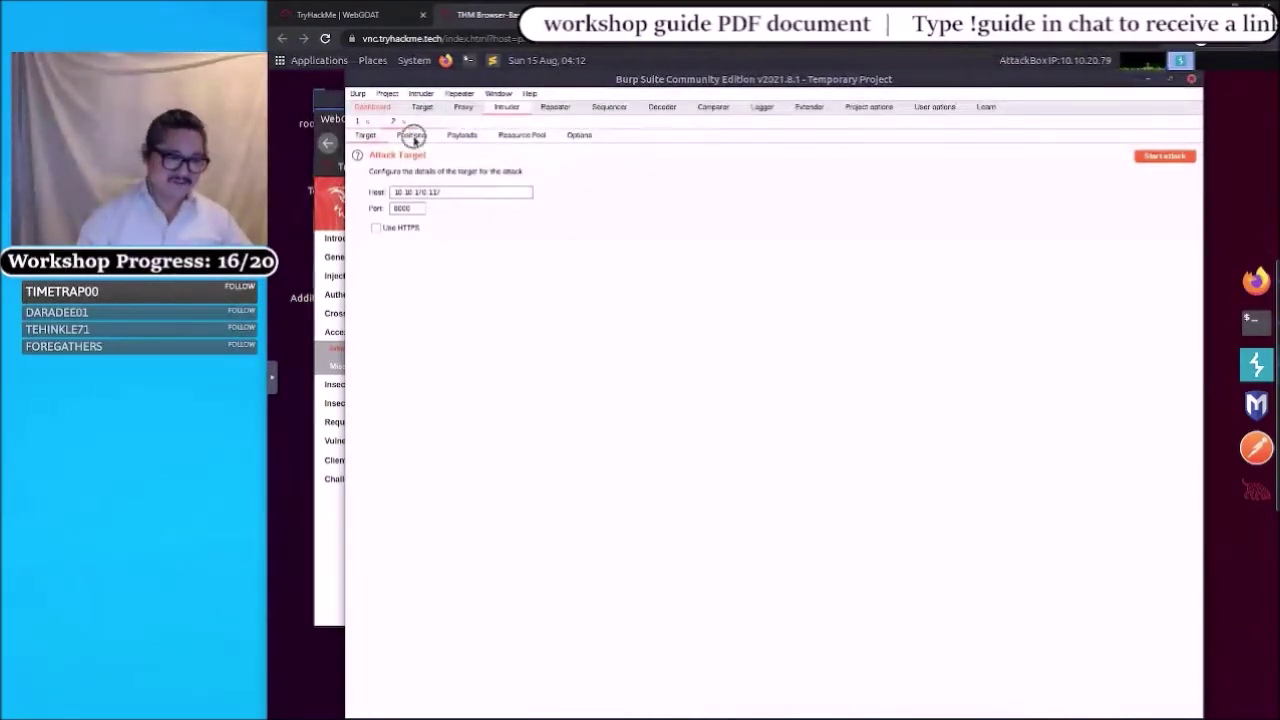
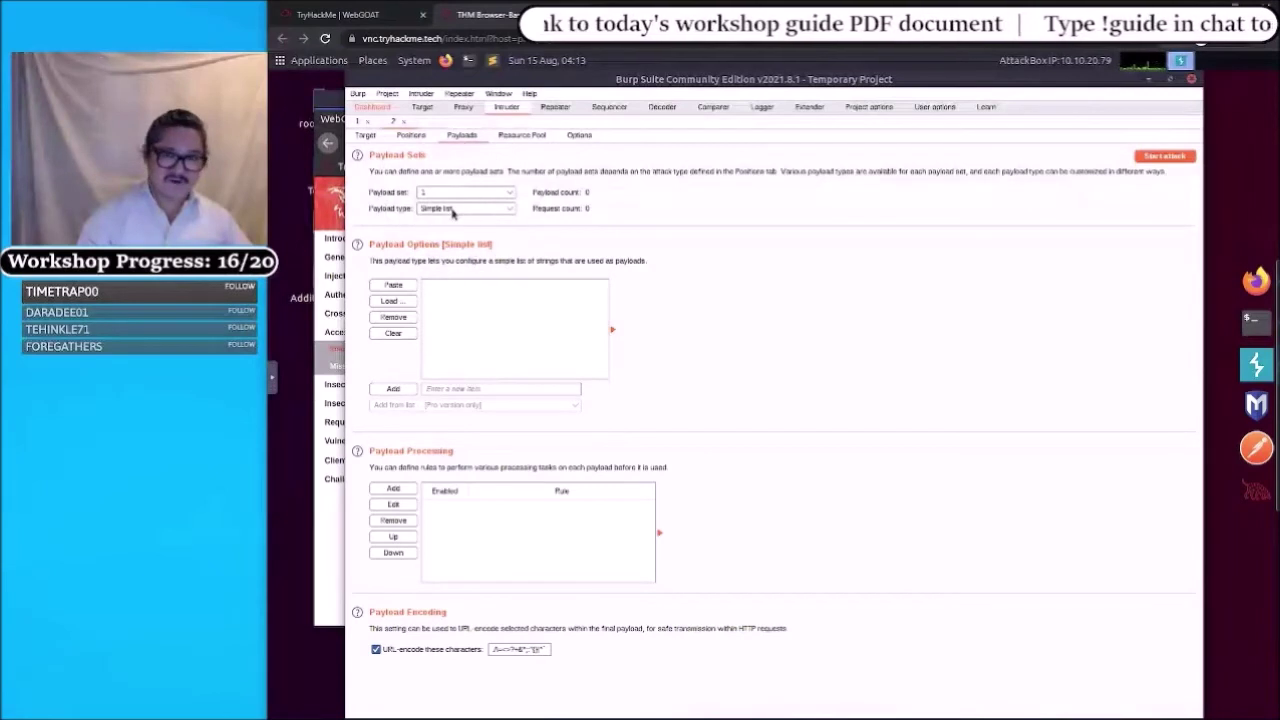
- Show the list of payload types for payload set 1 of the Sniper profile-ID attack
click(450, 208)
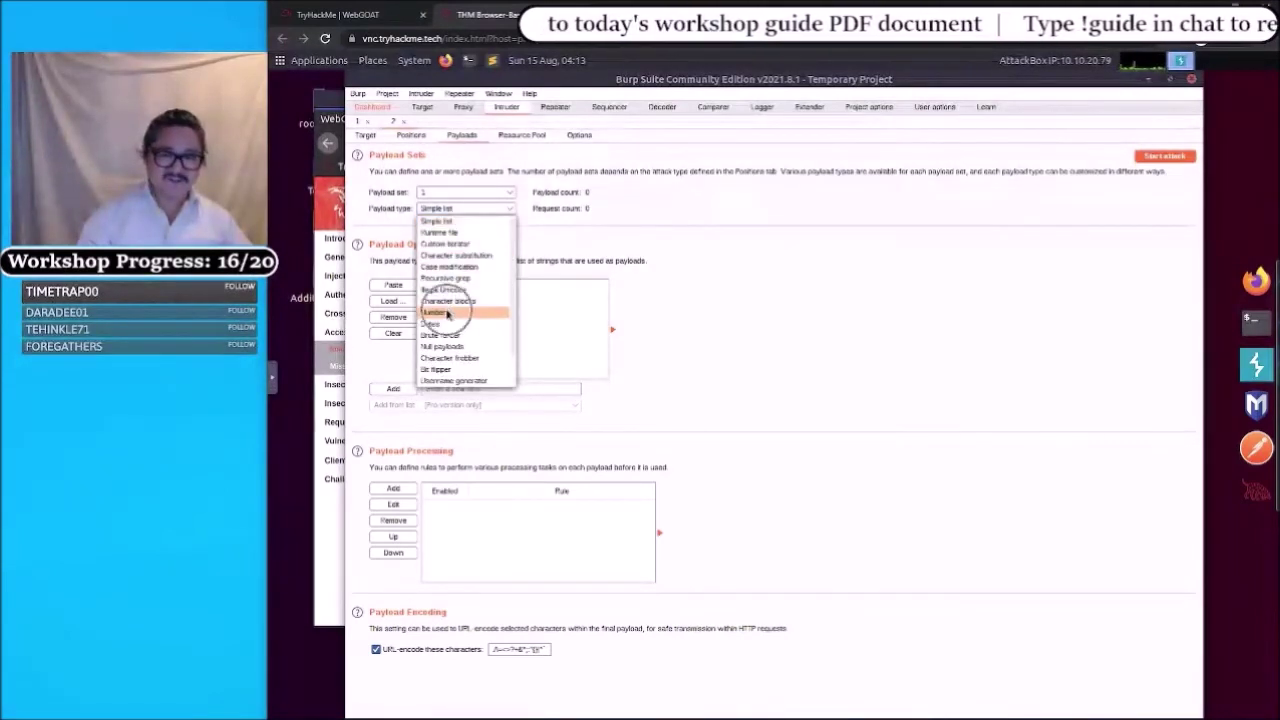
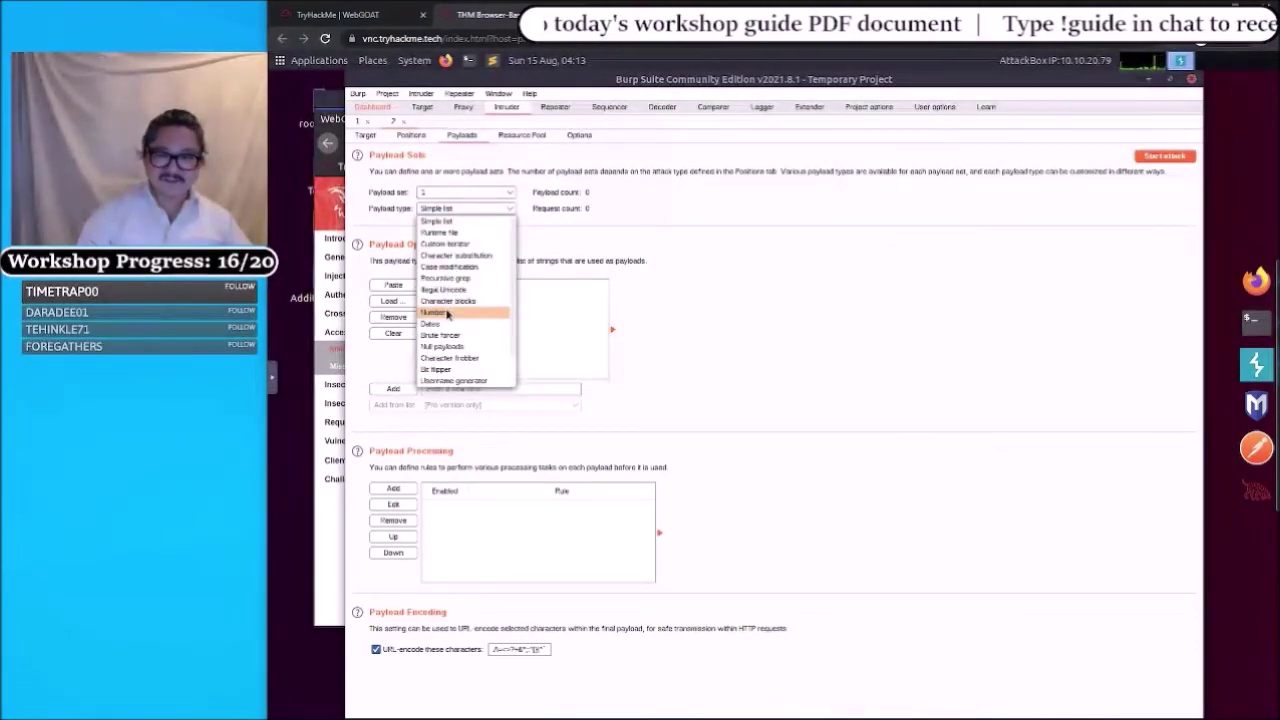
- Choose Numbers as the payload type for payload set 1 of the profile-ID attack
click(447, 314)
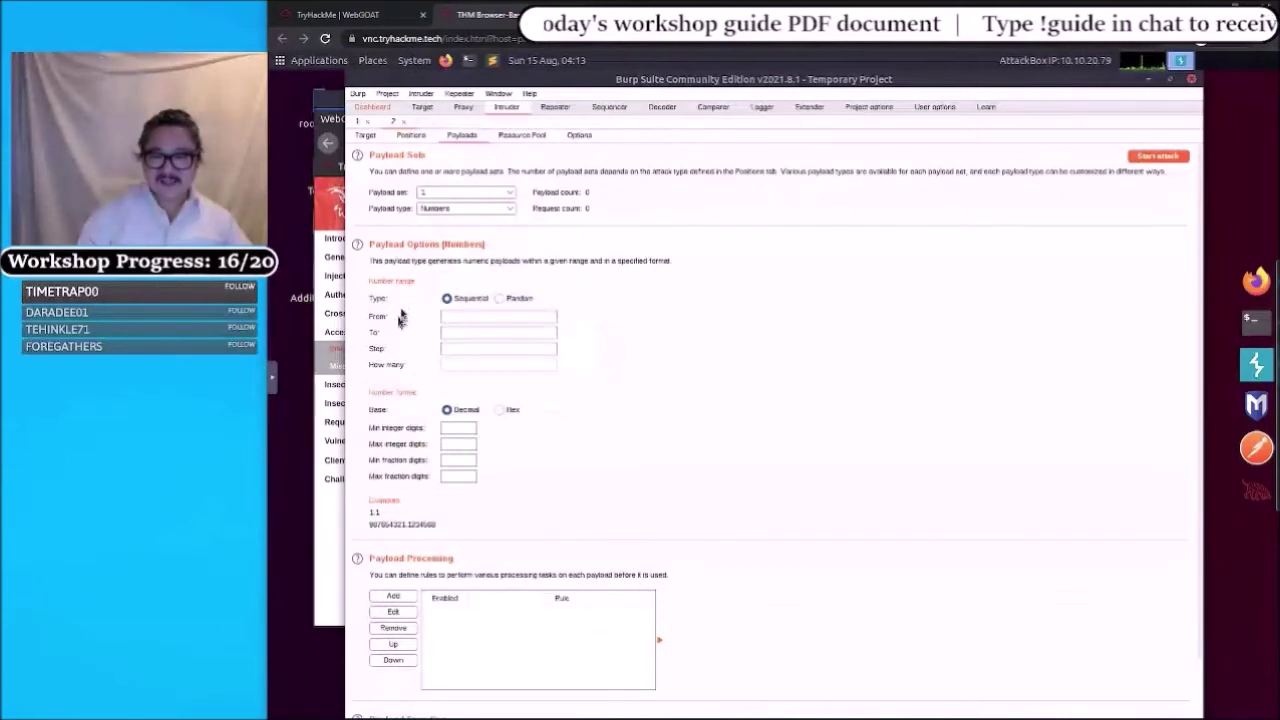
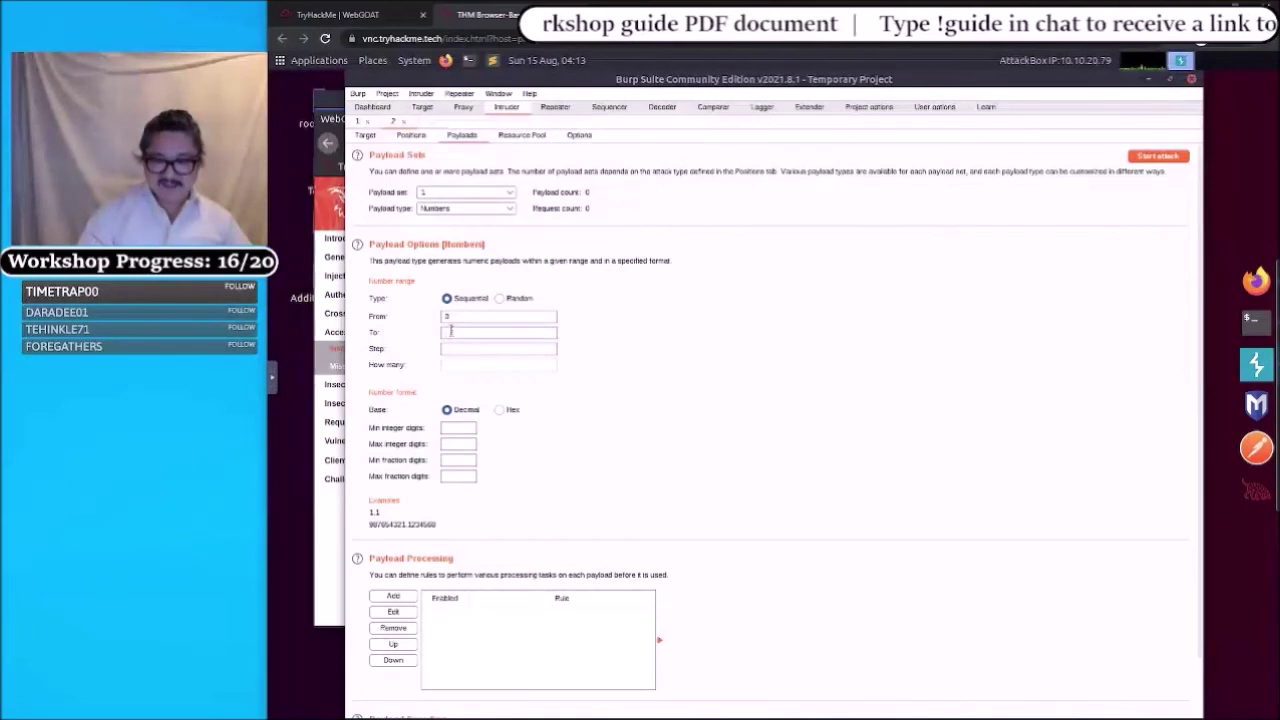
- Set the Number range Step to 1 and To to 9, so the payload count reads 10
click(451, 347)
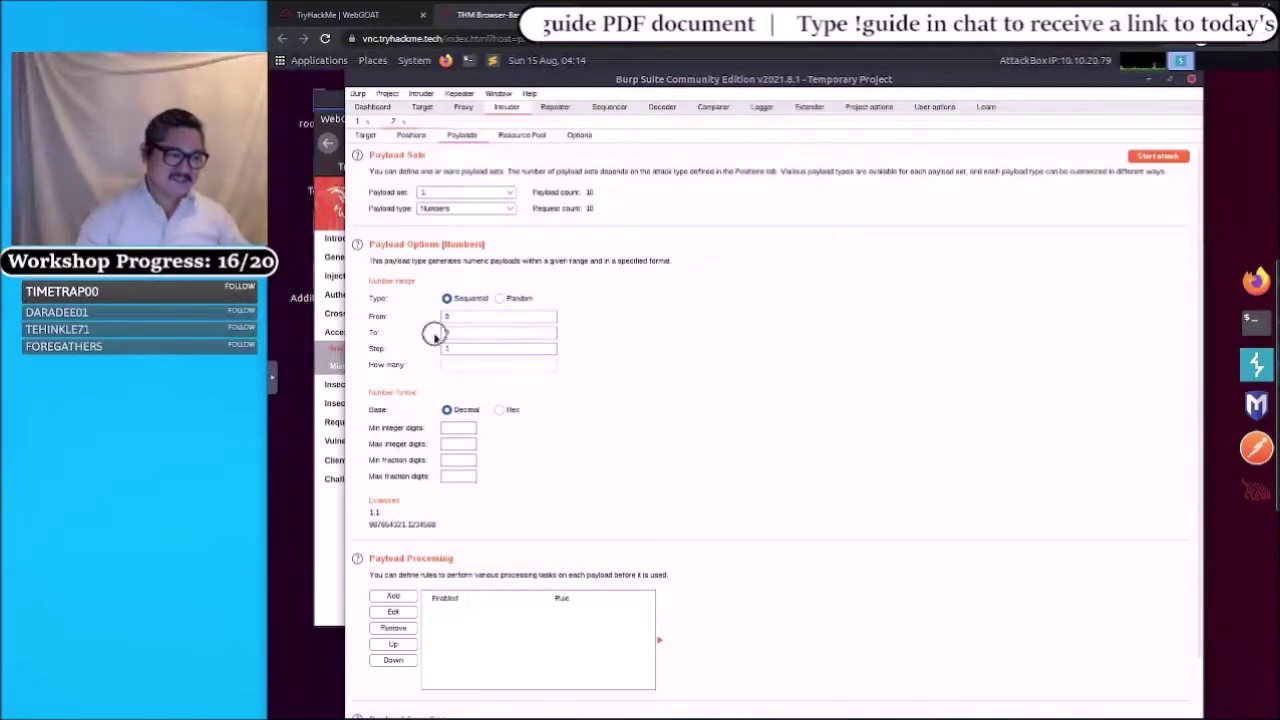
click(445, 332)
text(9)
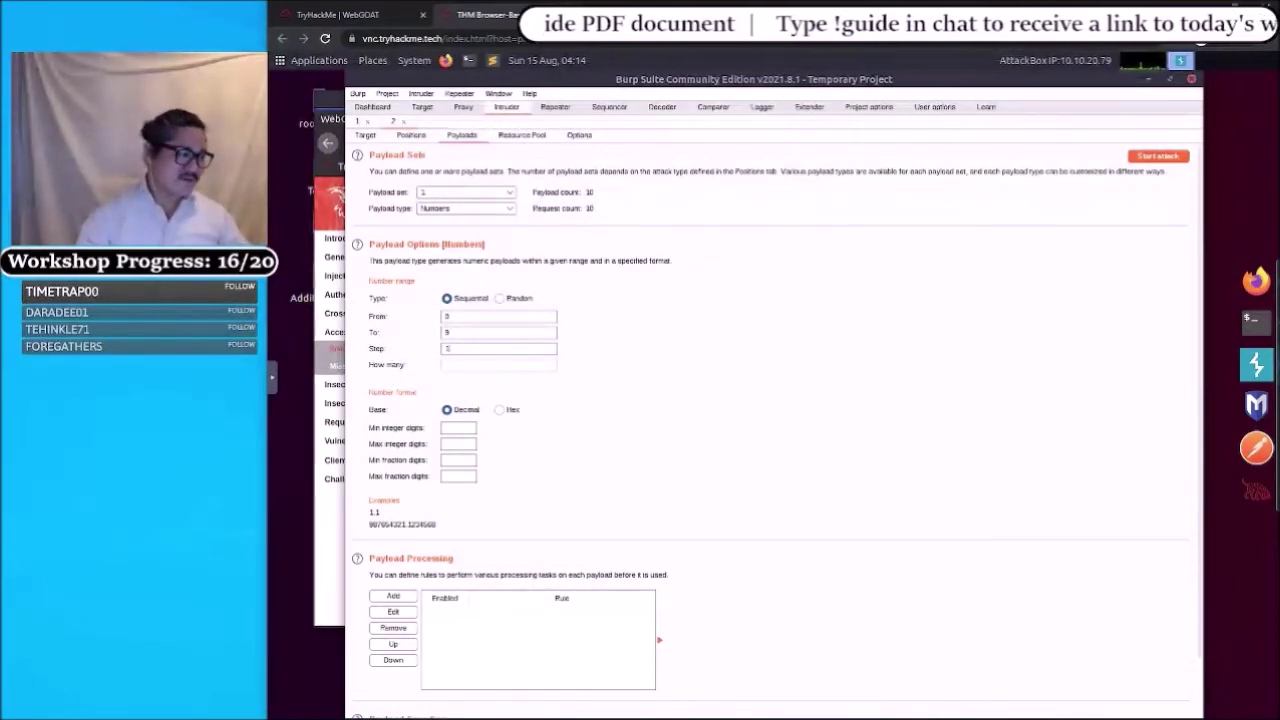
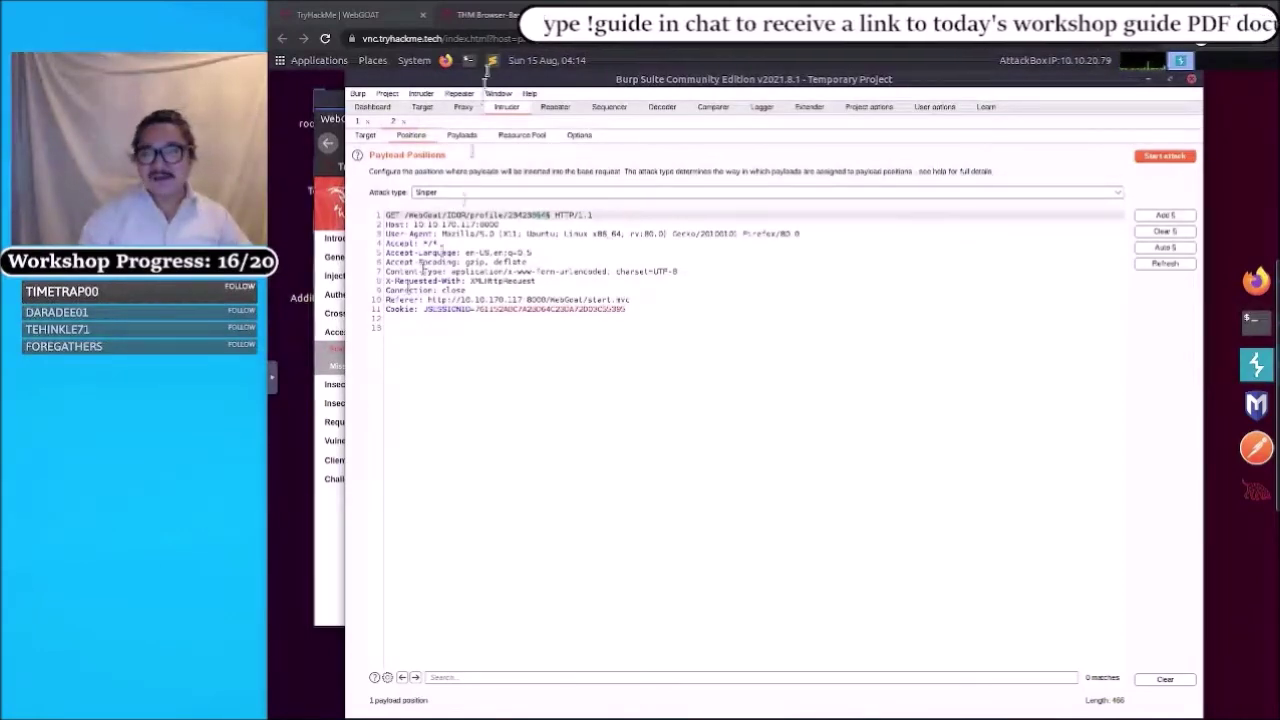
- Switch from the VNC AttackBox tab to the 'TryHackMe | WebGOAT' room page
click(378, 16)
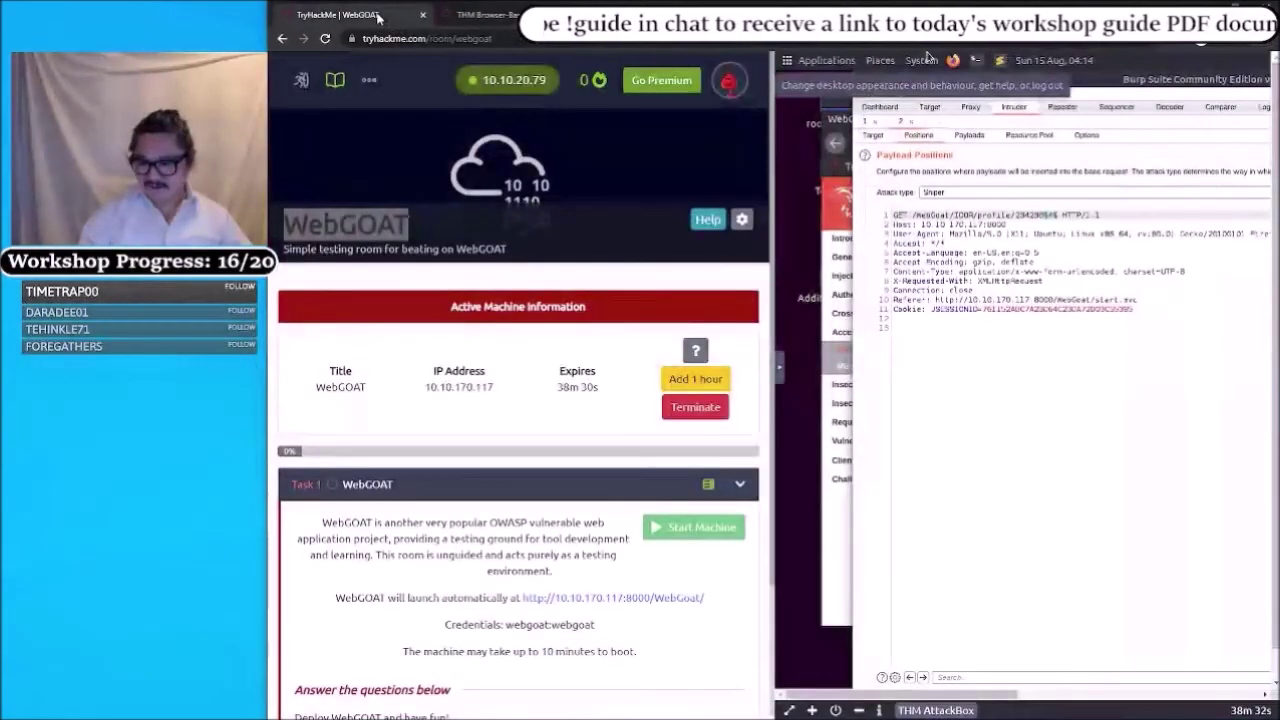
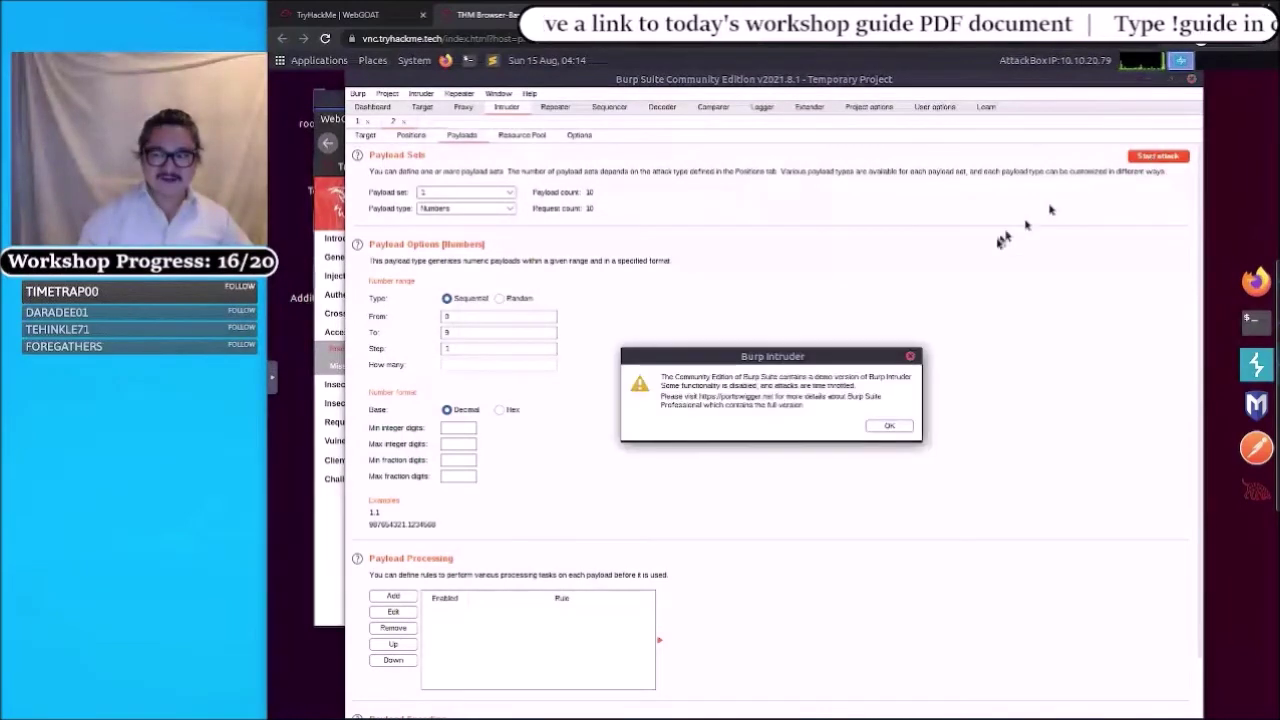
click(877, 429)
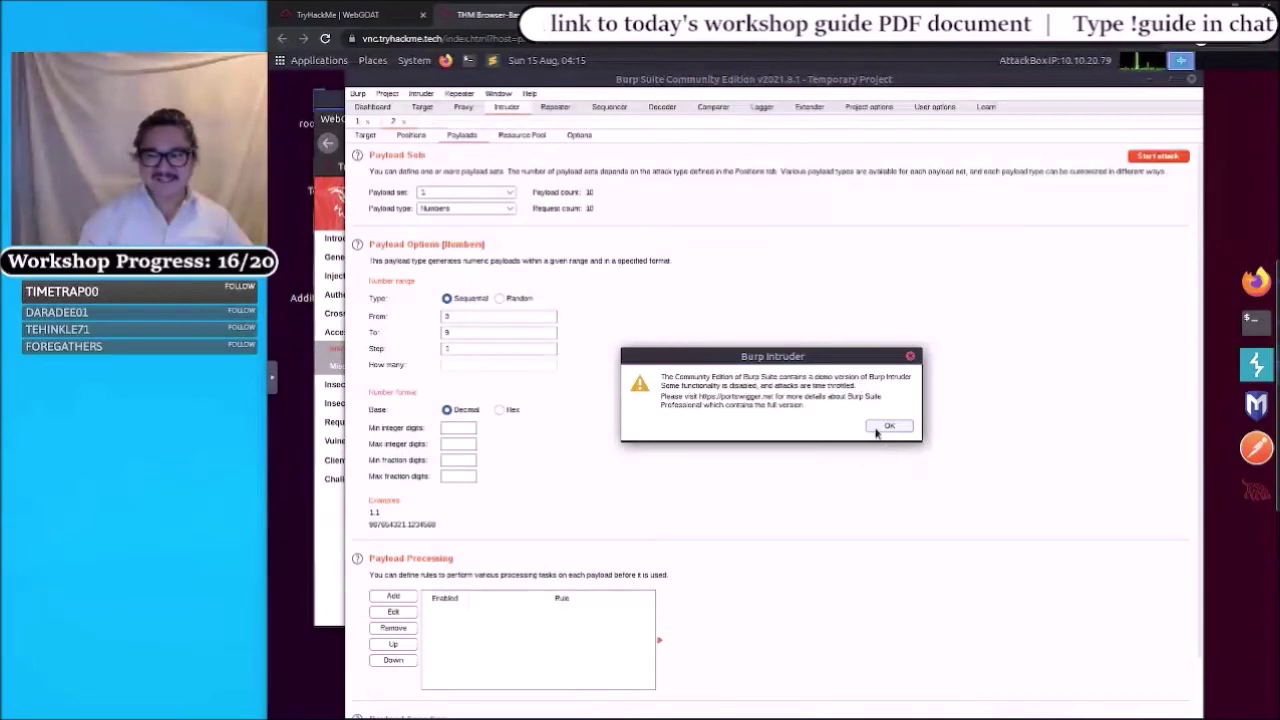
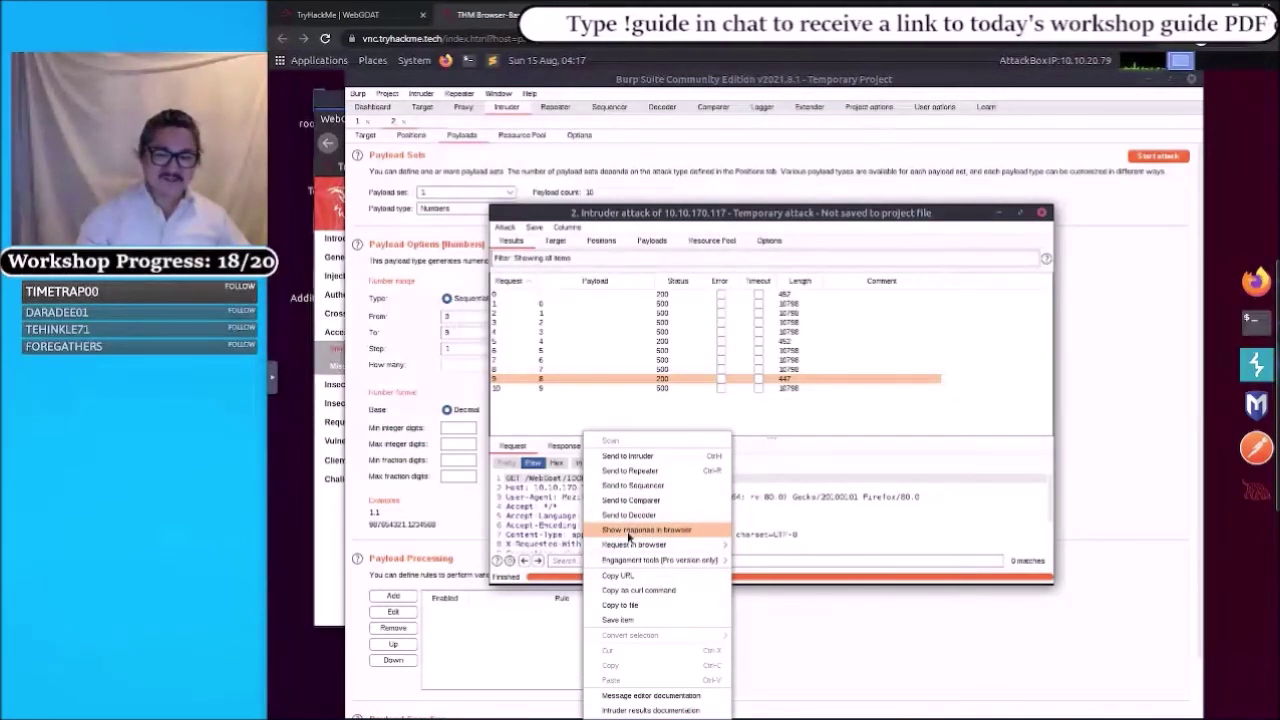
- Get a Show response in browser URL for request 9, the 200-status payload 8 result
click(629, 534)
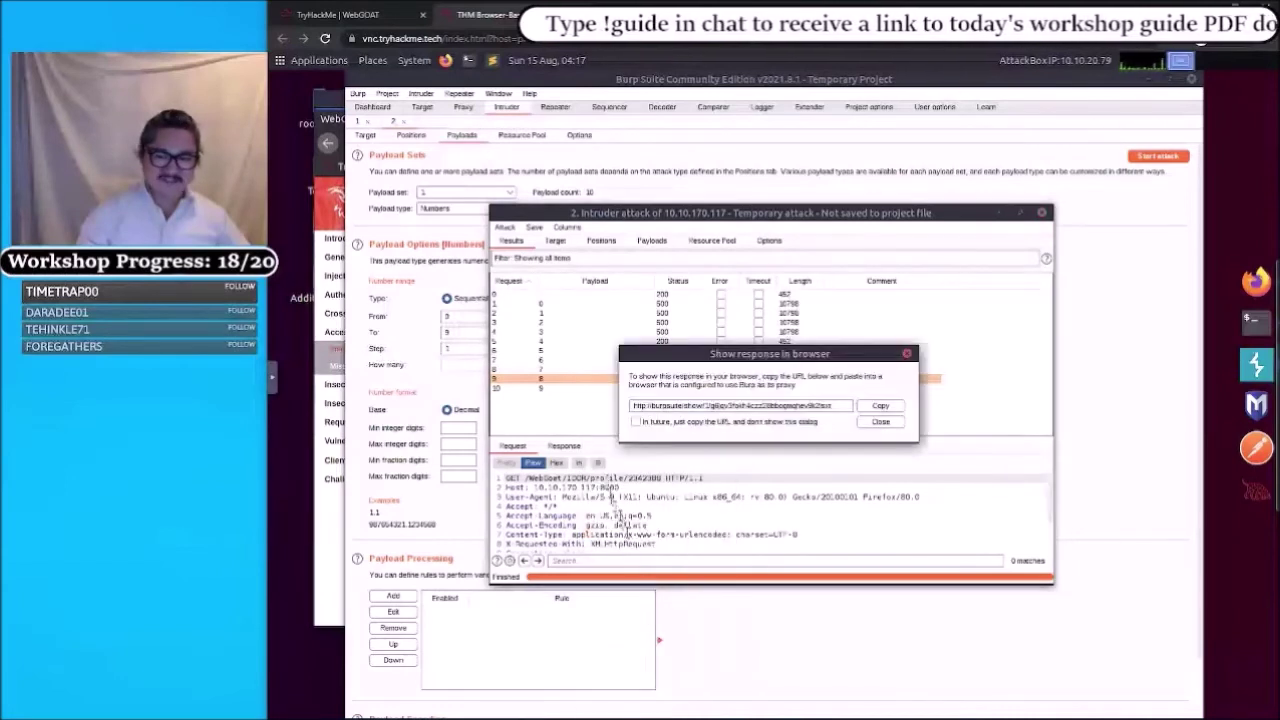
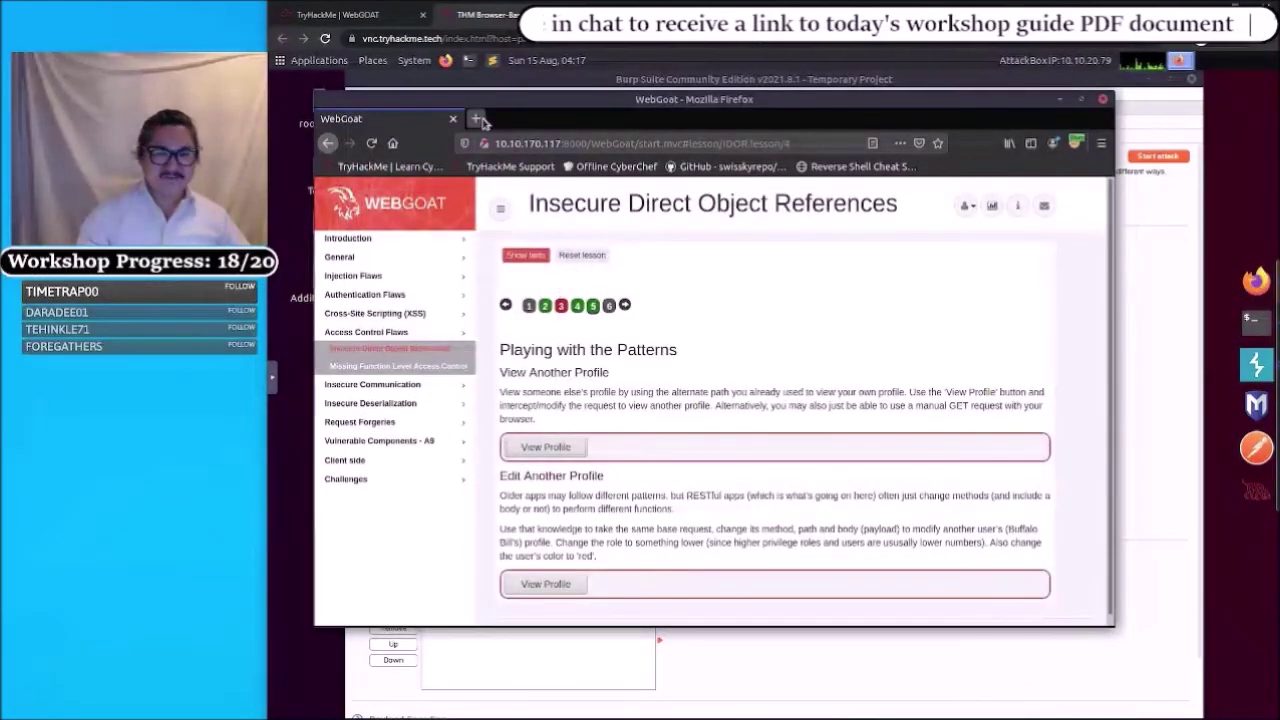
- Load the copied Burp response URL in a new Firefox tab
click(478, 119)
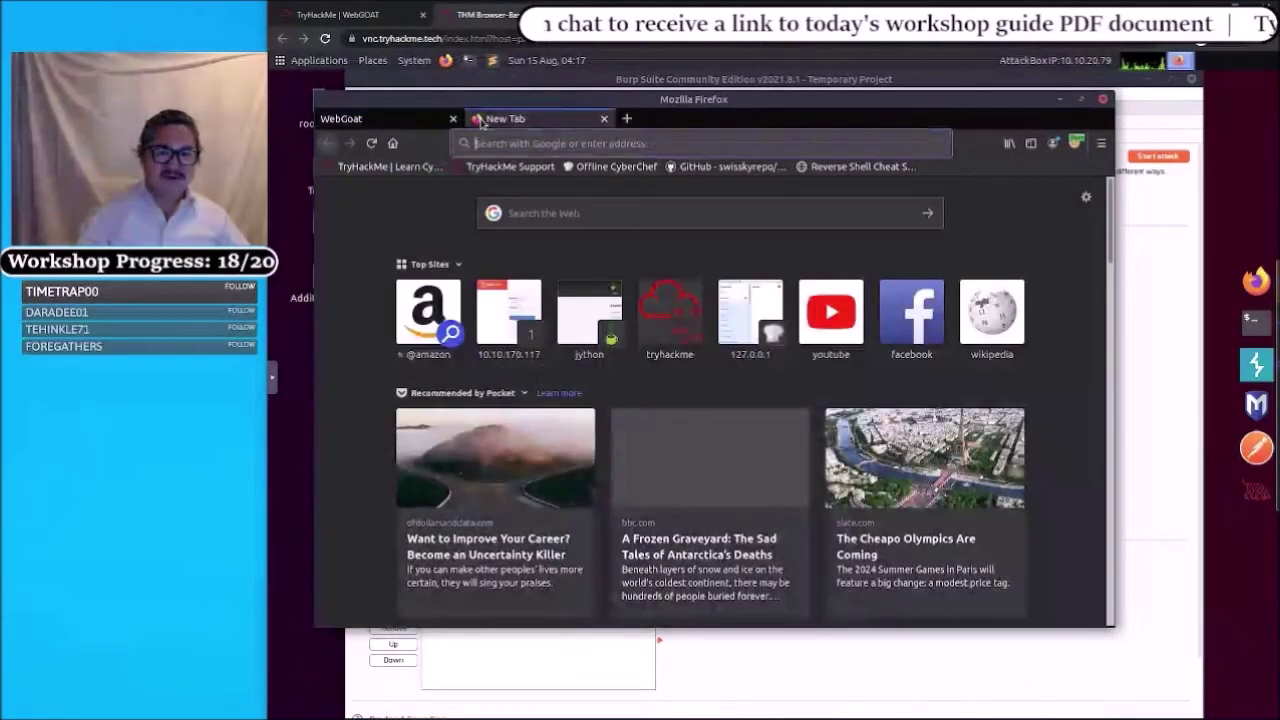
click(516, 143)
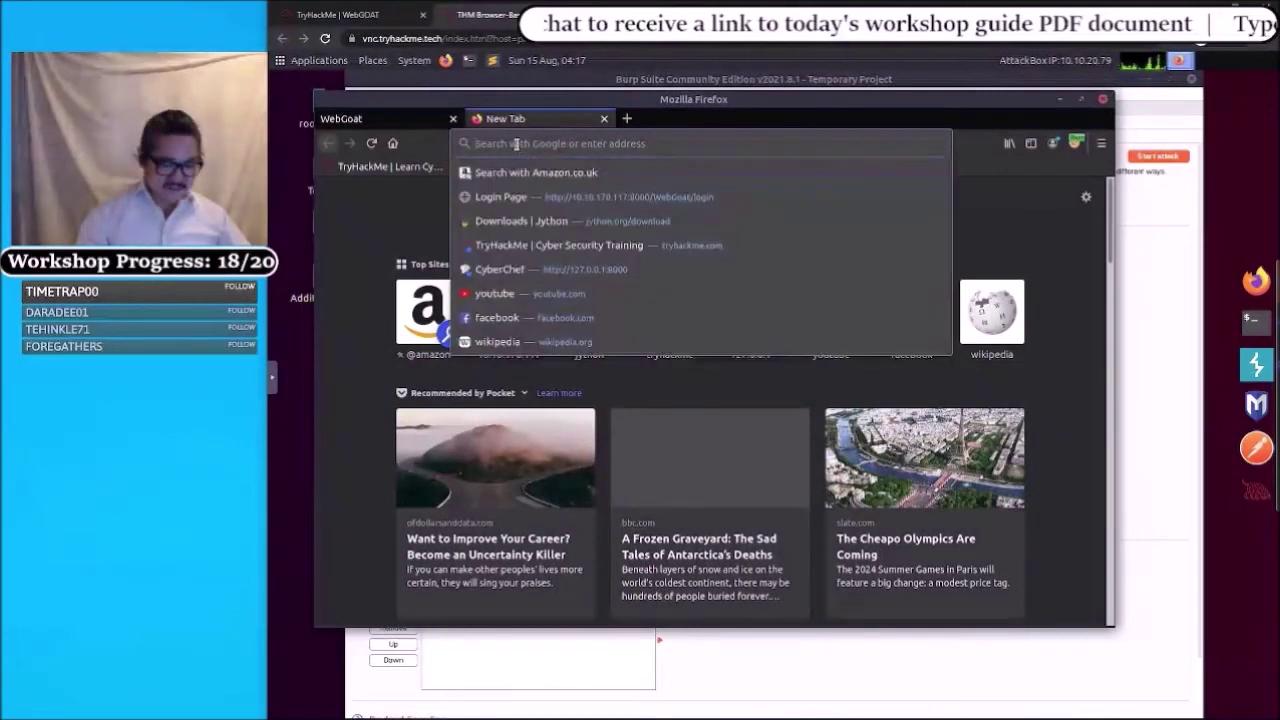
text(http://burpsuite/show/1/g6jqv3fokh4czz28bbogmqhev9k2lsxt)
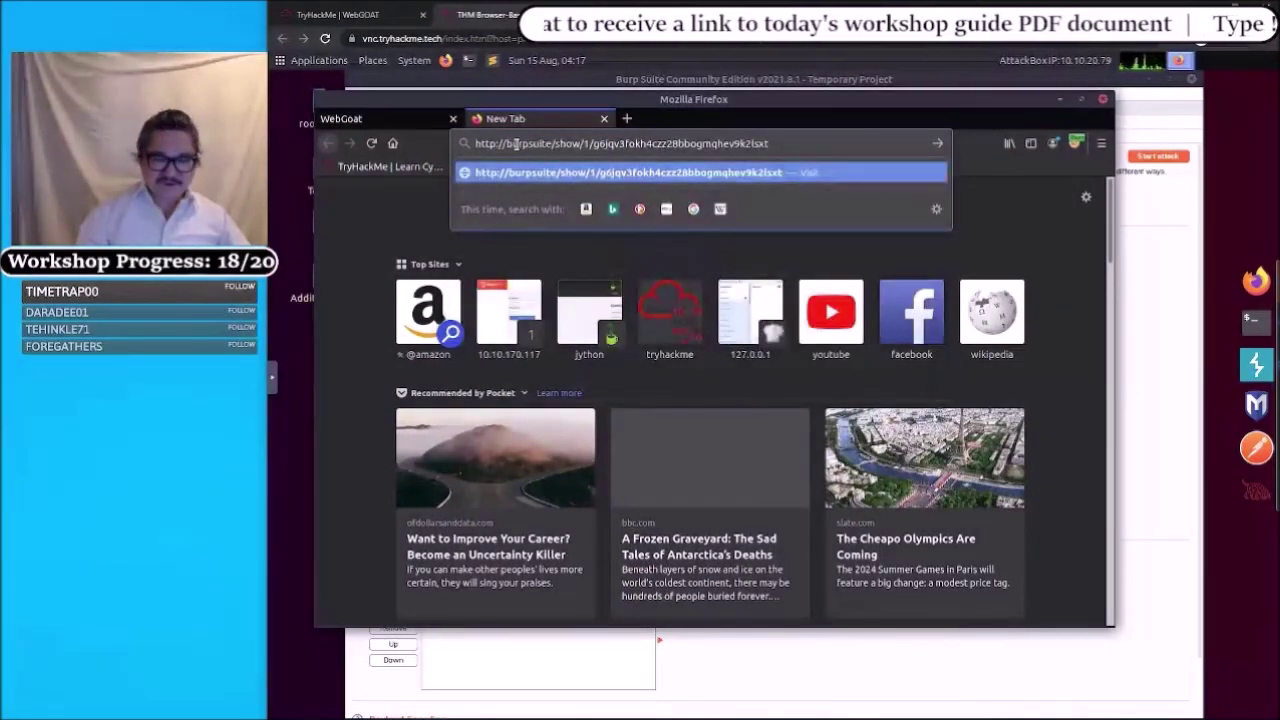
key(Return)
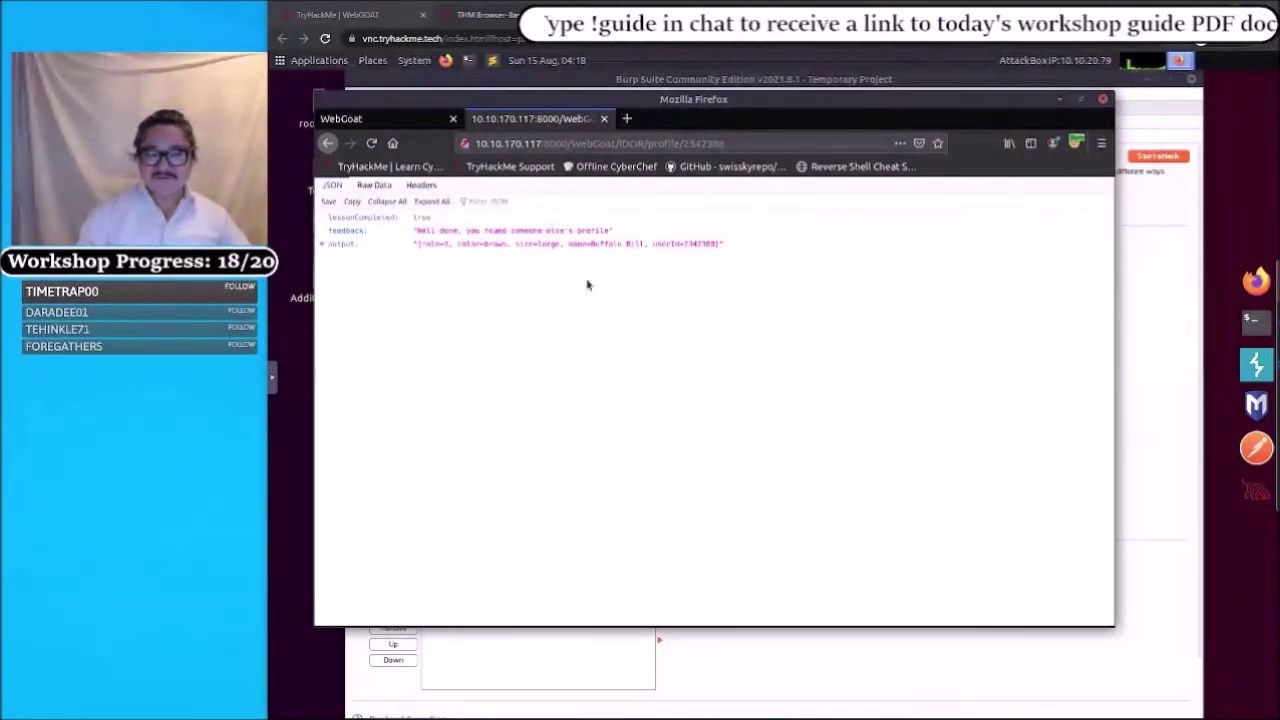
- After confirming lessonCompleted is true, switch back to the WebGoat IDOR lesson tab
click(328, 143)
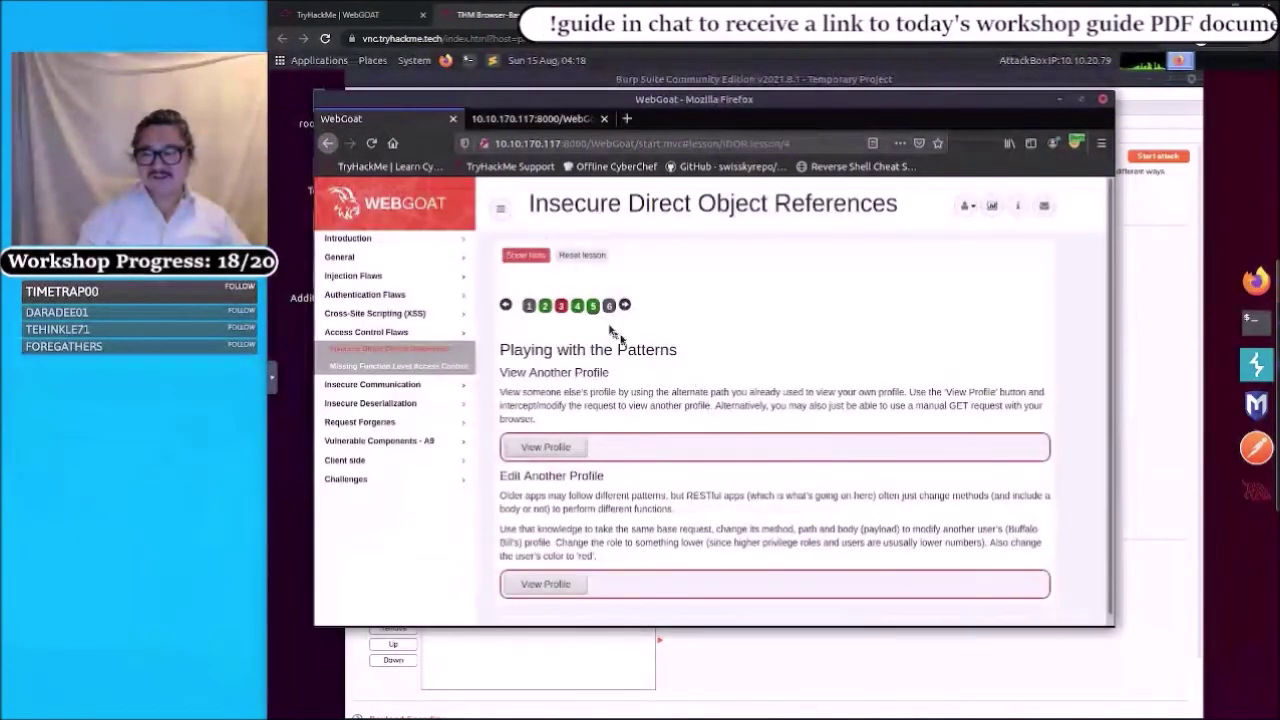
click(594, 316)
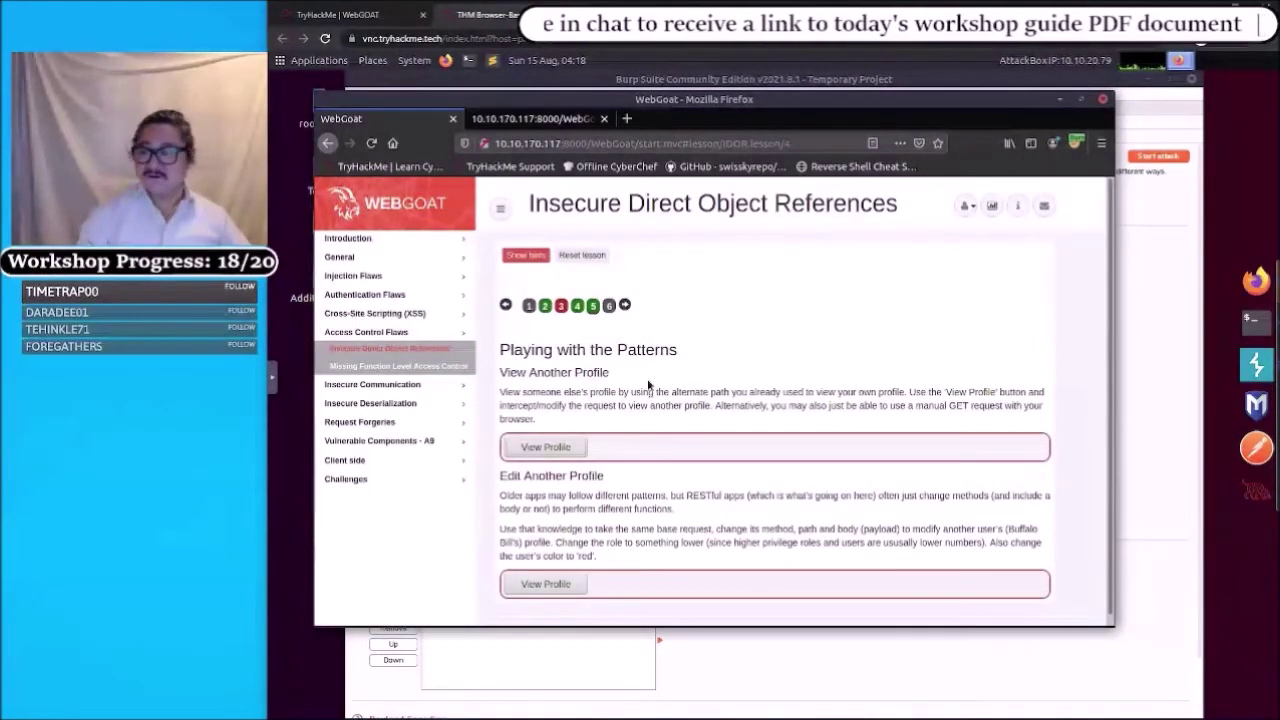
scroll(641, 395, down, 1)
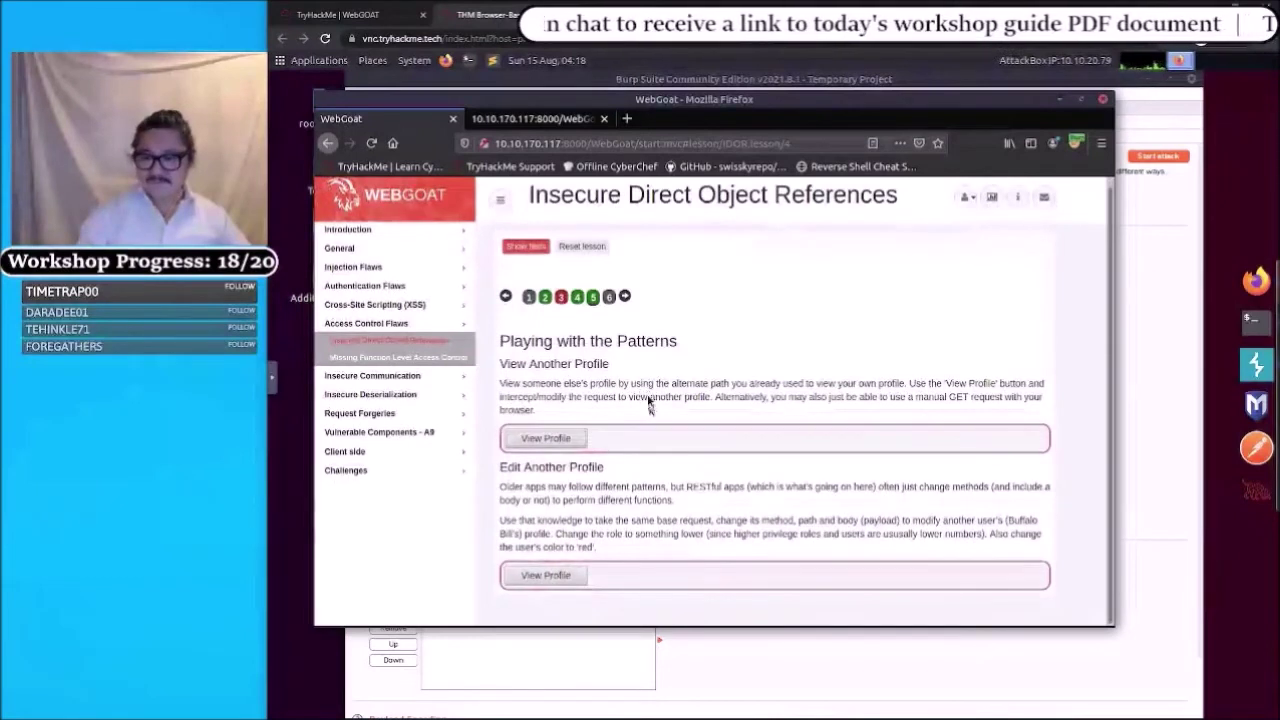
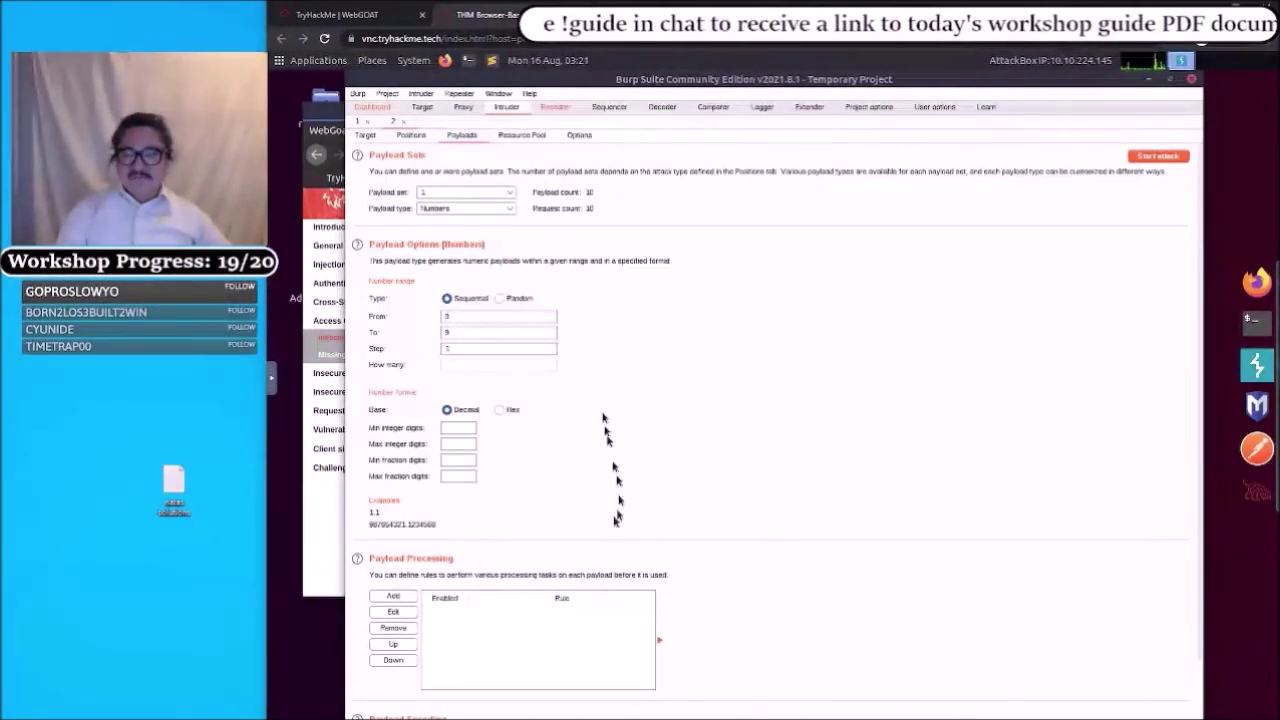
- Switch to Repeater to view the WebGoat profile request with payload 8 (status 200, length 447)
click(554, 108)
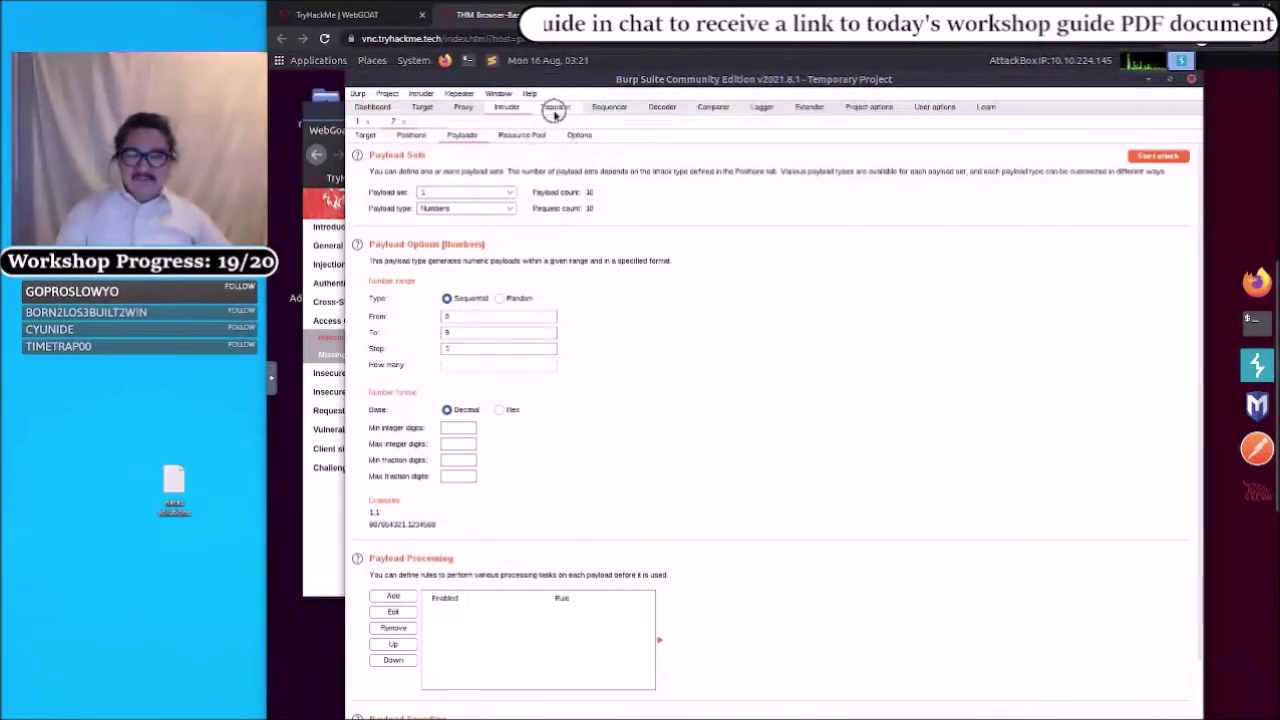
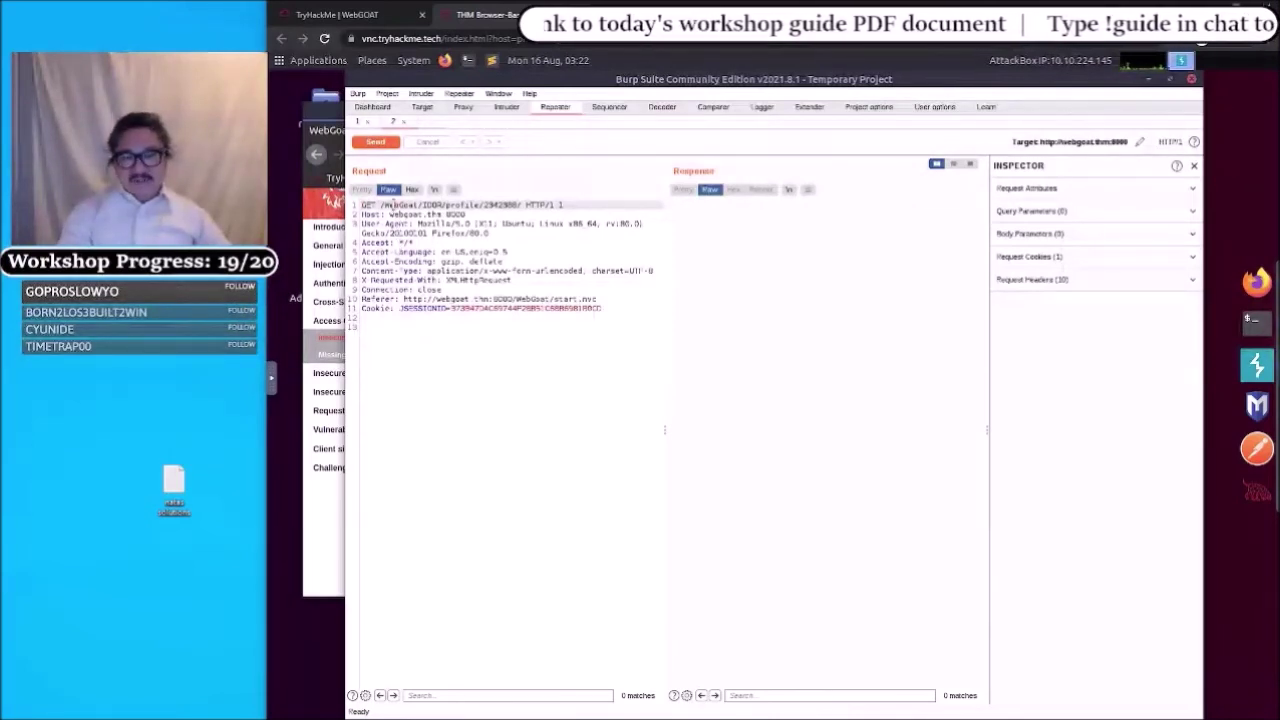
- Select the GET method on line 1 of the Repeater request so the Inspector shows it under Selection
double_click(369, 204)
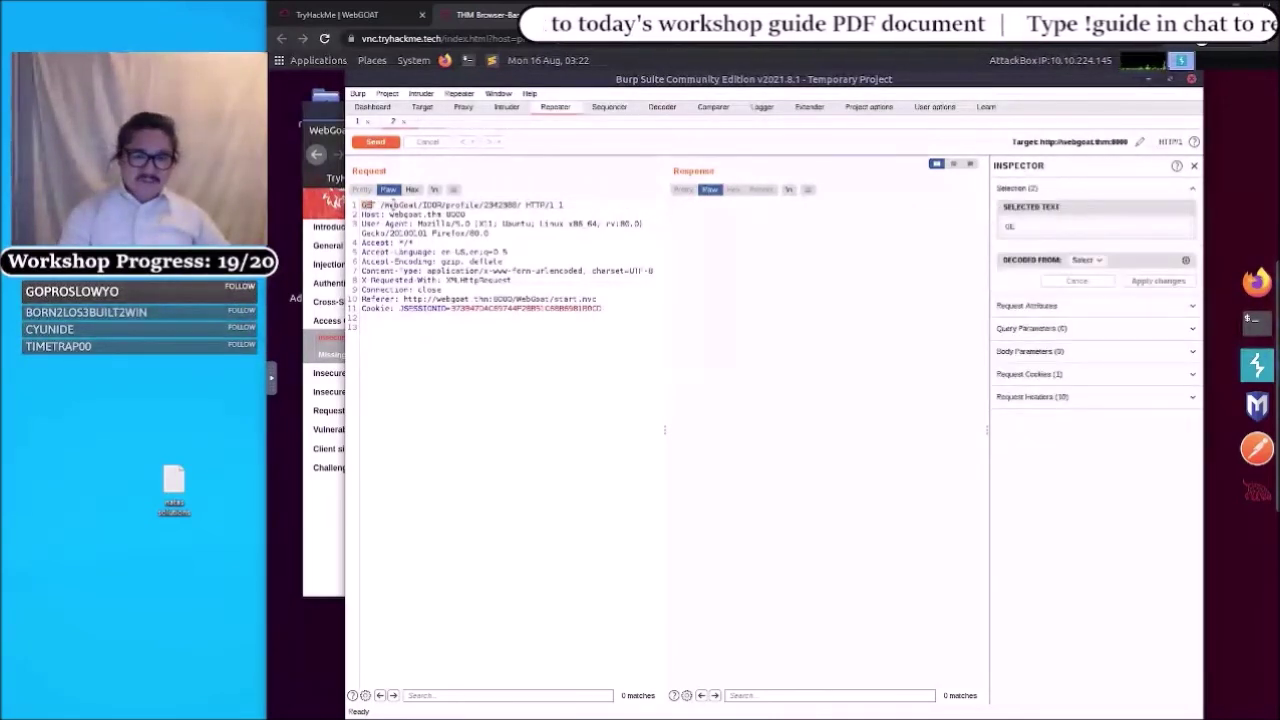
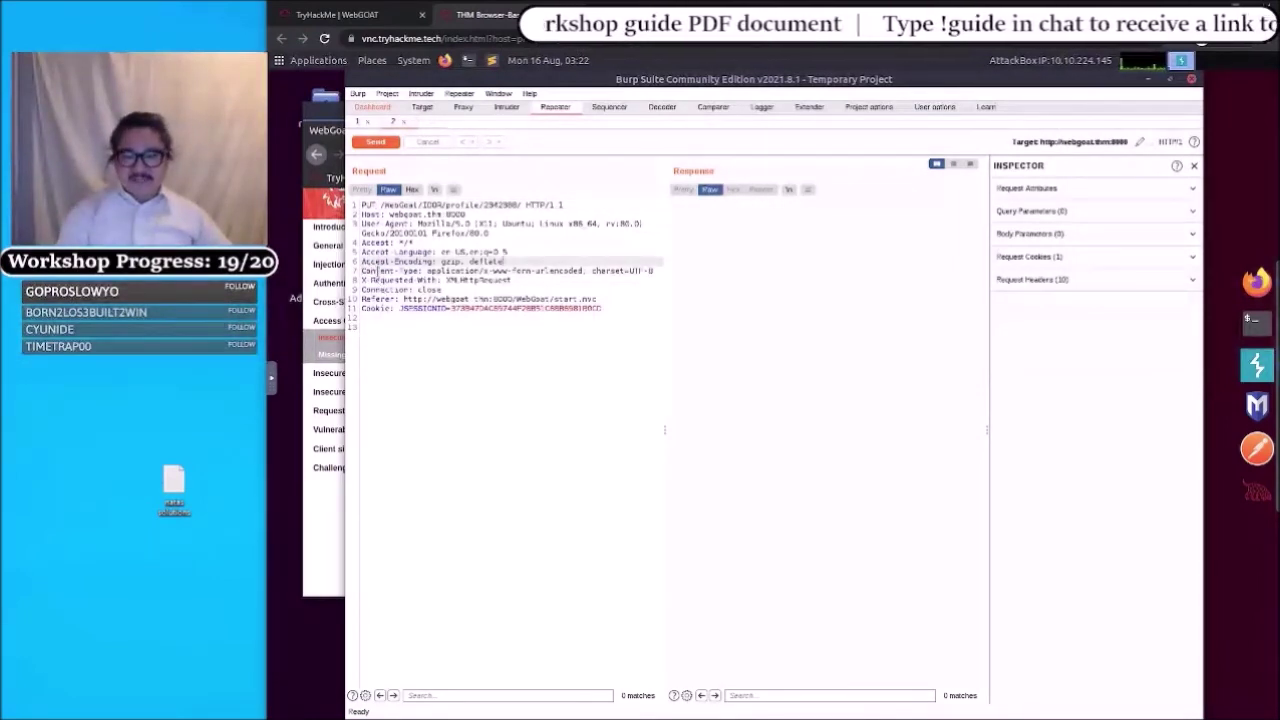
triple_click(377, 270)
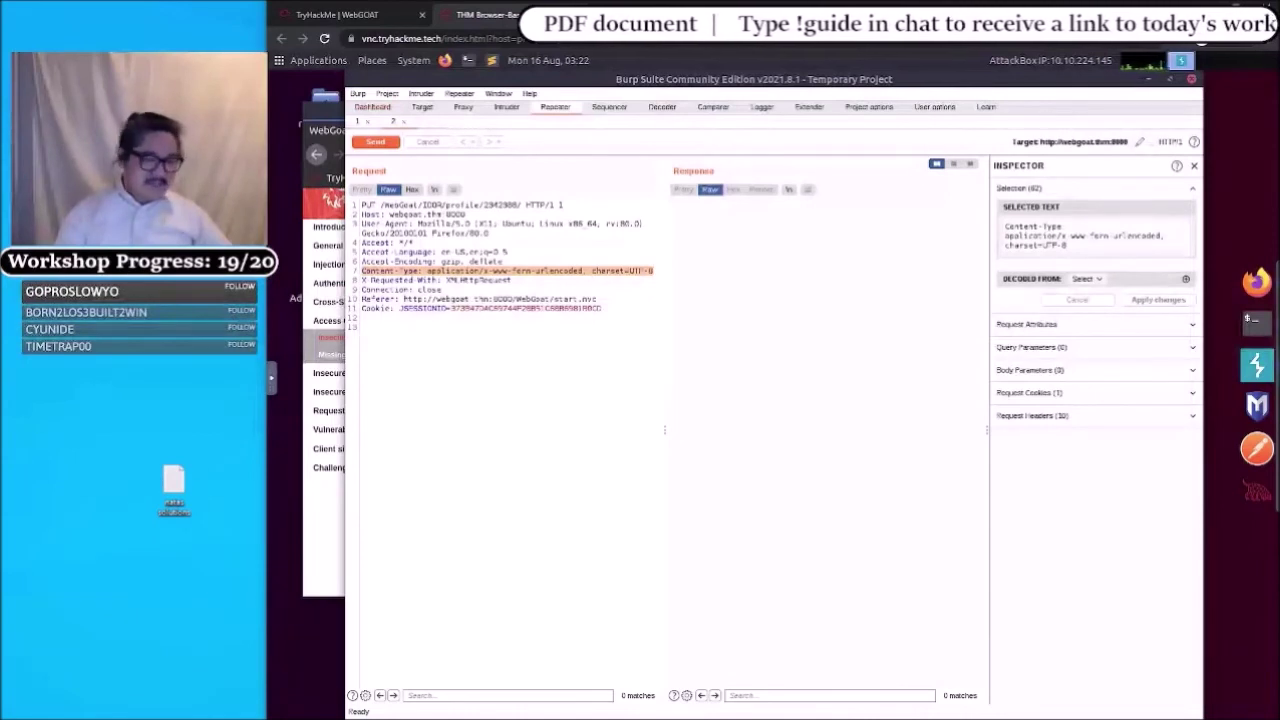
click(446, 270)
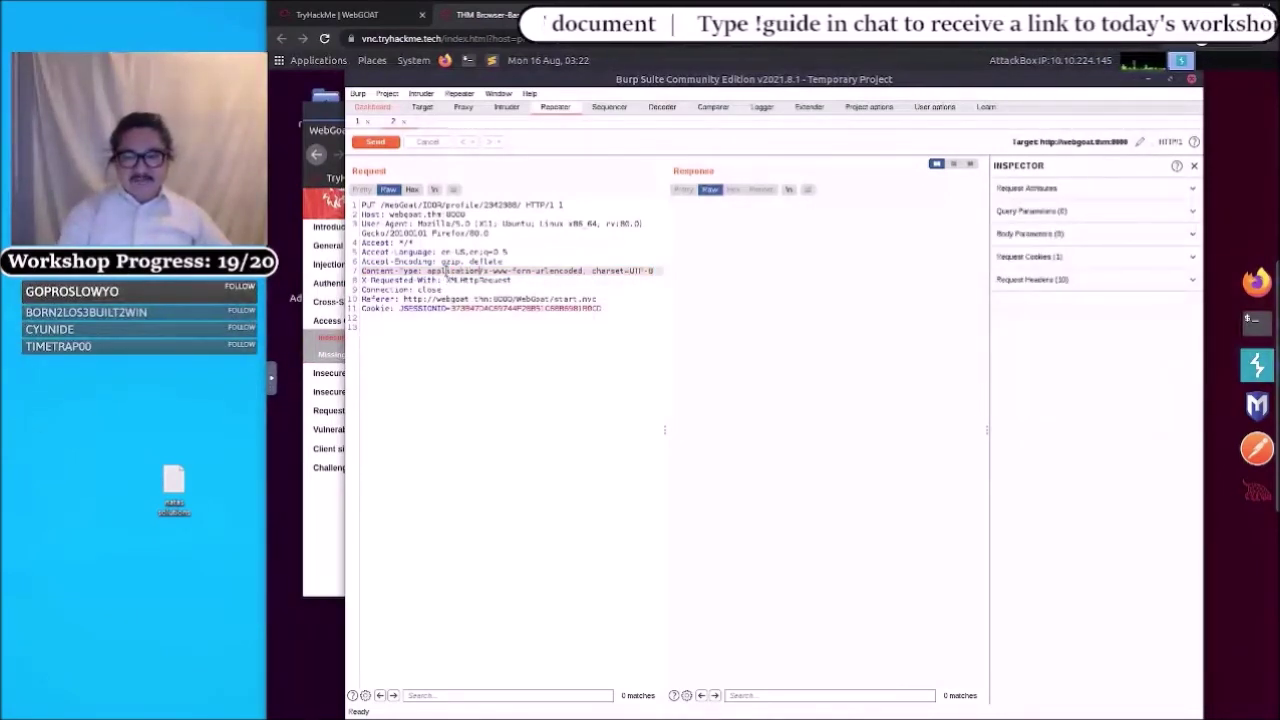
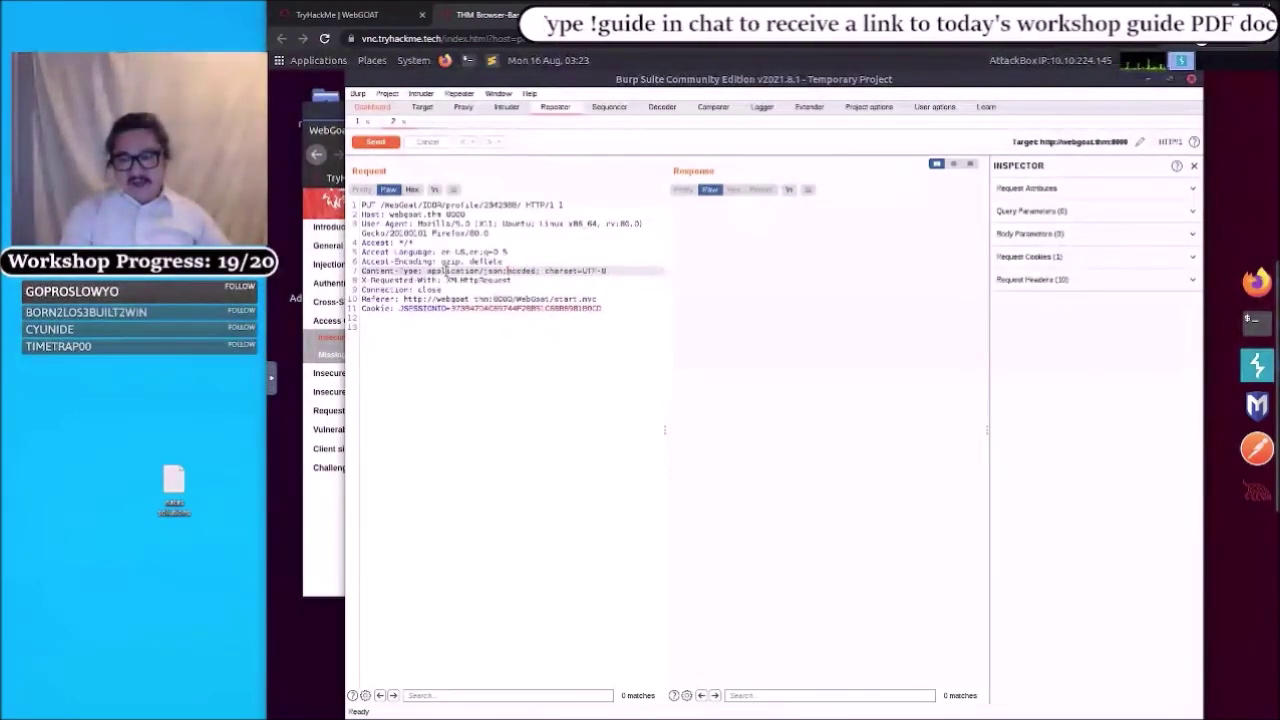
- Delete the leftover form-urlencoded text so Content-Type reads application/json; charset=UTF-8
key(Delete)
key(Delete)
key(Delete)
key(Delete)
key(Delete)
key(Delete)
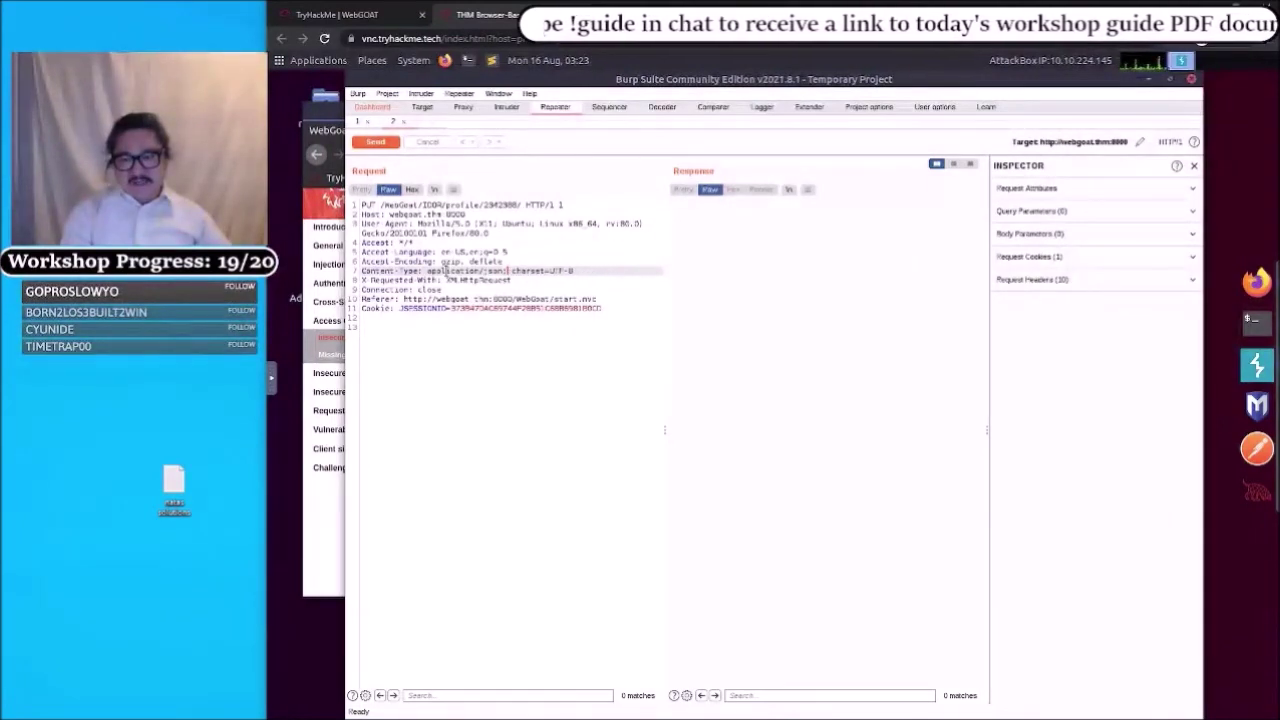
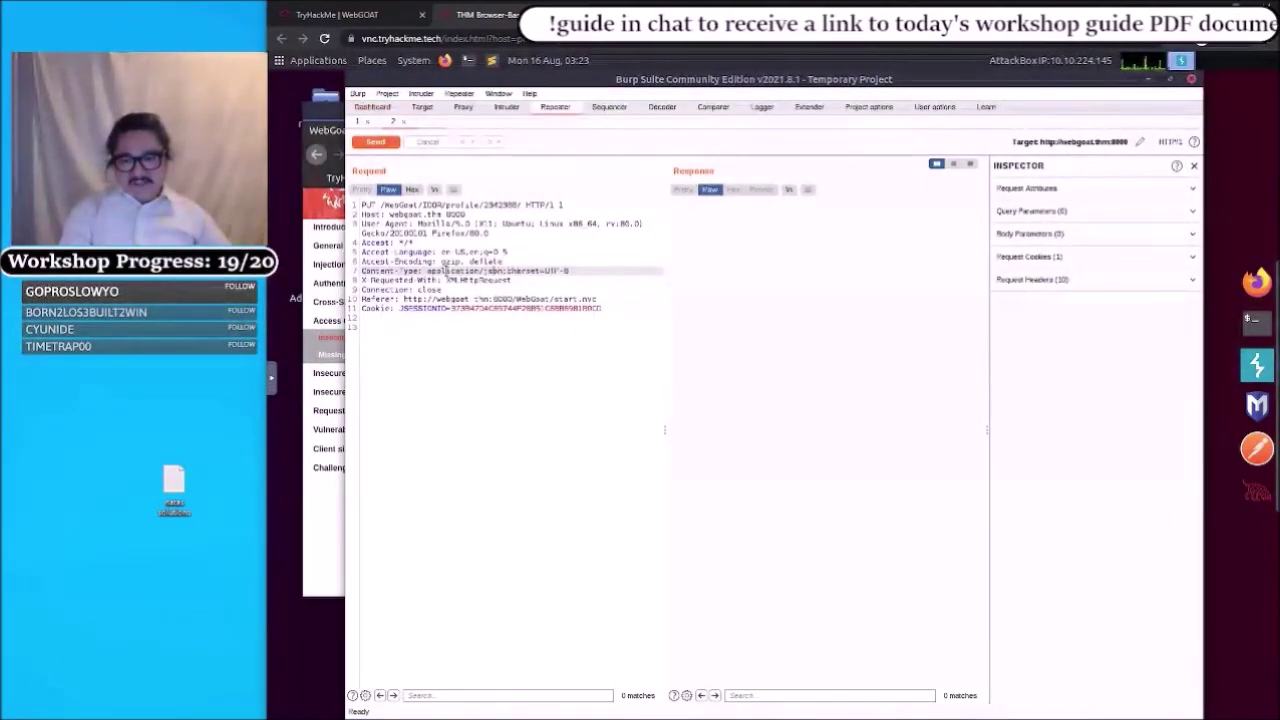
- Select the Content-Type: application/json; charset=UTF-8 line so Inspector shows it as selected text
triple_click(445, 268)
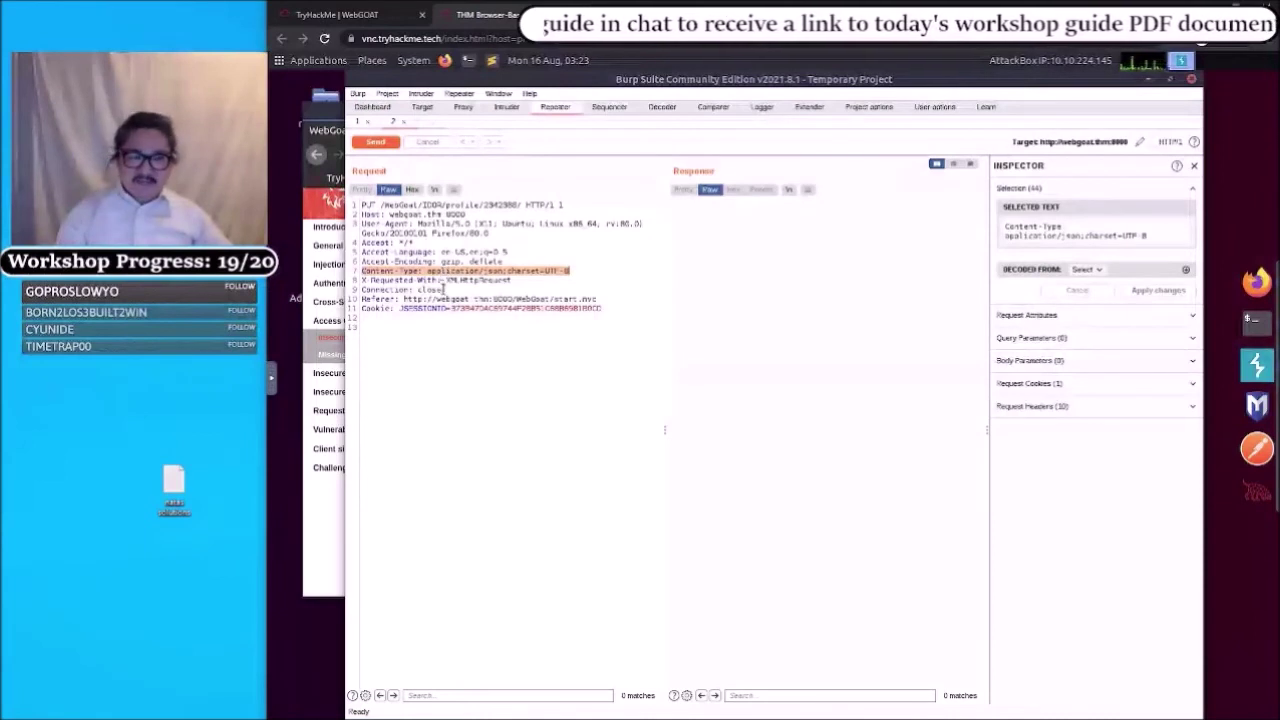
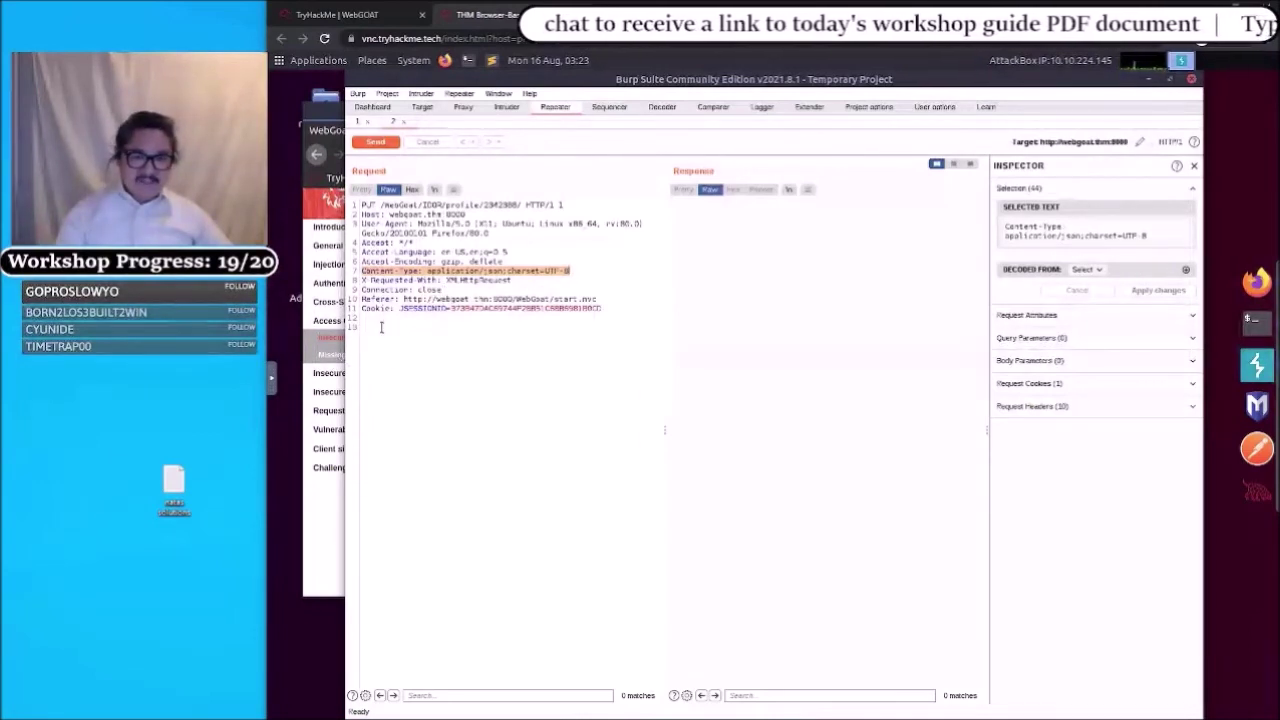
click(381, 329)
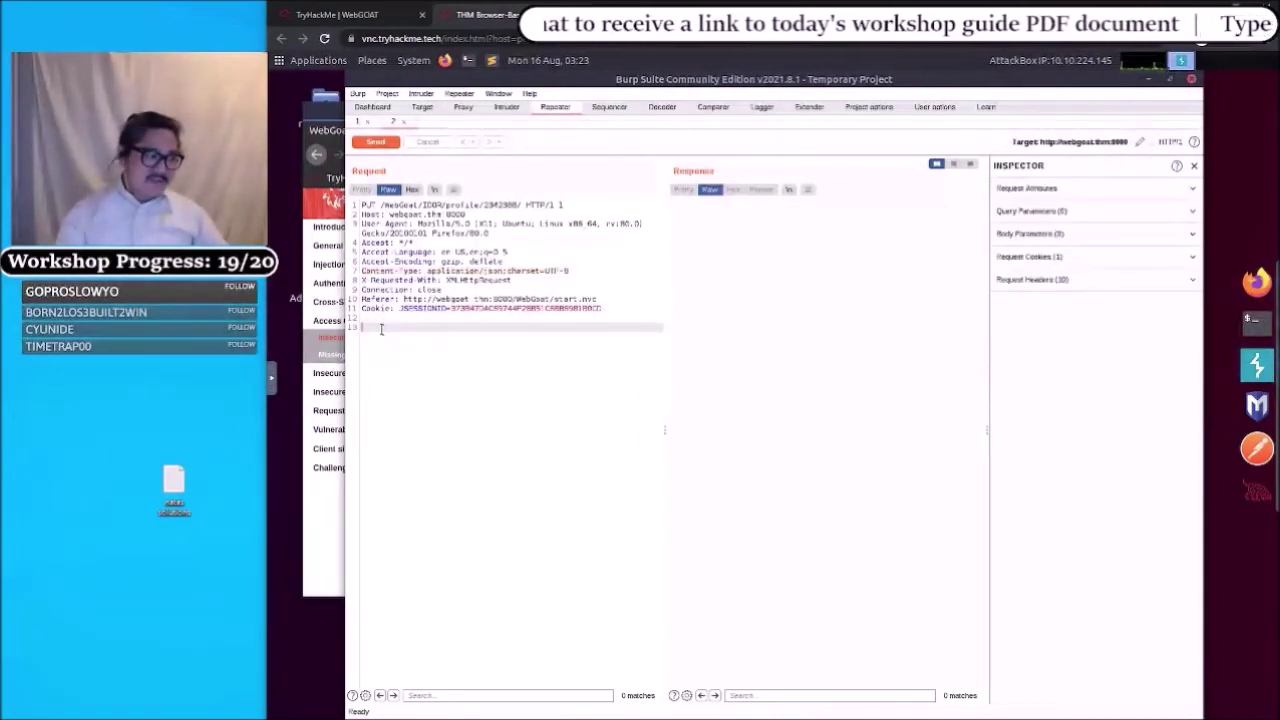
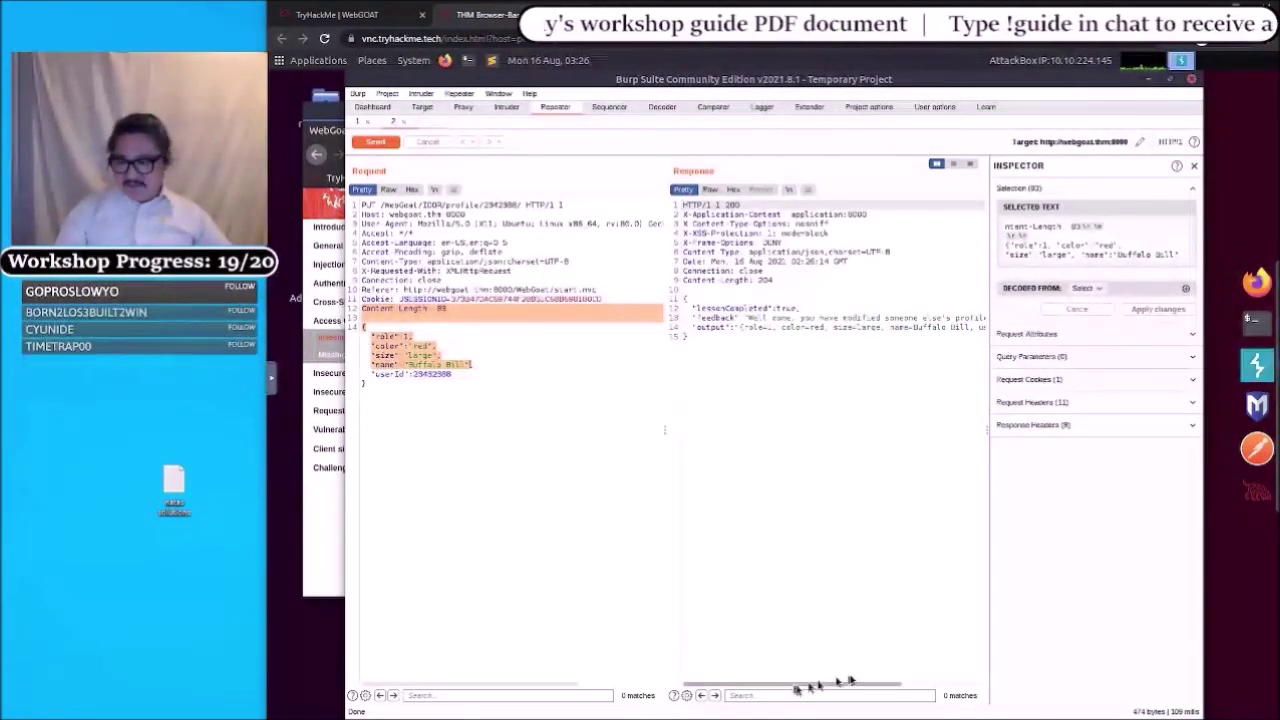
- Read the Response's 'Well done' feedback confirming another user's profile was modified
drag(835, 684, 897, 674)
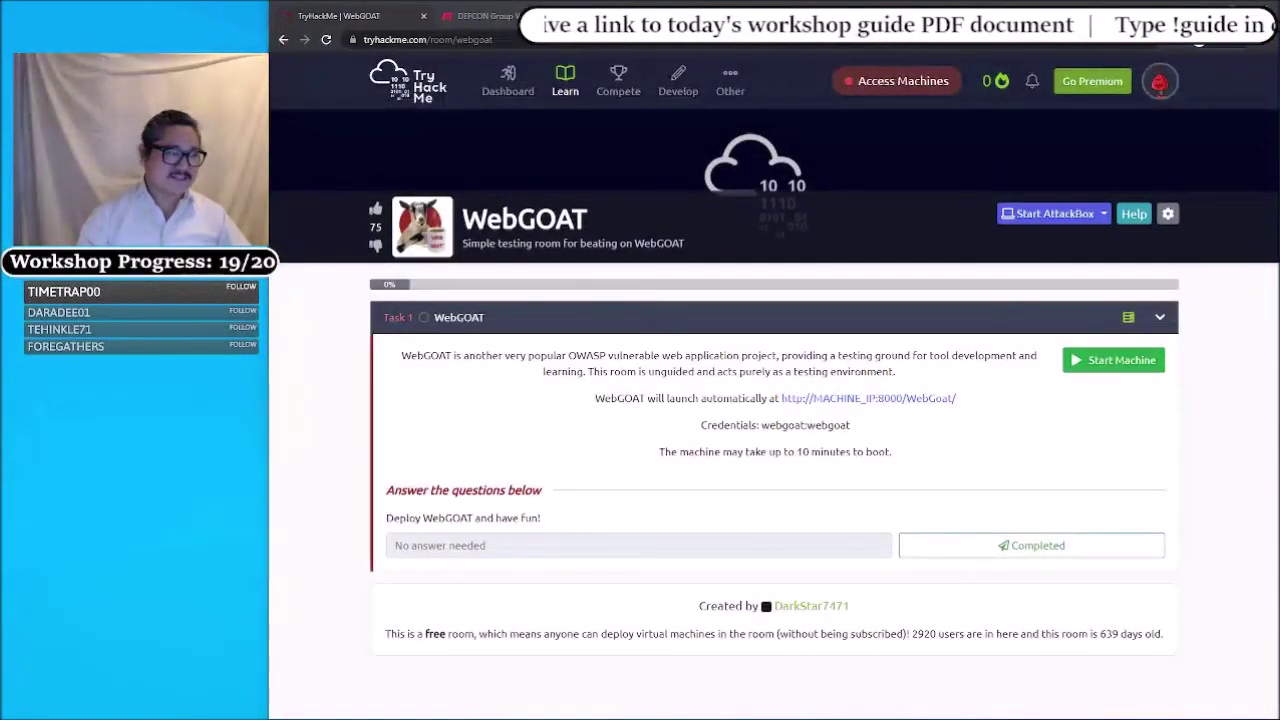
- Maximize the workshop slide deck in Acrobat Reader and advance to the Summary slide (page 16)
key(alt+Tab)
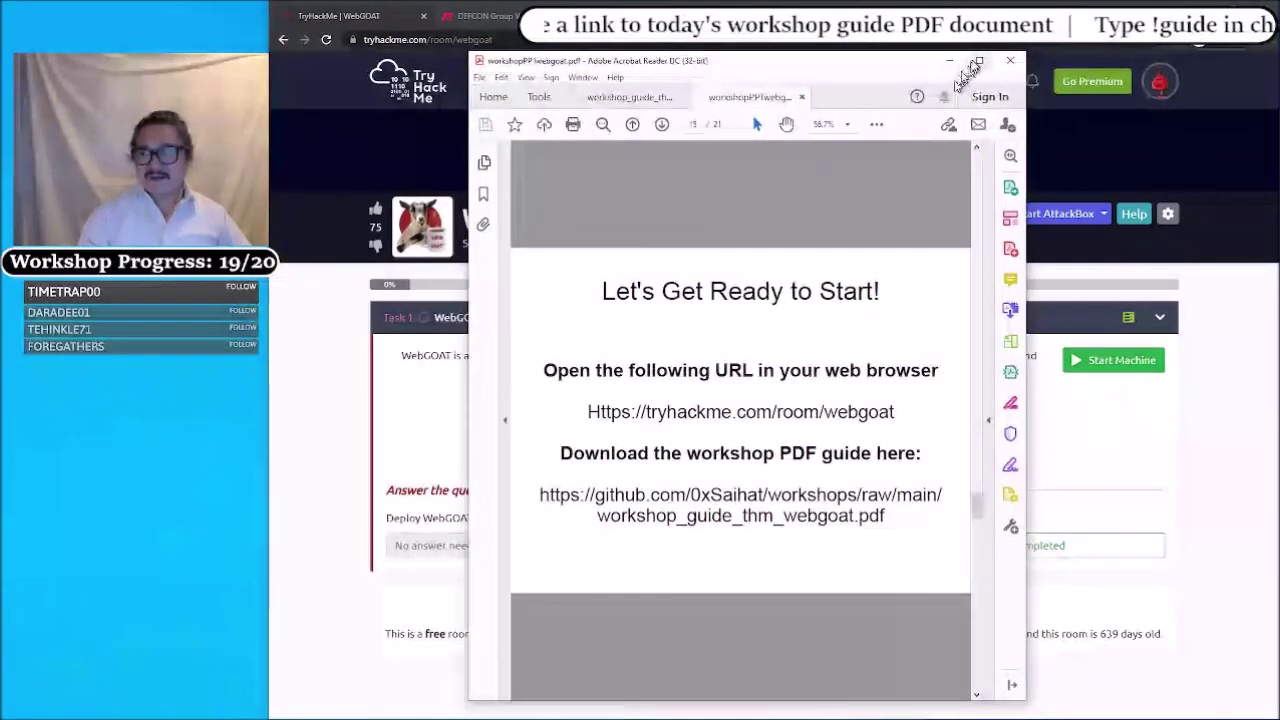
click(979, 62)
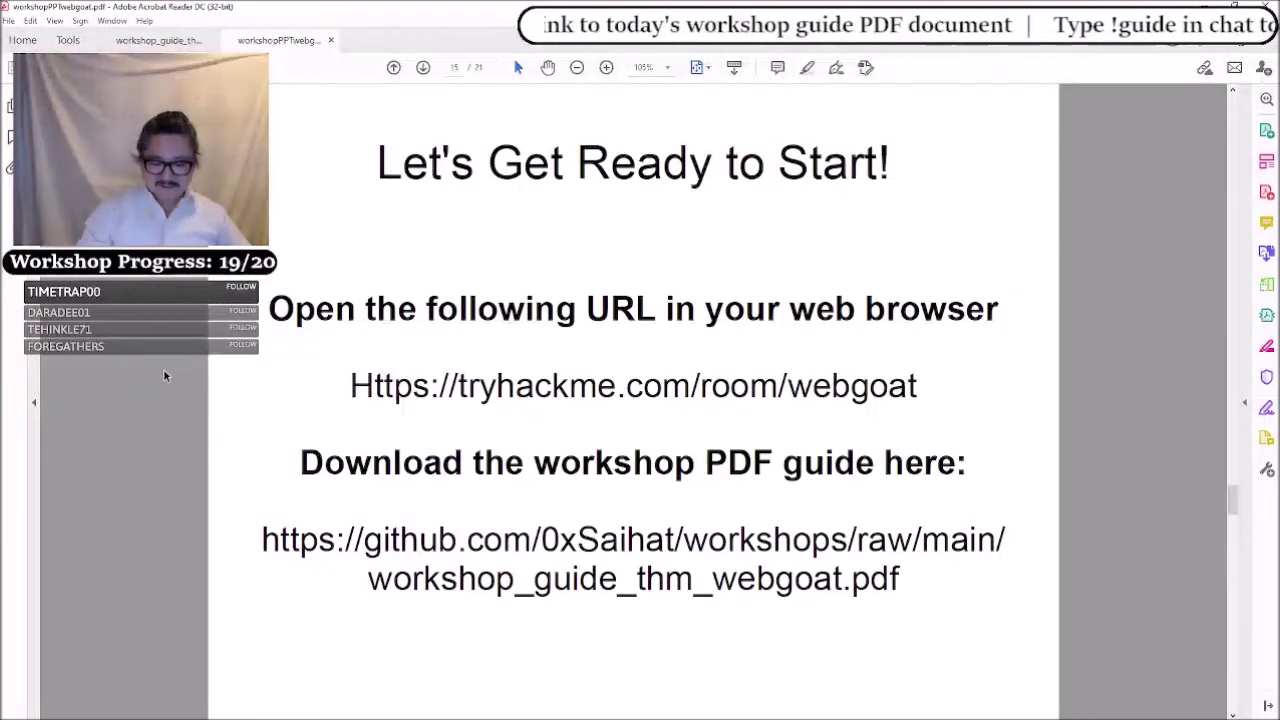
key(Right)
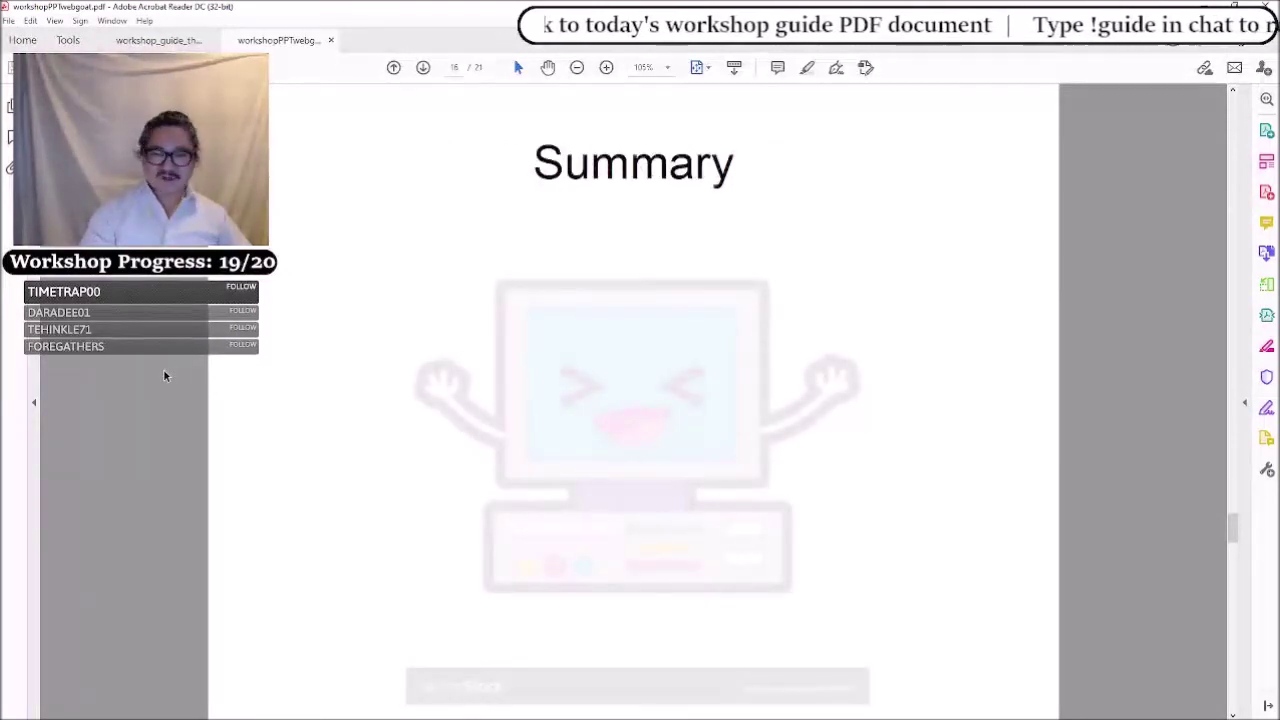